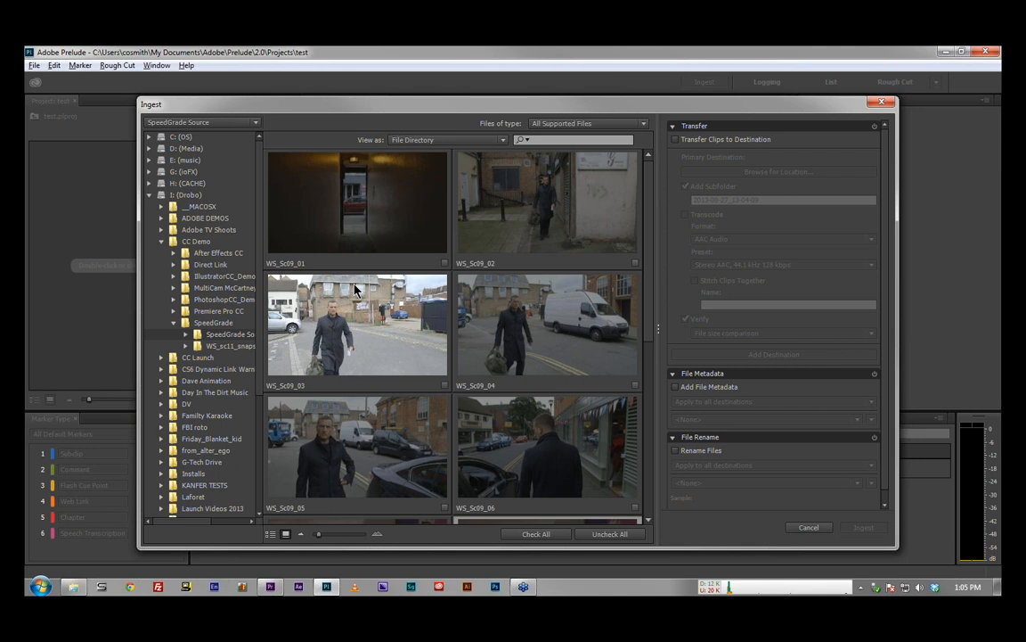
# Step: Mark the clips WS_Sc09_01, WS_Sc09_02 and WS_Sc09_03 for ingest
pyautogui.click(403, 239)
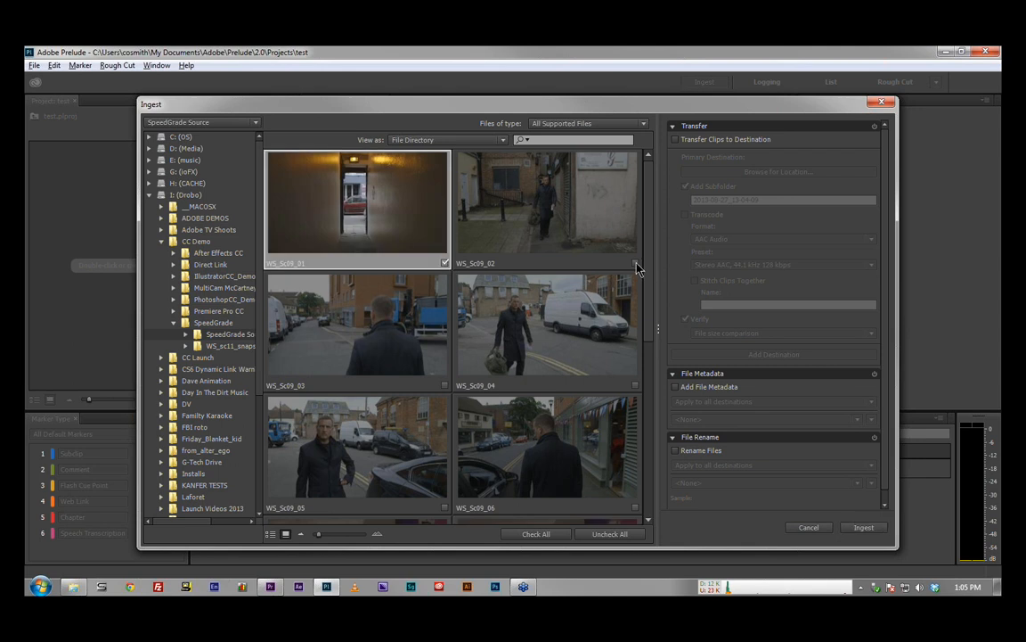
pyautogui.click(572, 236)
pyautogui.click(445, 384)
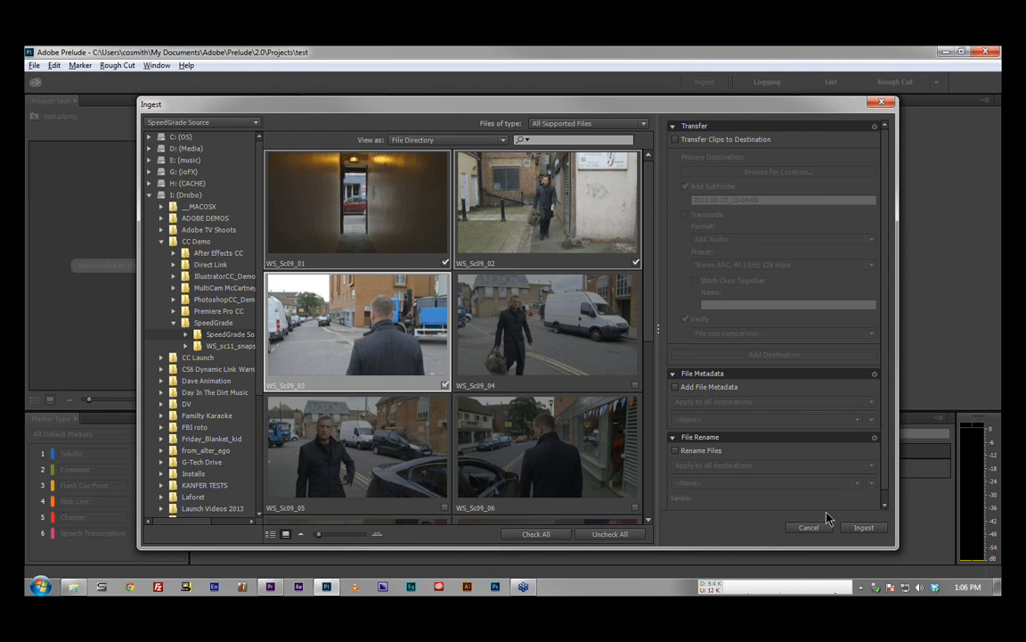
# Step: Enable transferring the clips to a destination, with transcoding and Stitch Clips Together switched on
pyautogui.click(691, 140)
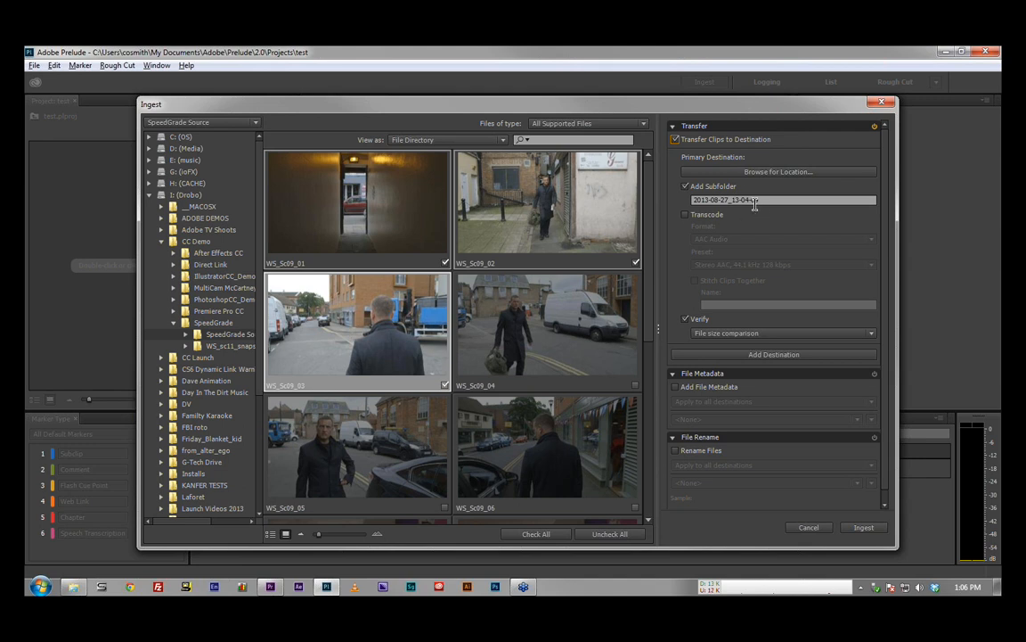
pyautogui.click(709, 218)
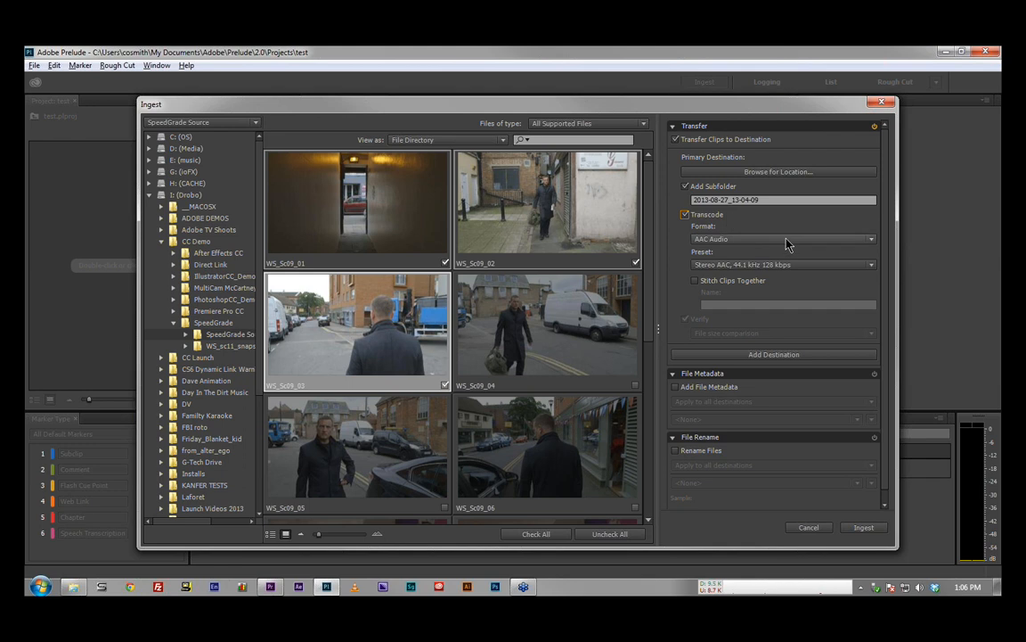
pyautogui.click(787, 239)
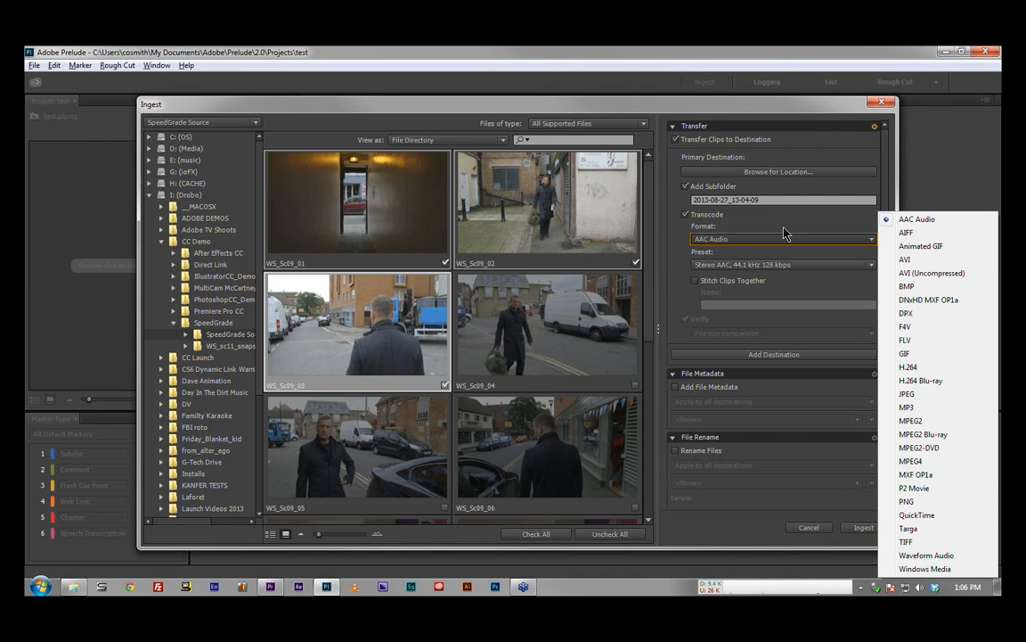
pyautogui.click(781, 218)
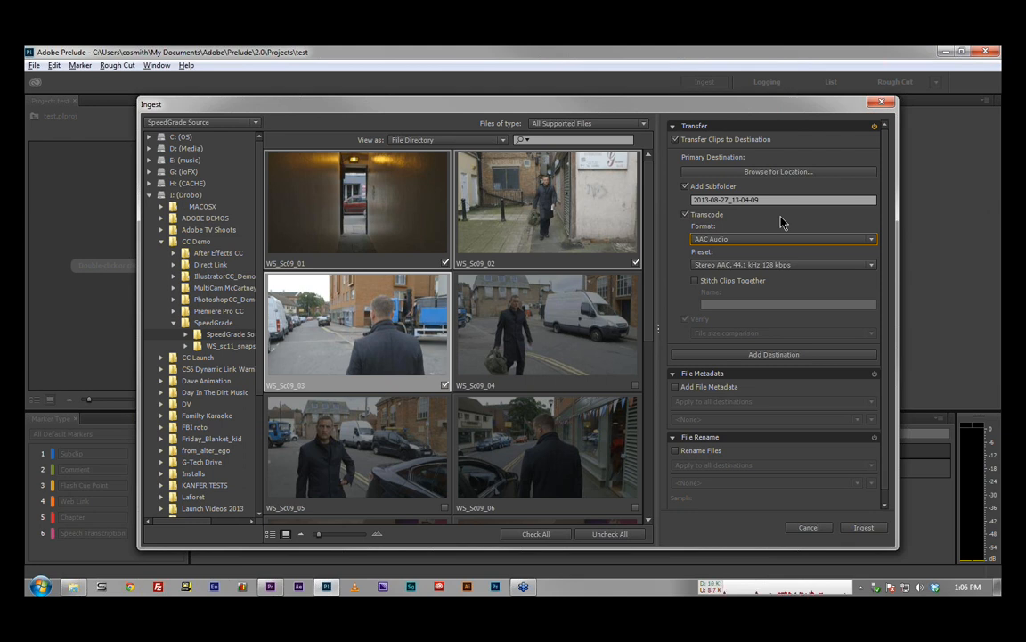
pyautogui.click(734, 287)
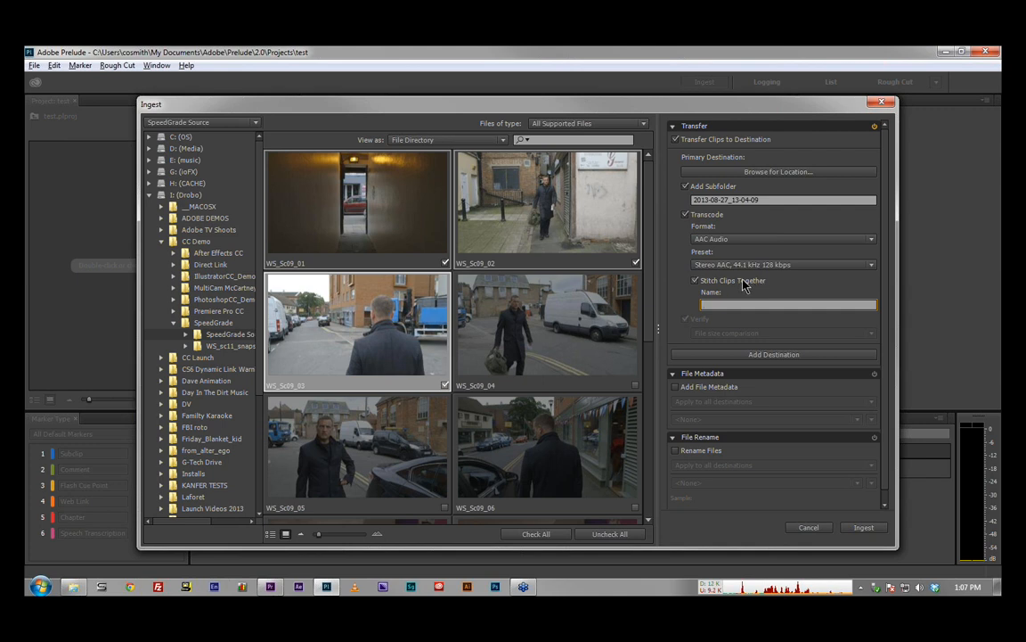
# Step: Turn off transcoding while leaving the transfer of clips to a destination enabled
pyautogui.click(709, 140)
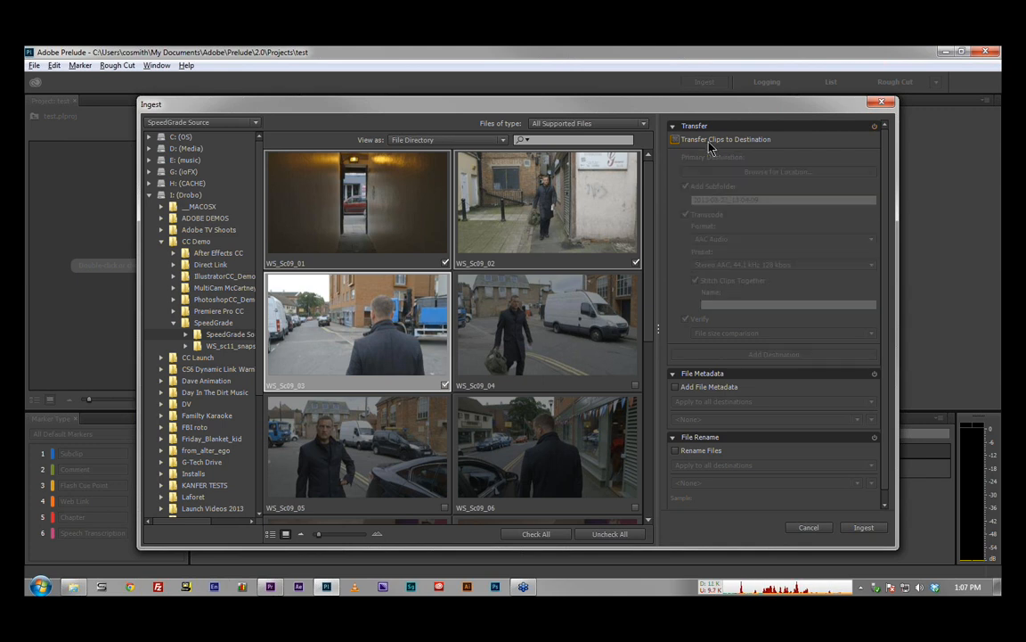
pyautogui.click(710, 141)
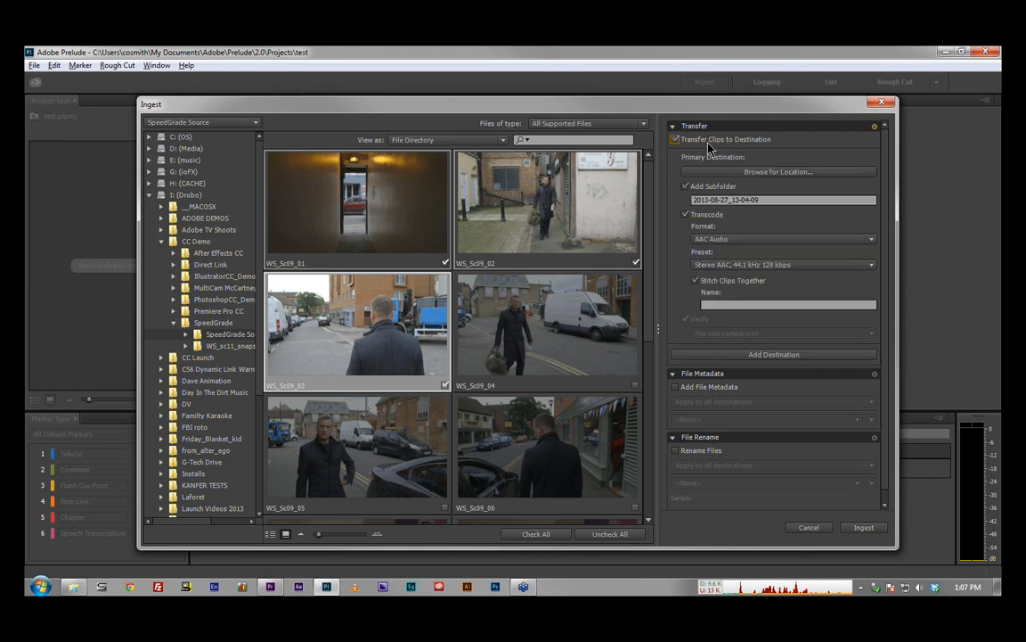
pyautogui.click(713, 221)
pyautogui.click(718, 224)
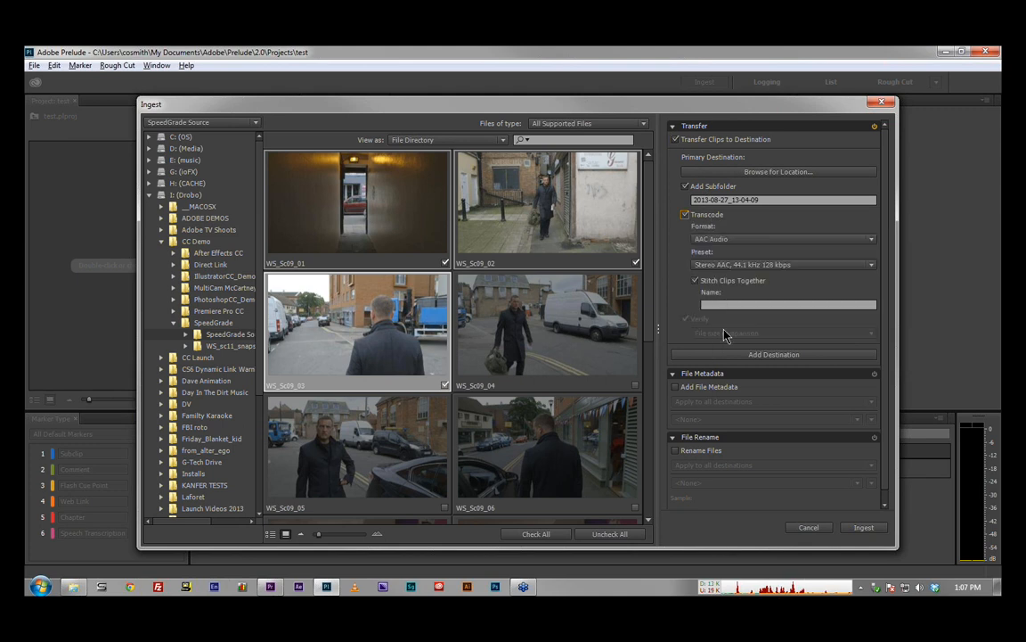
pyautogui.click(714, 217)
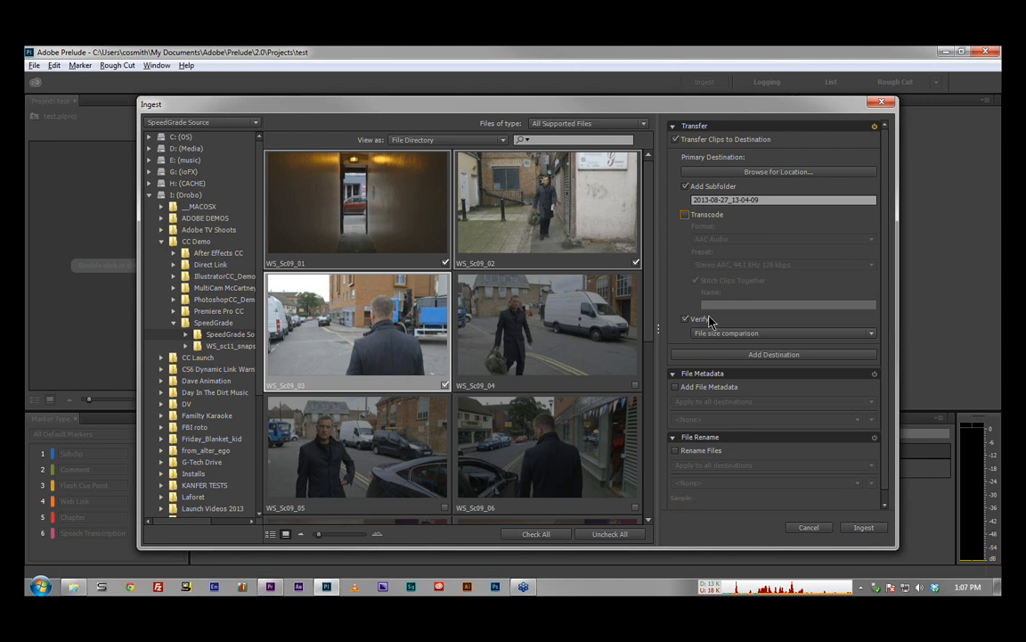
# Step: Turn off Verify for the transfer and open the chooser for an additional destination folder without picking one
pyautogui.click(773, 335)
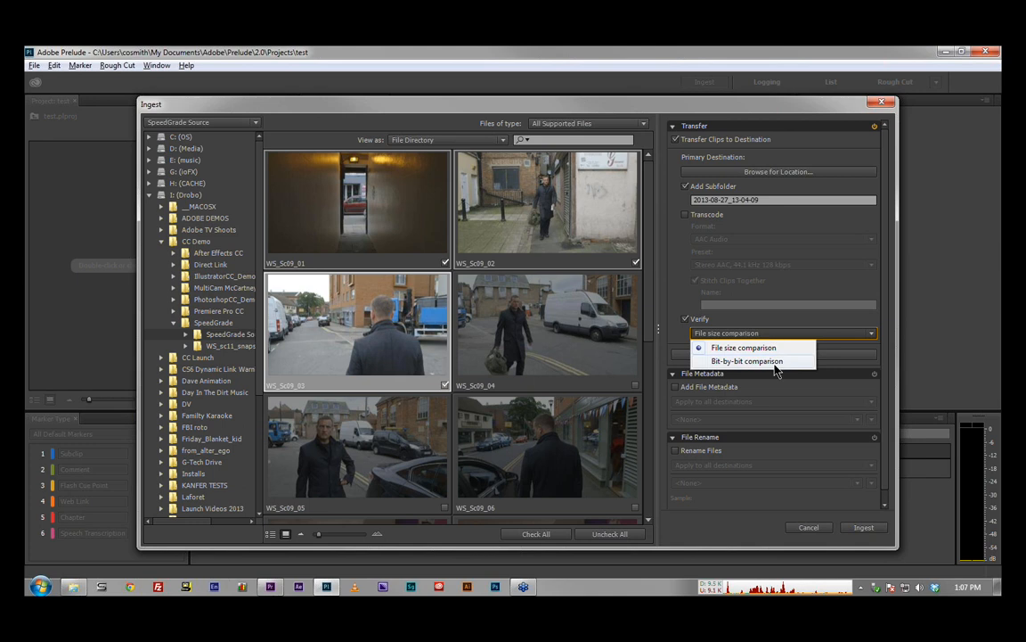
pyautogui.click(770, 318)
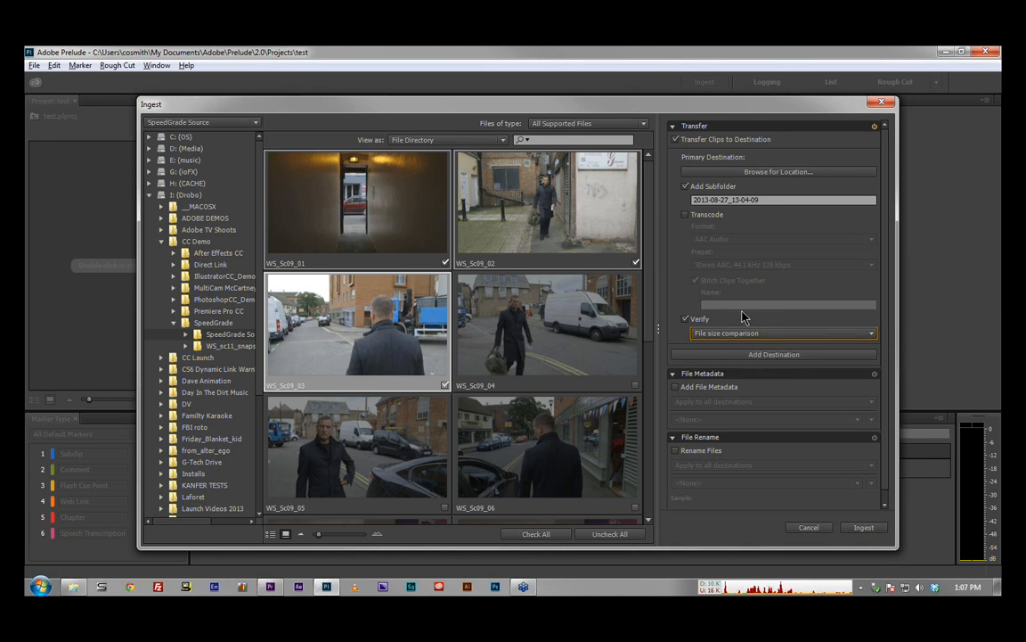
pyautogui.click(686, 319)
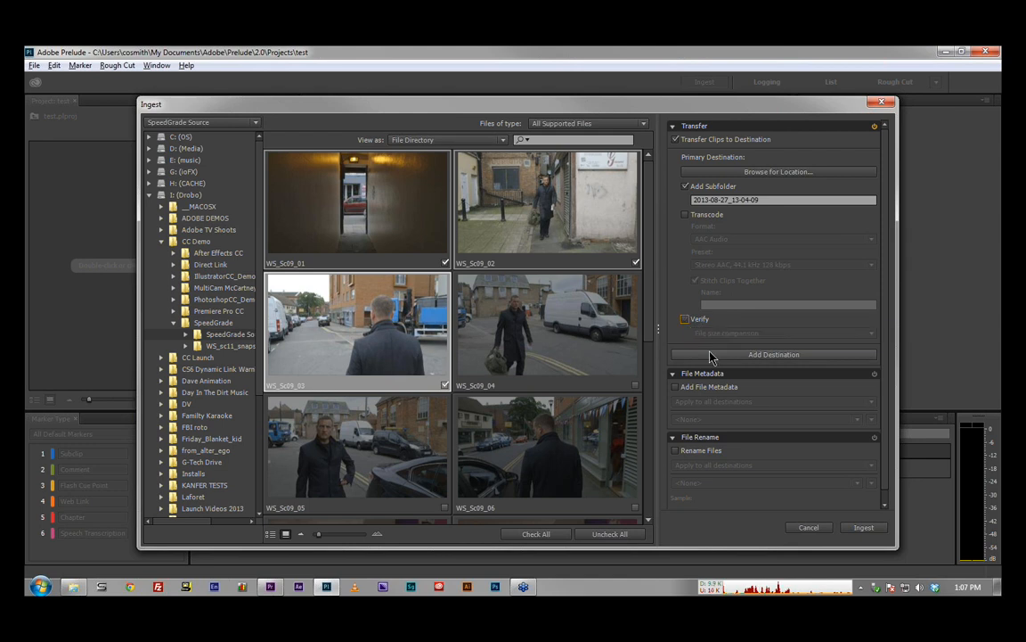
pyautogui.click(762, 354)
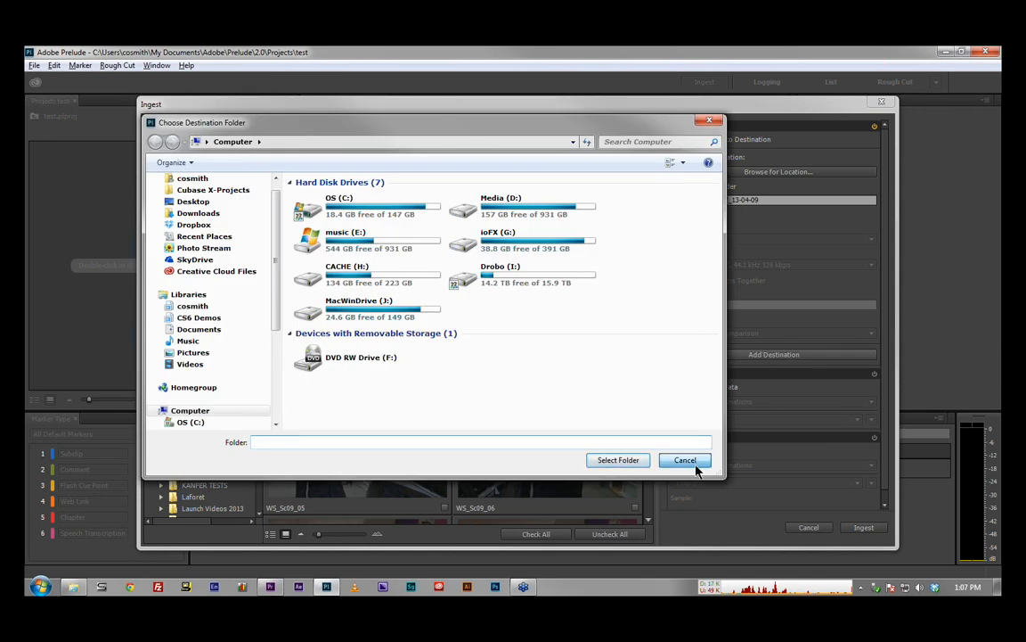
pyautogui.click(685, 461)
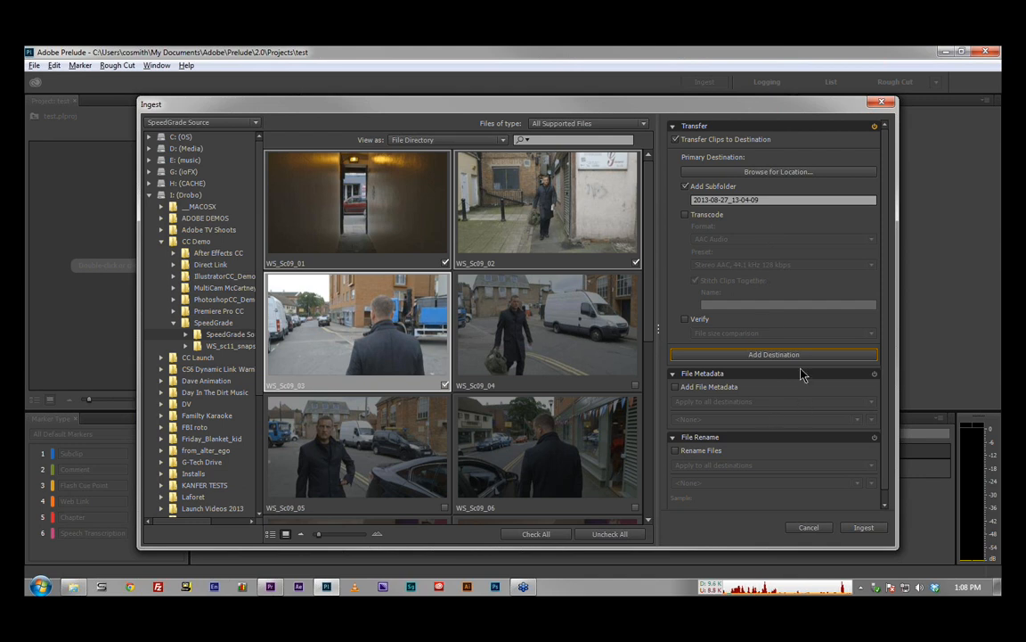
# Step: Turn off transferring clips to a destination and collapse the Transfer settings
pyautogui.click(877, 128)
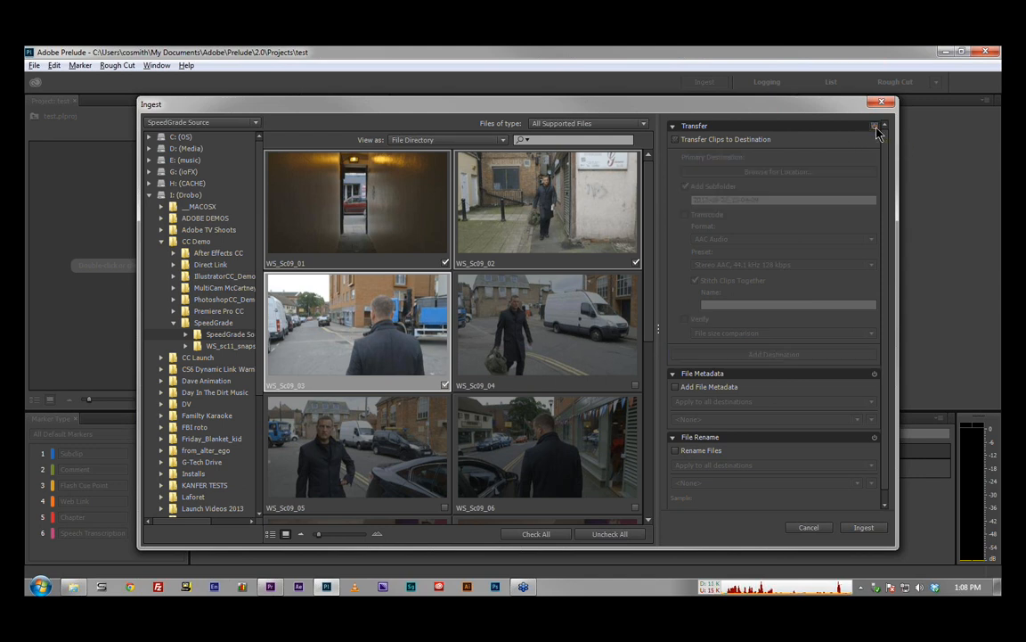
pyautogui.click(677, 140)
pyautogui.click(673, 128)
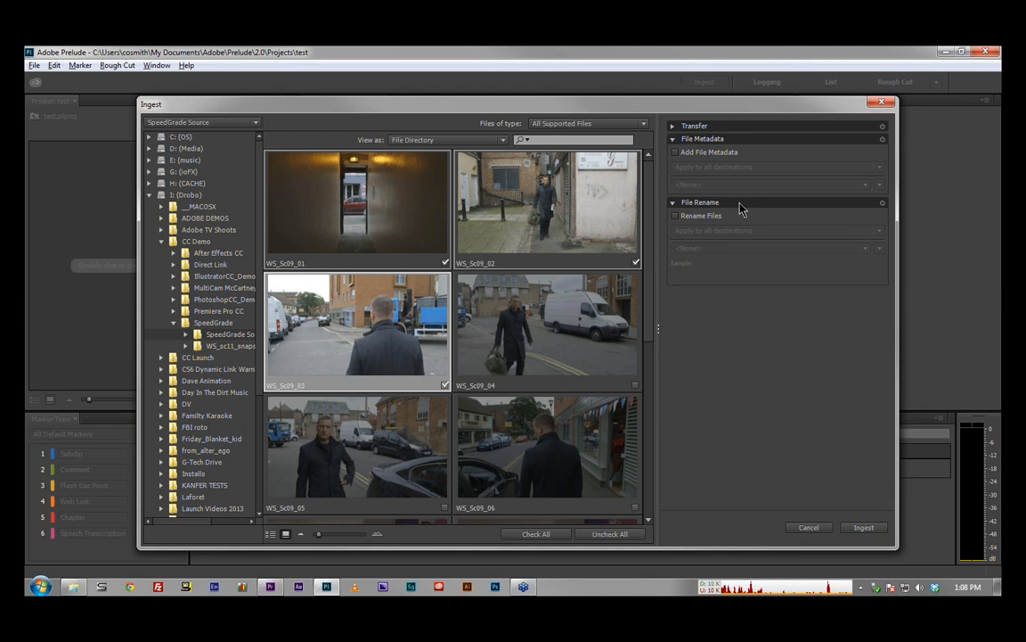
# Step: Enable adding file metadata to the ingested clips and start a new metadata preset
pyautogui.click(728, 153)
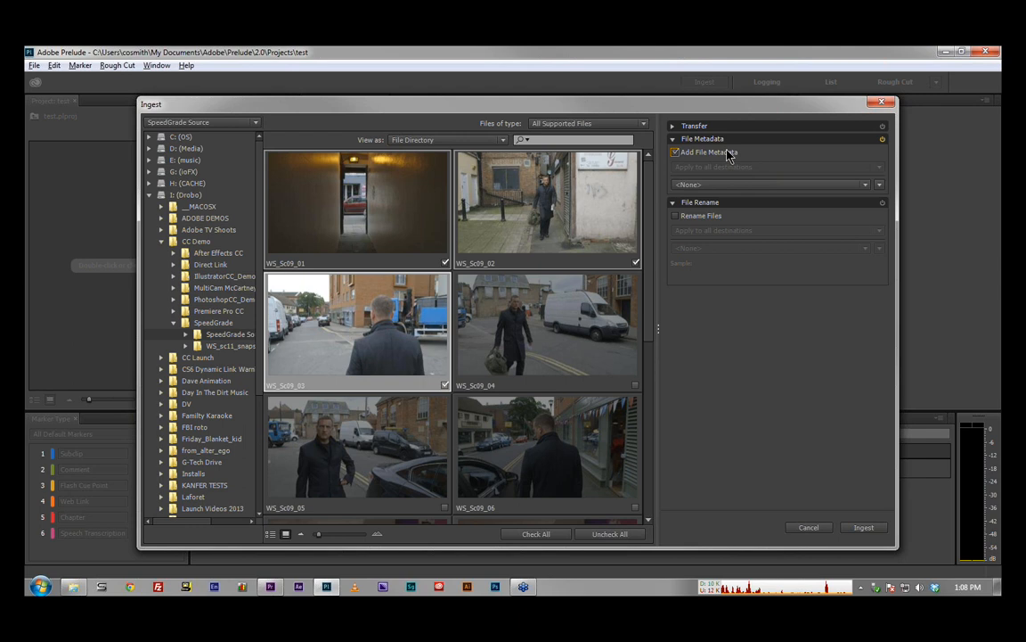
pyautogui.click(865, 186)
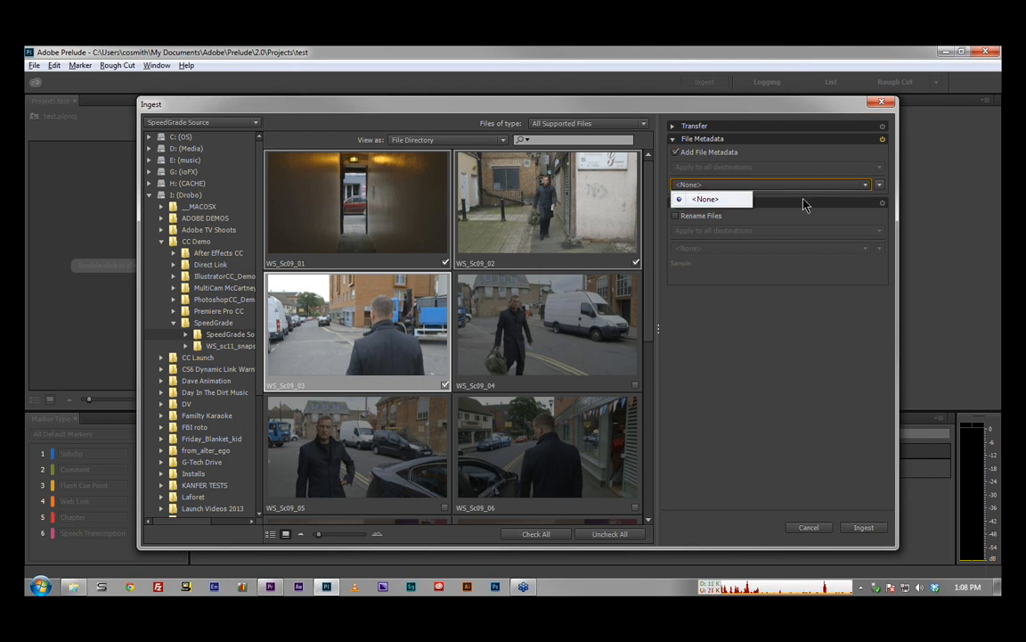
pyautogui.click(806, 204)
pyautogui.click(880, 184)
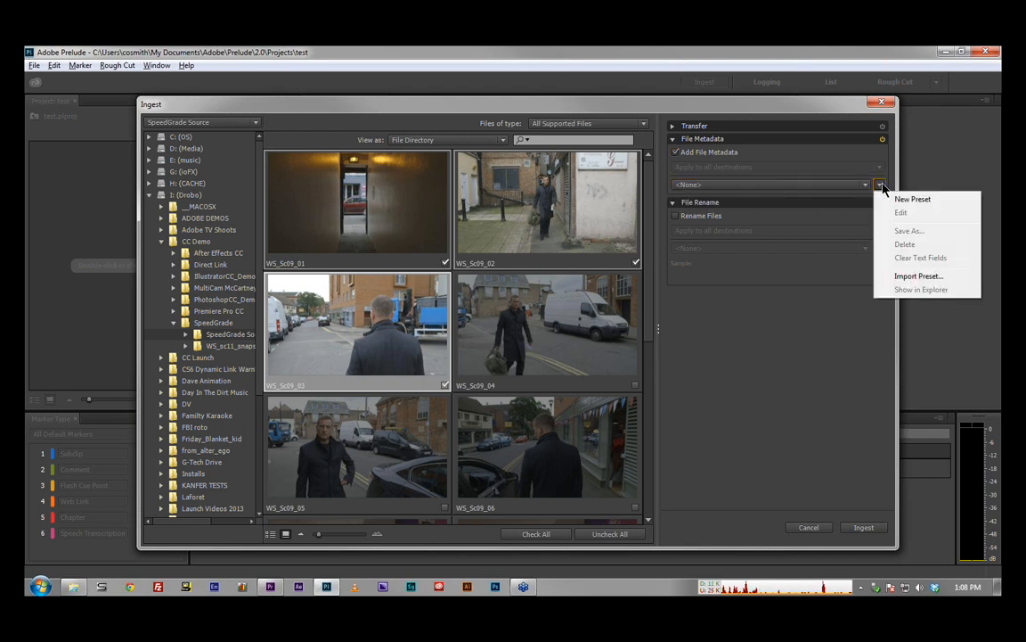
pyautogui.click(926, 201)
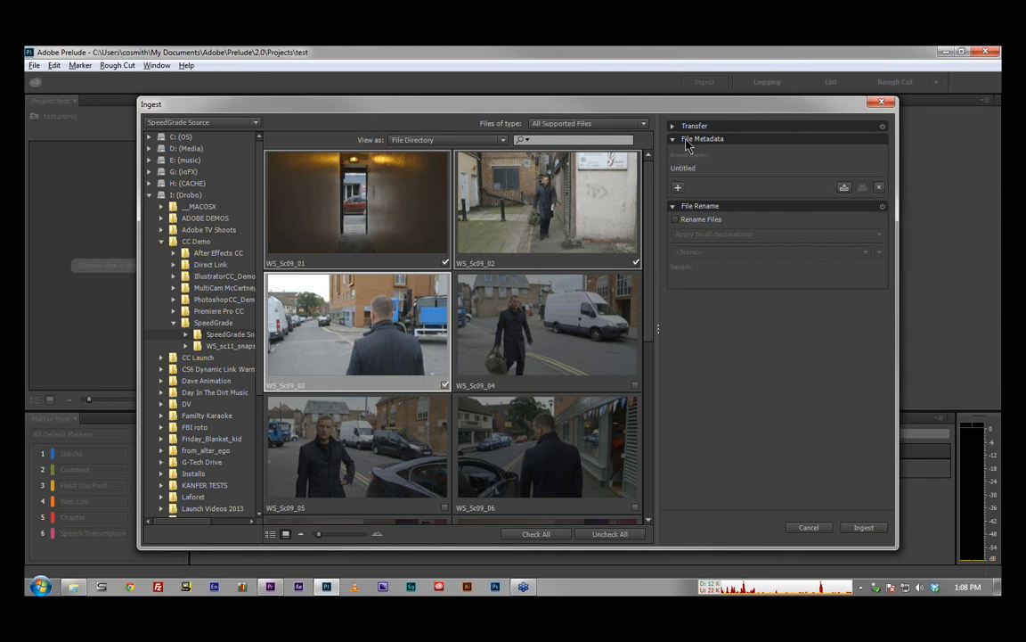
# Step: Add two metadata fields named Producer and Location to the new preset
pyautogui.click(678, 188)
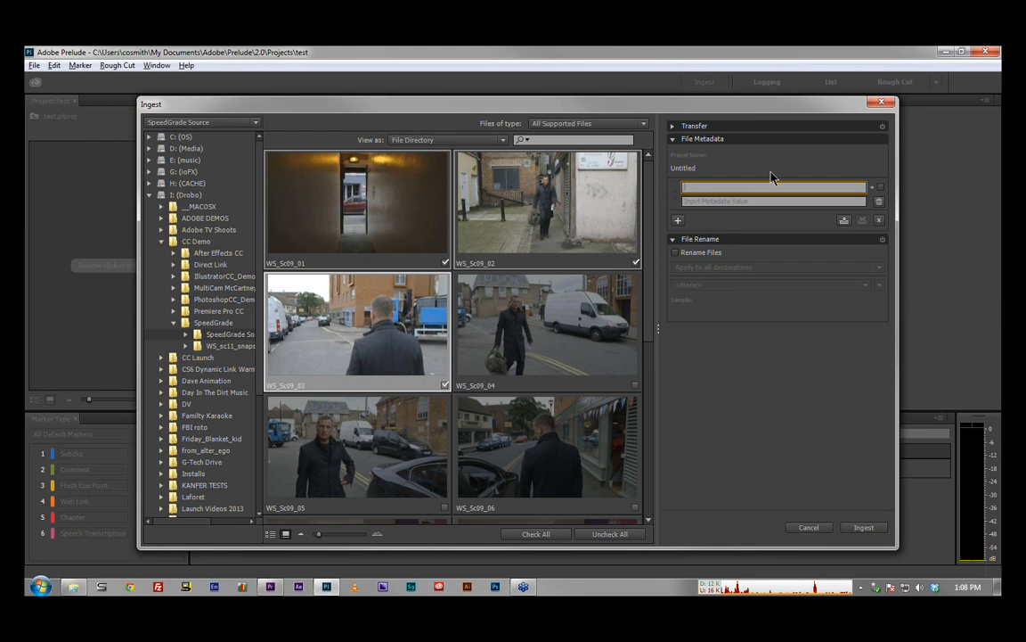
pyautogui.write('Producer')
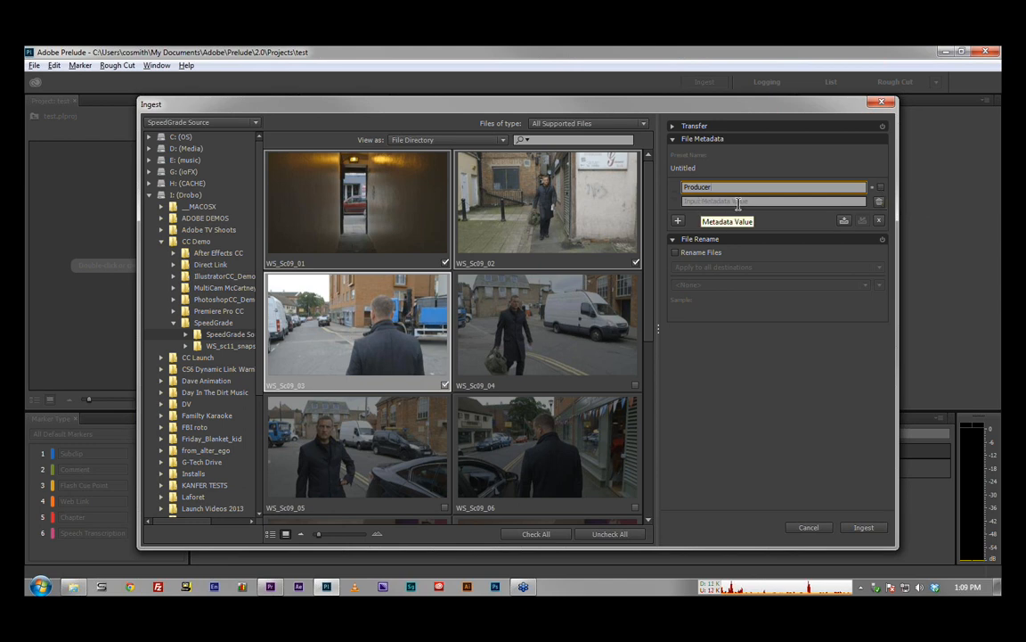
pyautogui.click(677, 220)
pyautogui.write('Lo')
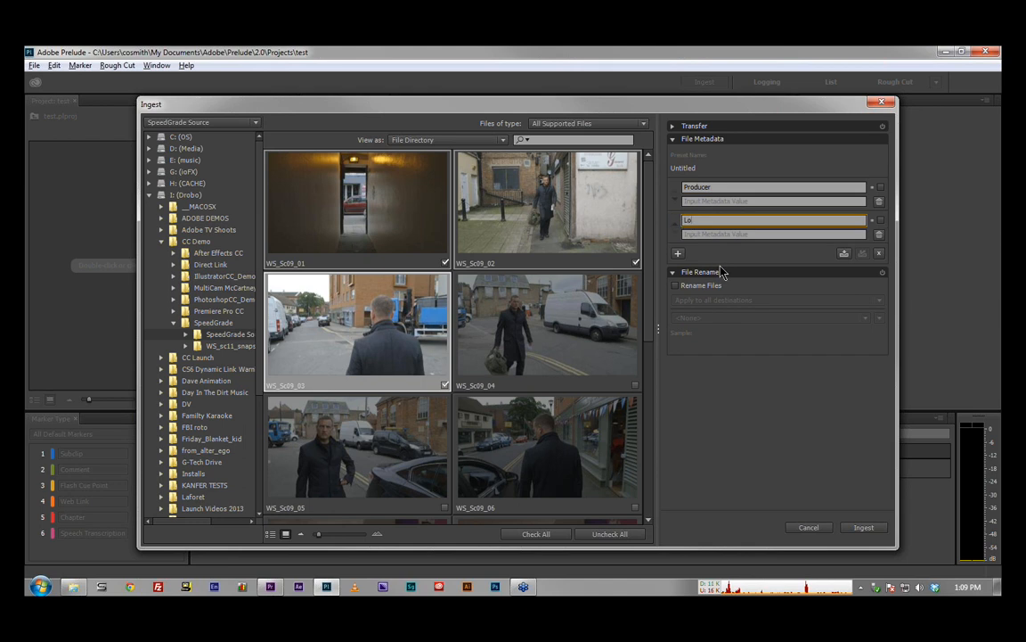
pyautogui.write('cation')
# Step: Discard the unsaved metadata preset, and turn off and collapse the File Metadata settings
pyautogui.click(879, 255)
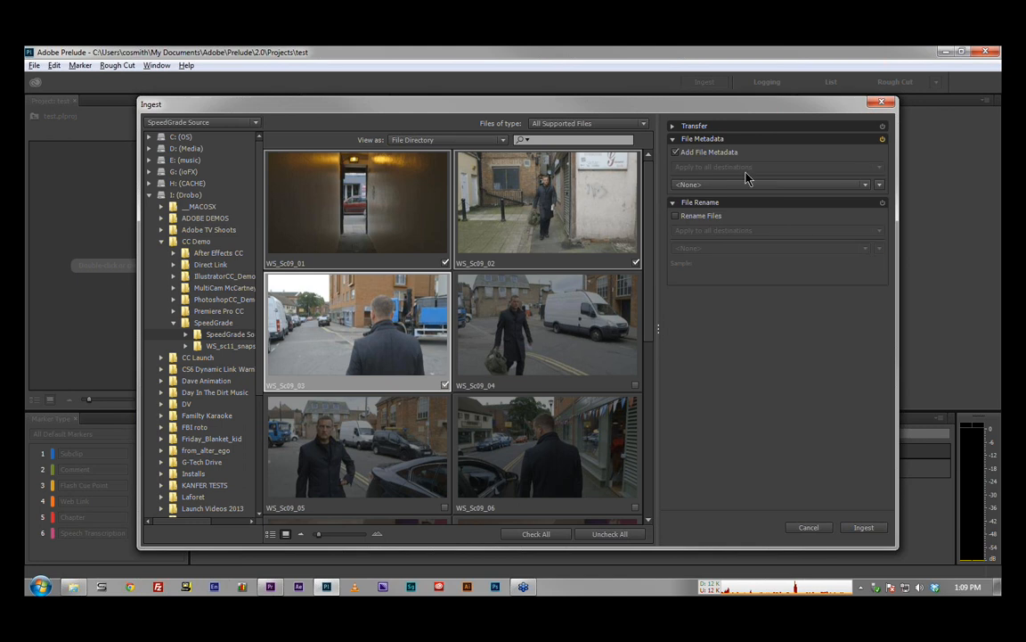
pyautogui.click(676, 152)
pyautogui.click(677, 139)
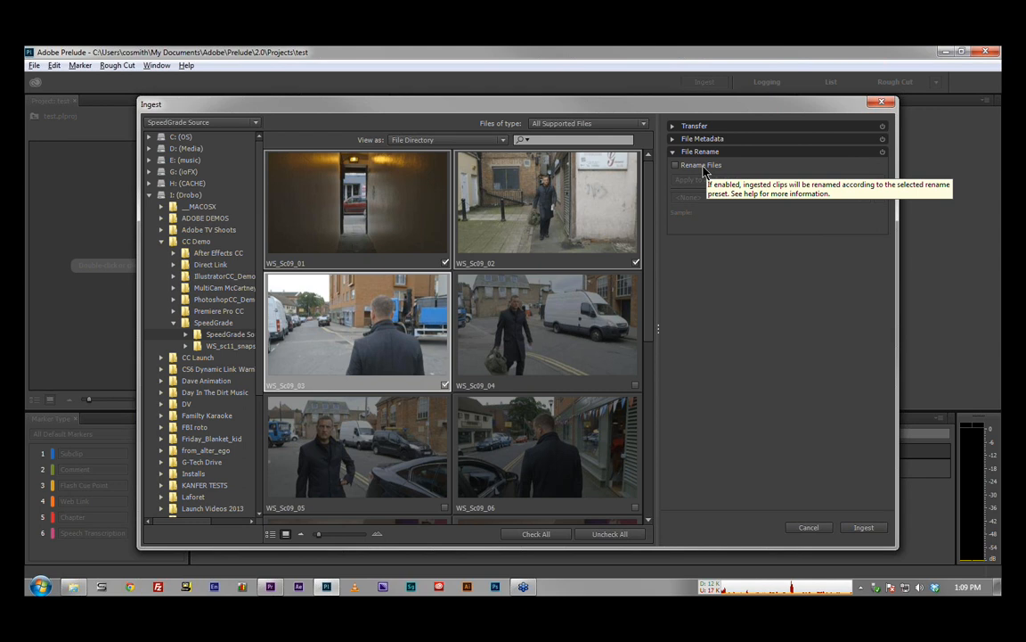
# Step: Enable renaming of the ingested files and start a new rename preset
pyautogui.click(703, 169)
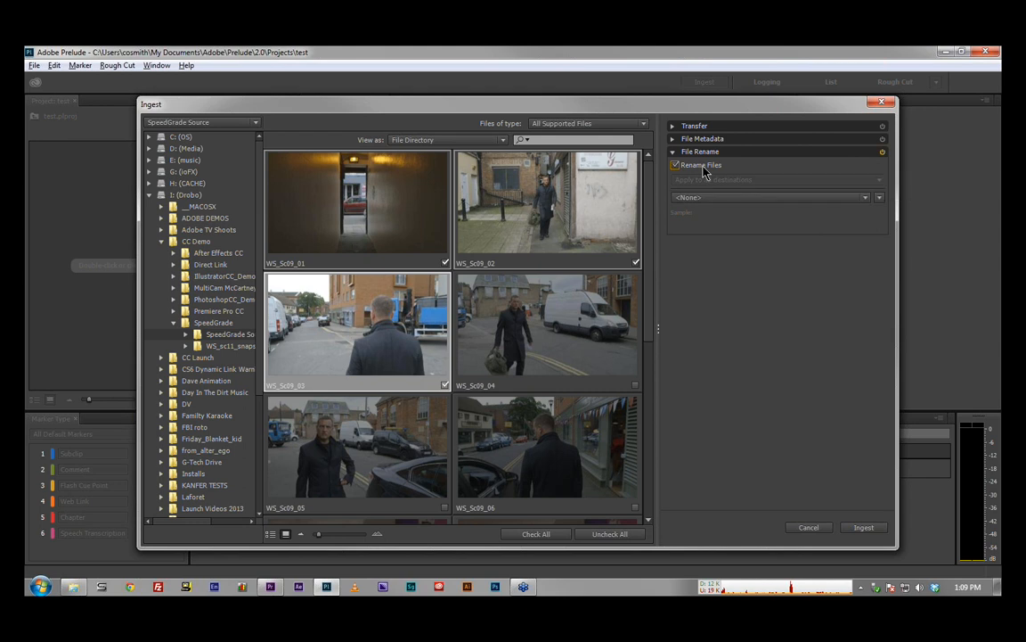
pyautogui.click(881, 198)
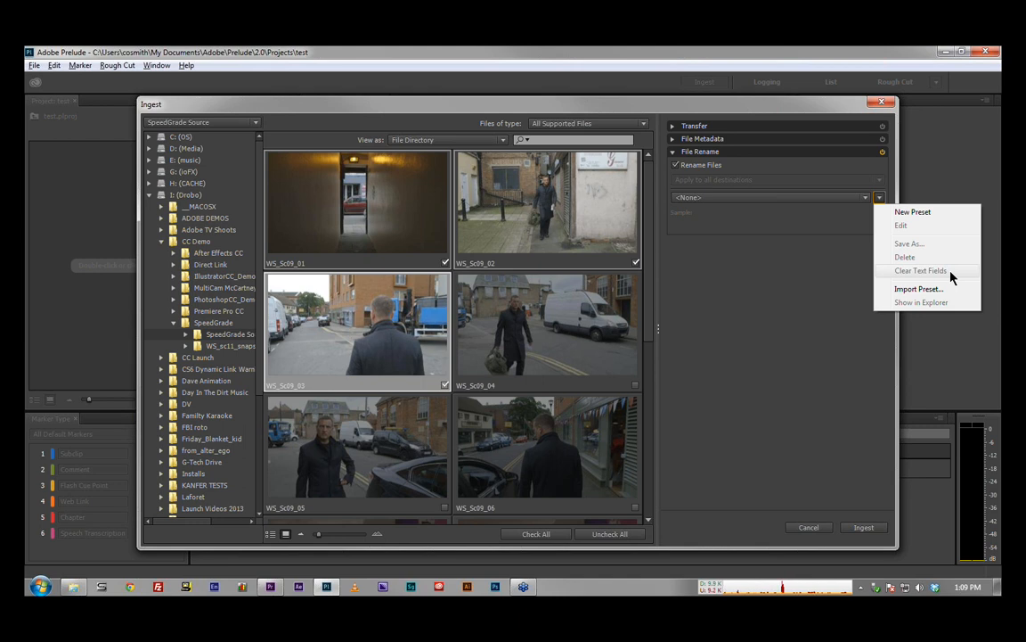
pyautogui.click(919, 219)
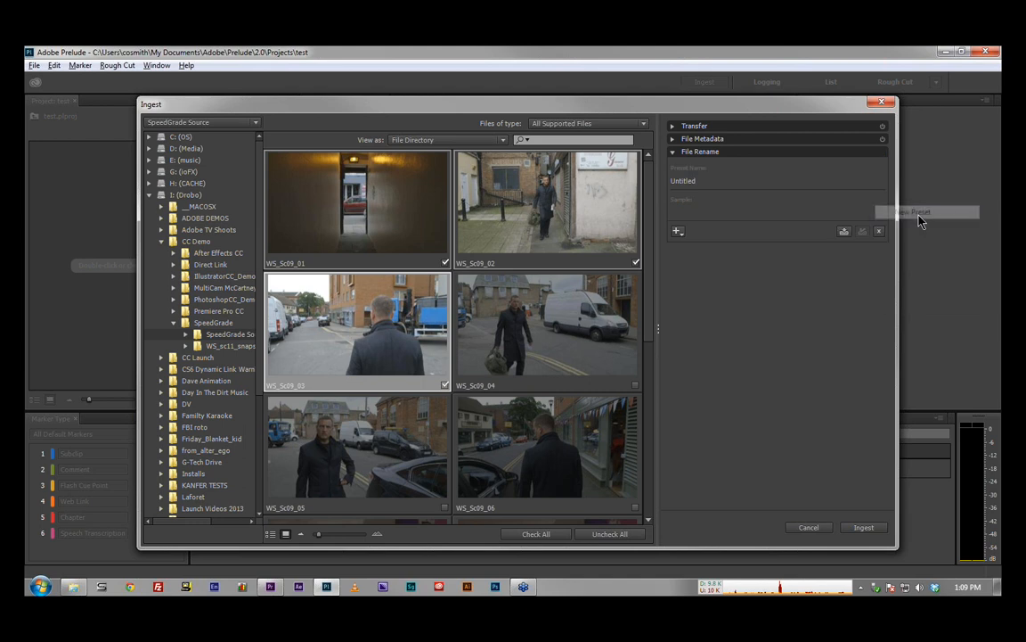
# Step: Add a custom text element reading "ShootOne" to the rename preset
pyautogui.click(678, 232)
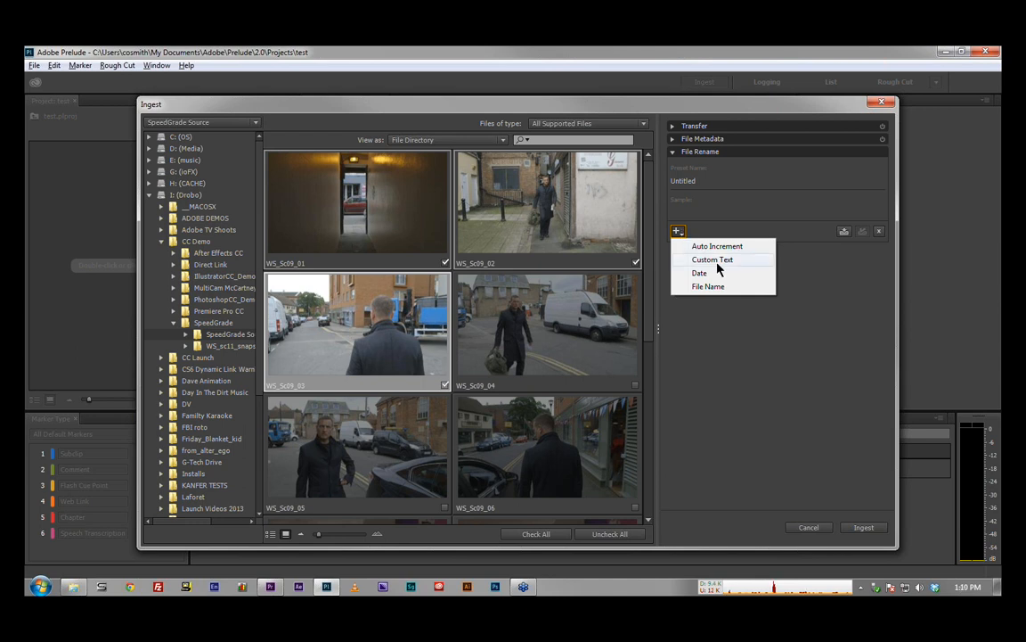
pyautogui.click(717, 259)
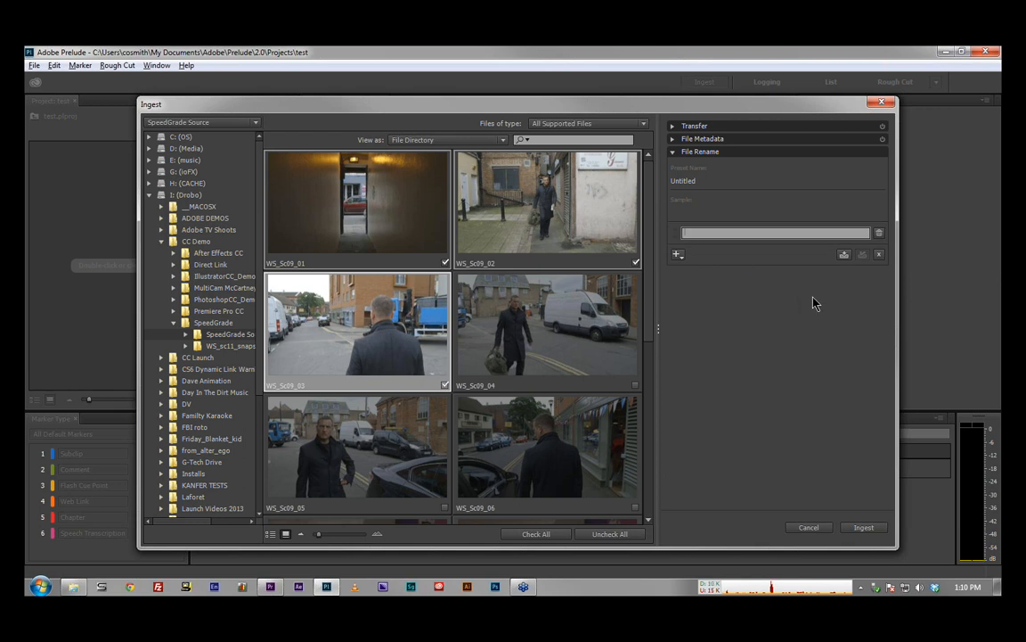
pyautogui.write('ShootOne')
# Step: Add a second custom text element containing an underscore after "ShootOne" in the rename preset
pyautogui.click(678, 254)
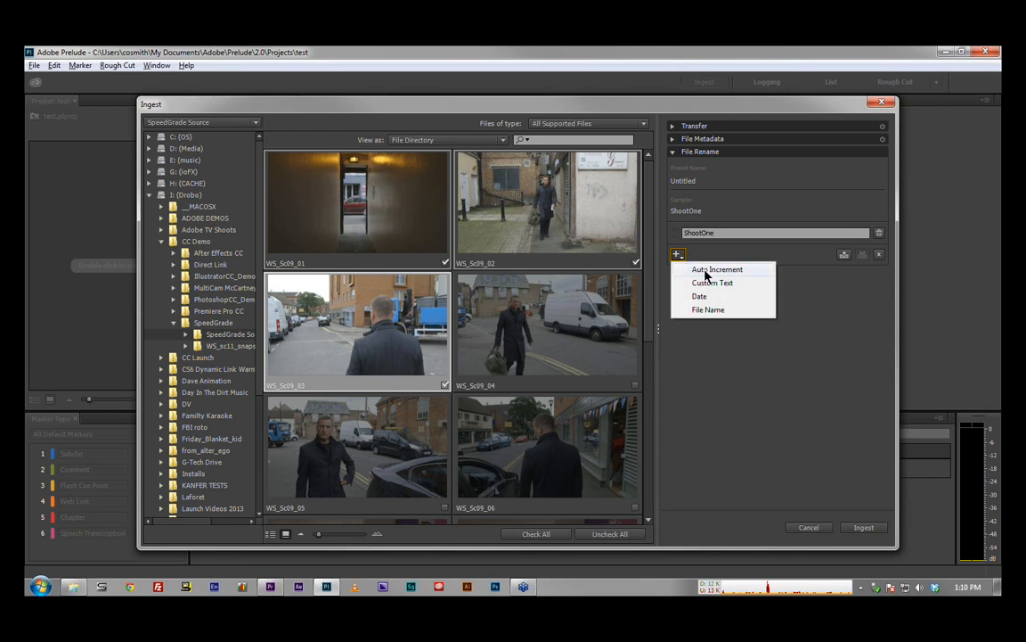
pyautogui.click(711, 282)
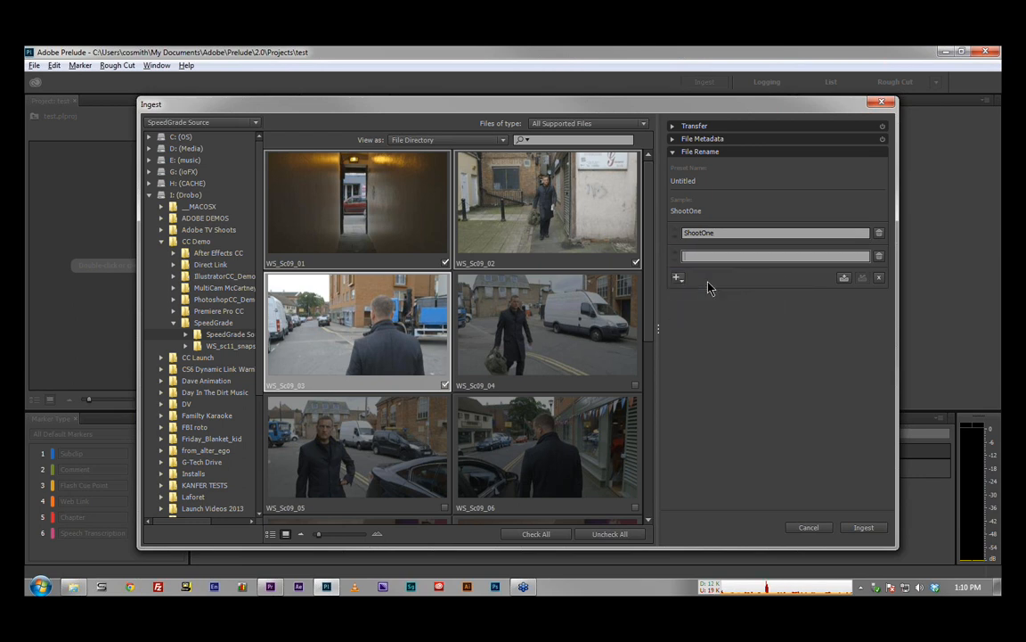
pyautogui.write('_')
# Step: Add a date element in the YYYYMMDD-Creation Date format, followed by a custom text underscore, to the rename preset
pyautogui.click(679, 279)
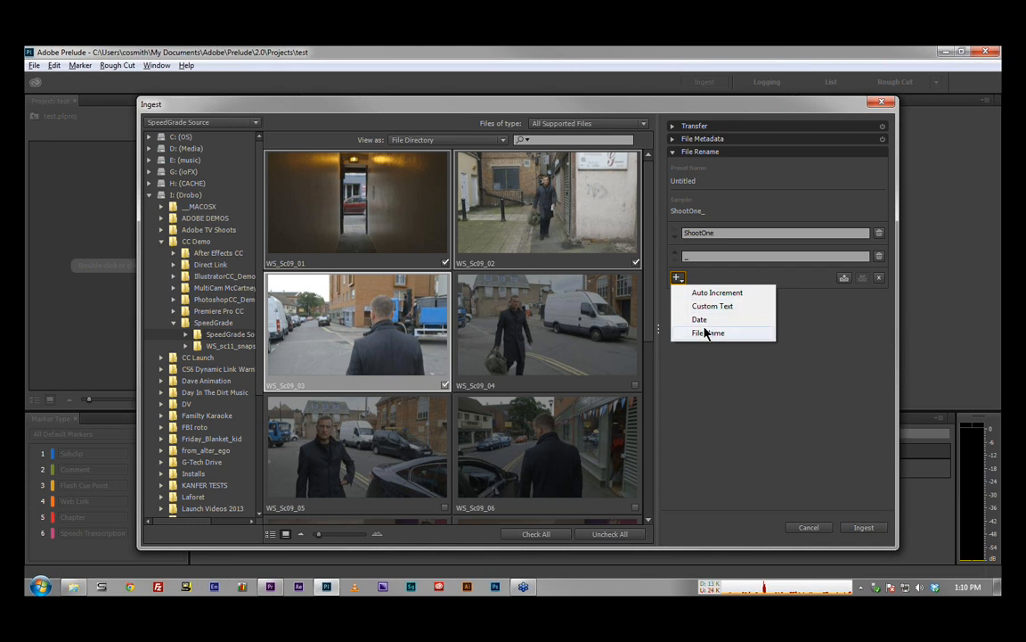
pyautogui.click(702, 320)
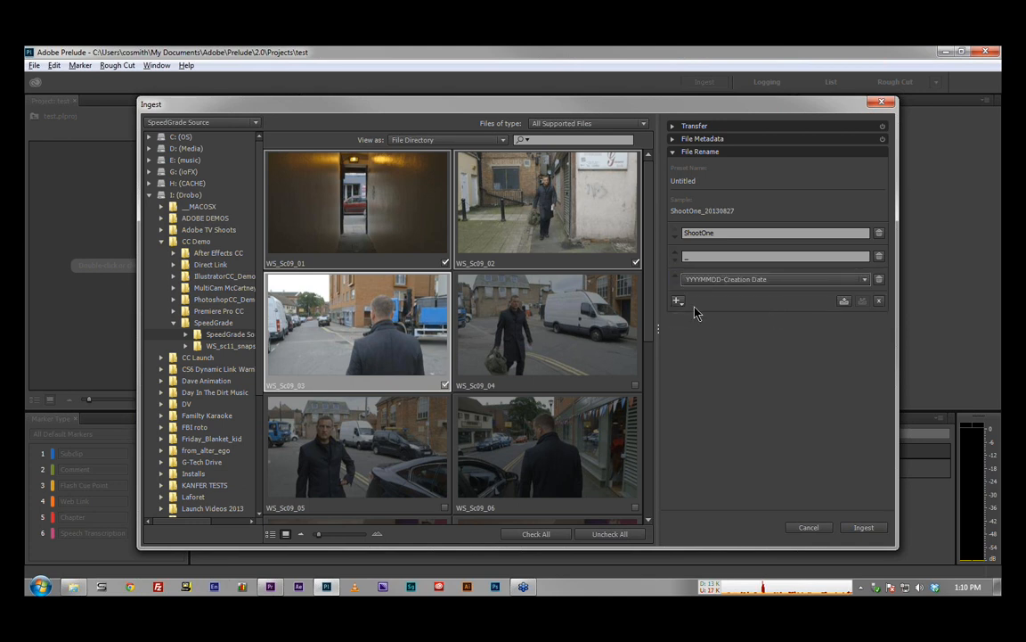
pyautogui.click(678, 300)
pyautogui.click(694, 328)
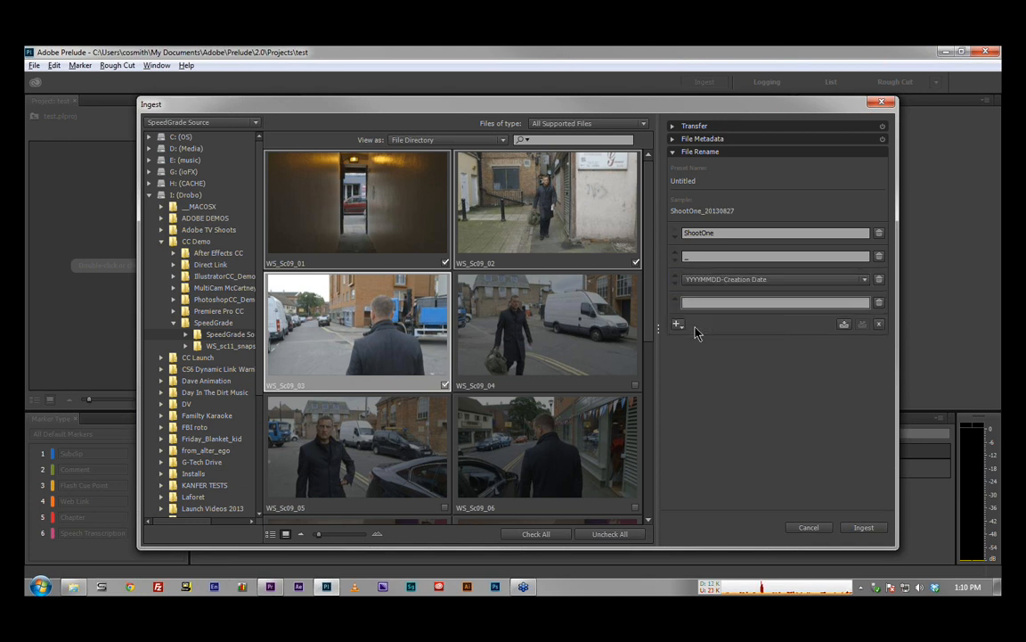
pyautogui.write('_')
# Step: Add an auto increment element to the end of the rename preset and set its format to 0001
pyautogui.click(678, 324)
pyautogui.click(704, 338)
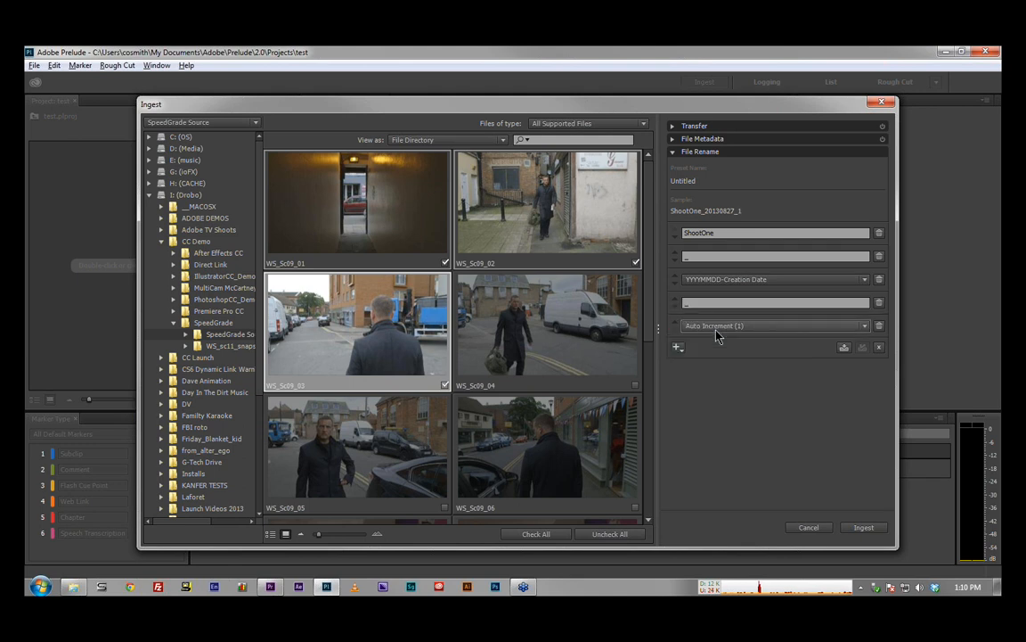
pyautogui.click(720, 326)
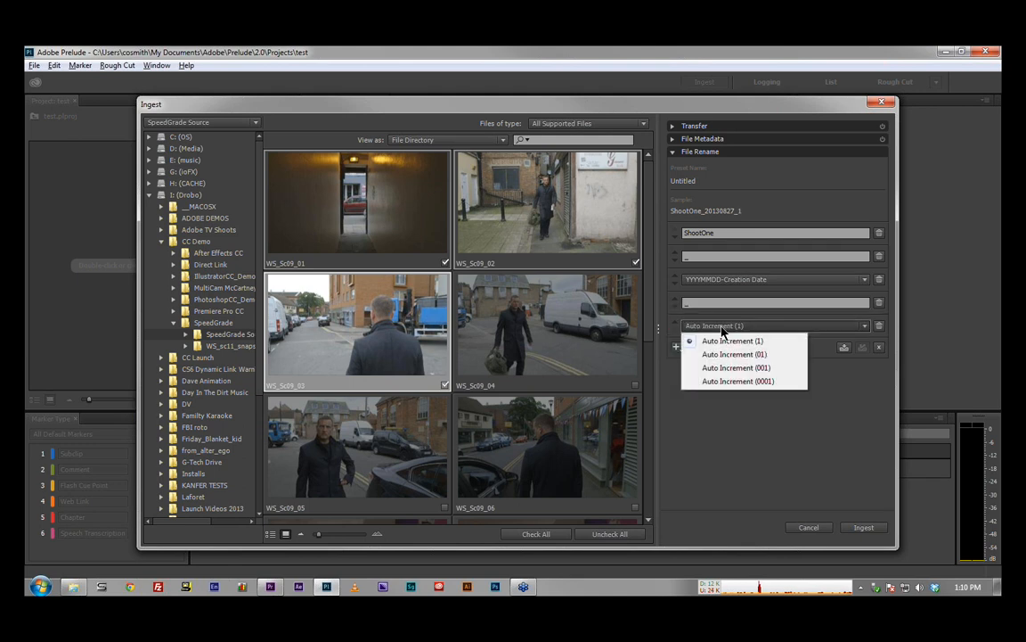
pyautogui.click(730, 381)
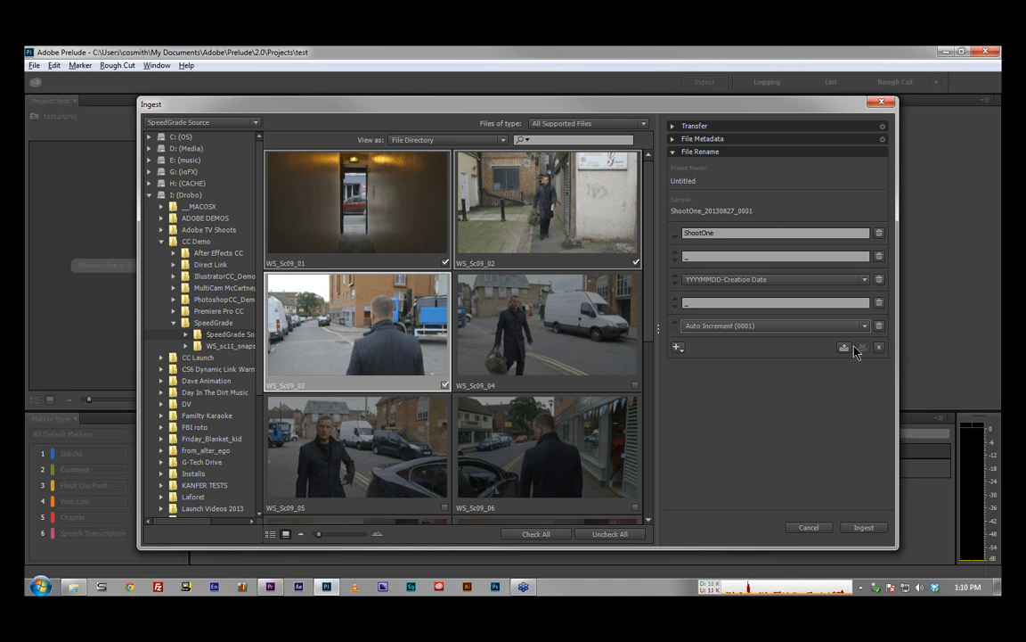
# Step: Discard the unsaved rename preset and turn off File Rename
pyautogui.click(677, 348)
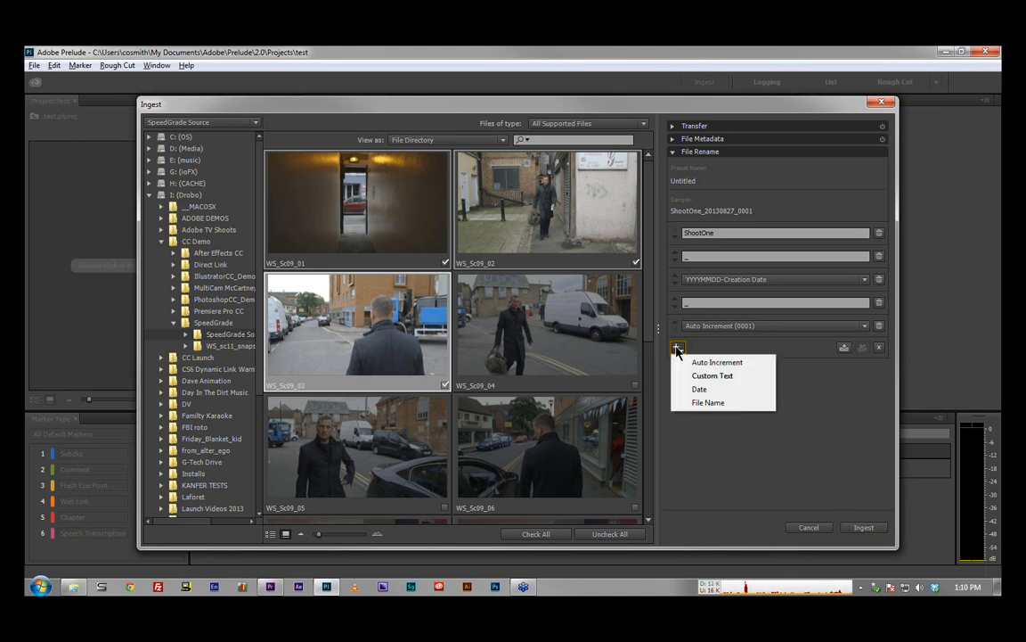
pyautogui.click(827, 383)
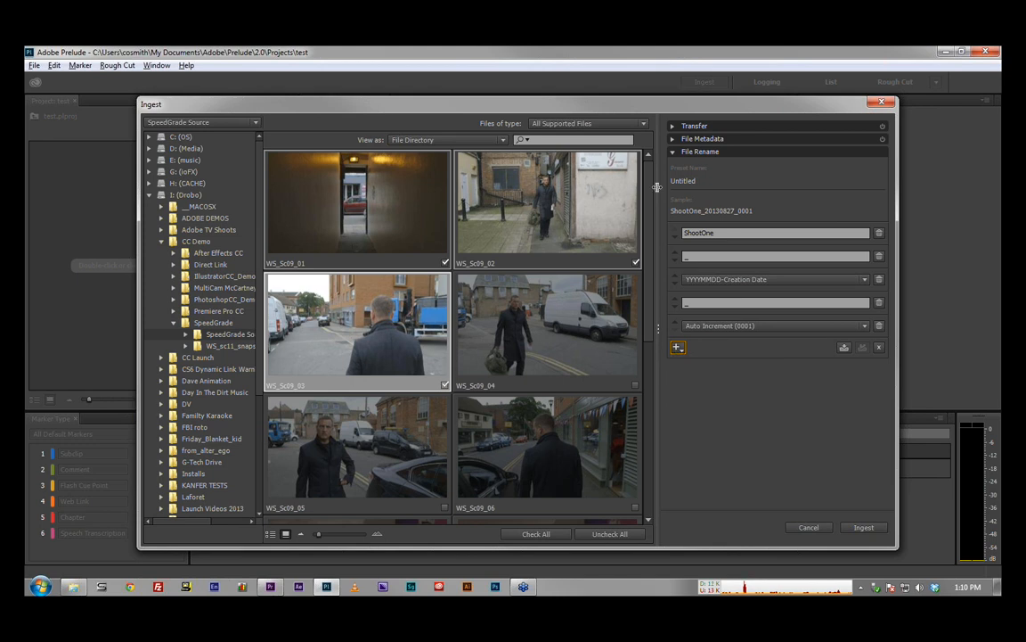
pyautogui.click(879, 348)
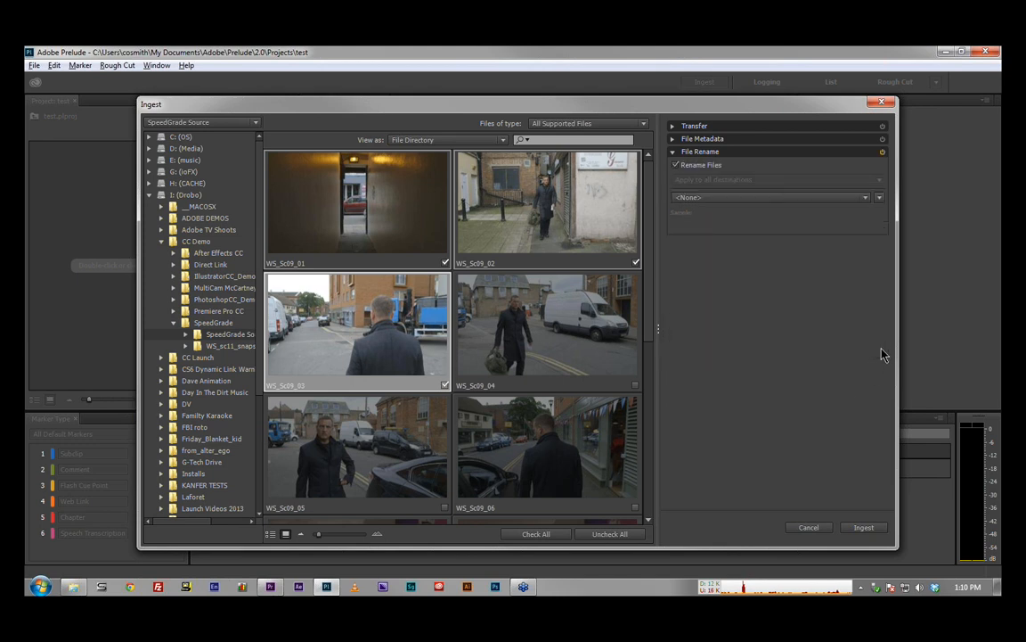
pyautogui.click(881, 151)
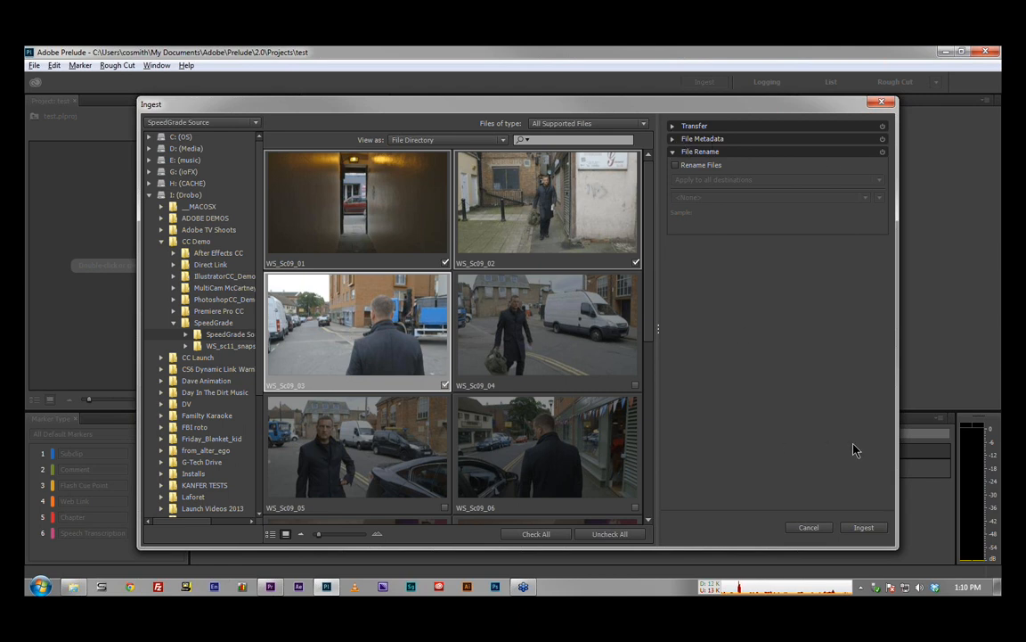
# Step: Ingest the checked clips into the project and open WS_Sc09_01 for logging
pyautogui.click(863, 529)
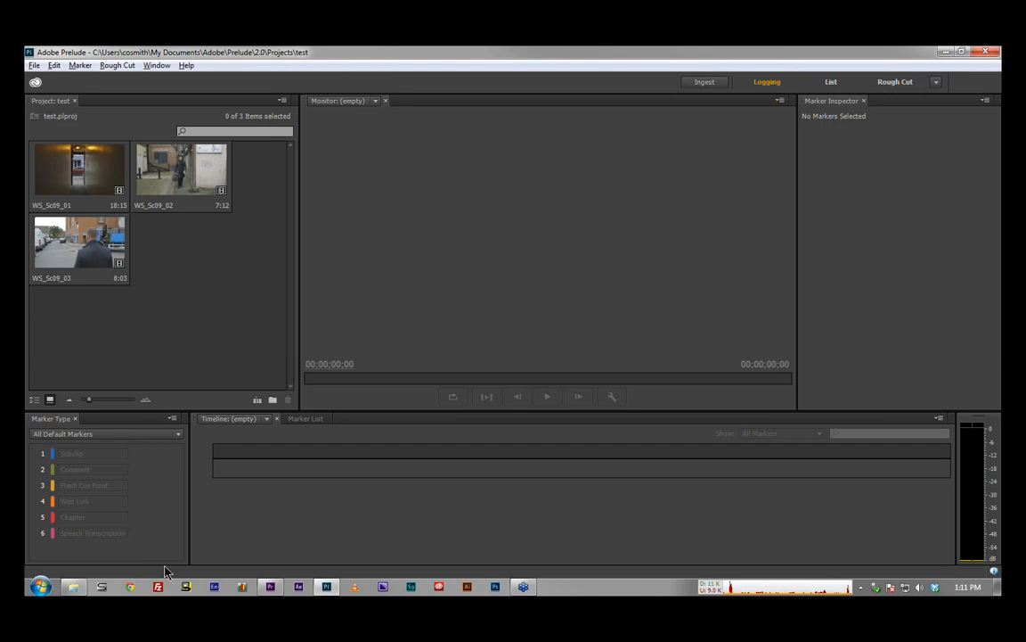
pyautogui.click(203, 272)
pyautogui.click(80, 167)
pyautogui.doubleClick(80, 167)
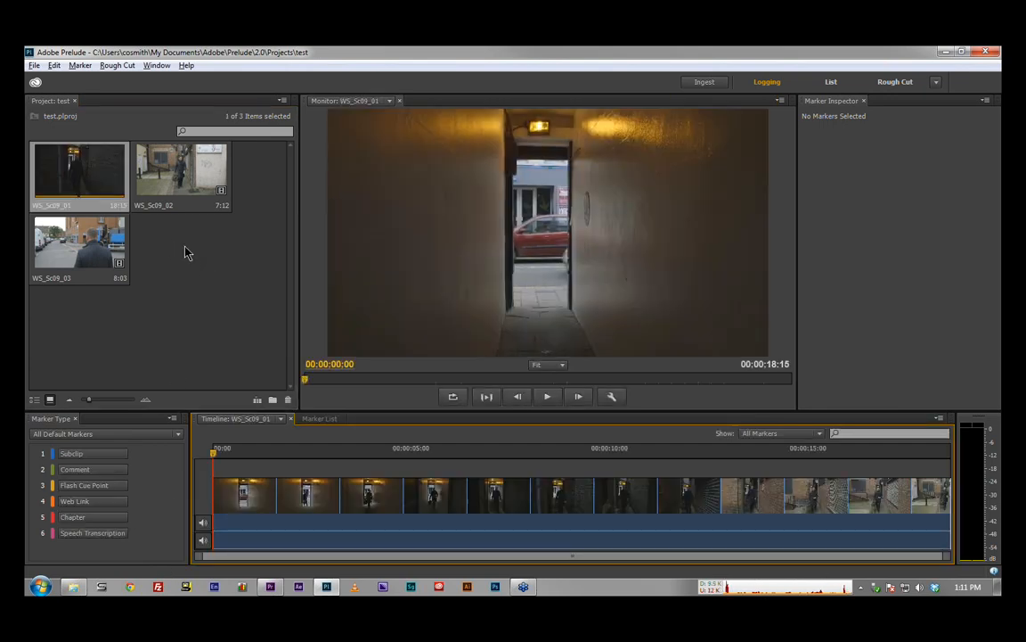
# Step: Preview the WS_Sc09_01 clip and return the playhead to its start
pyautogui.press('space')
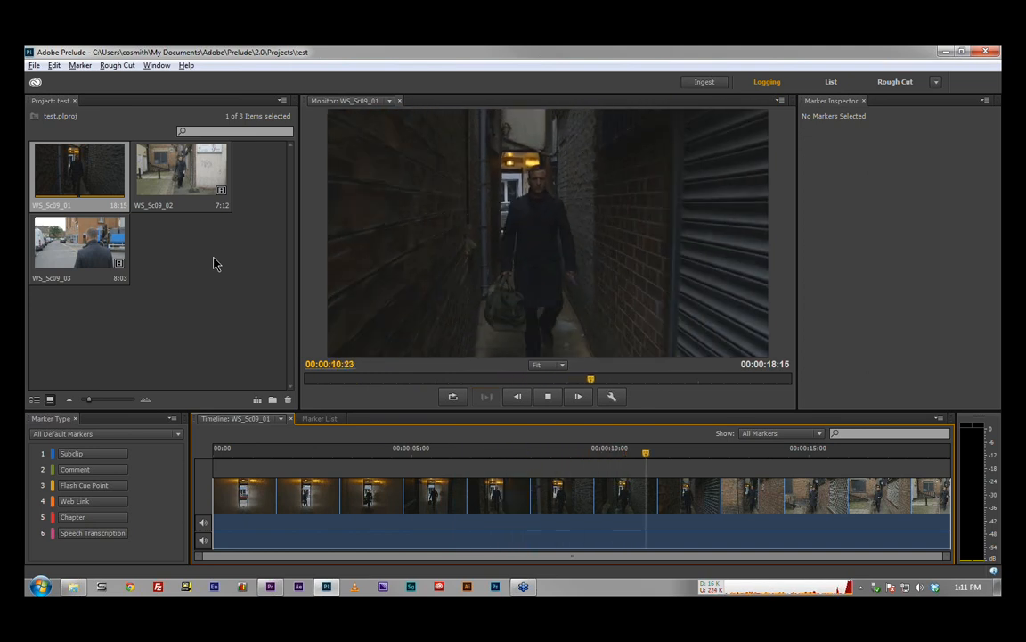
pyautogui.press('space')
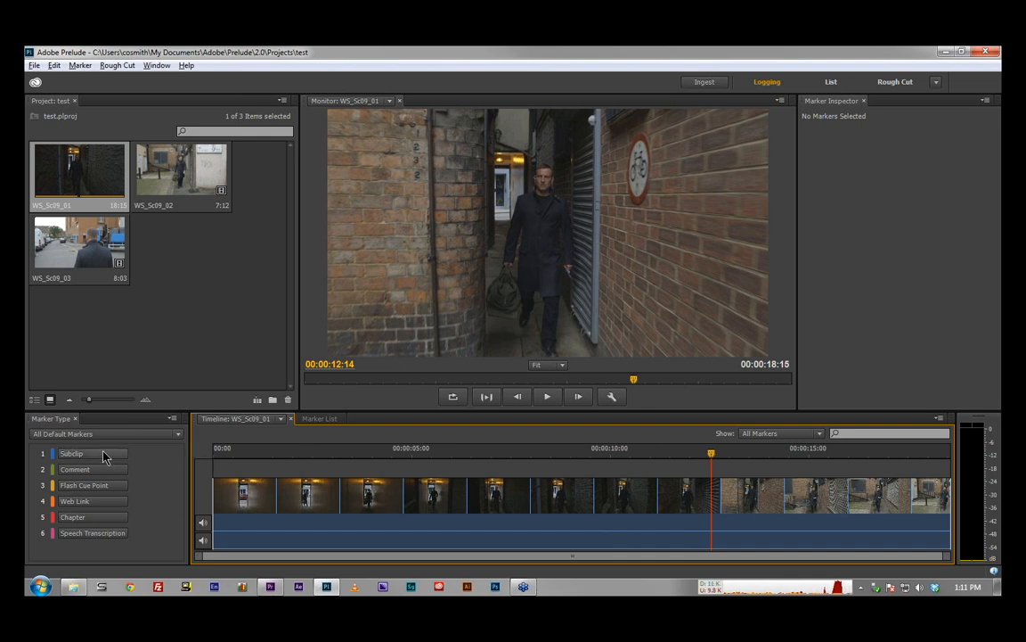
pyautogui.moveTo(307, 453); pyautogui.dragTo(210, 459)
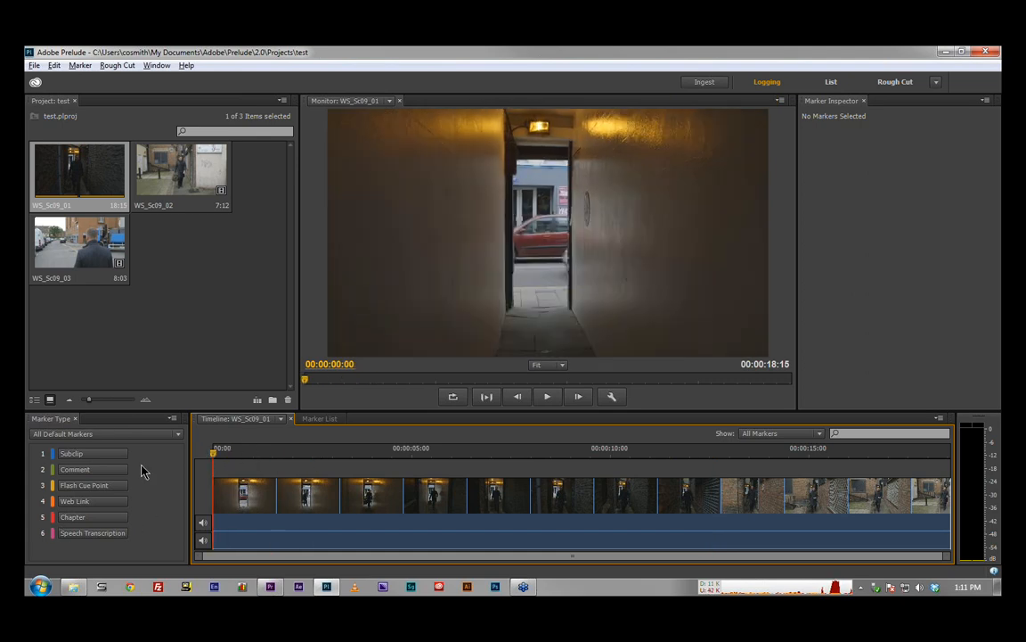
# Step: Add a subclip marker named AlleyShot01 to WS_Sc09_01, starting at 00:00:02:01
pyautogui.click(176, 435)
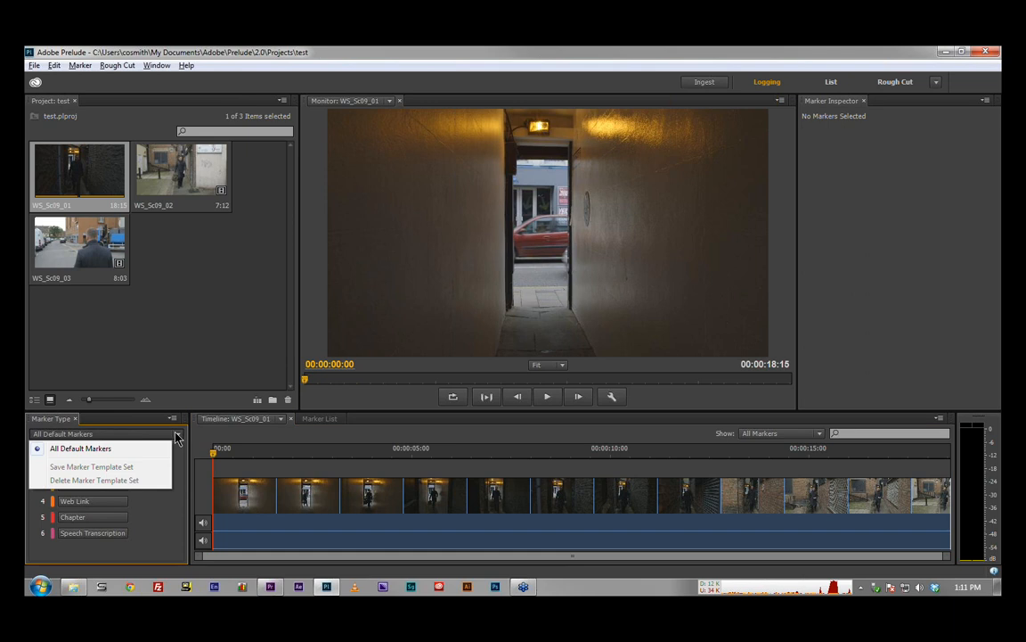
pyautogui.click(152, 525)
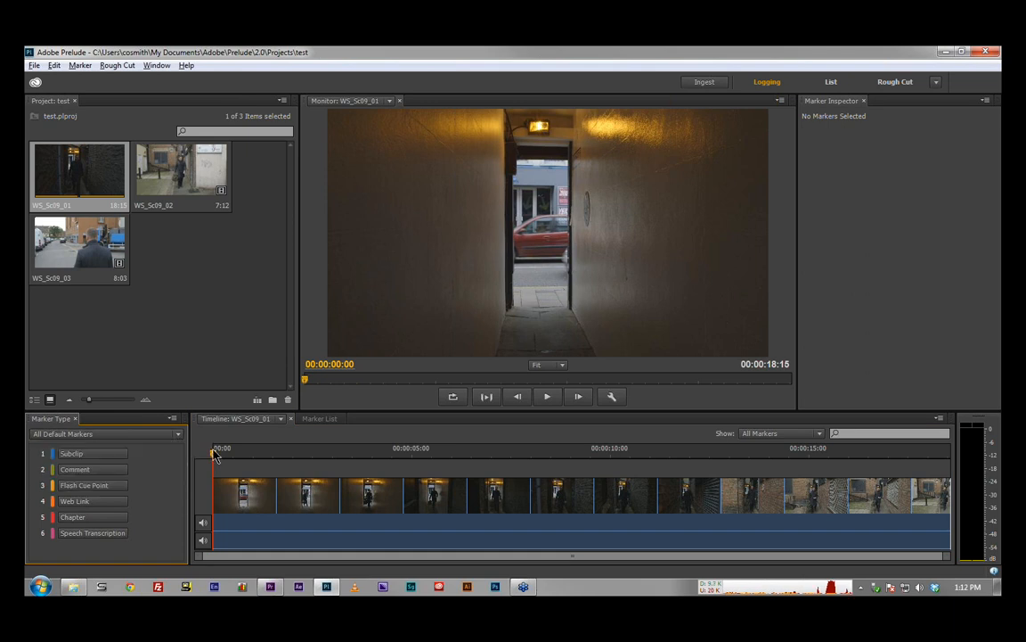
pyautogui.moveTo(214, 452); pyautogui.dragTo(293, 454)
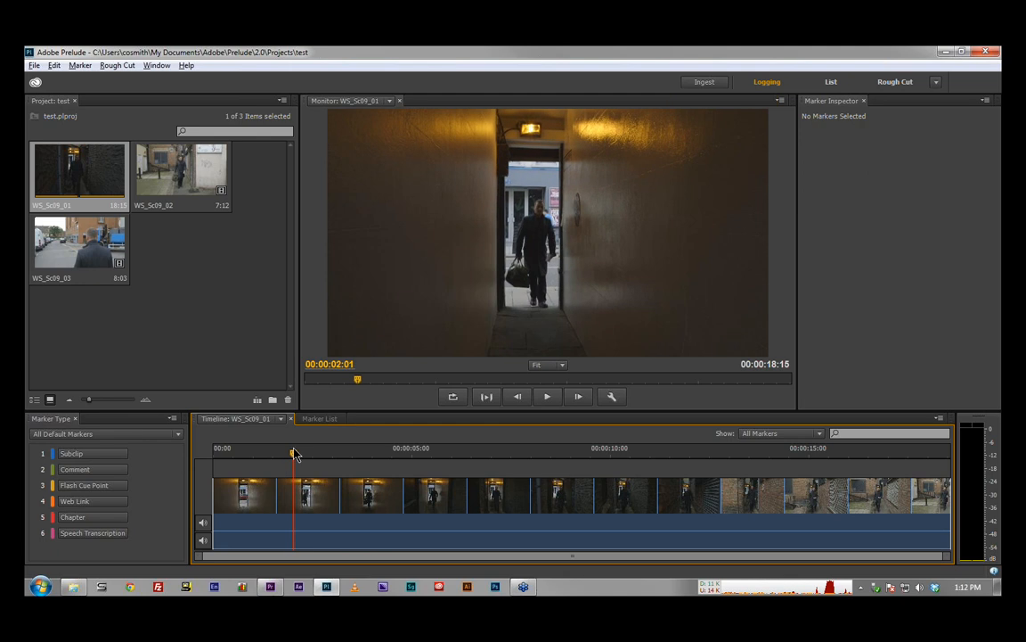
pyautogui.click(82, 455)
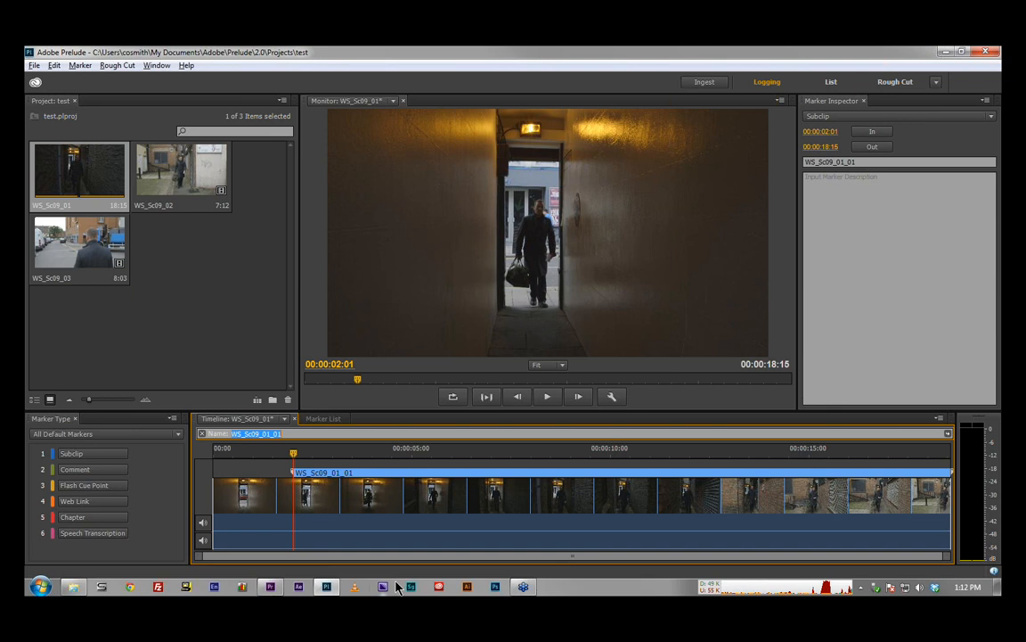
pyautogui.press('BackSpace')
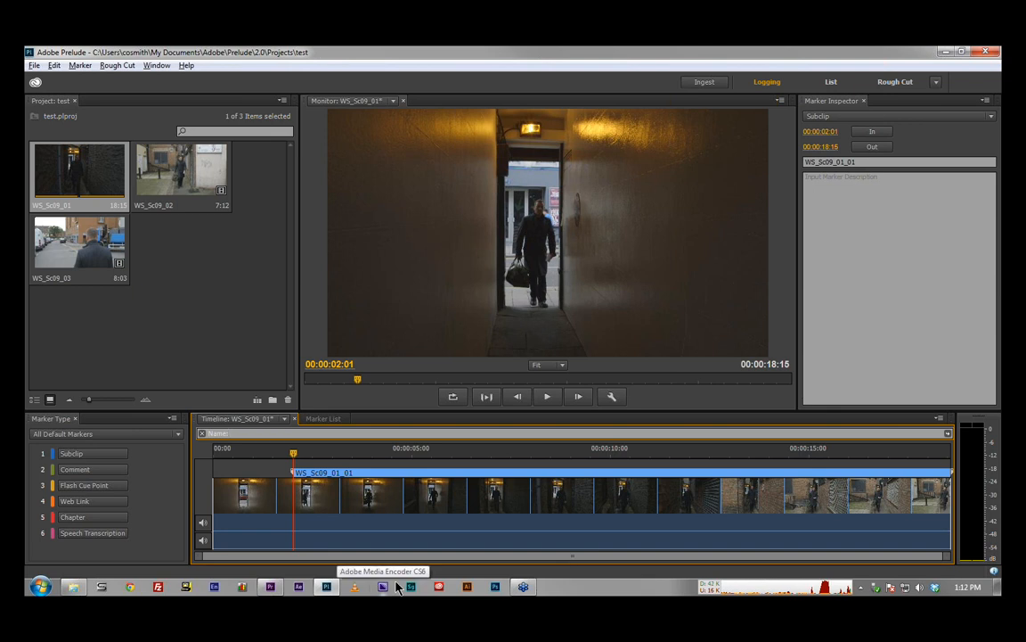
pyautogui.write('AlleyShot01')
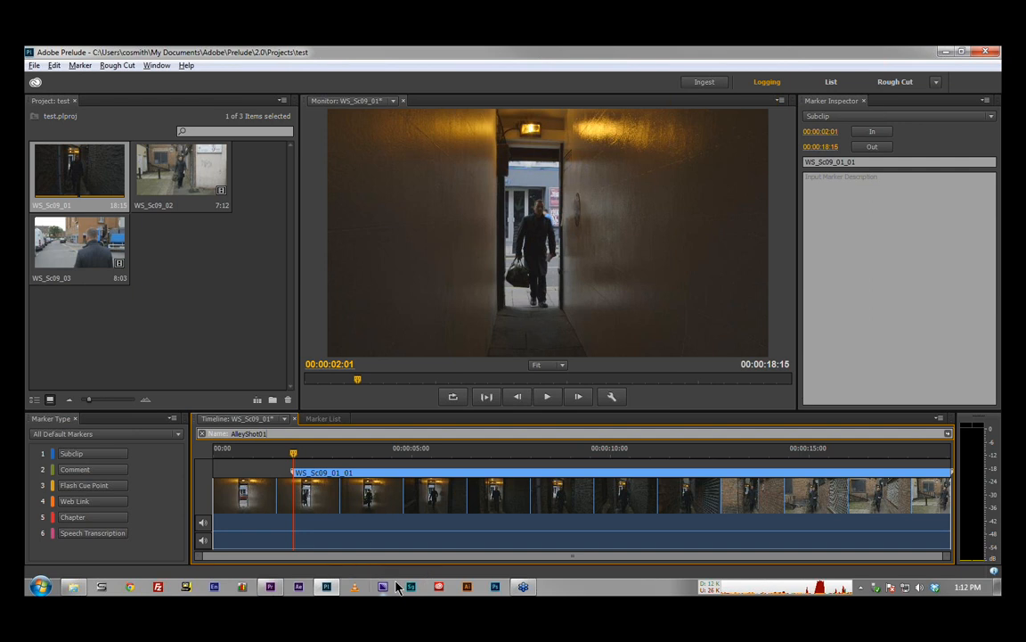
pyautogui.press('Return')
# Step: Play the clip and set the AlleyShot01 marker's out point at about 00:00:08:22
pyautogui.click(548, 396)
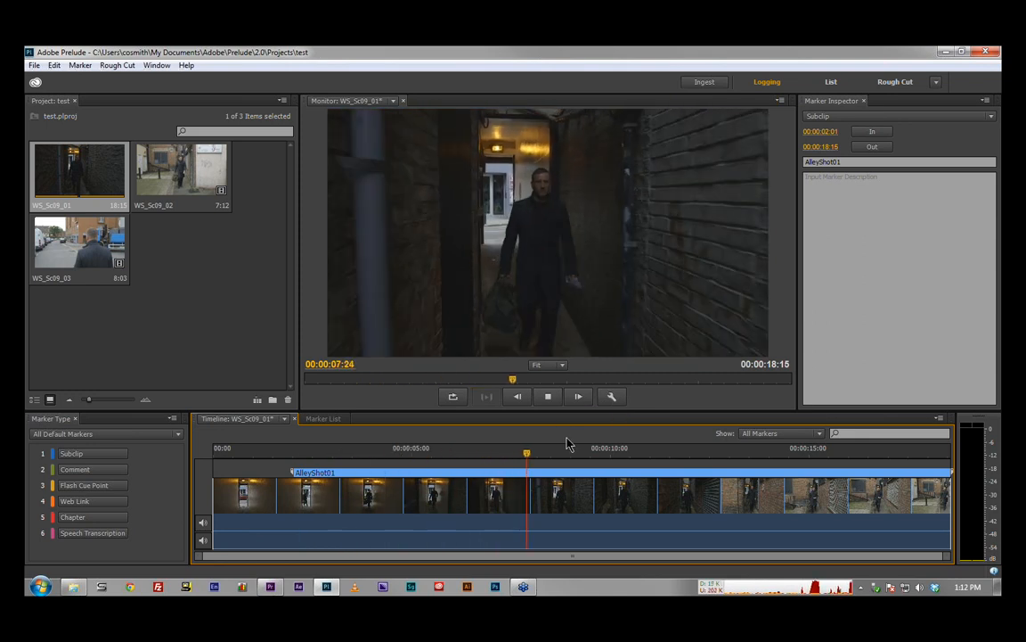
pyautogui.press('o')
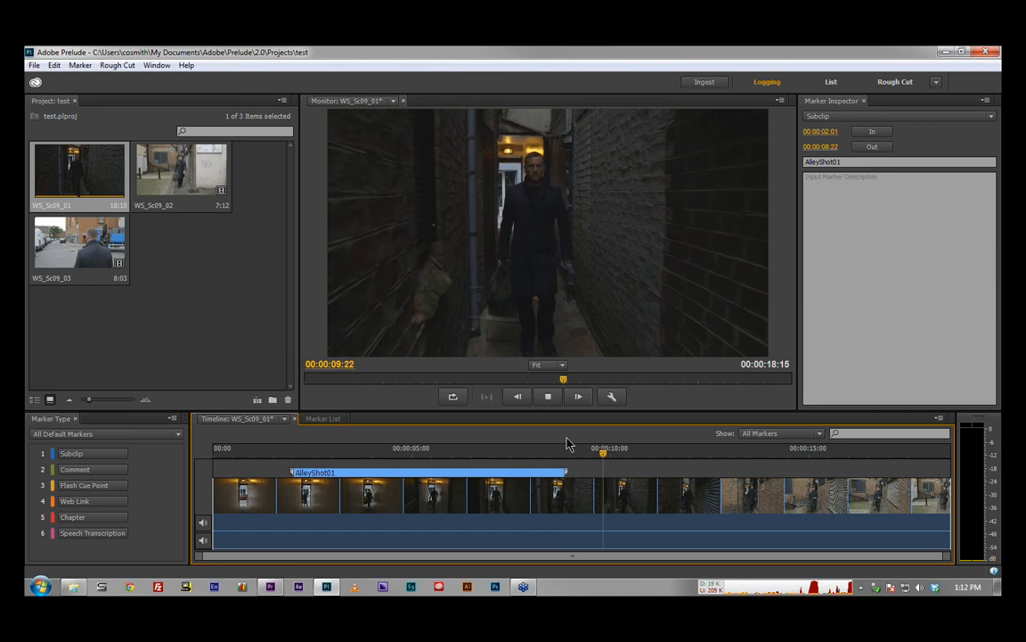
pyautogui.press('space')
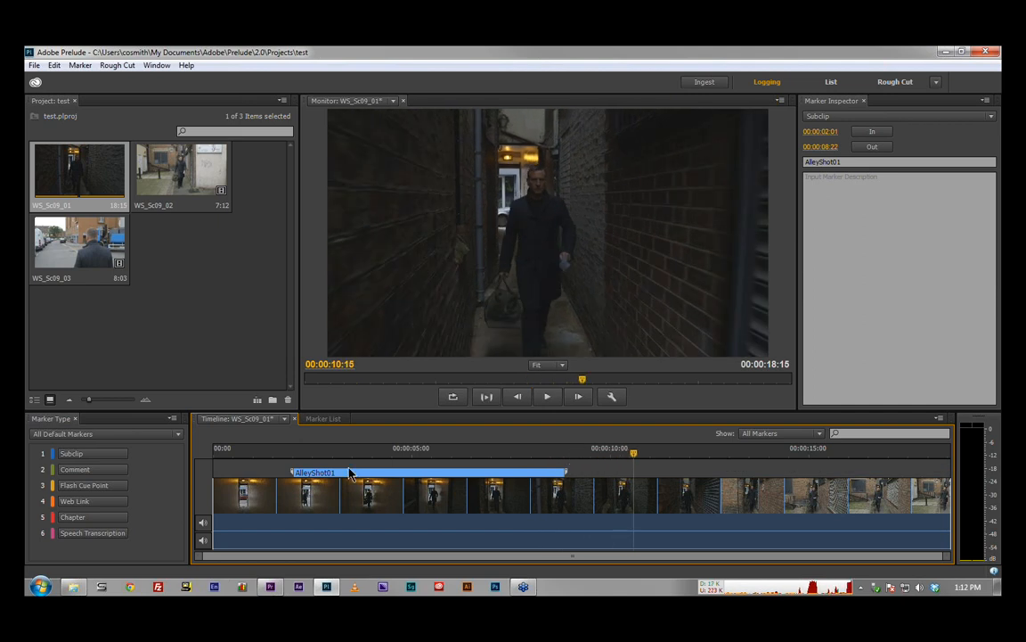
# Step: Shift the whole AlleyShot01 marker slightly earlier so it starts at about 00:00:01:22, and save the clip's markers
pyautogui.moveTo(435, 472); pyautogui.dragTo(428, 473)
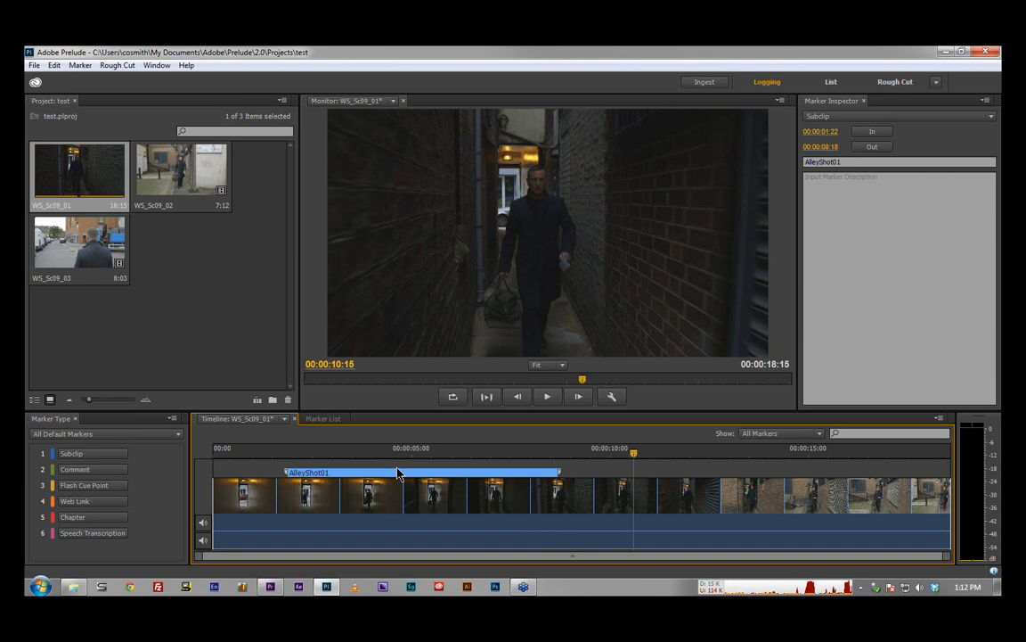
pyautogui.hotkey('ctrl', 's')
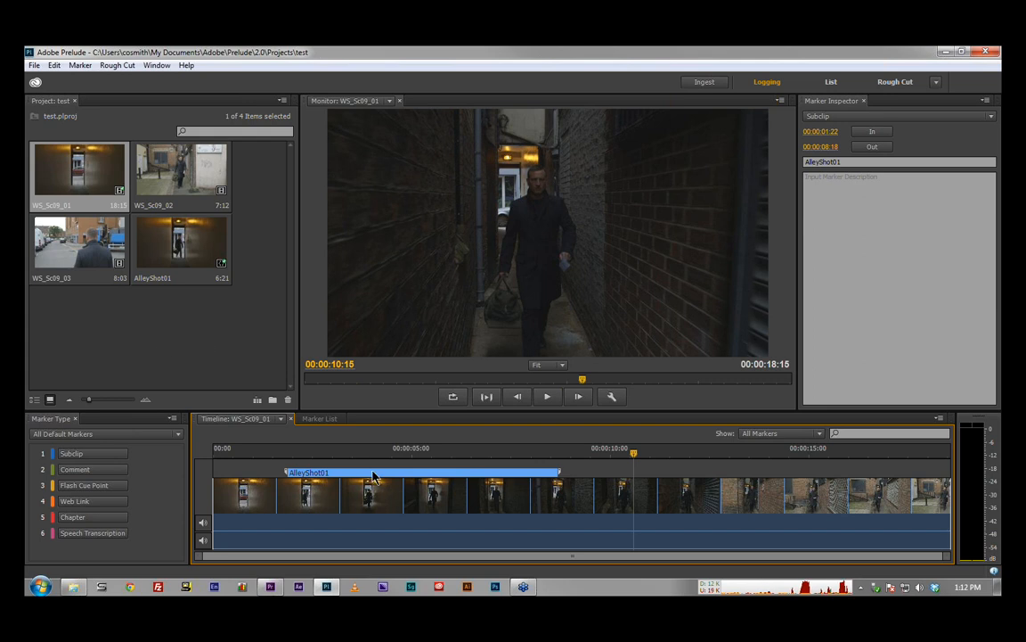
# Step: Delete the AlleyShot01 subclip marker and select the WS_Sc09_01 clip in the project
pyautogui.press('Delete')
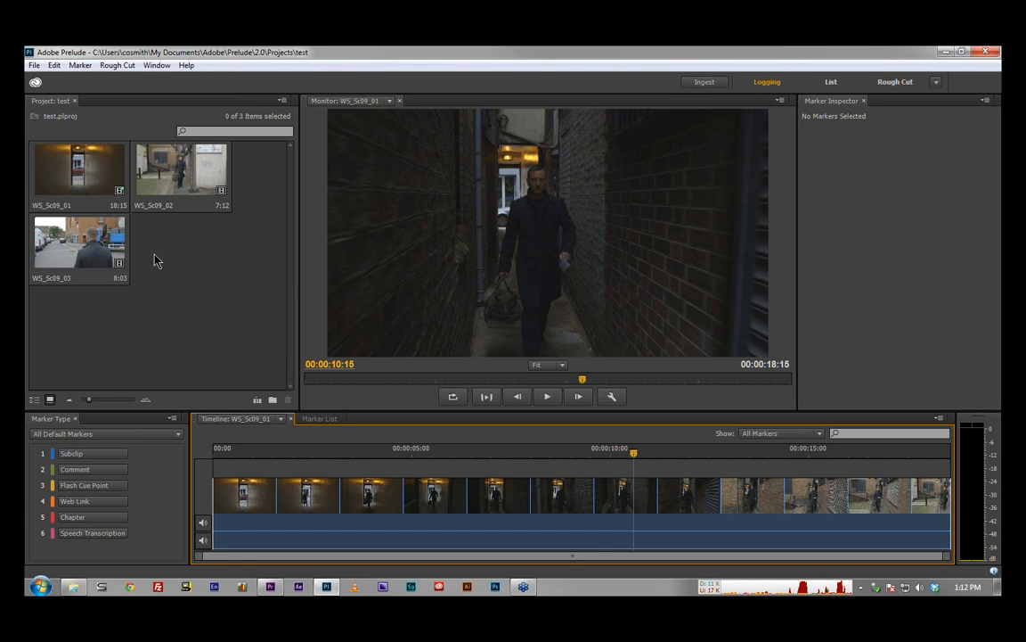
pyautogui.click(154, 260)
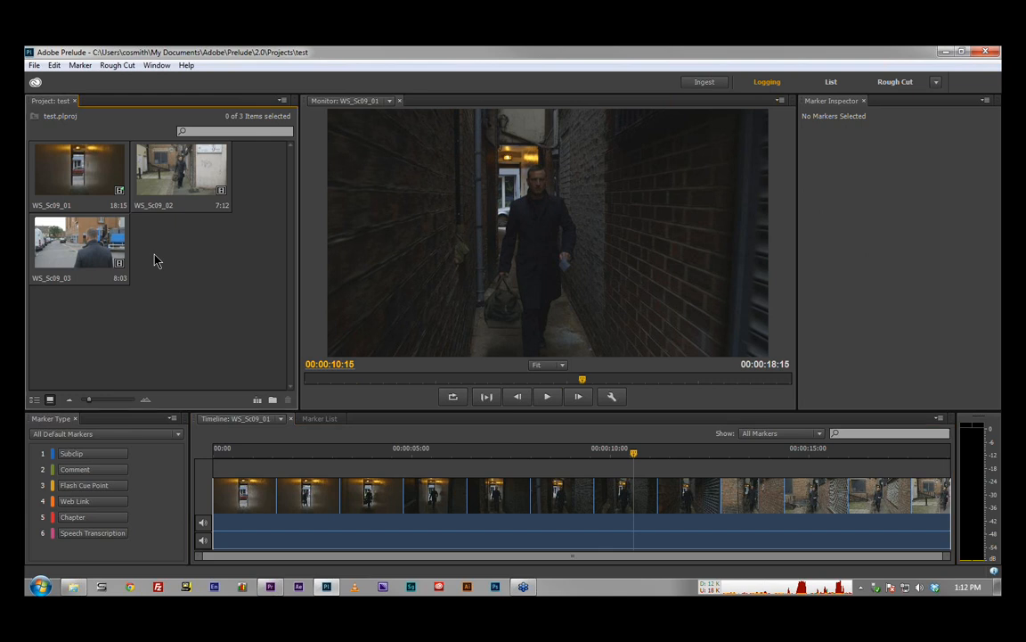
pyautogui.click(89, 166)
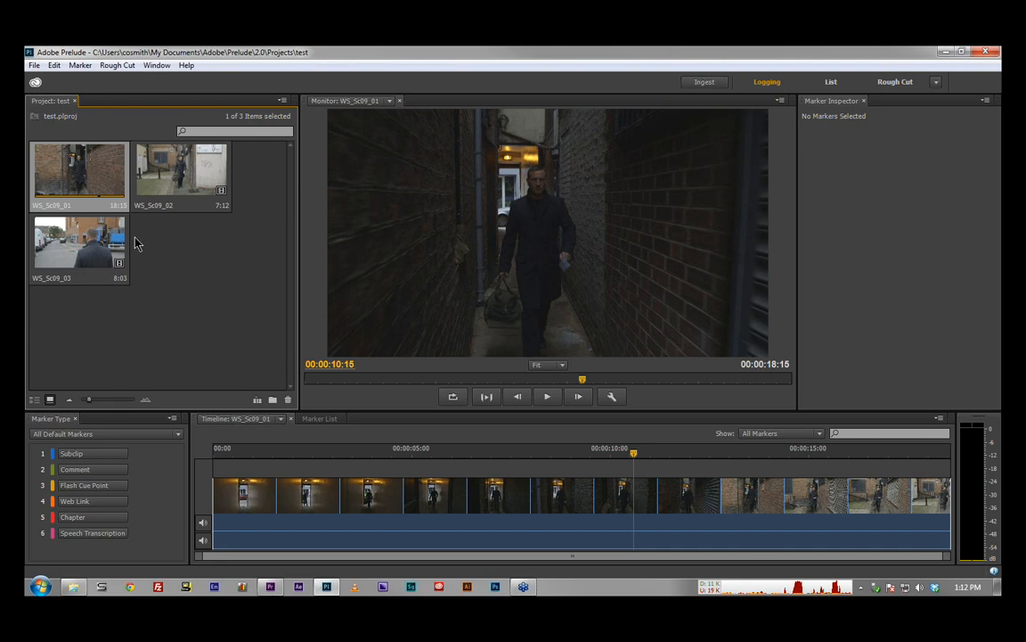
# Step: Select all three project clips and review the available export options
pyautogui.moveTo(85, 303); pyautogui.dragTo(197, 134)
pyautogui.click(34, 65)
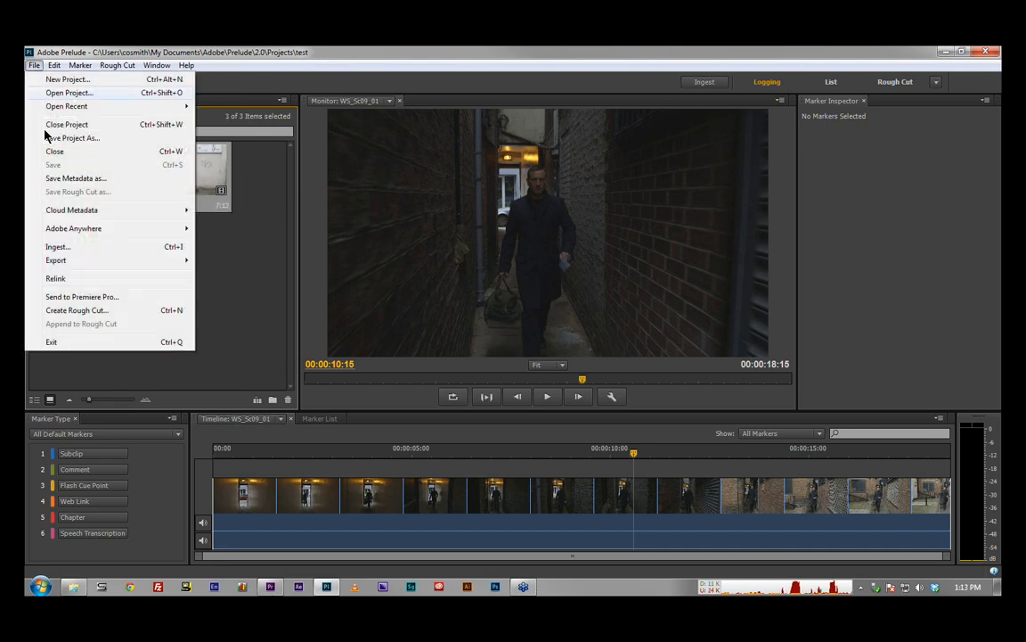
pyautogui.moveTo(93, 264)
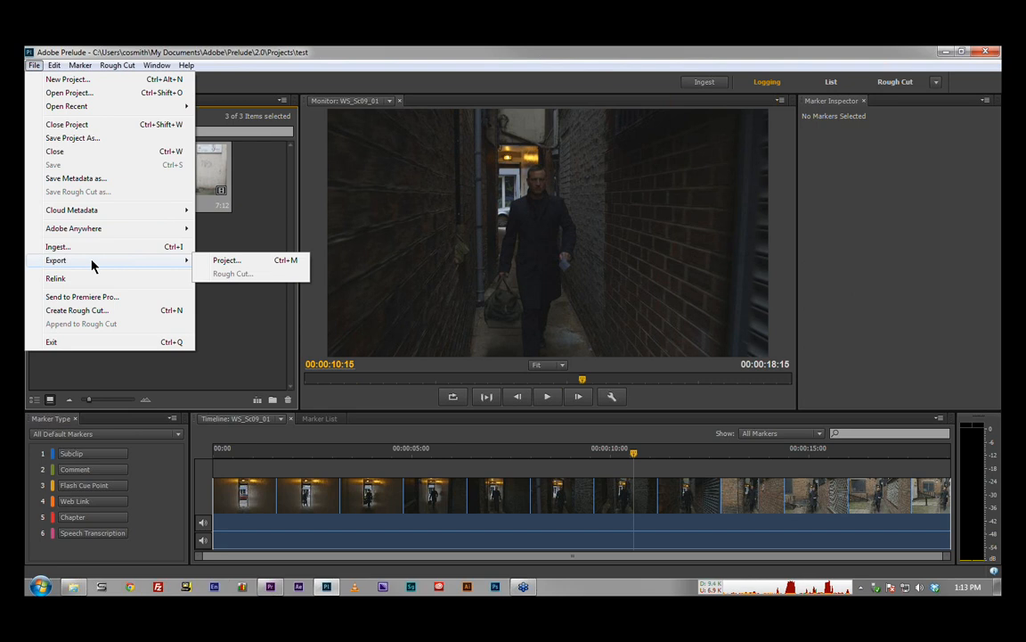
pyautogui.click(252, 330)
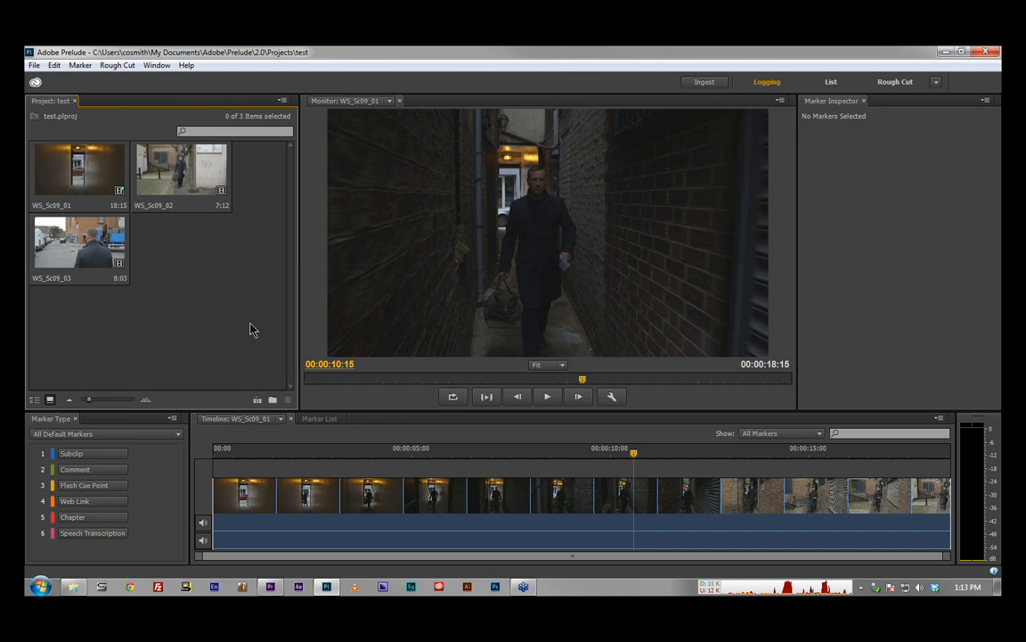
# Step: Open WS_Sc09_01 and add a comment marker starting at about 00:00:04:18, named "Lighten up alley"
pyautogui.doubleClick(78, 172)
pyautogui.click(366, 451)
pyautogui.press('space')
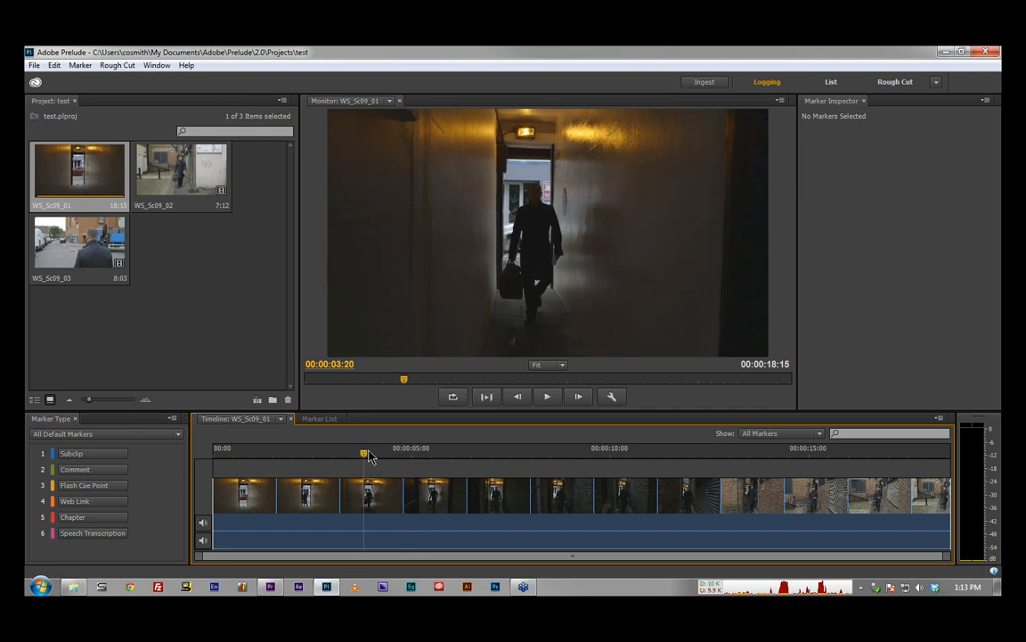
pyautogui.click(129, 472)
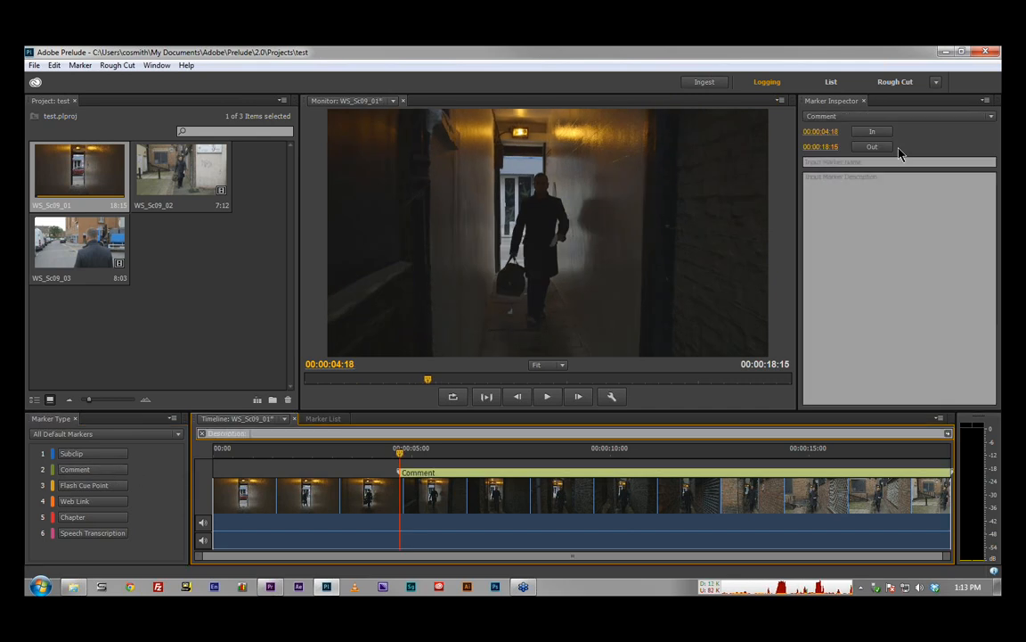
pyautogui.click(877, 162)
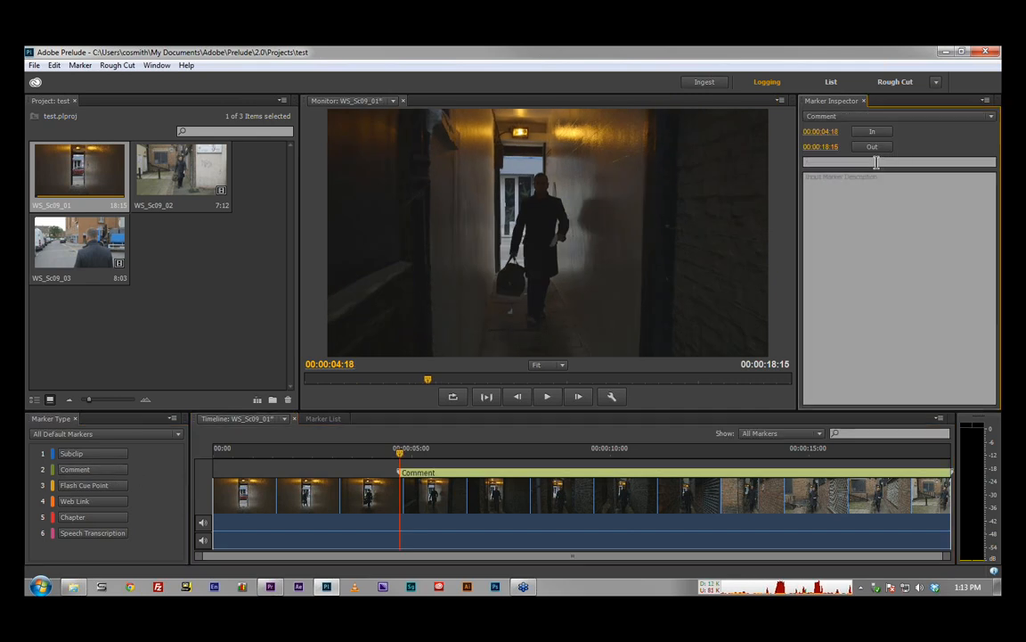
pyautogui.write('Lighten up alley')
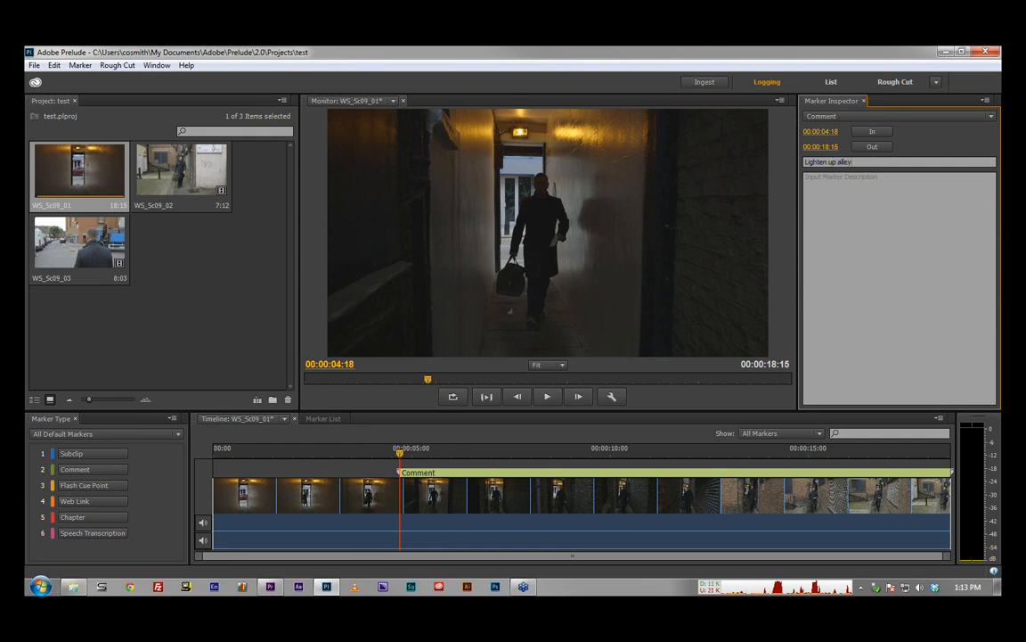
pyautogui.press('Return')
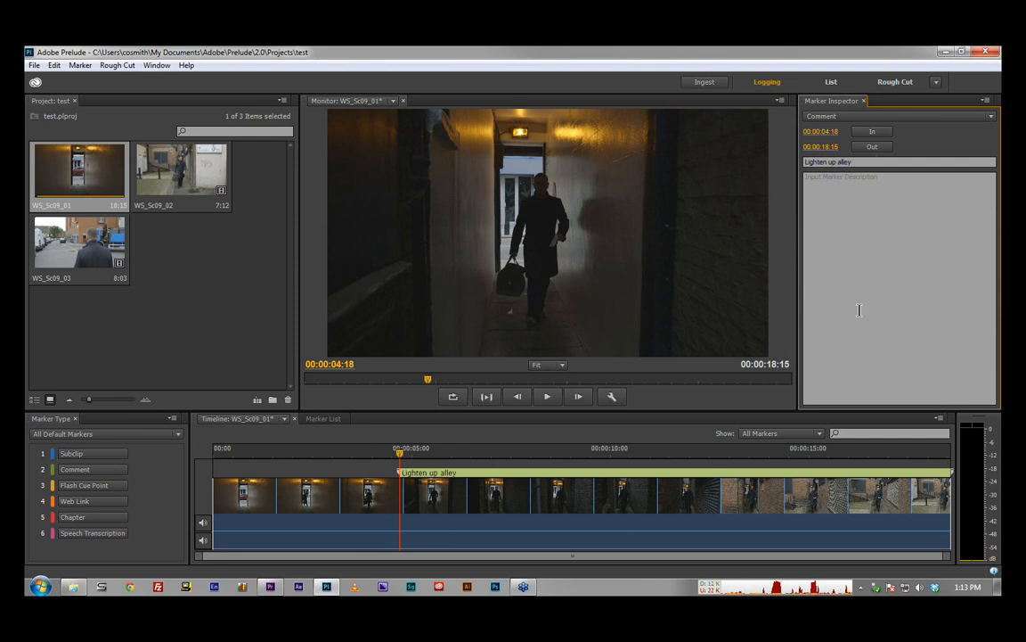
# Step: Shorten the "Lighten up alley" marker to end at about 00:00:08:02 and save the clip's markers
pyautogui.click(953, 476)
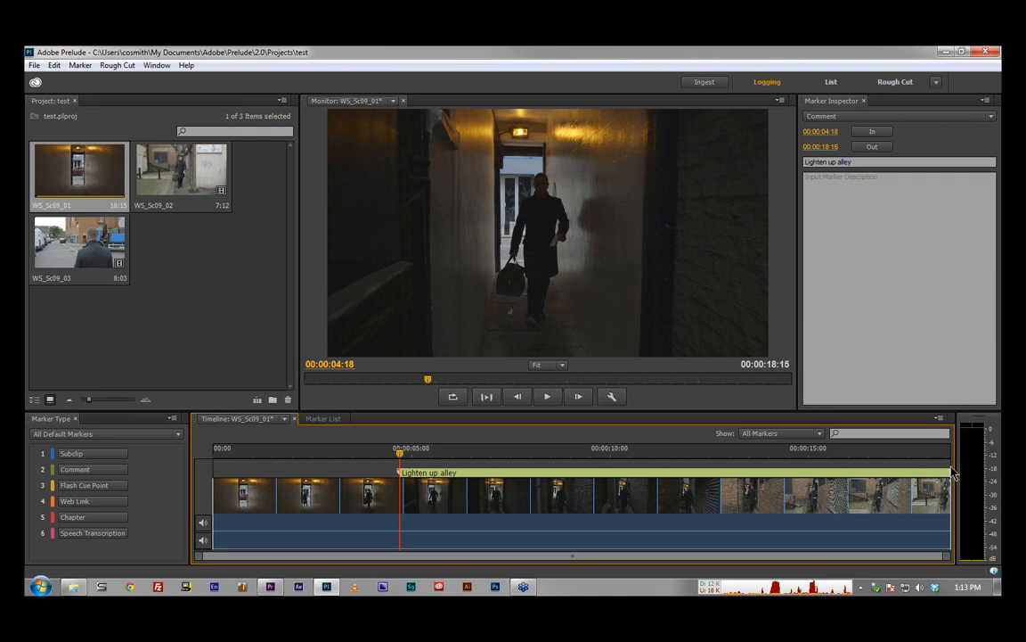
pyautogui.moveTo(952, 469); pyautogui.dragTo(532, 478)
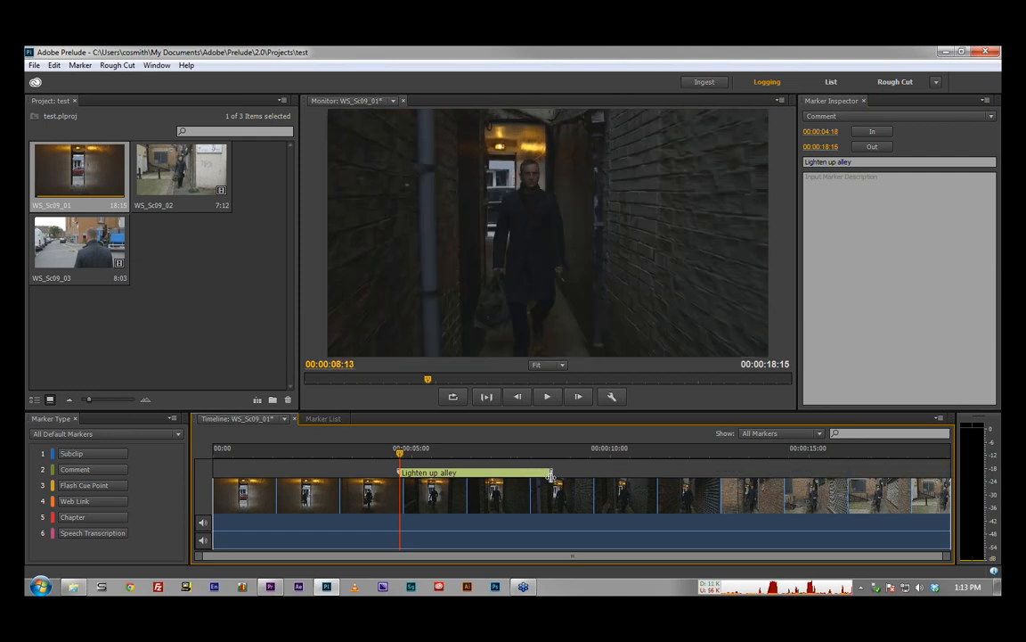
pyautogui.moveTo(403, 456); pyautogui.dragTo(475, 453)
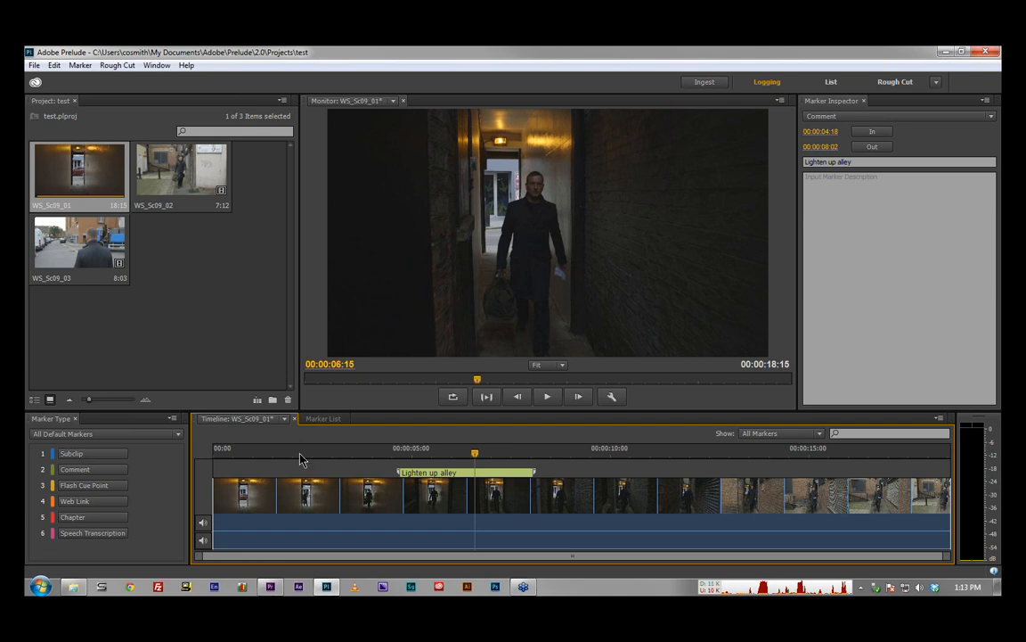
pyautogui.hotkey('ctrl', 's')
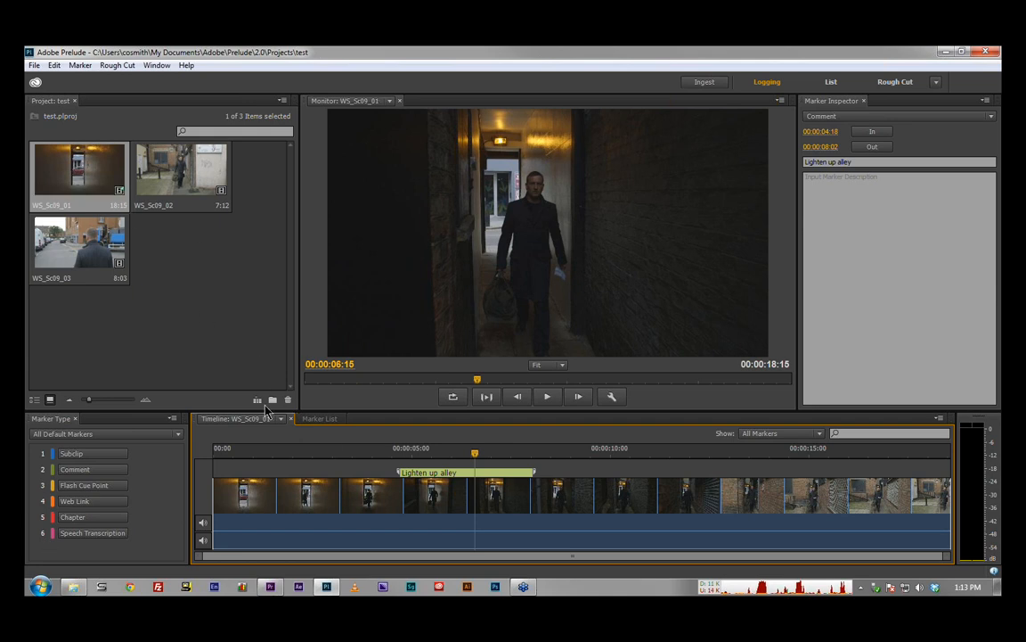
# Step: Add a comment marker named "Nice shot" to WS_Sc09_02, spanning about 00:00:19:11 to 00:00:20:17, and save it
pyautogui.doubleClick(188, 180)
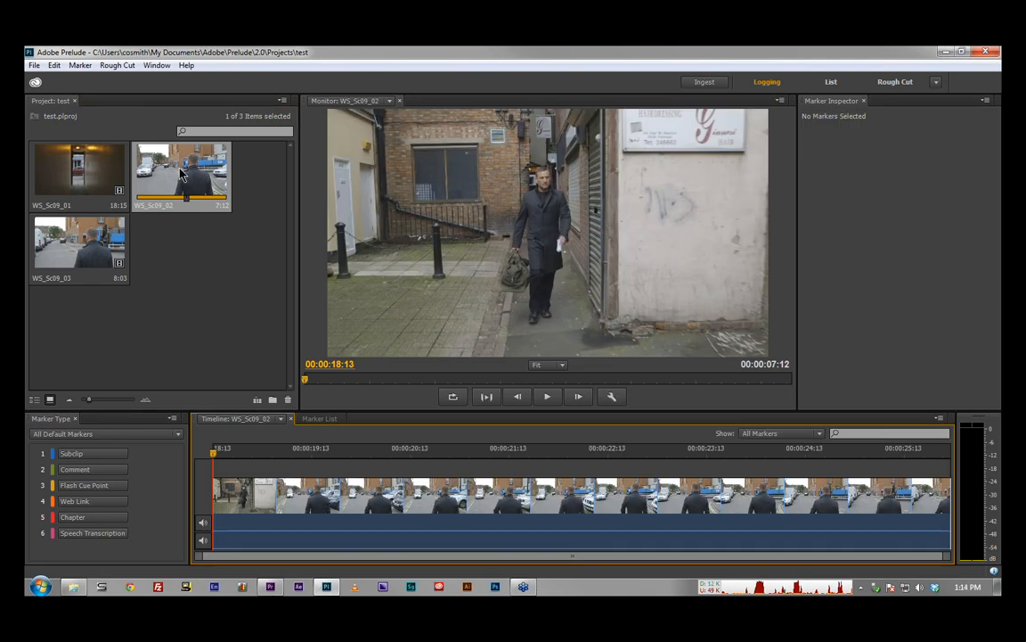
pyautogui.click(314, 451)
pyautogui.moveTo(314, 451); pyautogui.dragTo(304, 451)
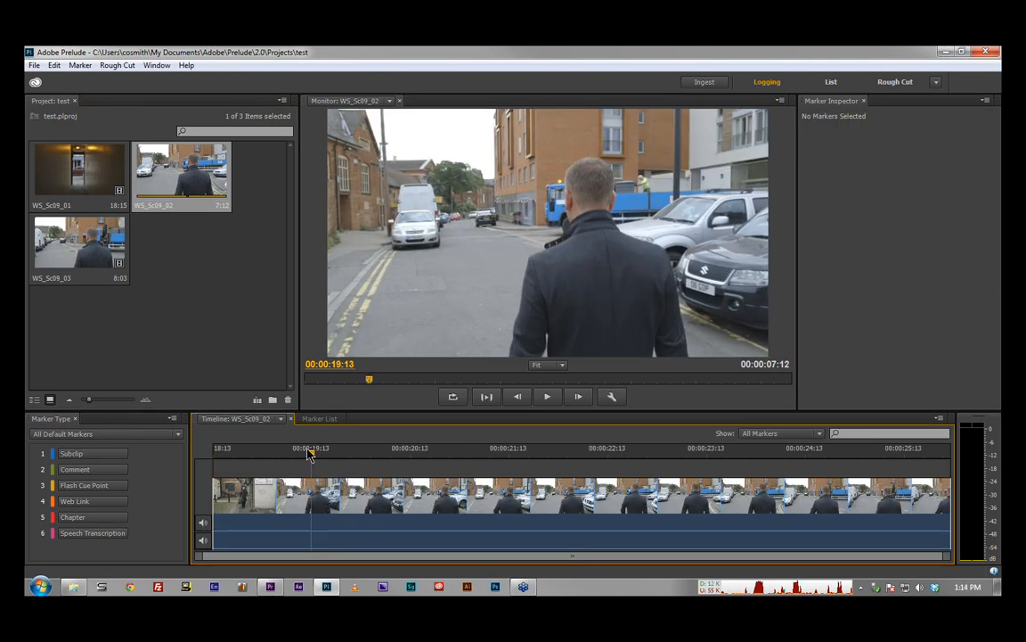
pyautogui.click(126, 475)
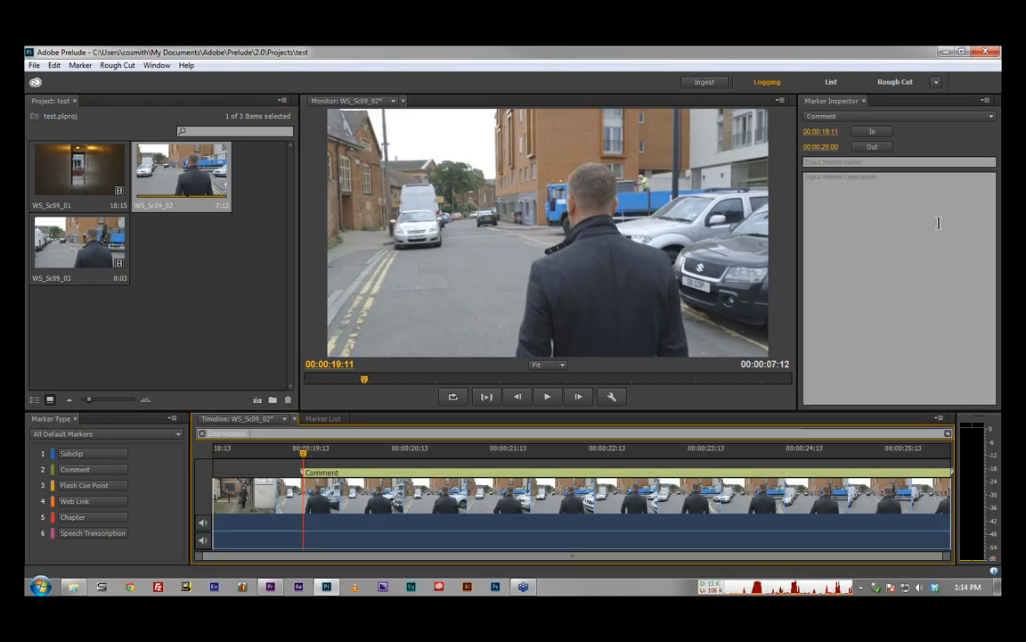
pyautogui.click(857, 165)
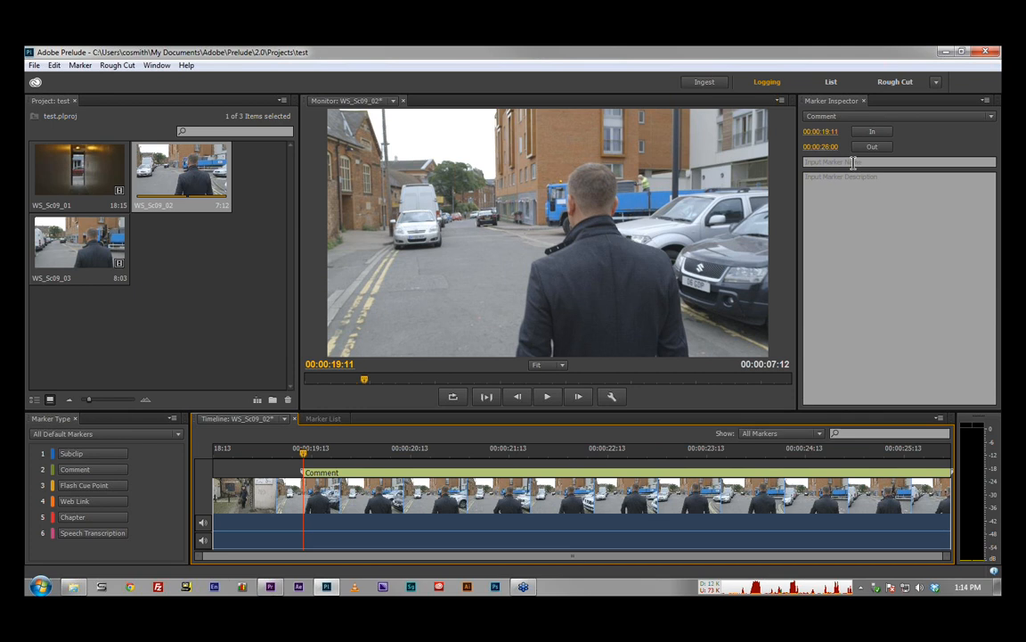
pyautogui.click(857, 165)
pyautogui.write('Nice shot')
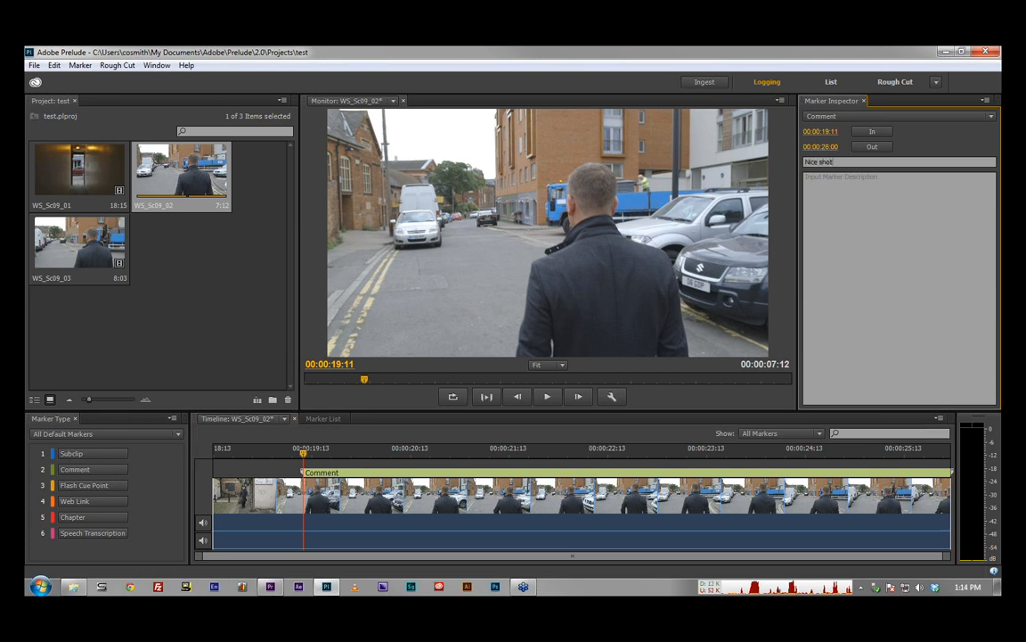
pyautogui.press('Return')
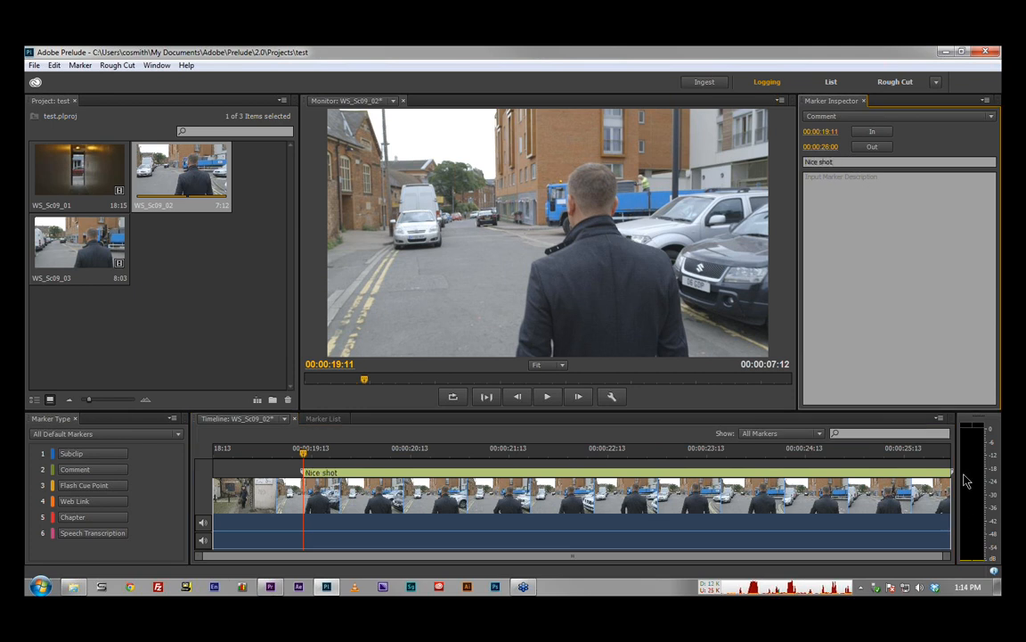
pyautogui.moveTo(951, 477); pyautogui.dragTo(426, 480)
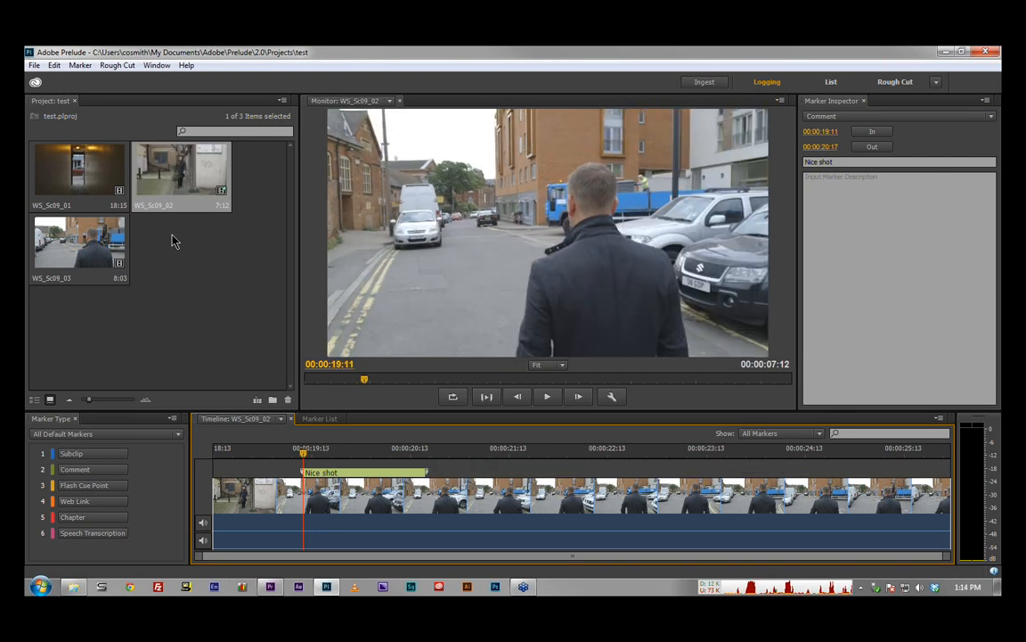
# Step: Open WS_Sc09_03 and add a comment marker starting at about 00:00:28:00, named "Darken the sky"
pyautogui.doubleClick(102, 247)
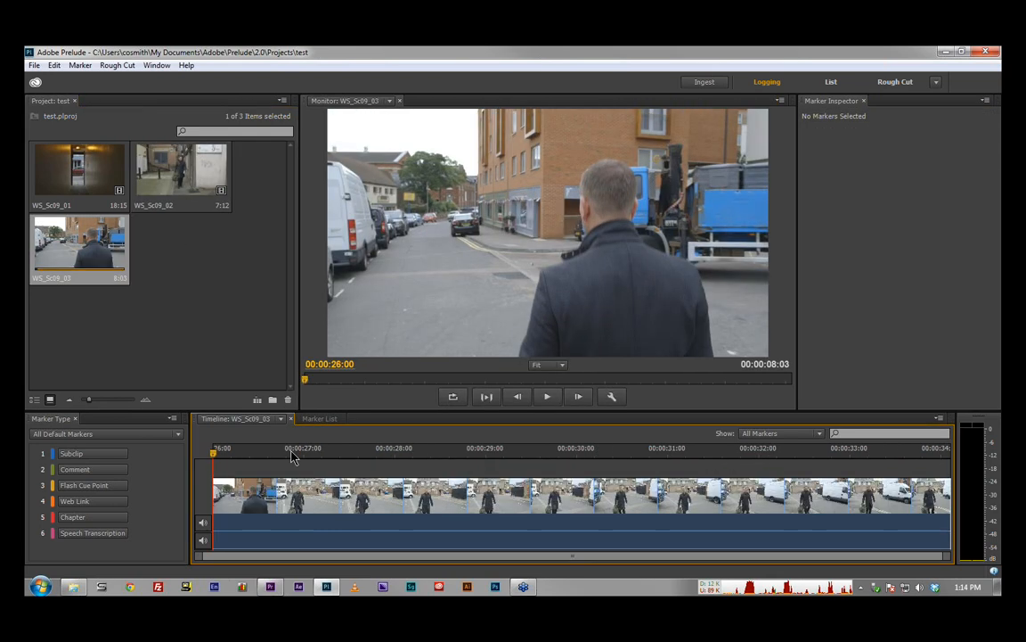
pyautogui.doubleClick(182, 173)
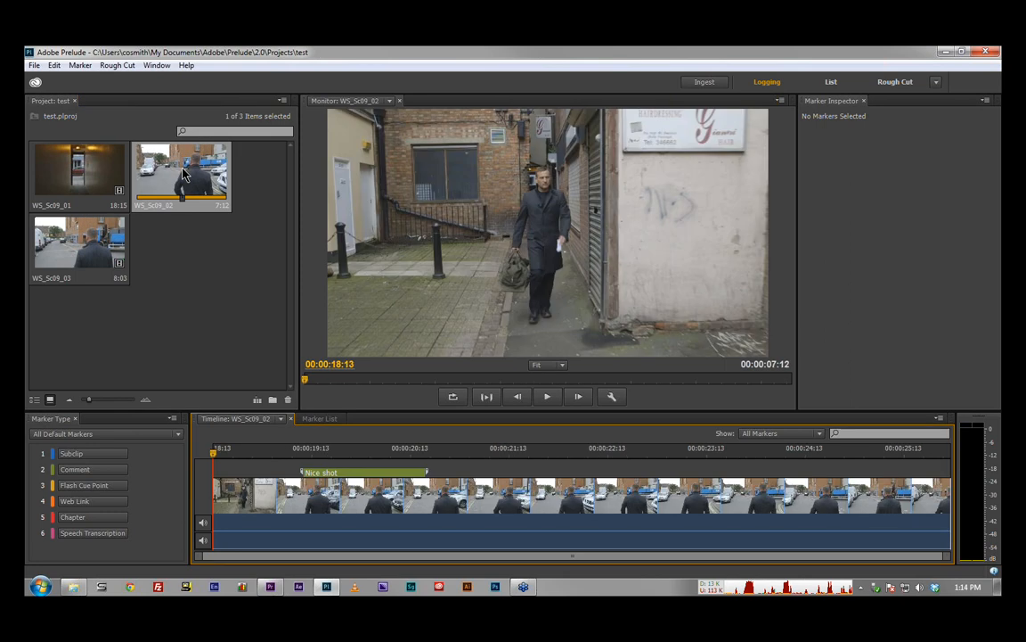
pyautogui.doubleClick(85, 245)
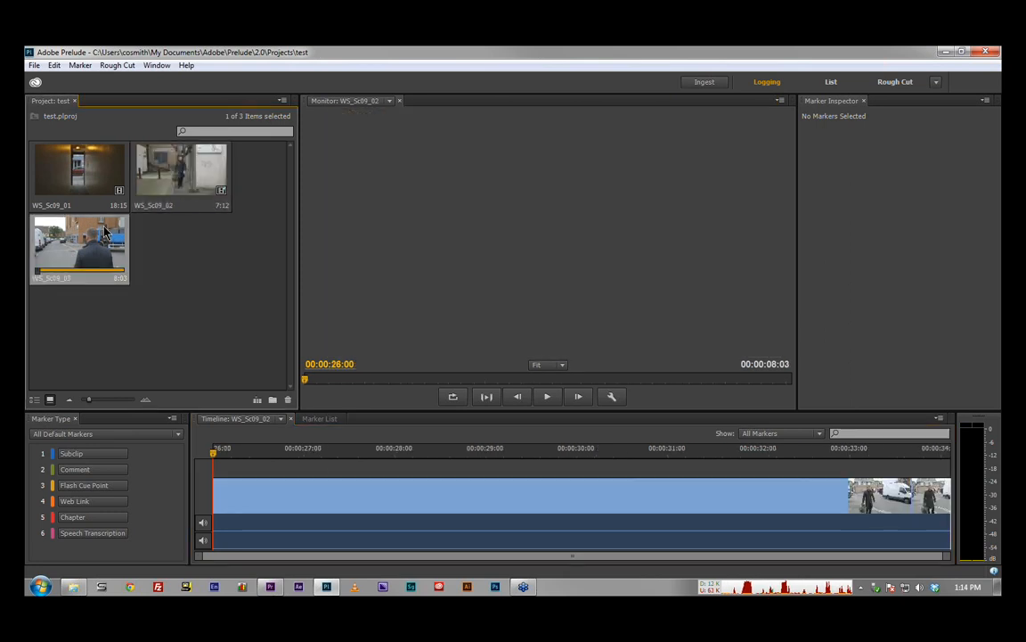
pyautogui.moveTo(381, 449)
pyautogui.mouseDown()
pyautogui.moveTo(419, 453)
pyautogui.moveTo(398, 456)
pyautogui.mouseUp()
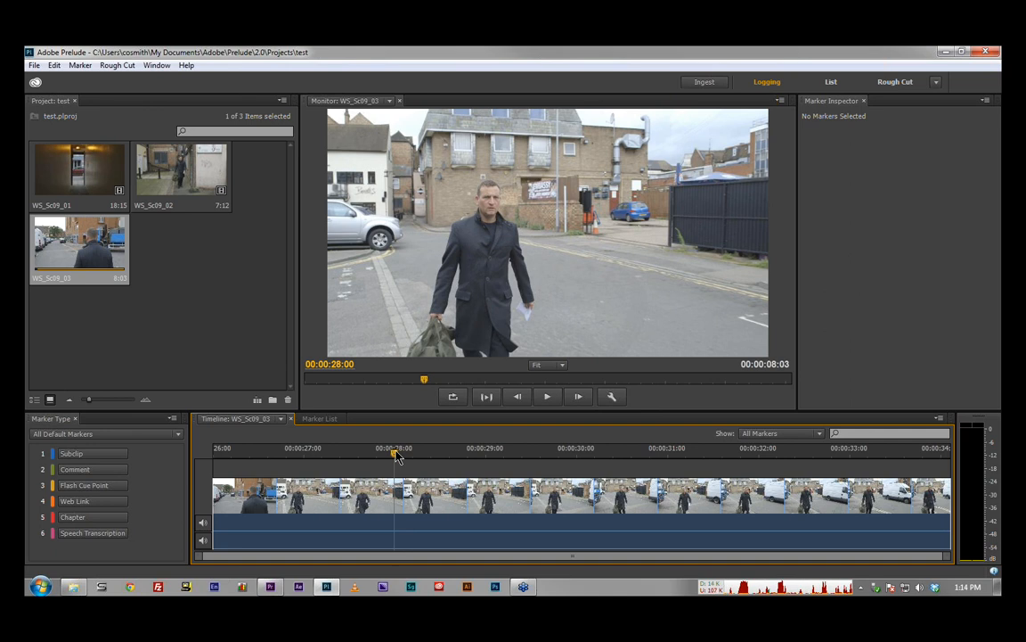
pyautogui.click(98, 469)
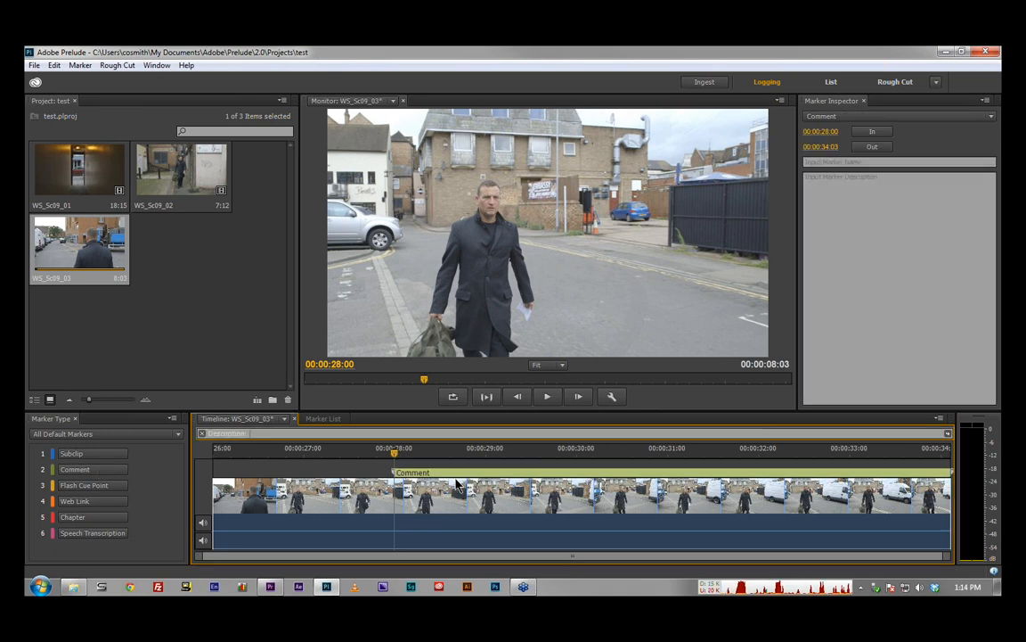
pyautogui.click(835, 166)
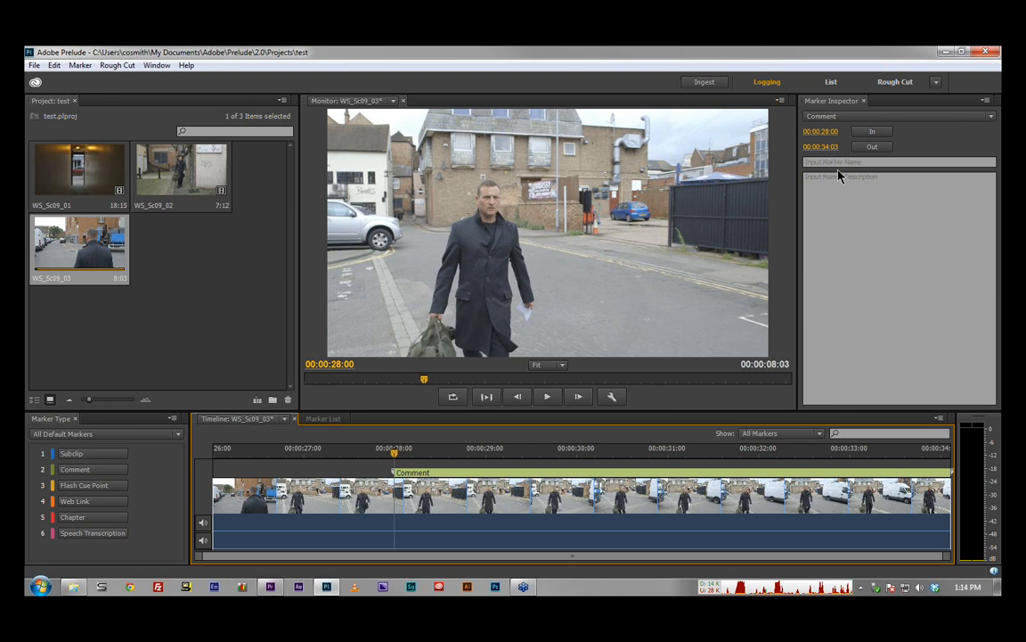
pyautogui.click(834, 161)
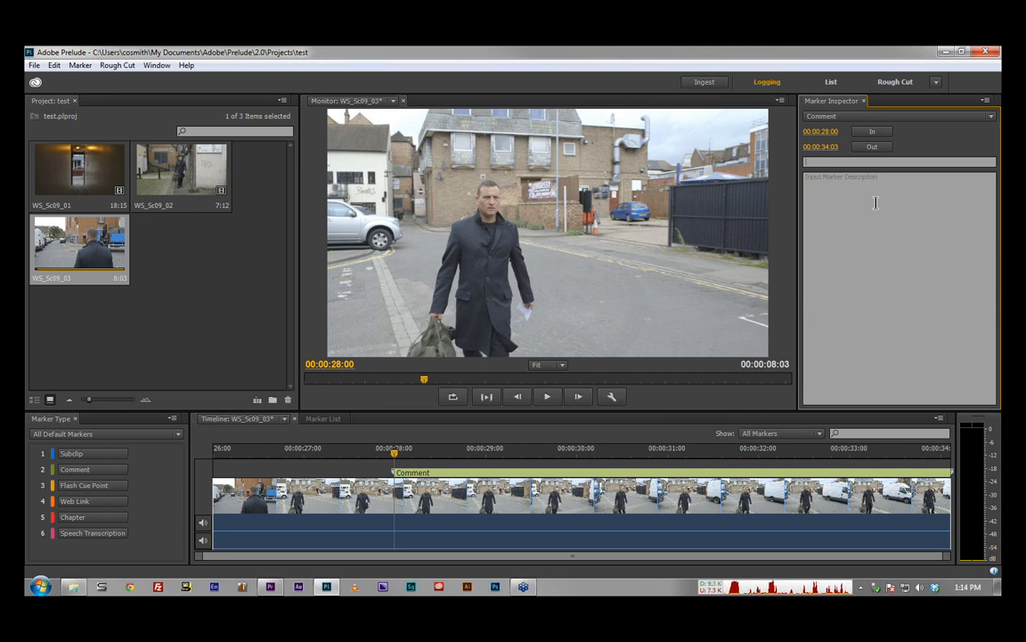
pyautogui.write('Darken')
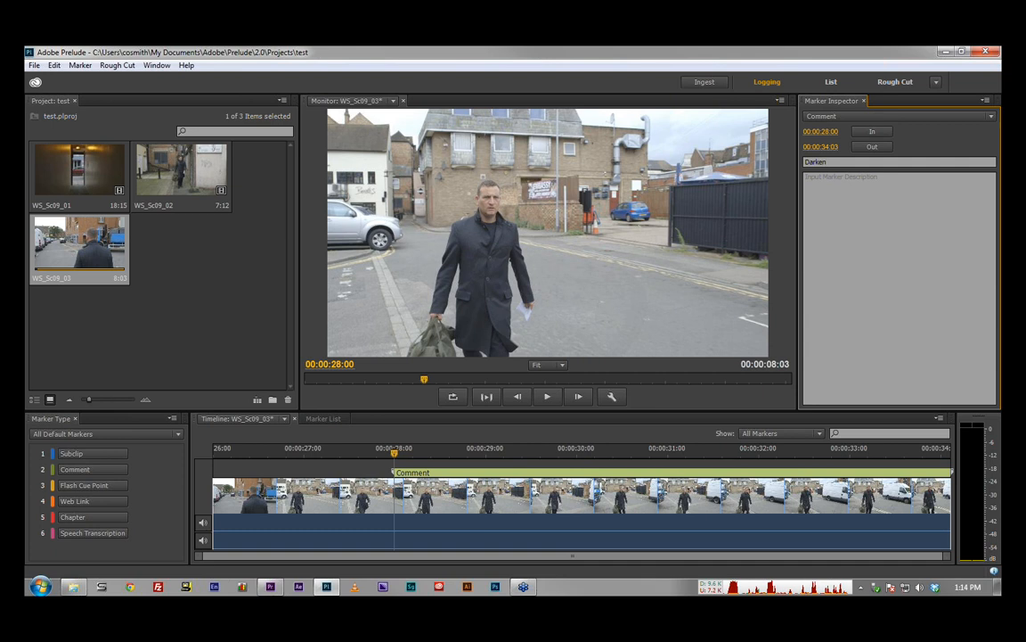
pyautogui.write(' the sky')
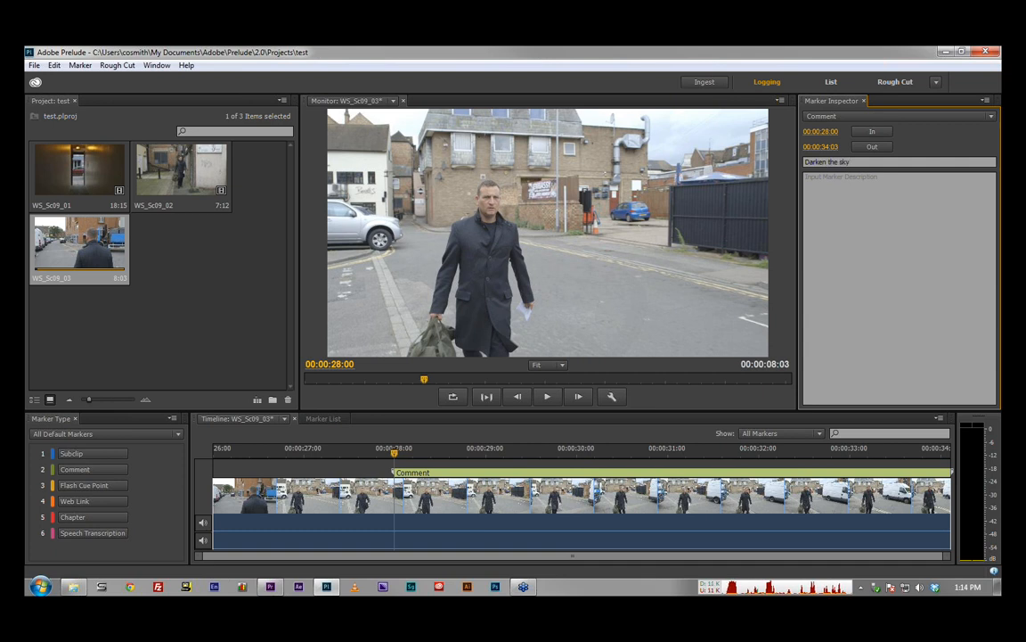
pyautogui.click(877, 203)
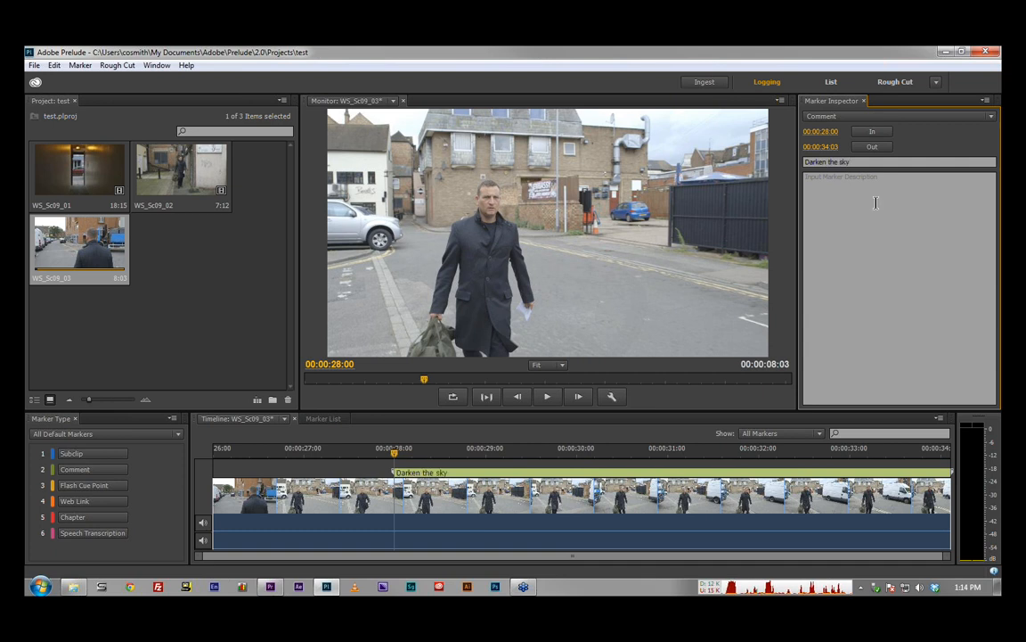
# Step: Shorten the "Darken the sky" marker to end at about 00:00:29:12 and save the clip's markers
pyautogui.click(950, 475)
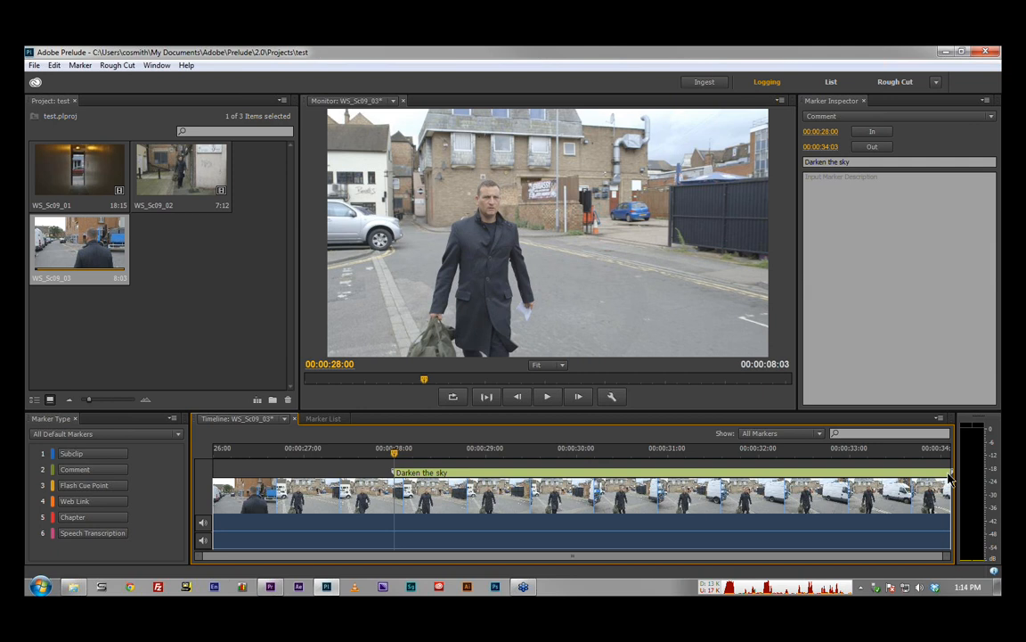
pyautogui.moveTo(899, 474); pyautogui.dragTo(531, 475)
pyautogui.hotkey('ctrl', 's')
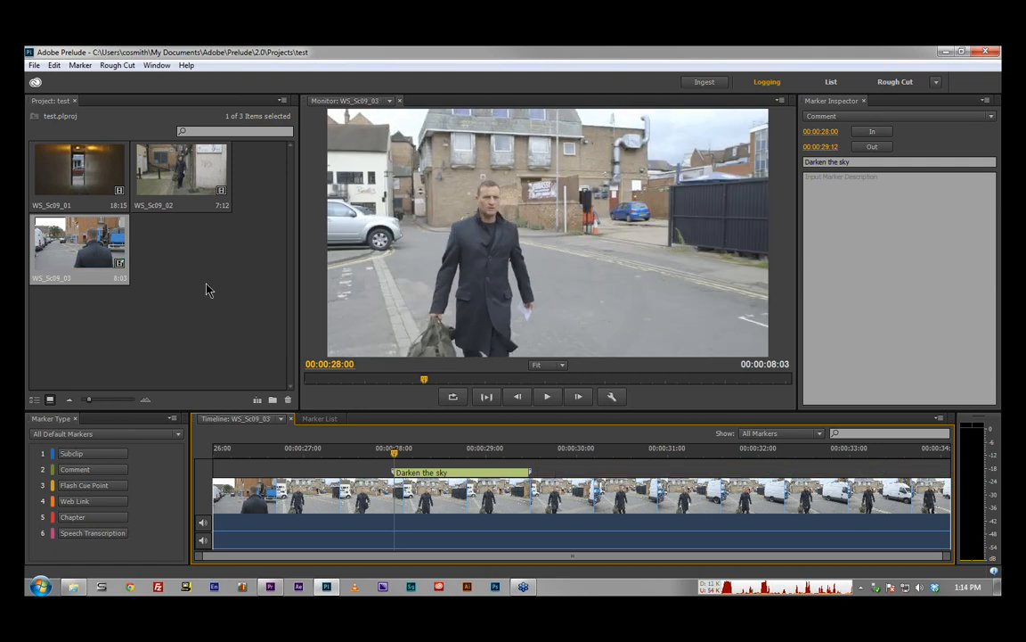
# Step: Create a new rough cut in the Rough Cuts folder with the suggested file name and open it in the timeline
pyautogui.click(201, 239)
pyautogui.moveTo(72, 321); pyautogui.dragTo(203, 252)
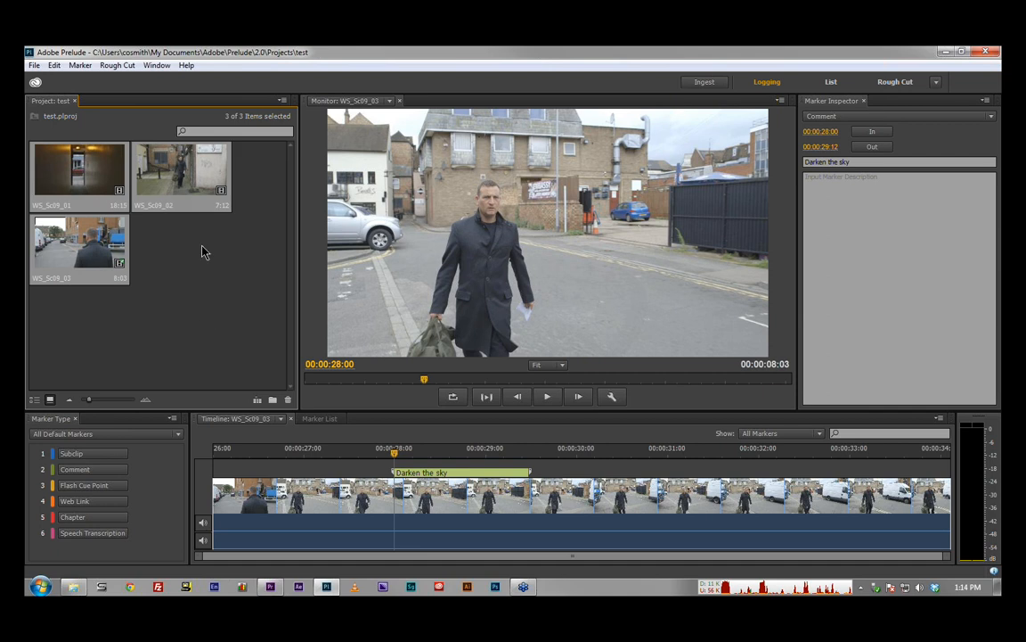
pyautogui.click(257, 402)
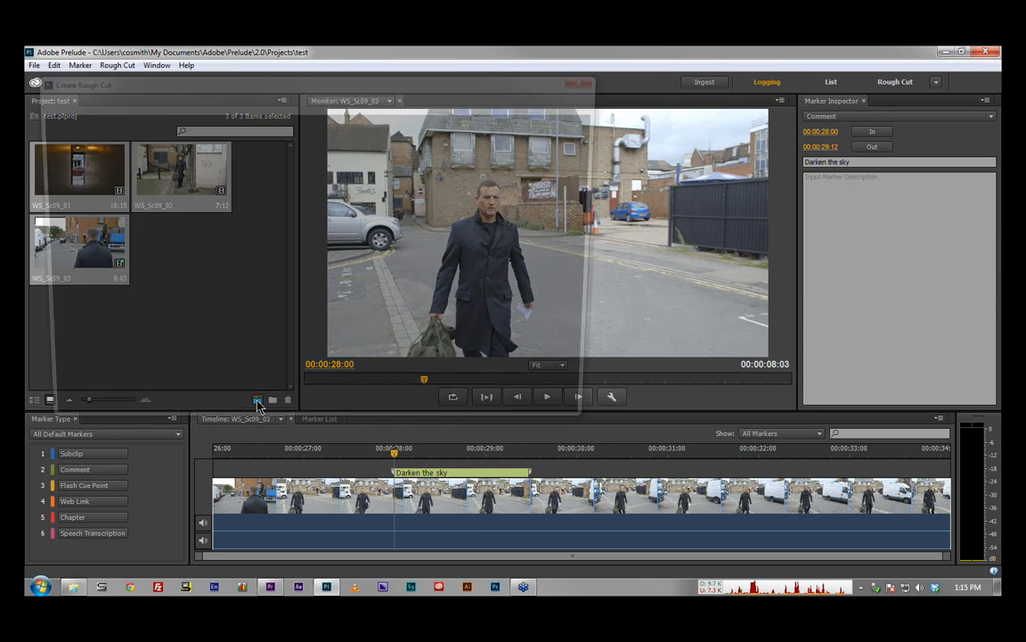
pyautogui.click(508, 418)
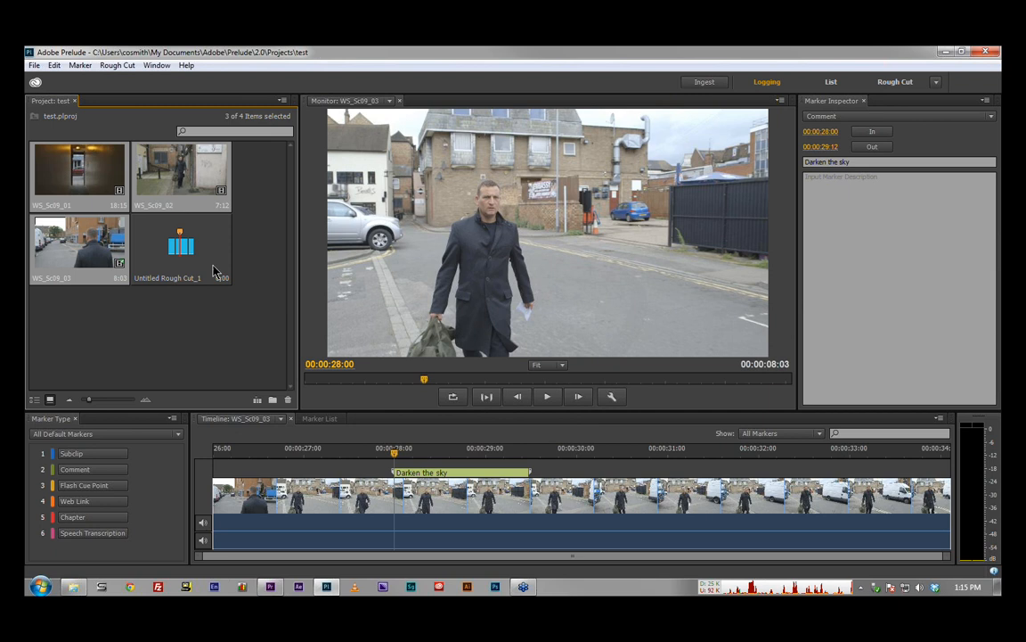
pyautogui.doubleClick(214, 271)
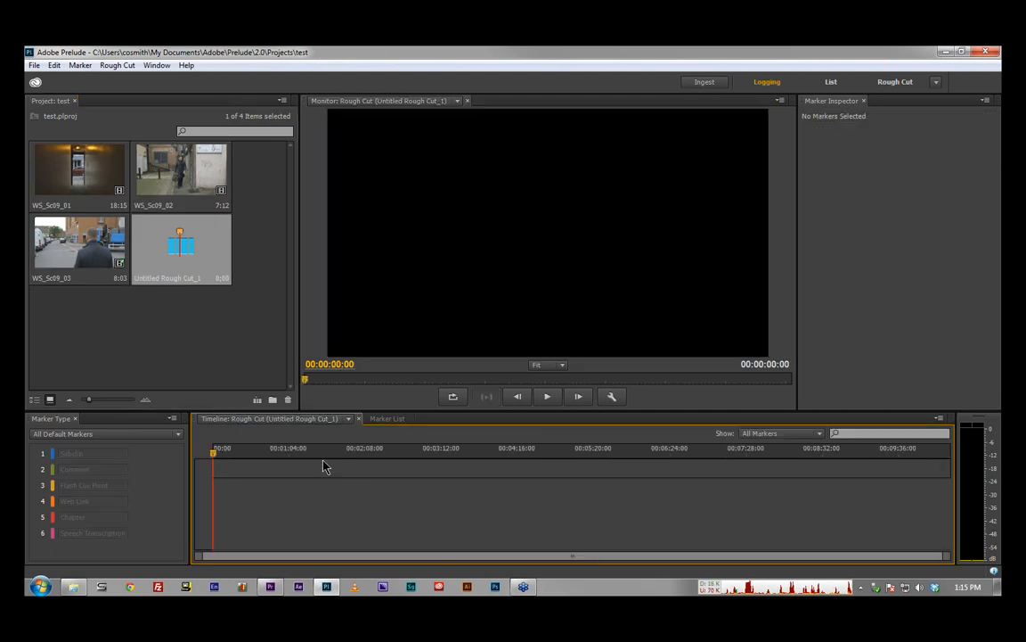
# Step: Append the WS_Sc09_02 and WS_Sc09_03 clips to the open rough cut
pyautogui.click(149, 169)
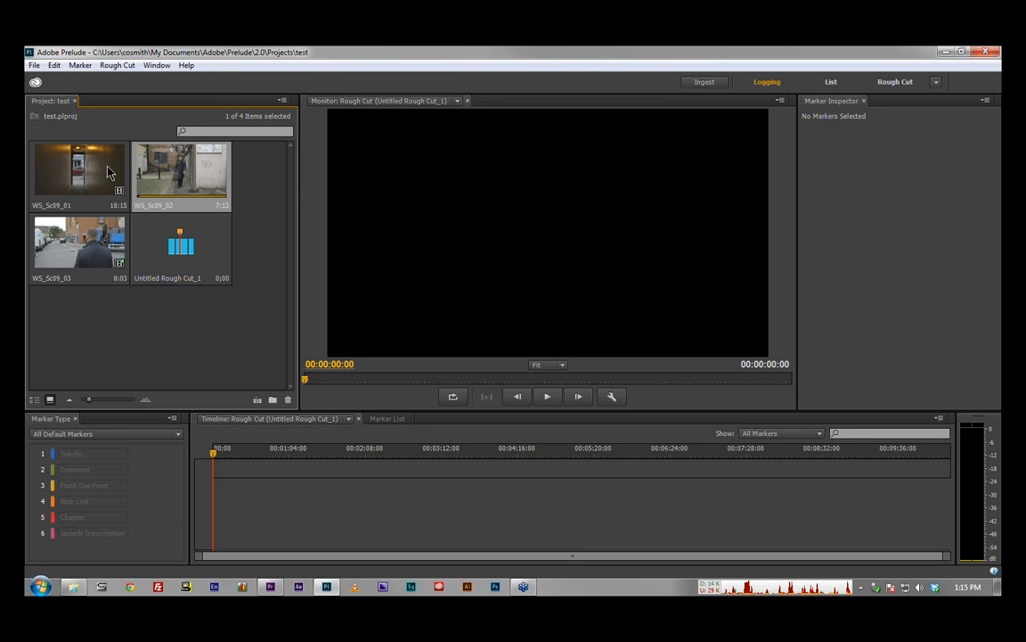
pyautogui.keyDown('ctrl'); pyautogui.click(92, 186); pyautogui.keyUp('ctrl')
pyautogui.rightClick(63, 246)
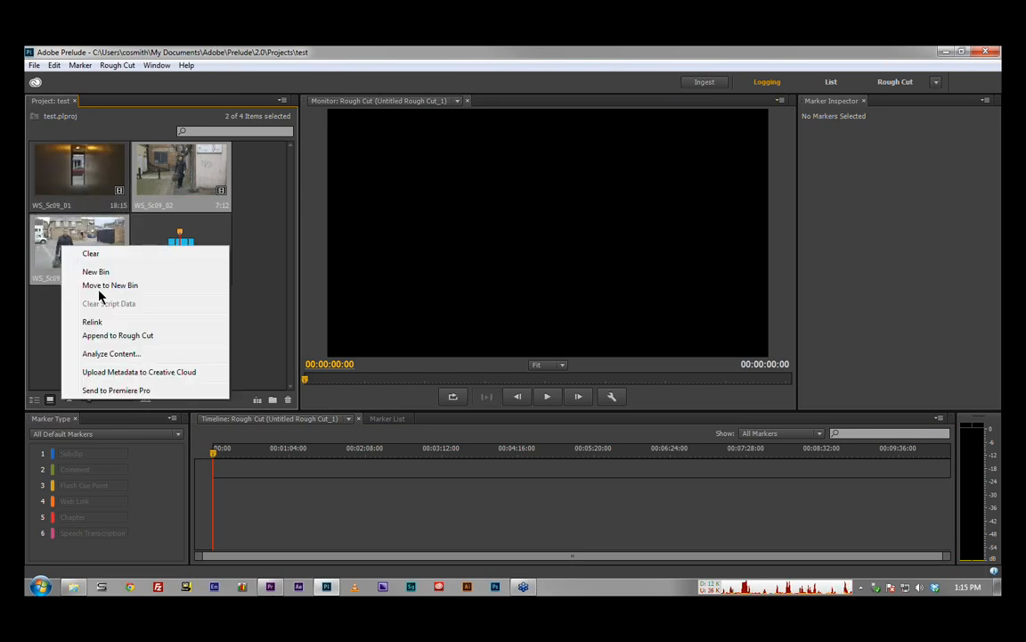
pyautogui.click(161, 339)
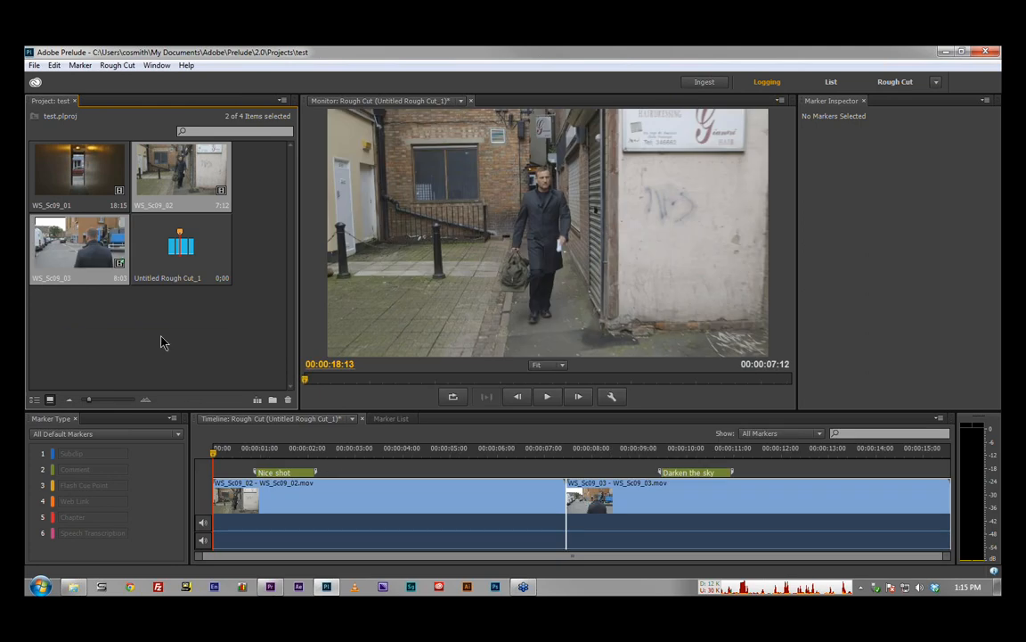
# Step: Append the WS_Sc09_01 clip to the open rough cut and play the assembled timeline through from near its start
pyautogui.rightClick(71, 169)
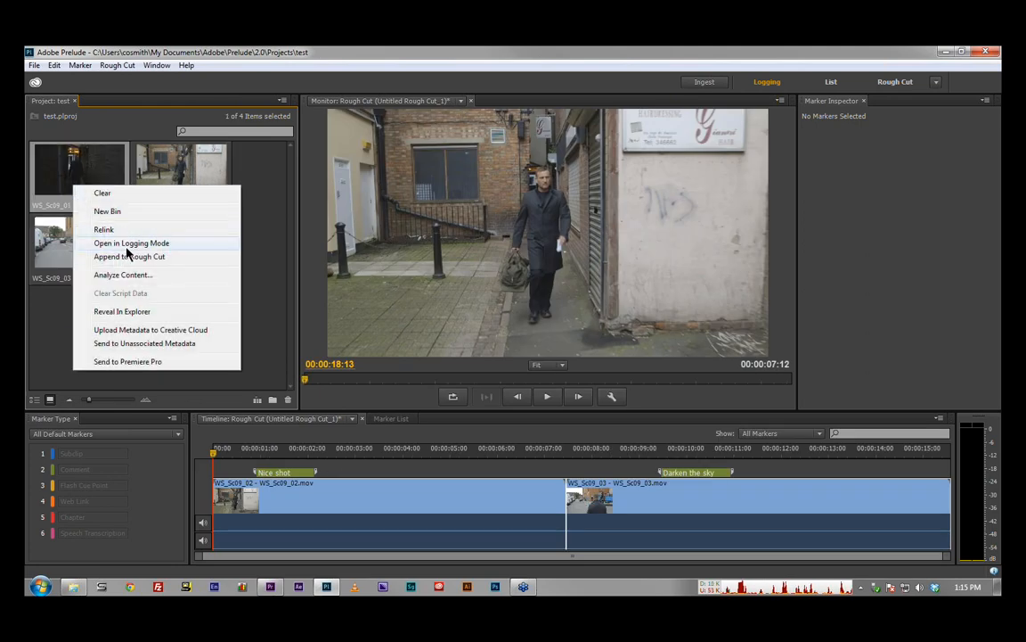
pyautogui.click(127, 256)
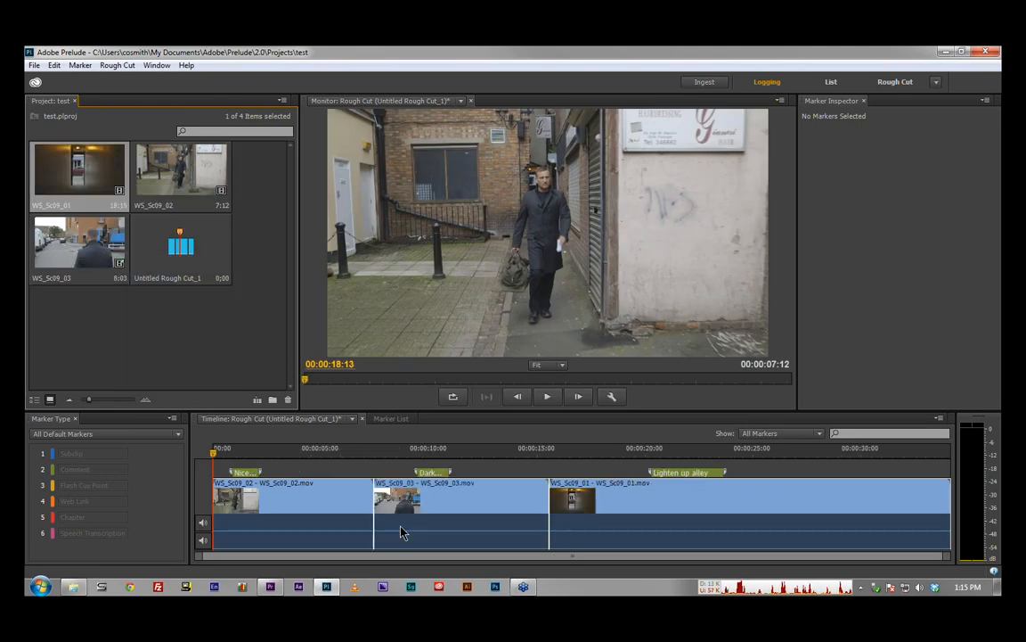
pyautogui.moveTo(294, 455); pyautogui.dragTo(229, 456)
pyautogui.press('space')
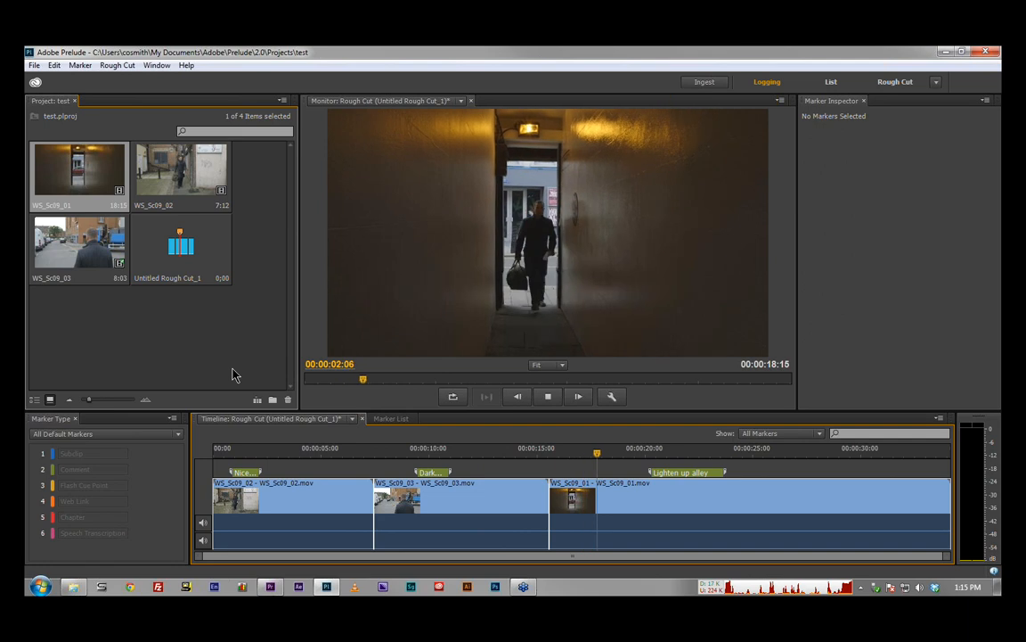
pyautogui.press('space')
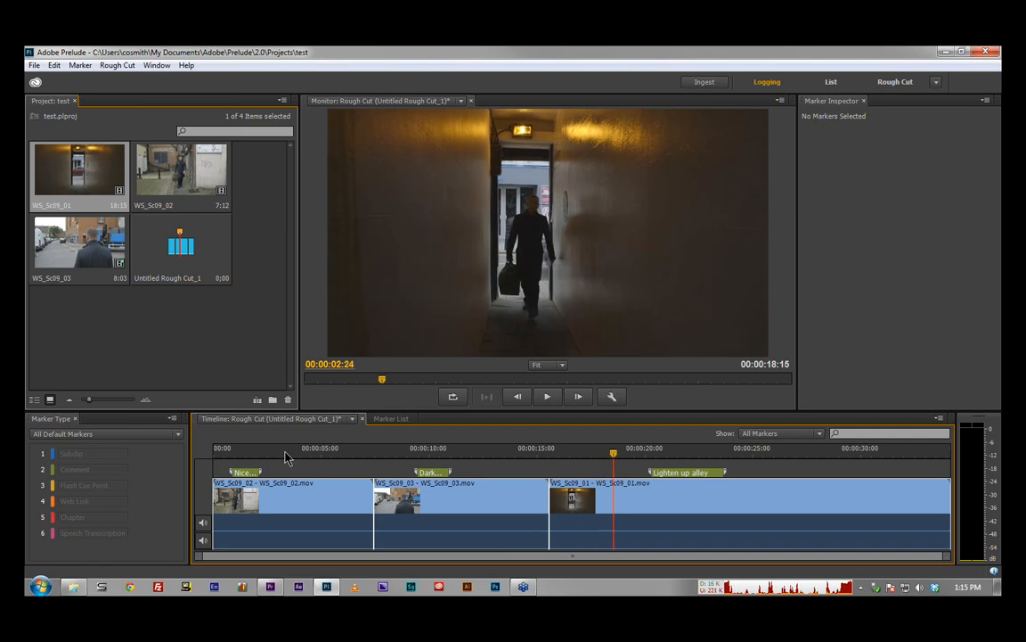
# Step: Send the Untitled Rough Cut_1 rough cut to Premiere Pro
pyautogui.click(182, 246)
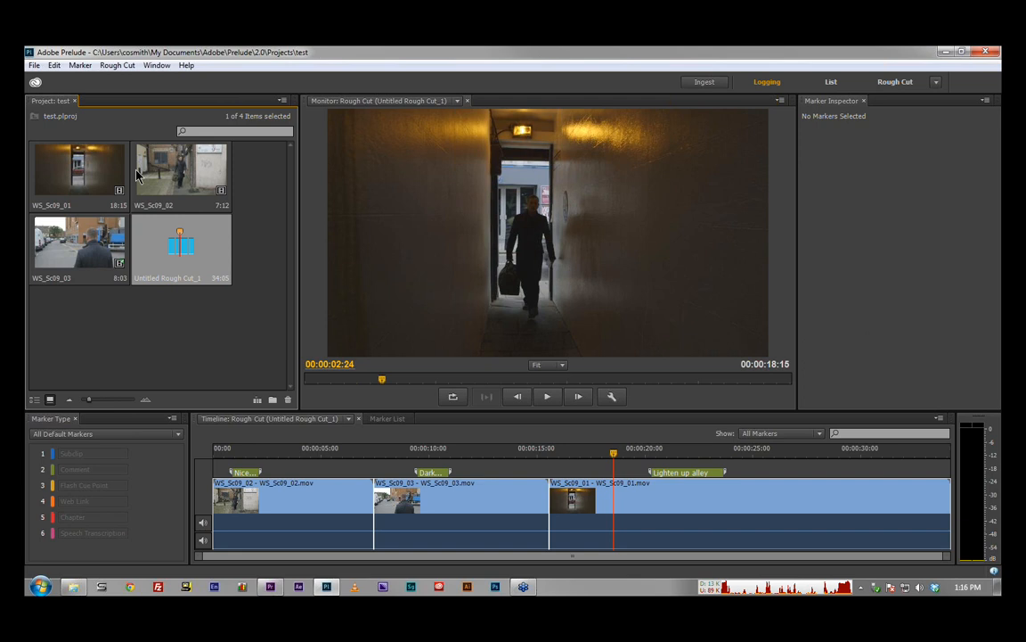
pyautogui.click(36, 66)
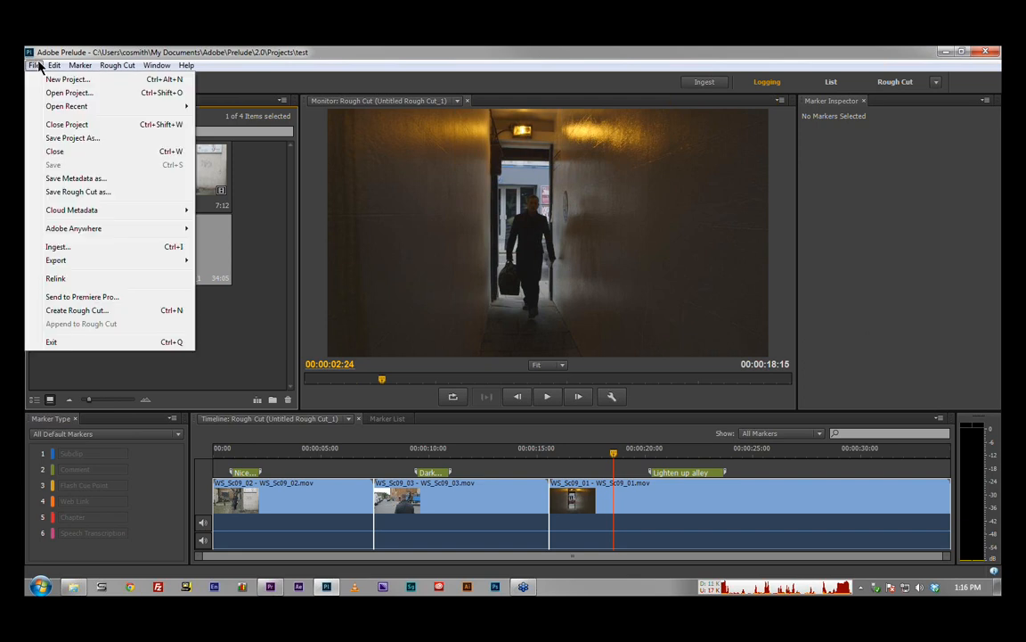
pyautogui.moveTo(77, 263)
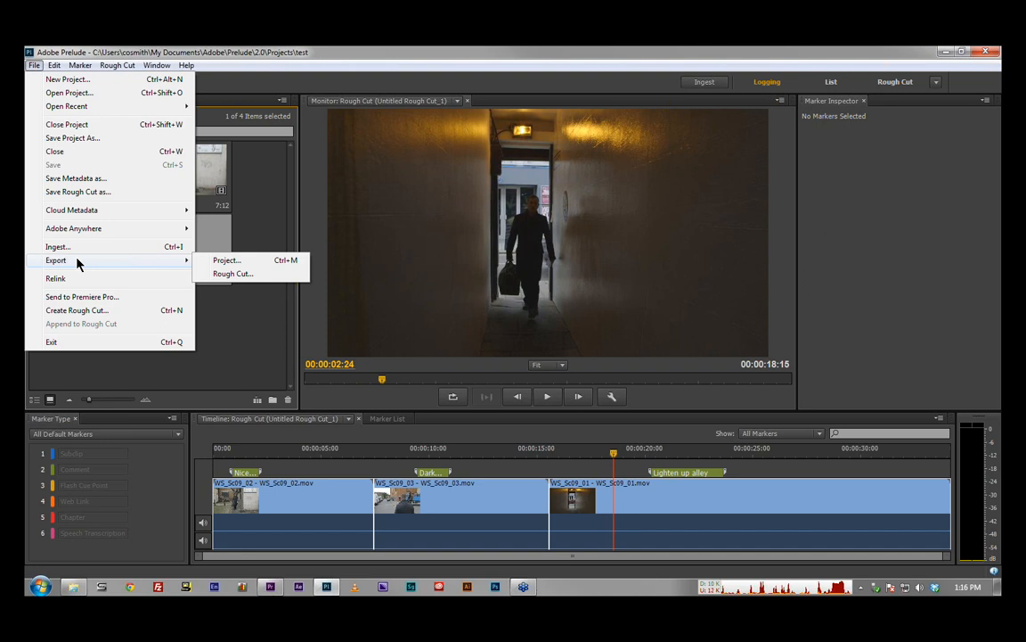
pyautogui.moveTo(106, 230)
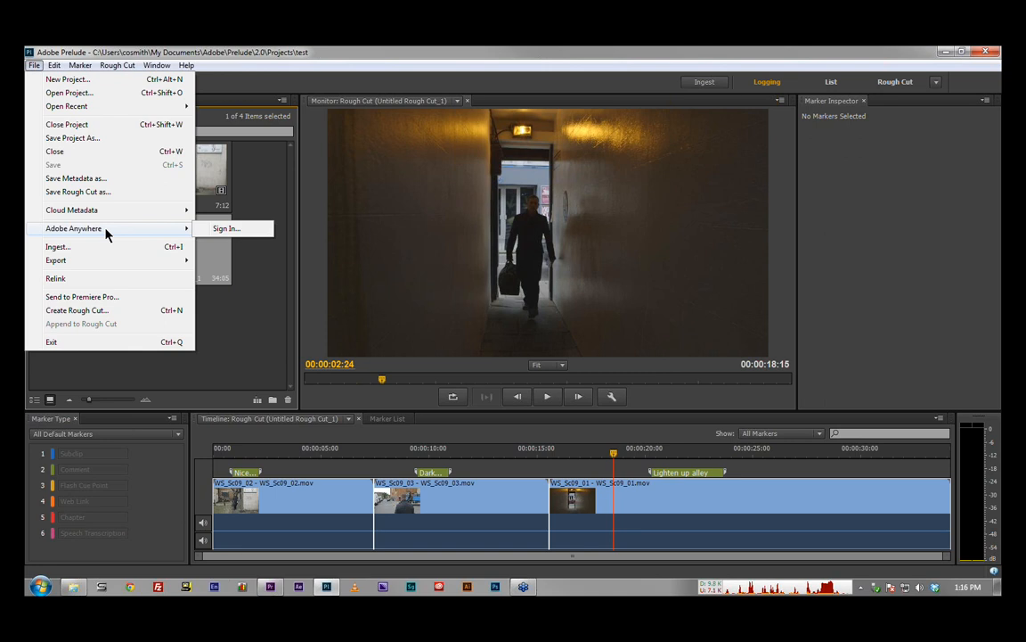
pyautogui.click(132, 299)
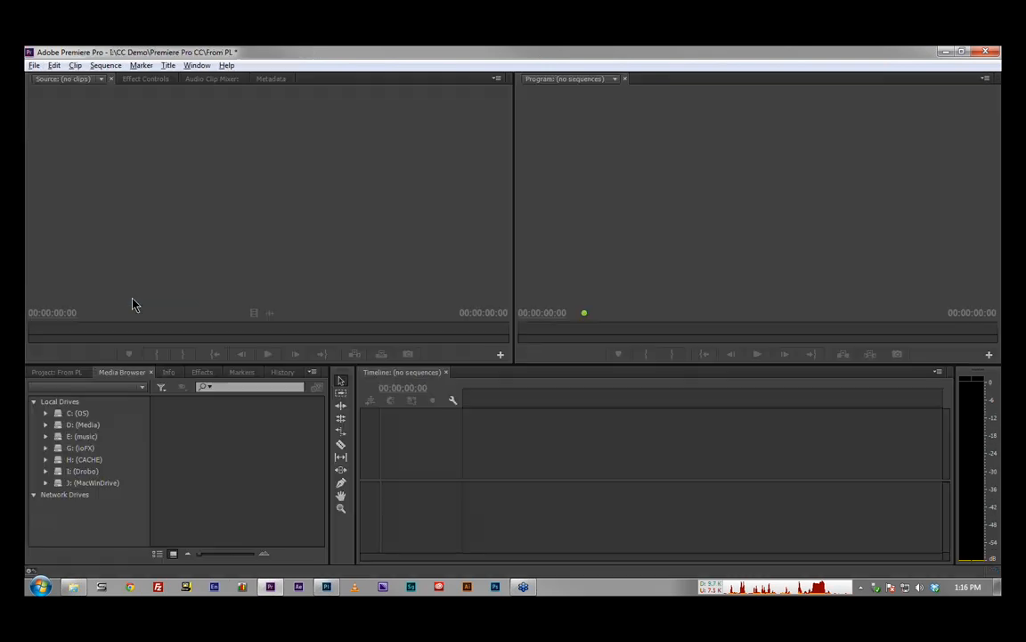
# Step: Open the Untitled Rough Cut_1 sequence from the From PL project, fit it to the timeline's width and play it
pyautogui.click(72, 376)
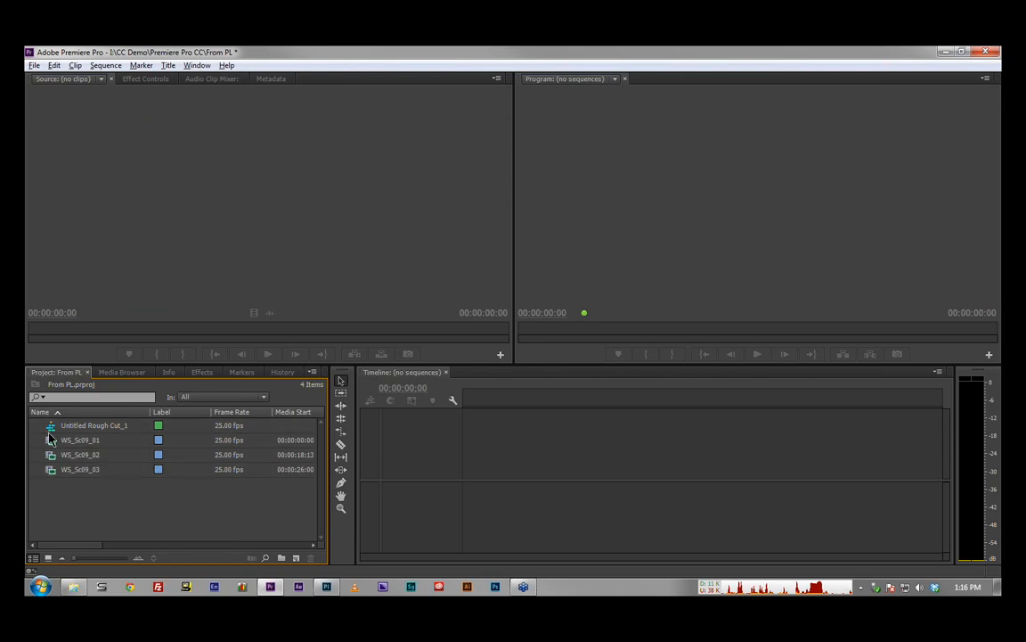
pyautogui.doubleClick(51, 428)
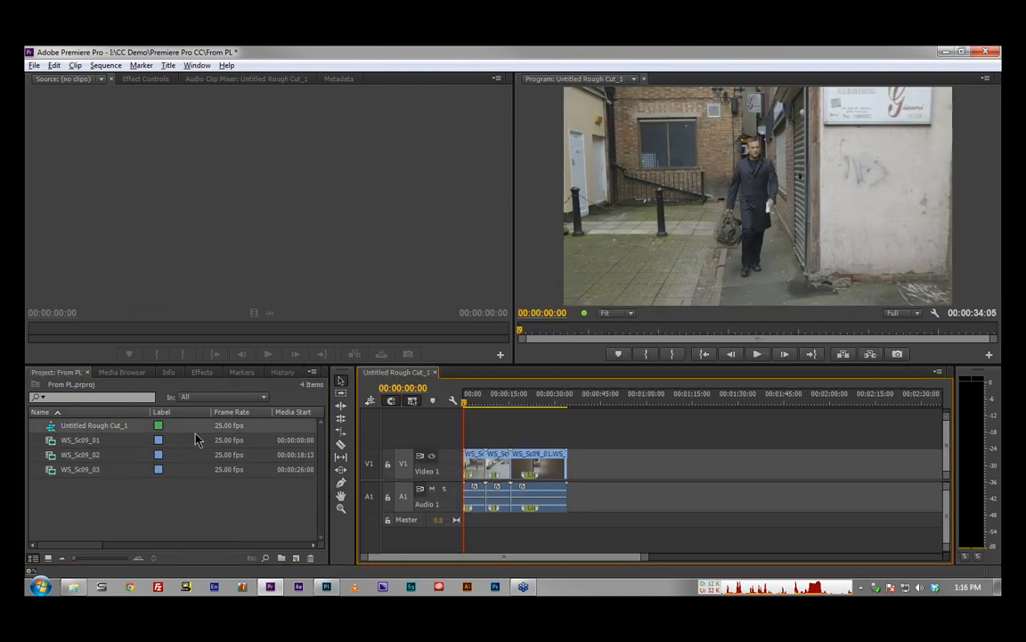
pyautogui.press('\\')
pyautogui.press('space')
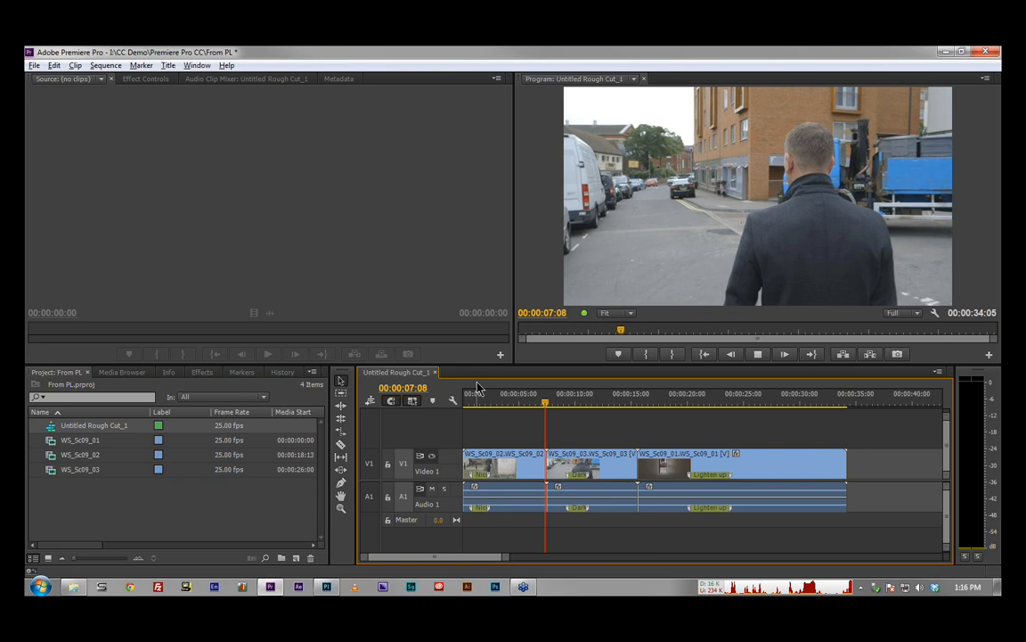
# Step: Load the WS_Sc09_02 timeline clip as the source and inspect the details of its "Nice shot" marker without changing them
pyautogui.click(242, 372)
pyautogui.click(484, 481)
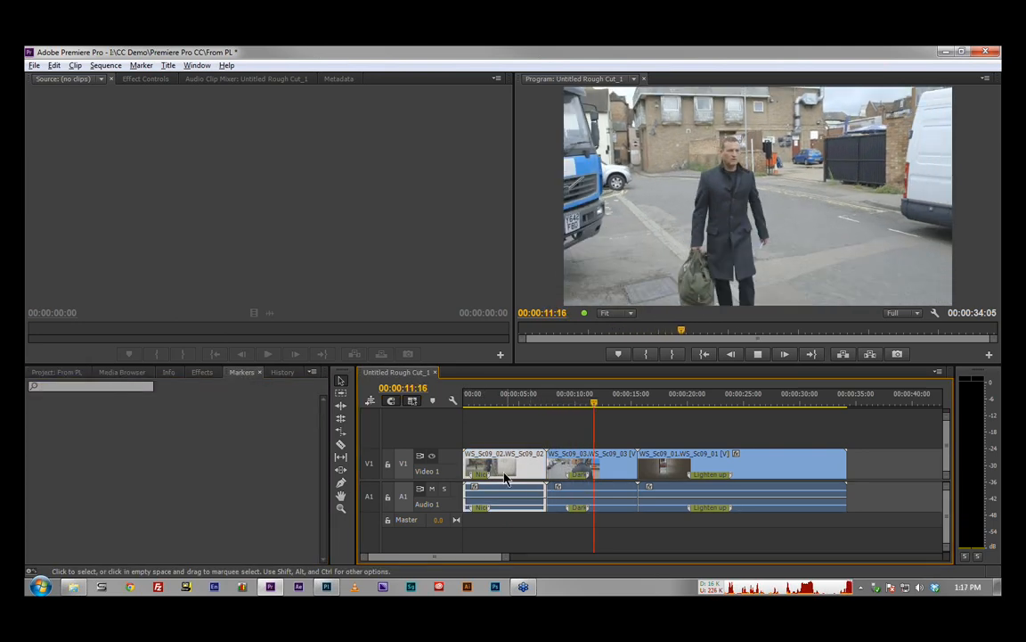
pyautogui.doubleClick(484, 478)
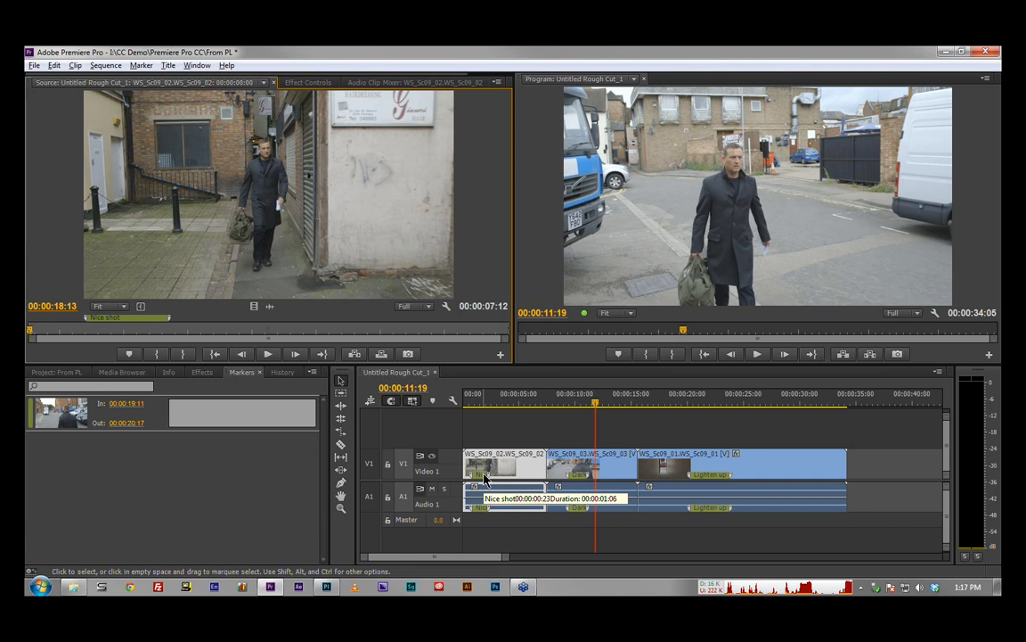
pyautogui.doubleClick(149, 320)
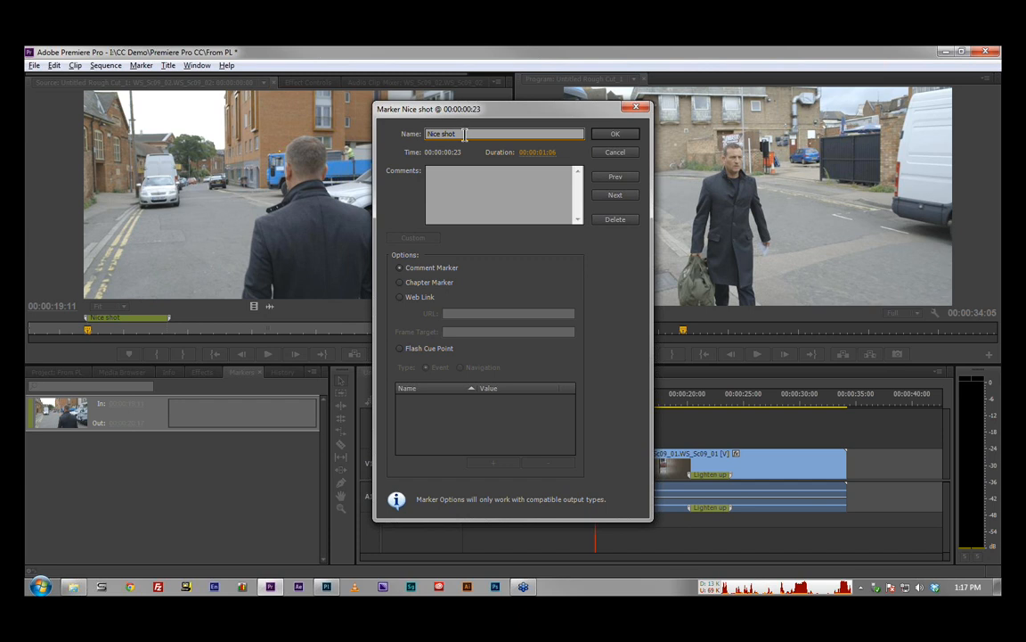
pyautogui.click(611, 155)
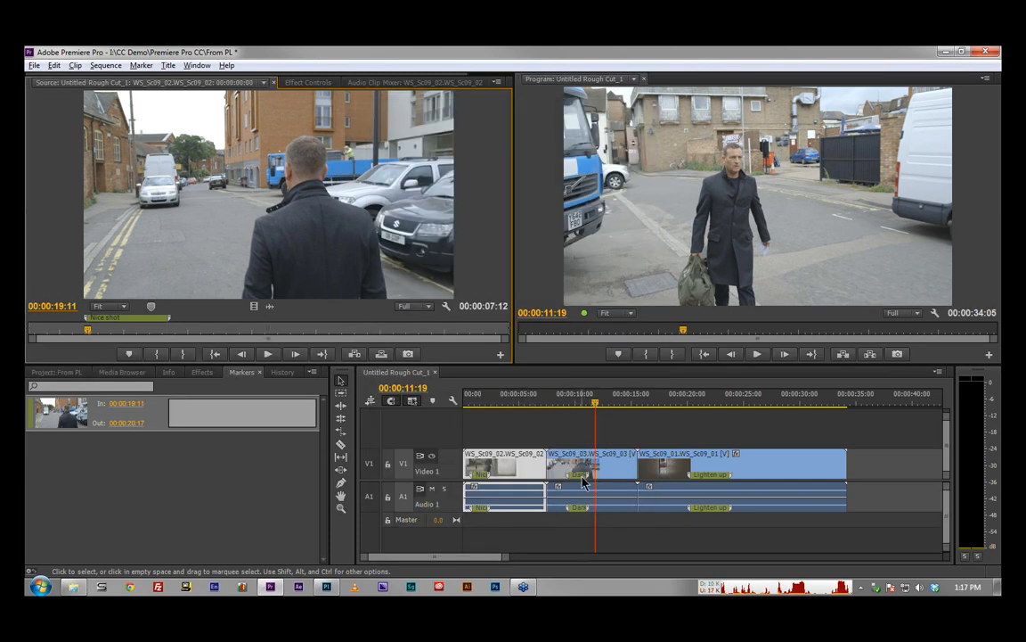
# Step: Rename the comment marker on the WS_Sc09_01 timeline clip as "Lighten up alley - Done" and save the project
pyautogui.click(710, 403)
pyautogui.doubleClick(710, 477)
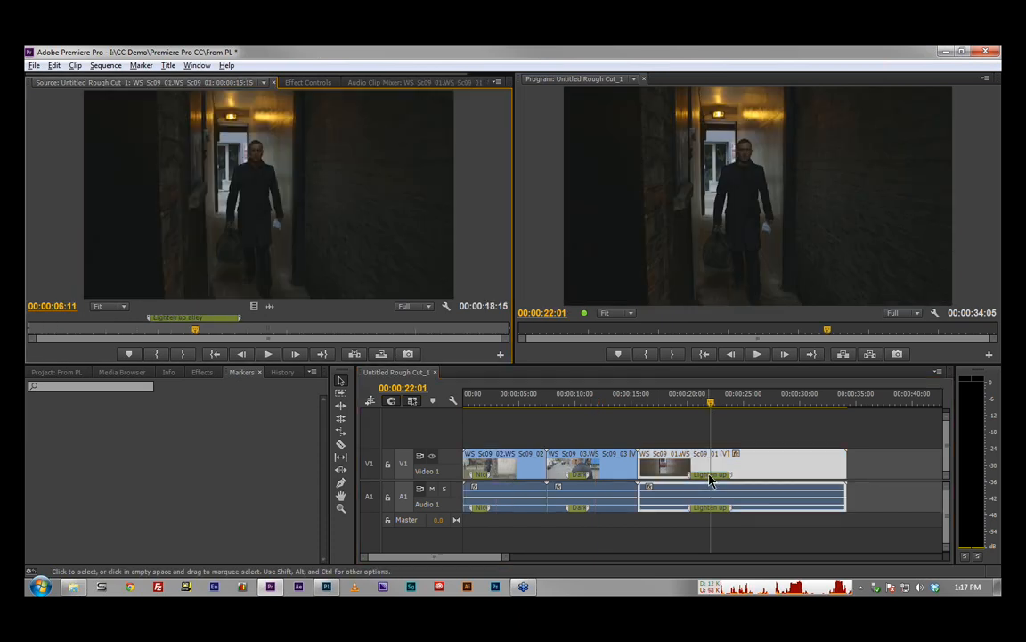
pyautogui.click(226, 323)
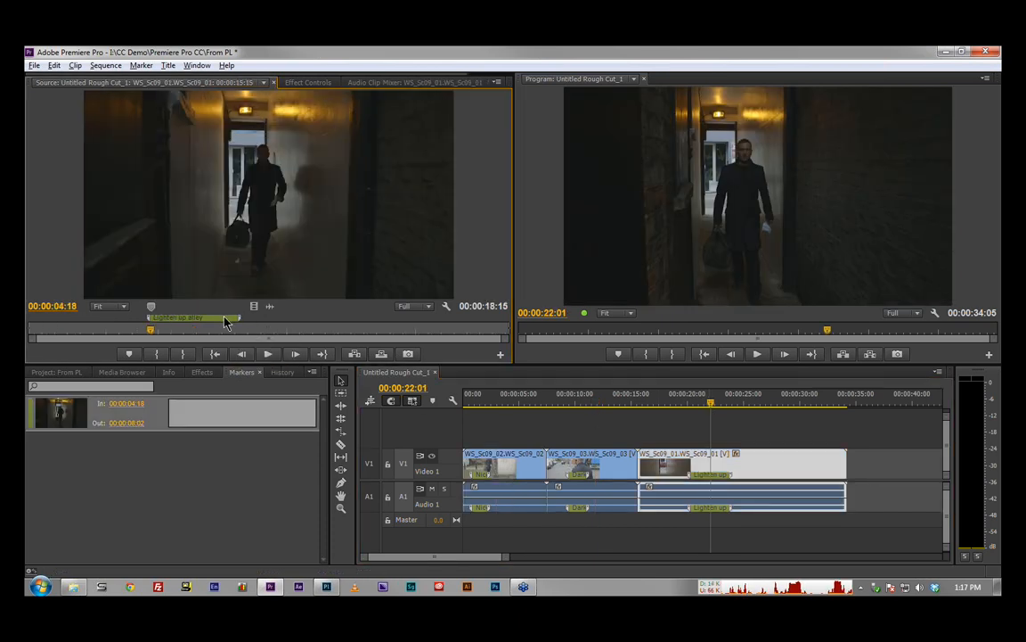
pyautogui.doubleClick(226, 323)
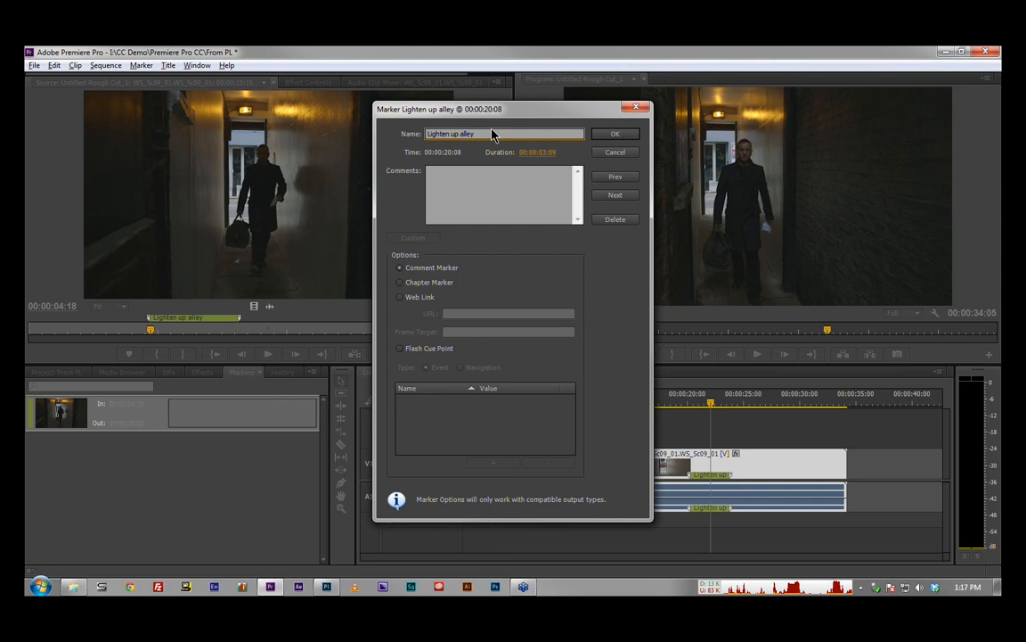
pyautogui.click(494, 131)
pyautogui.write('- Done')
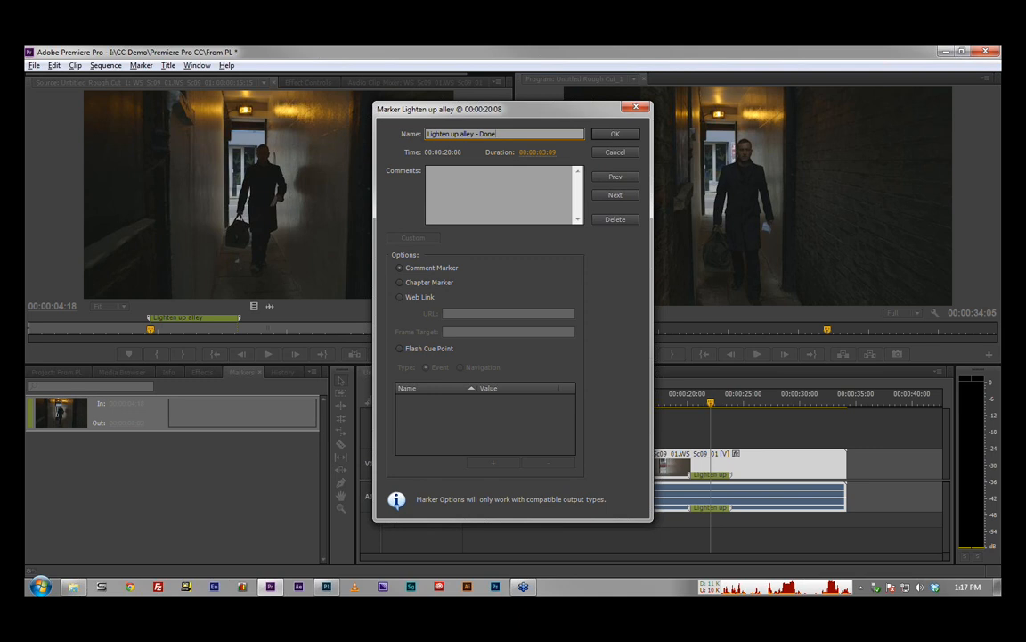
pyautogui.click(625, 136)
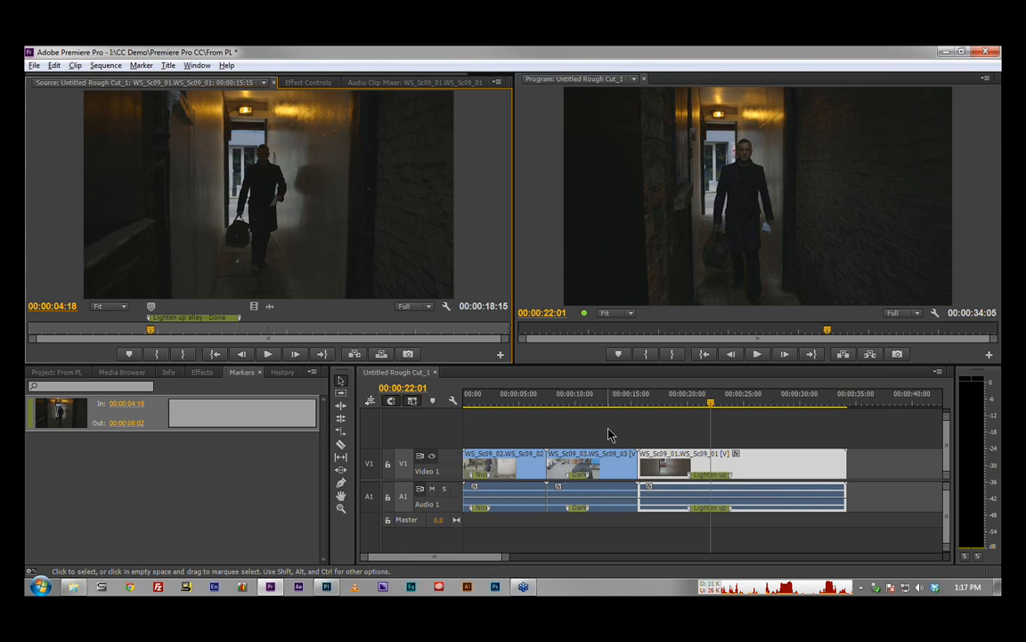
pyautogui.hotkey('ctrl', 's')
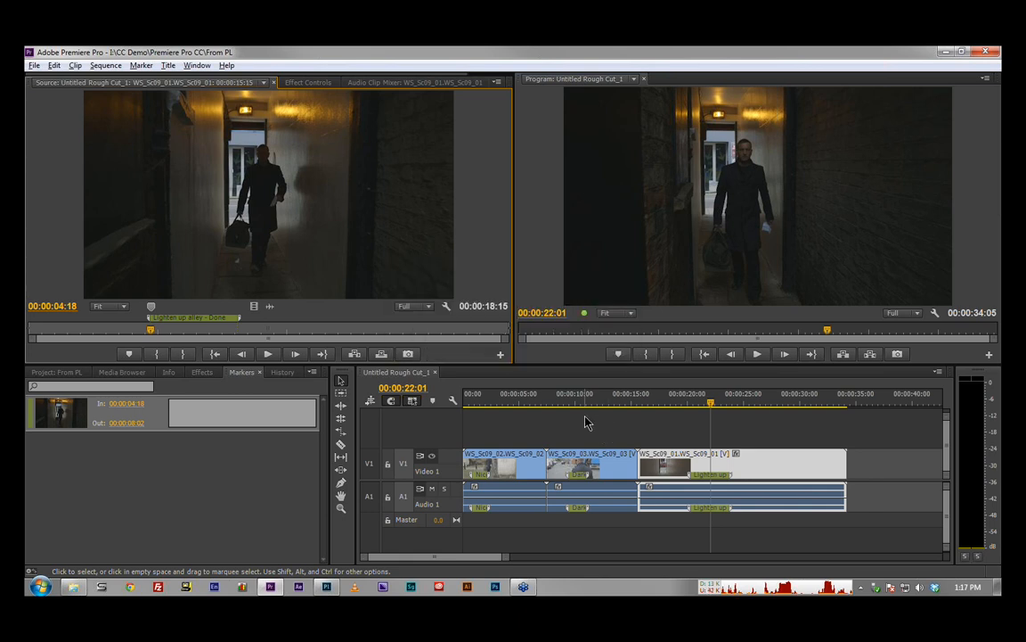
# Step: Switch back to Prelude and inspect the renamed "Lighten up alley" marker on WS_Sc09_01 in the rough cut
pyautogui.hotkey('alt', 'Tab')
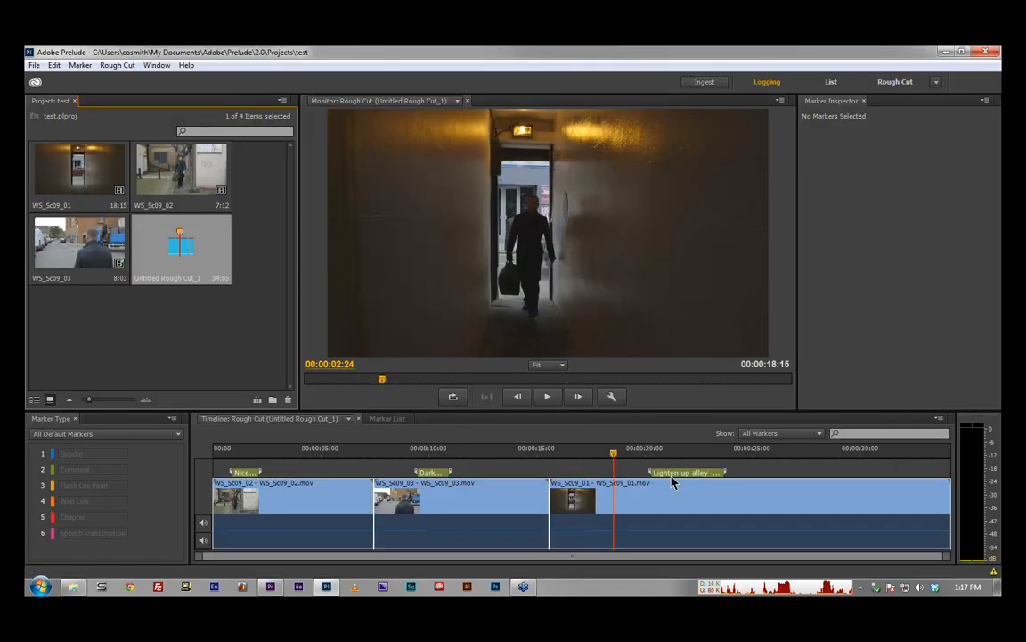
pyautogui.click(703, 473)
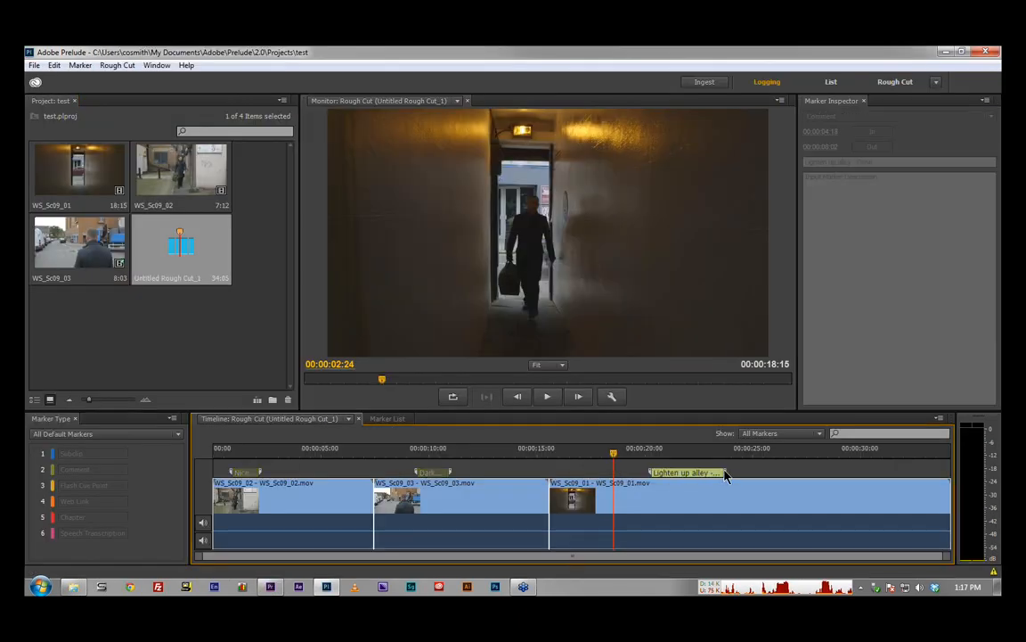
pyautogui.click(710, 478)
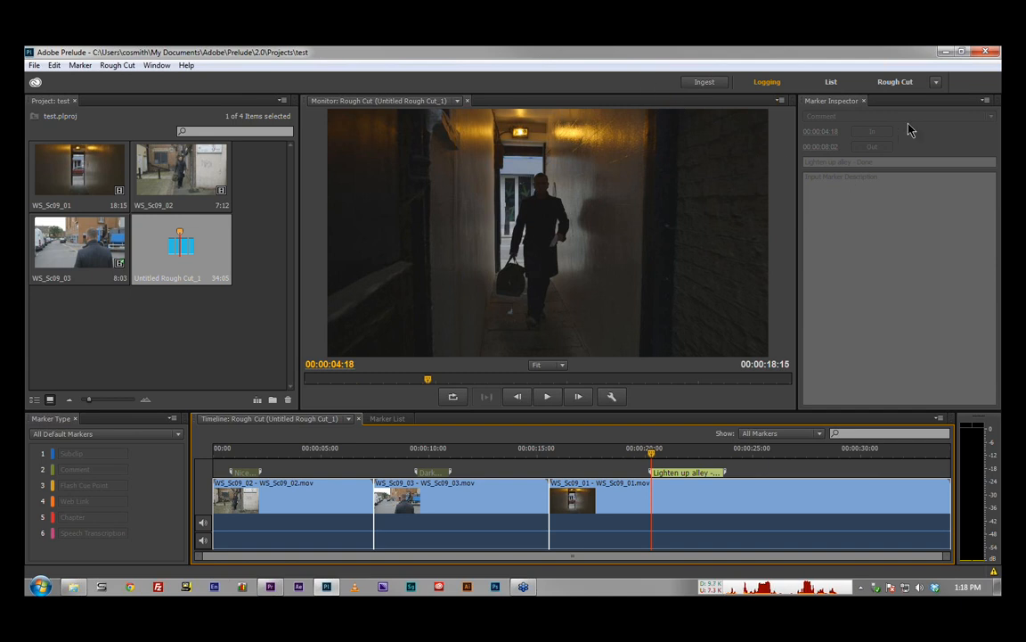
# Step: Exit Prelude and close the From PL project in Premiere Pro
pyautogui.click(986, 54)
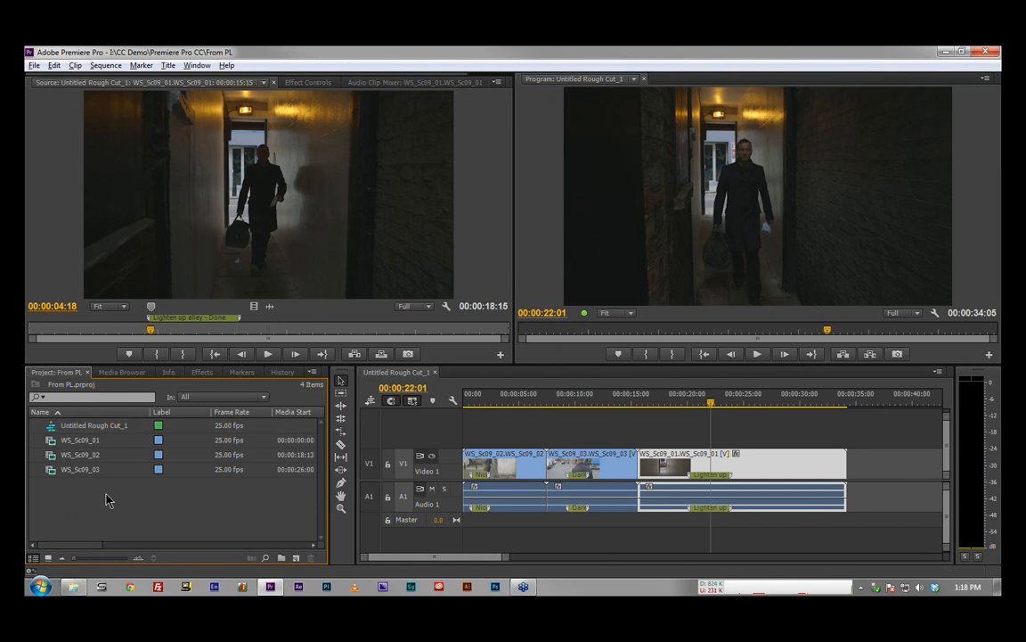
pyautogui.click(34, 66)
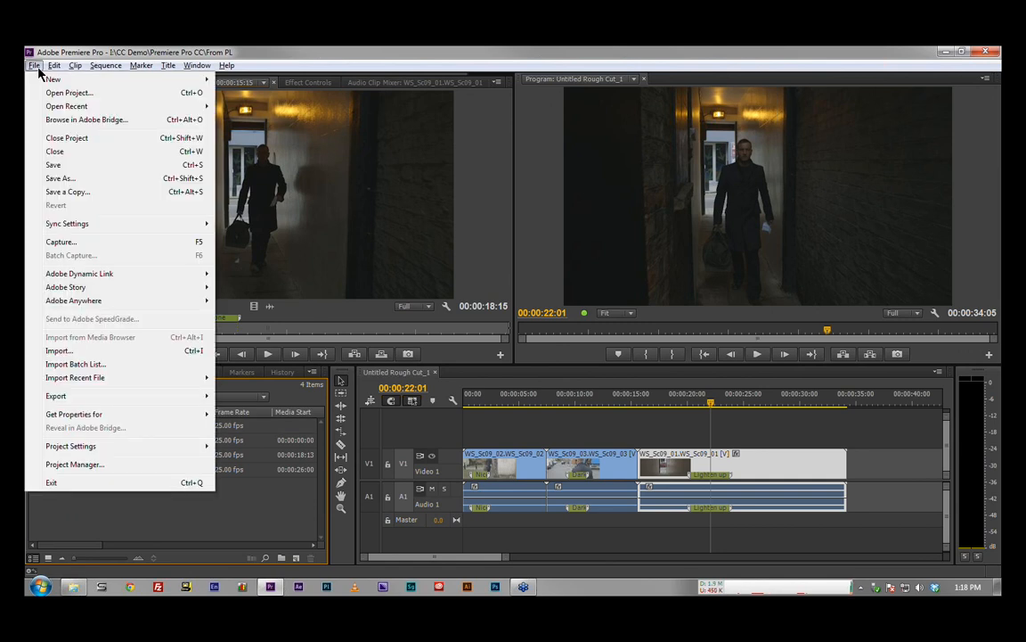
pyautogui.click(69, 138)
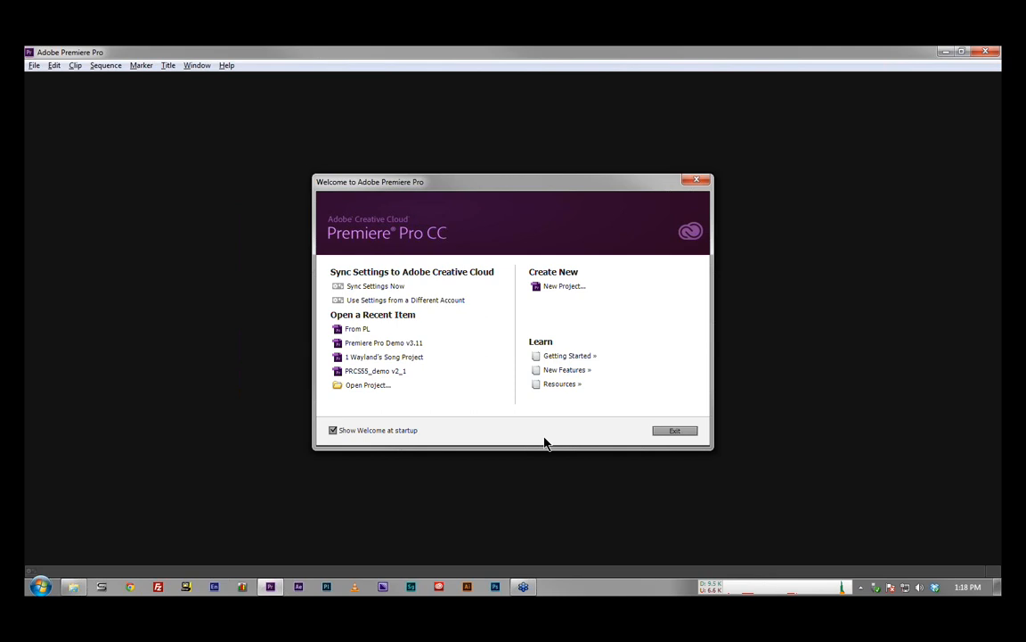
# Step: Create a new project named test2 in I:\CC Demo\Premiere Pro CC with the default settings
pyautogui.click(562, 289)
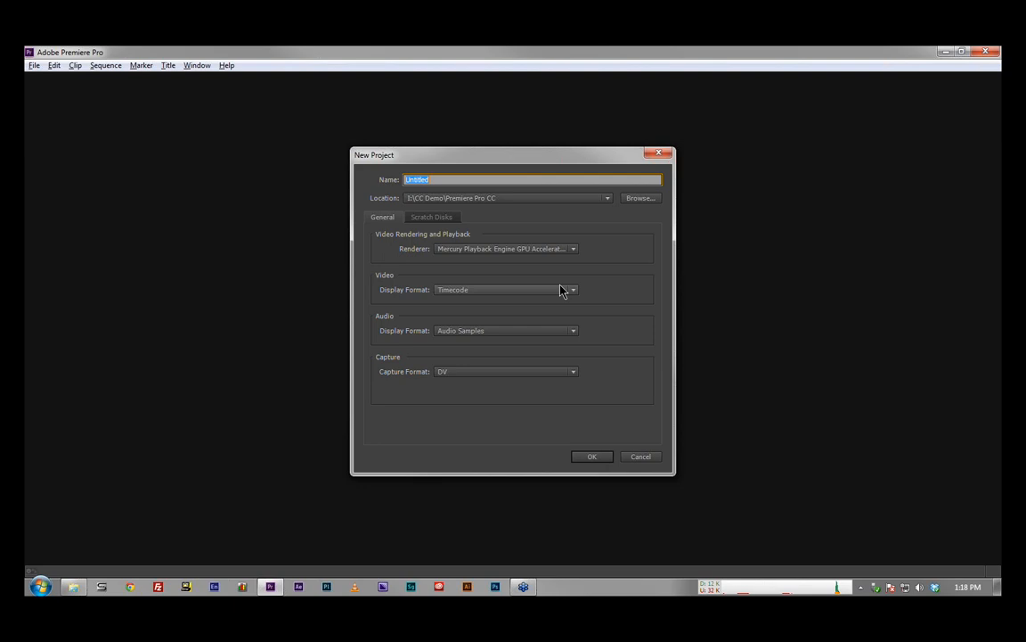
pyautogui.write('test2')
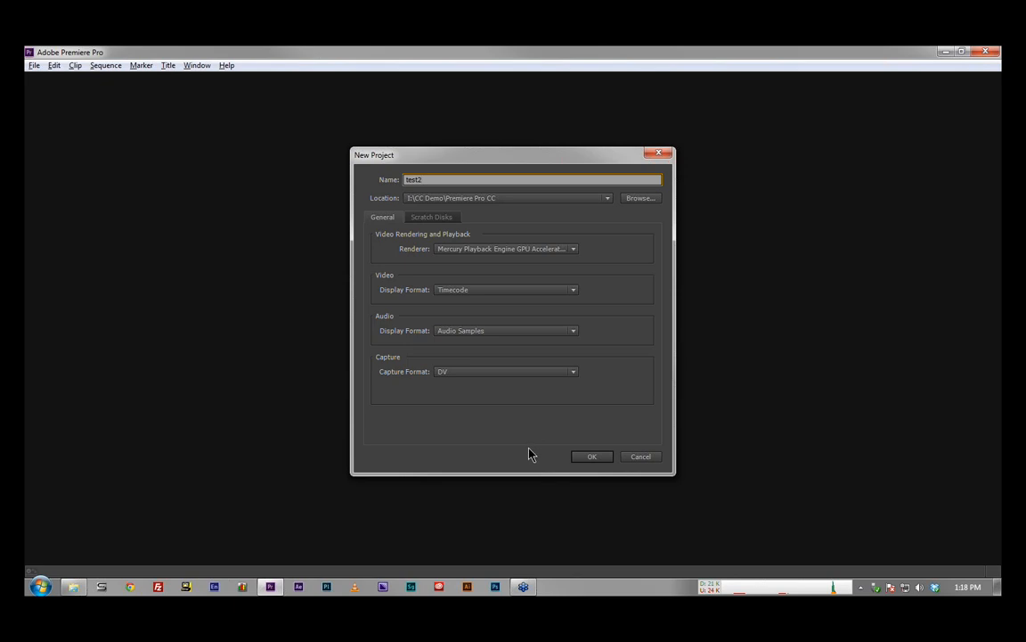
pyautogui.click(595, 457)
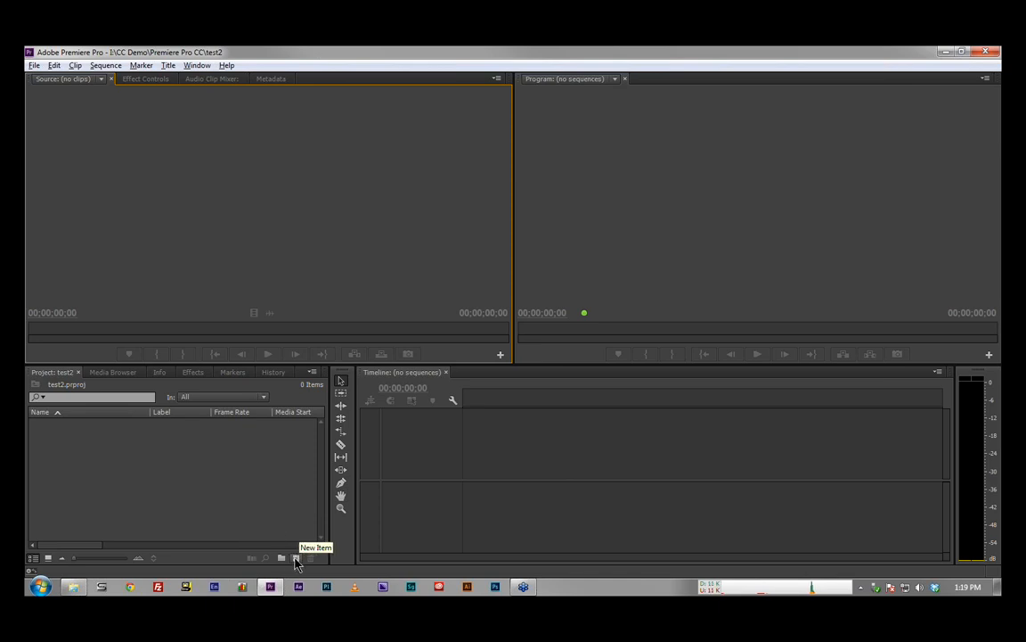
# Step: Start a new sequence and browse the ARRI, DNxHD and RED R3D groups of available sequence presets
pyautogui.click(34, 66)
pyautogui.moveTo(45, 83)
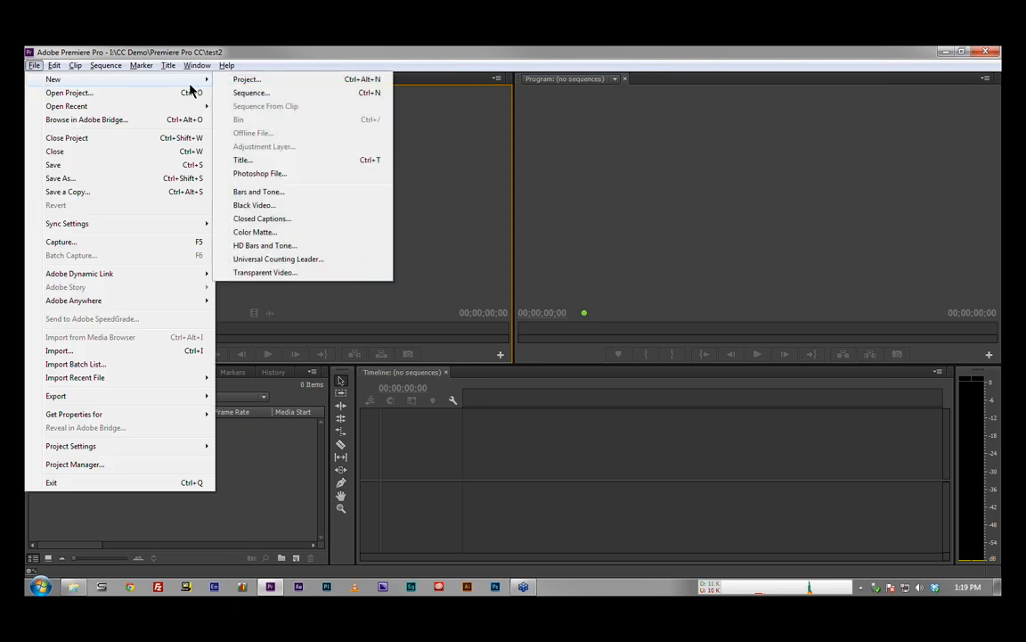
pyautogui.click(386, 95)
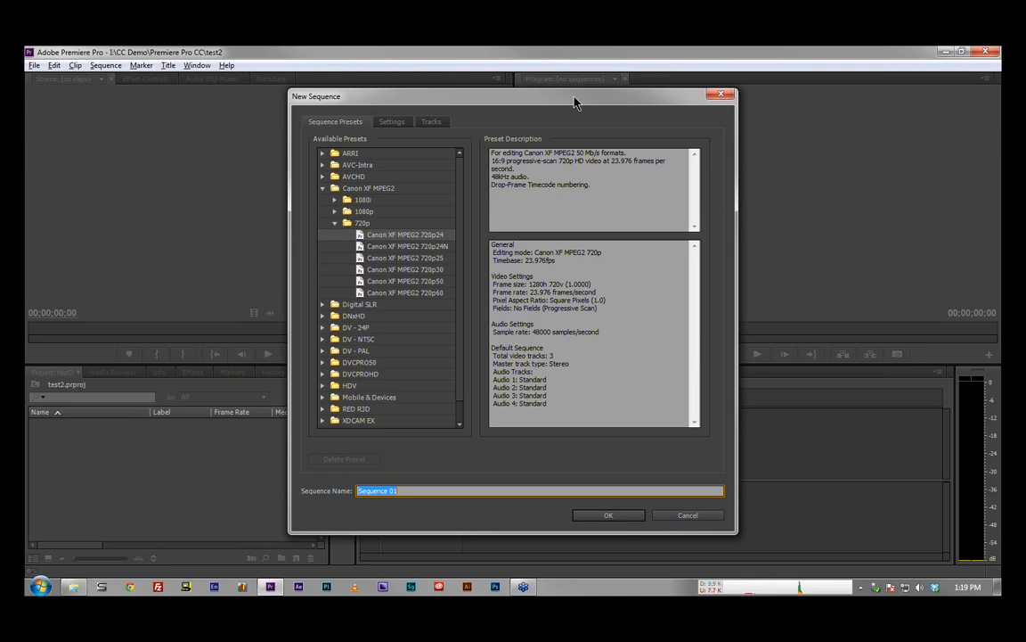
pyautogui.click(327, 191)
pyautogui.click(325, 189)
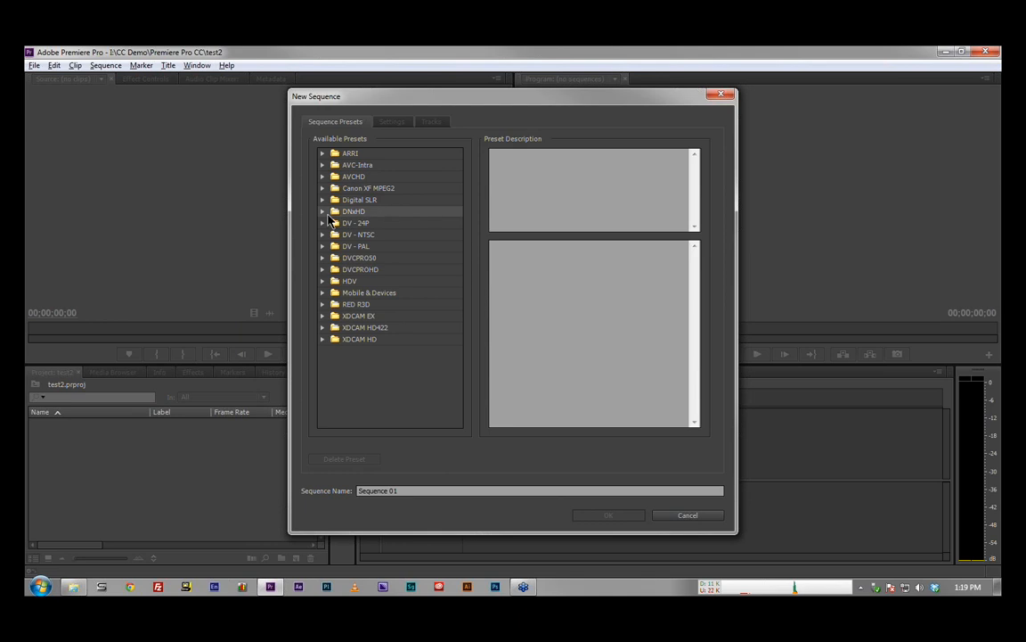
pyautogui.click(322, 211)
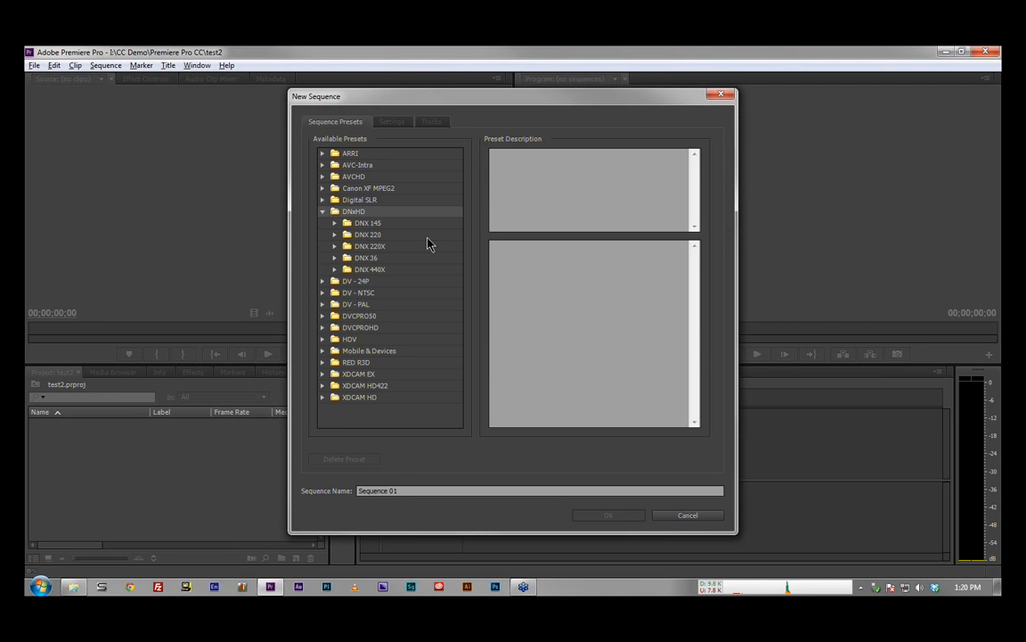
pyautogui.click(323, 153)
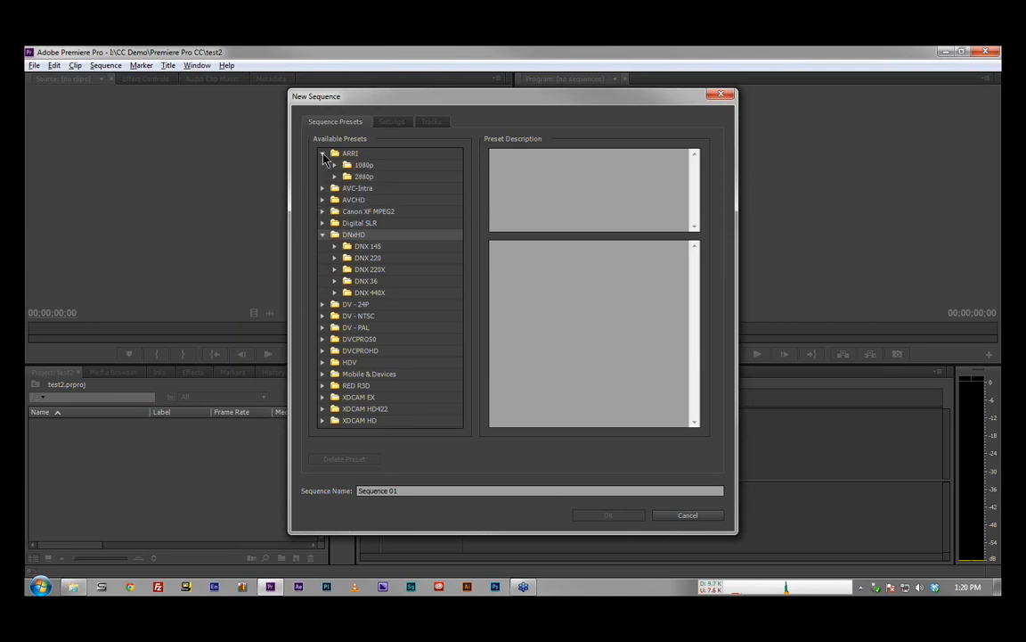
pyautogui.click(323, 384)
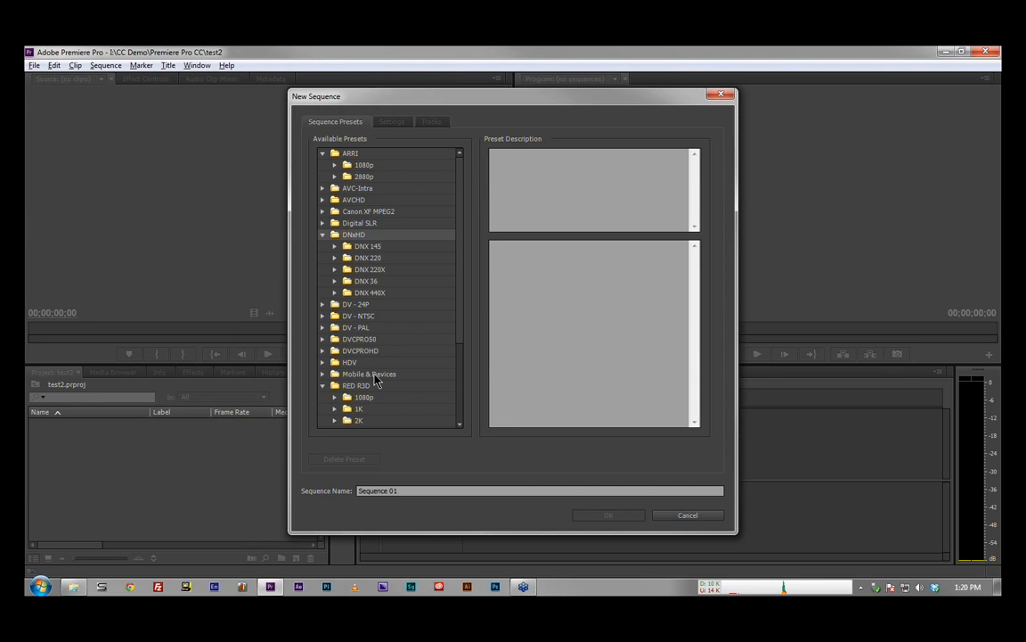
pyautogui.scroll(-2, 375, 381)
pyautogui.scroll(-2, 376, 376)
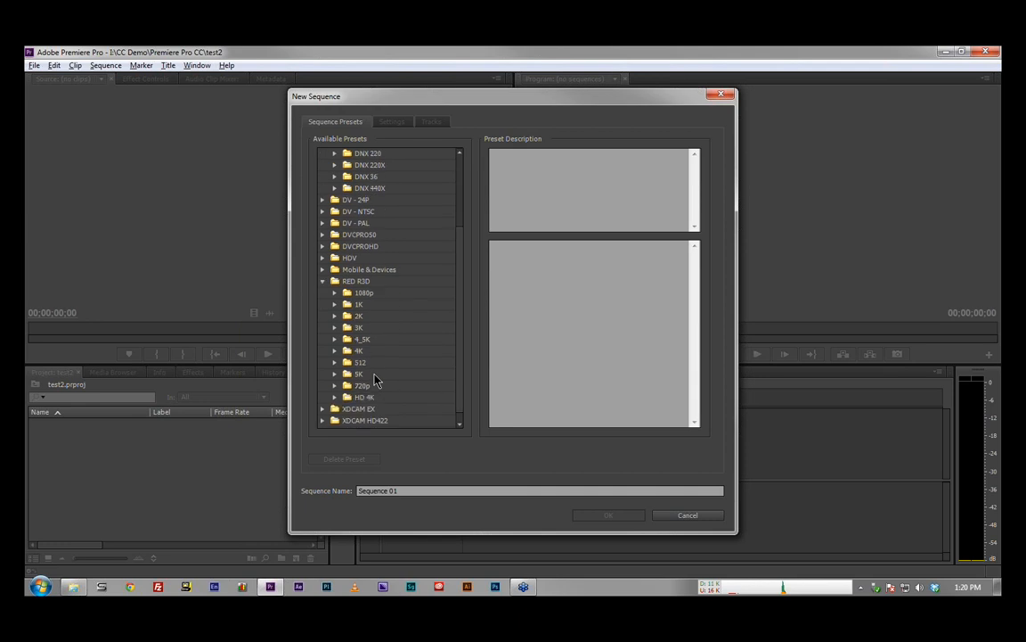
pyautogui.scroll(3, 381, 381)
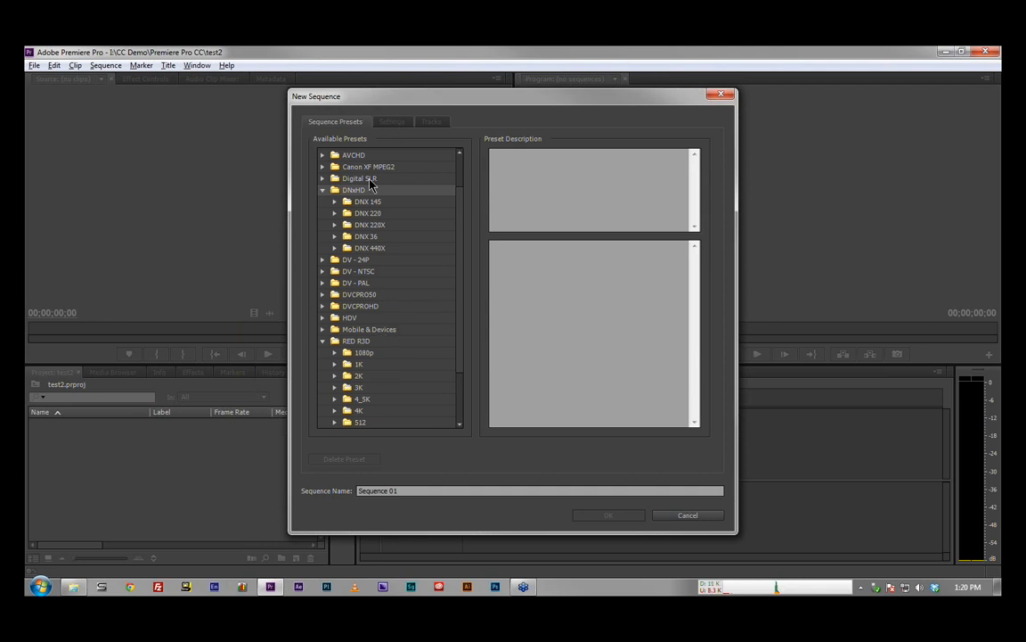
pyautogui.click(325, 190)
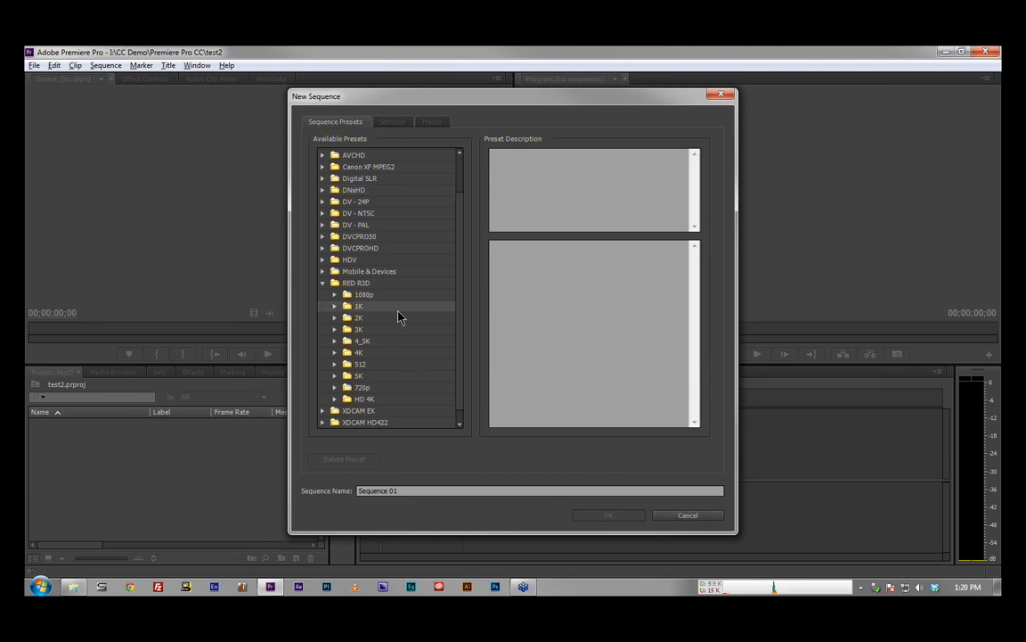
# Step: Choose the RED R3D 1080p 16x9 23.976 preset and review its settings and the list of editing modes
pyautogui.click(335, 294)
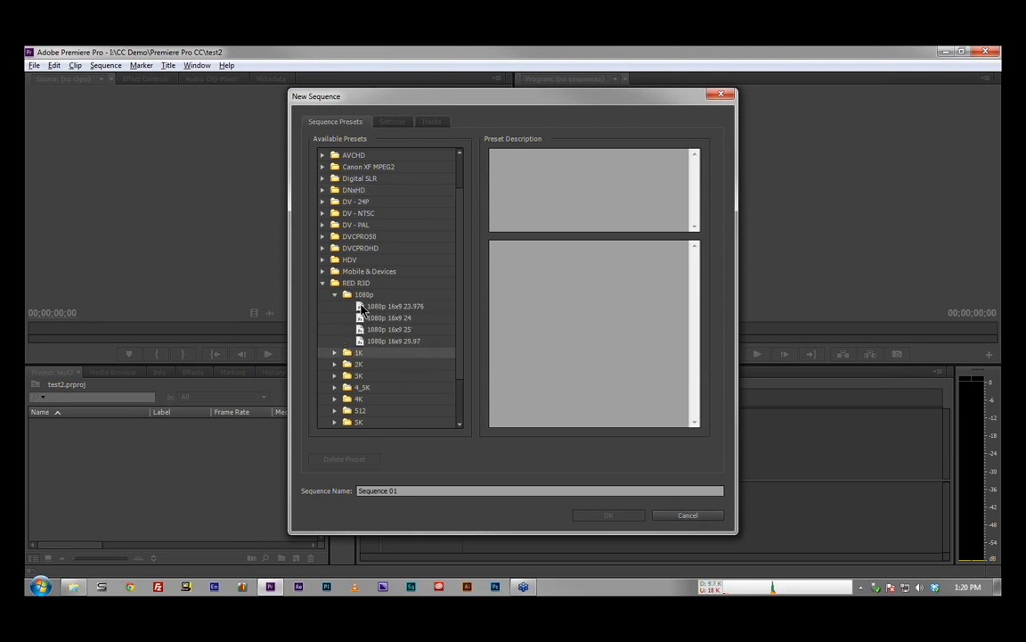
pyautogui.click(365, 305)
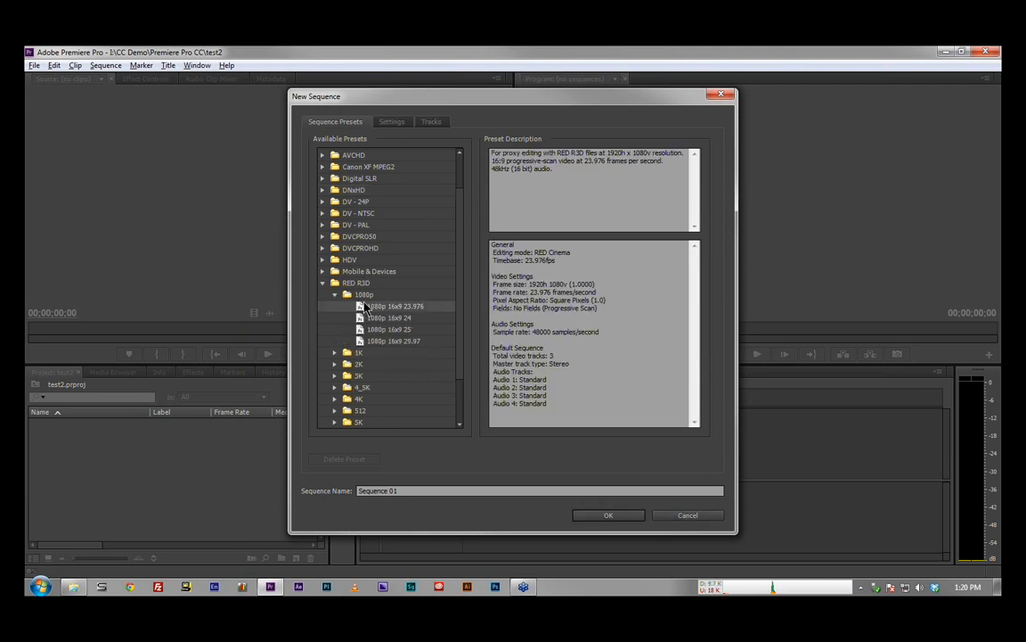
pyautogui.click(397, 125)
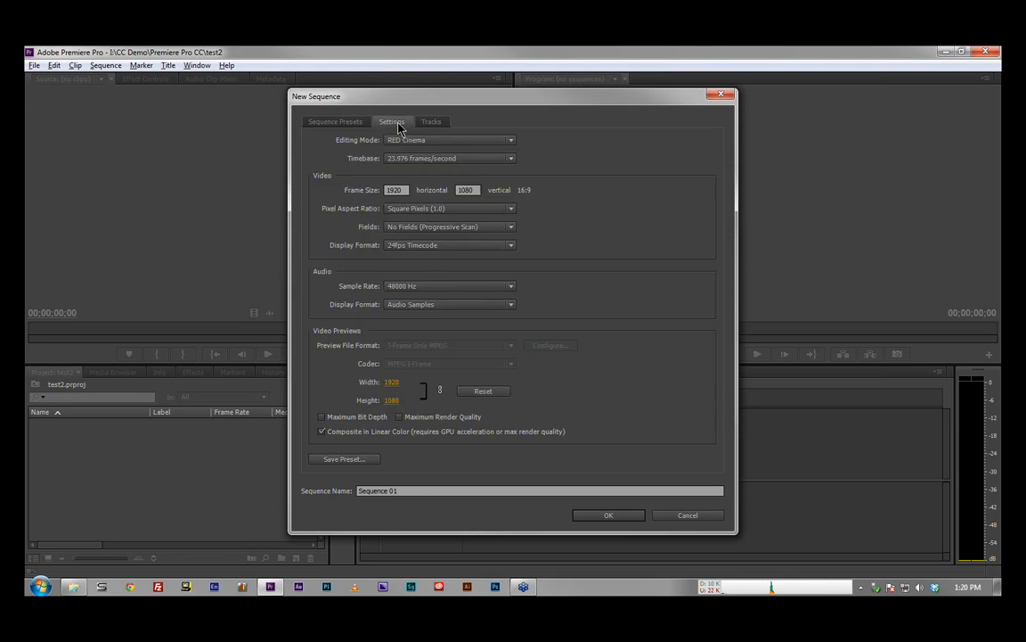
pyautogui.click(499, 141)
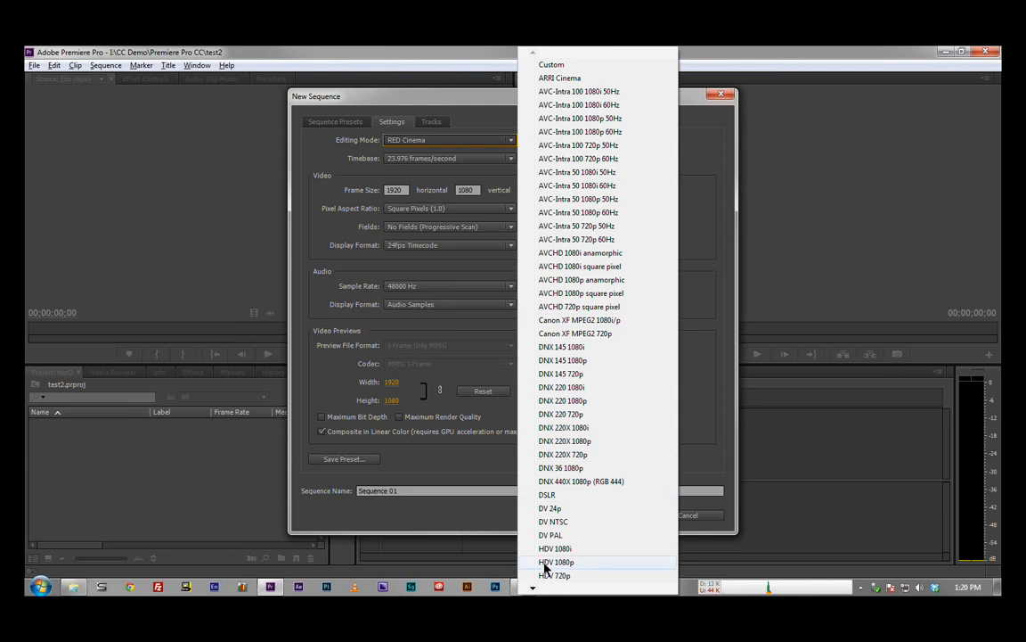
pyautogui.moveTo(534, 590)
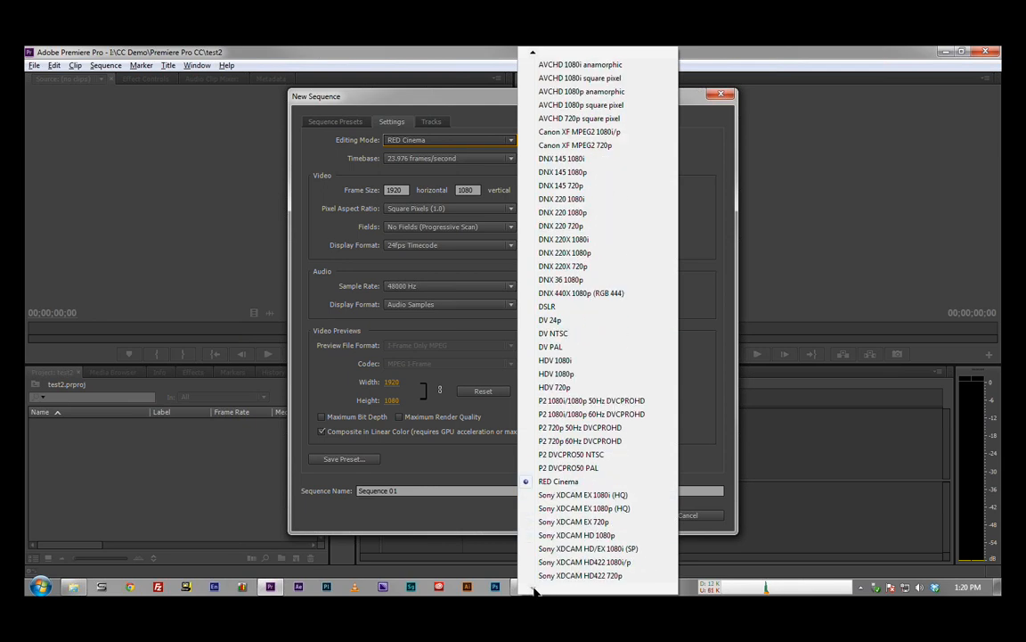
pyautogui.click(485, 467)
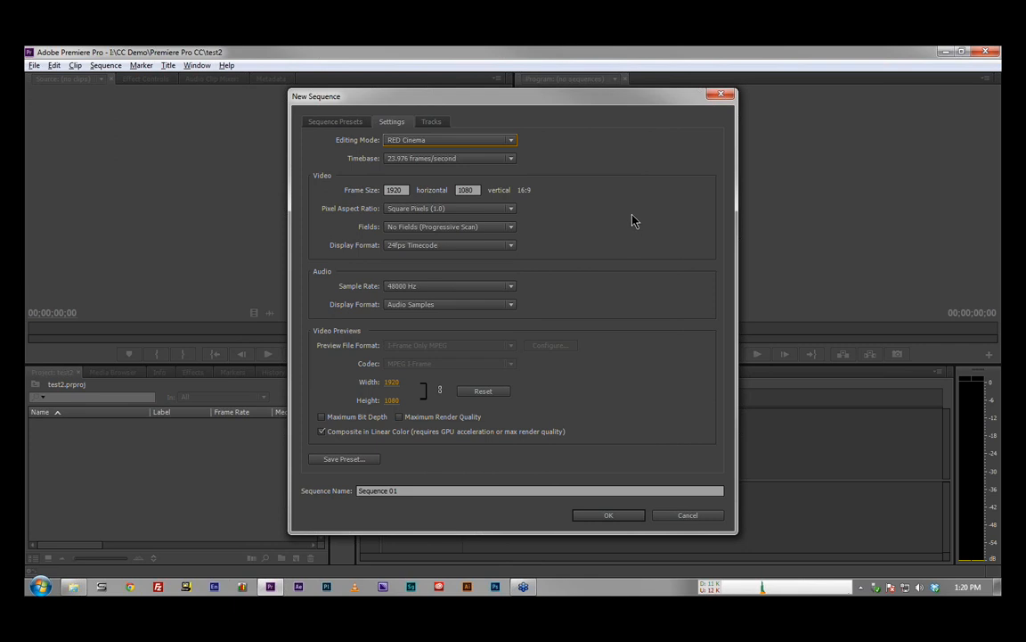
# Step: Set the track type of Audio 1 and Audio 2 to Mono for the new sequence
pyautogui.click(433, 123)
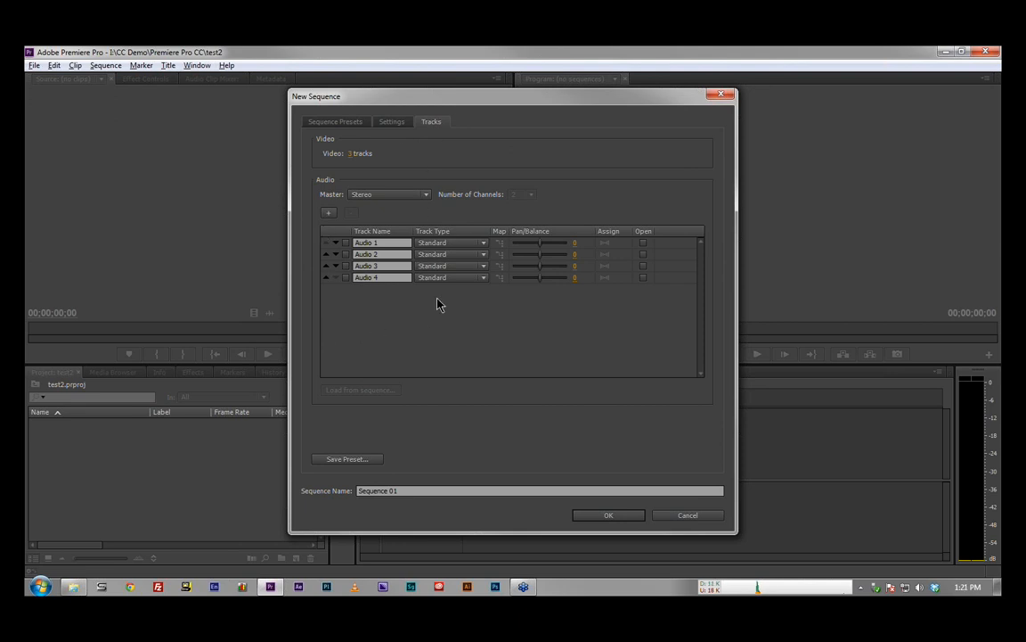
pyautogui.click(483, 243)
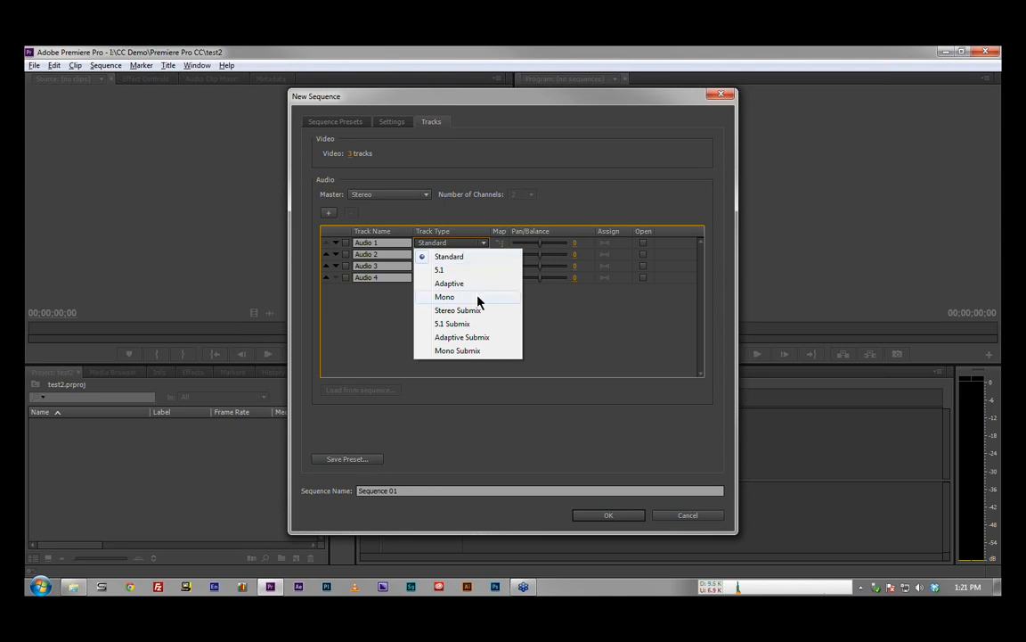
pyautogui.click(477, 299)
pyautogui.click(474, 254)
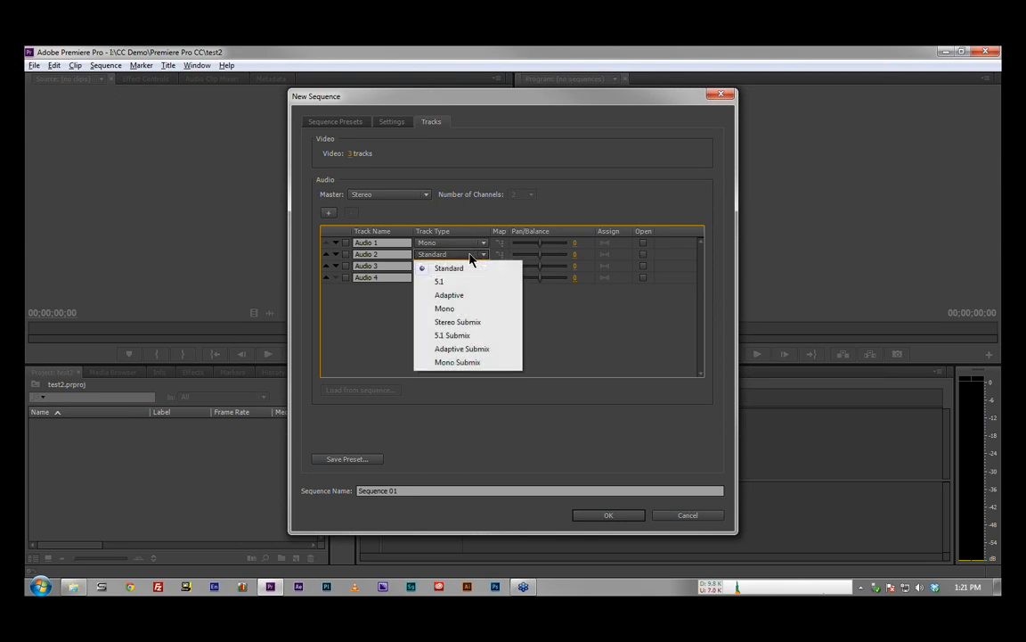
pyautogui.click(468, 308)
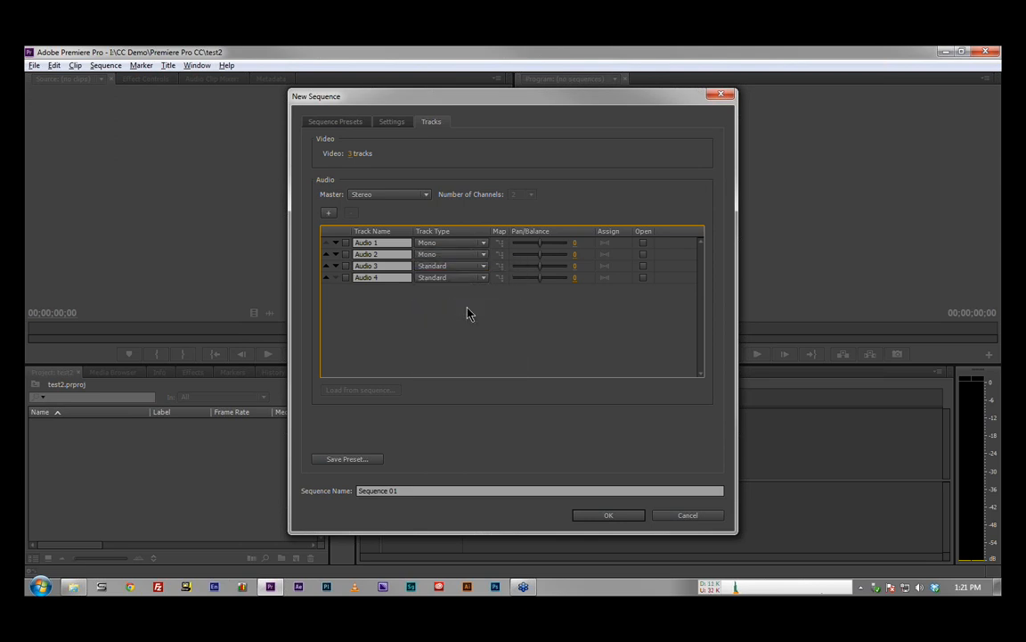
# Step: Return the track type of Audio 1 and Audio 2 to Standard
pyautogui.click(450, 246)
pyautogui.click(448, 257)
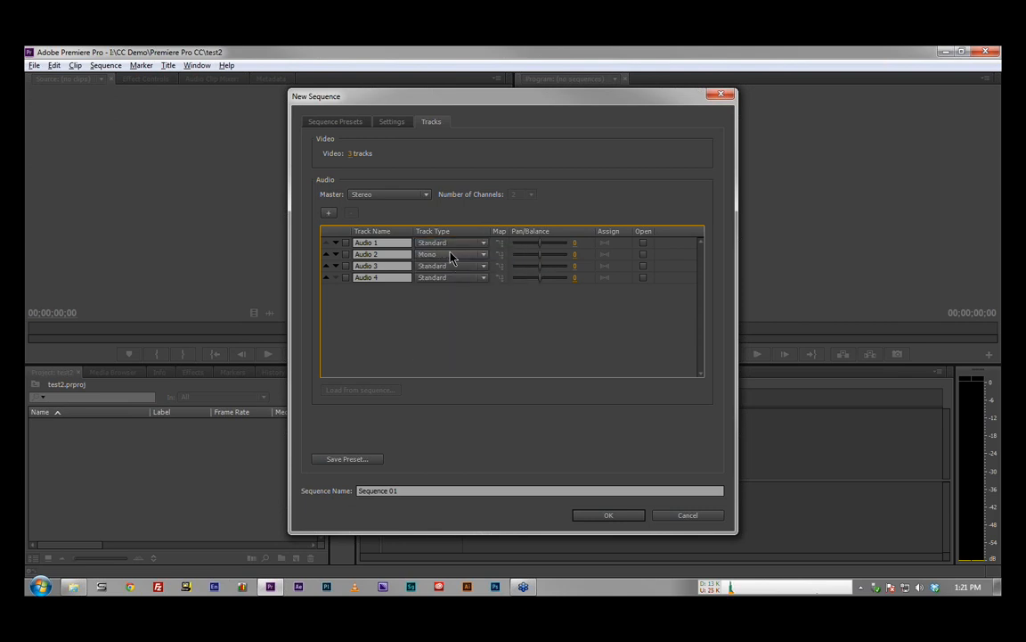
pyautogui.click(449, 255)
pyautogui.click(449, 268)
# Step: View the options for saving a sequence preset, dismiss them and cancel the new sequence
pyautogui.click(363, 462)
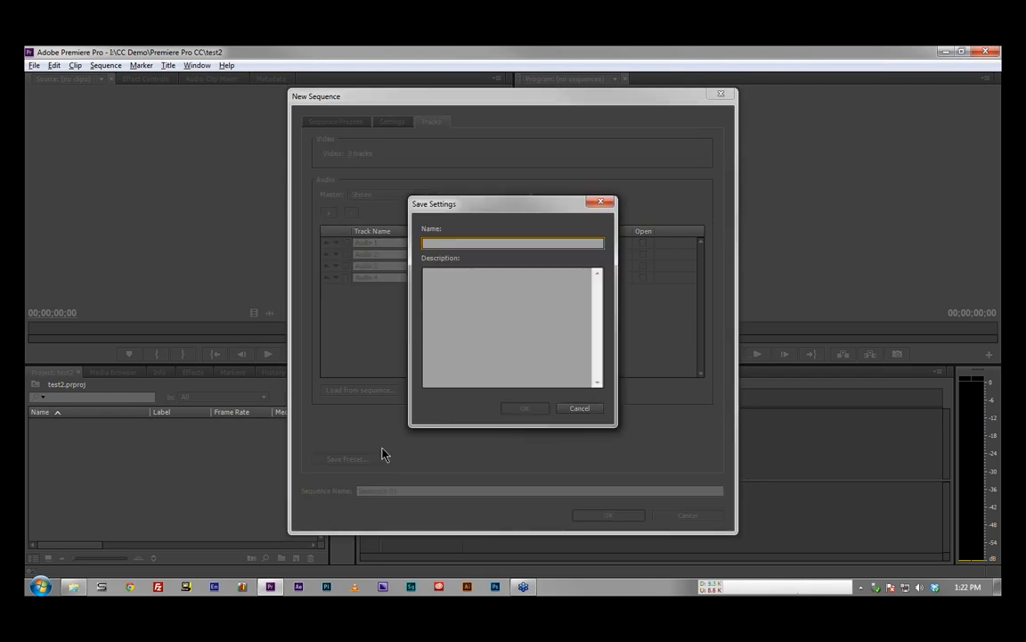
pyautogui.click(584, 409)
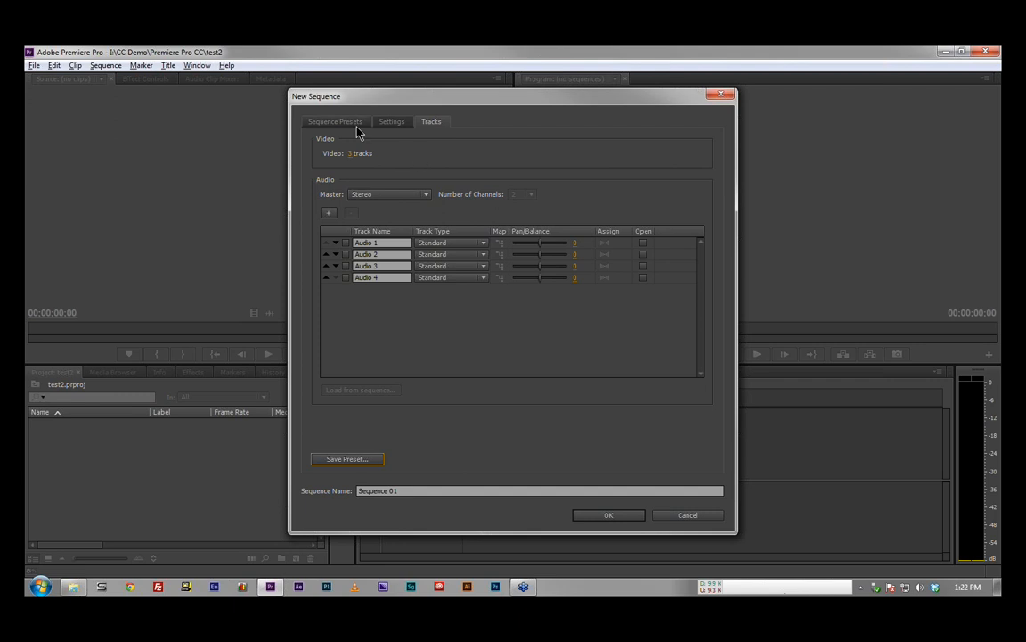
pyautogui.click(709, 517)
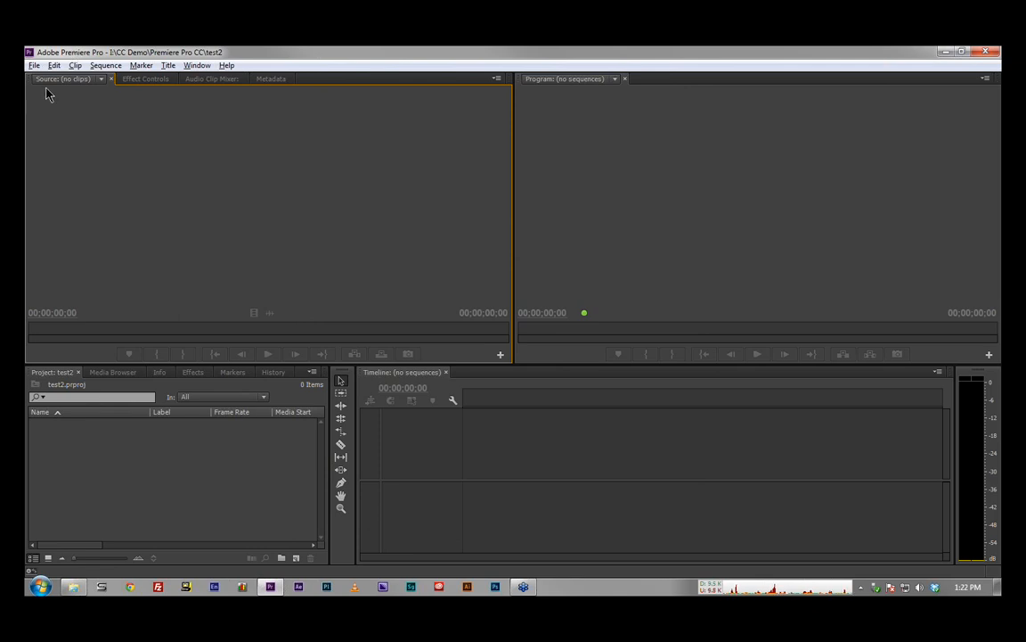
pyautogui.click(34, 66)
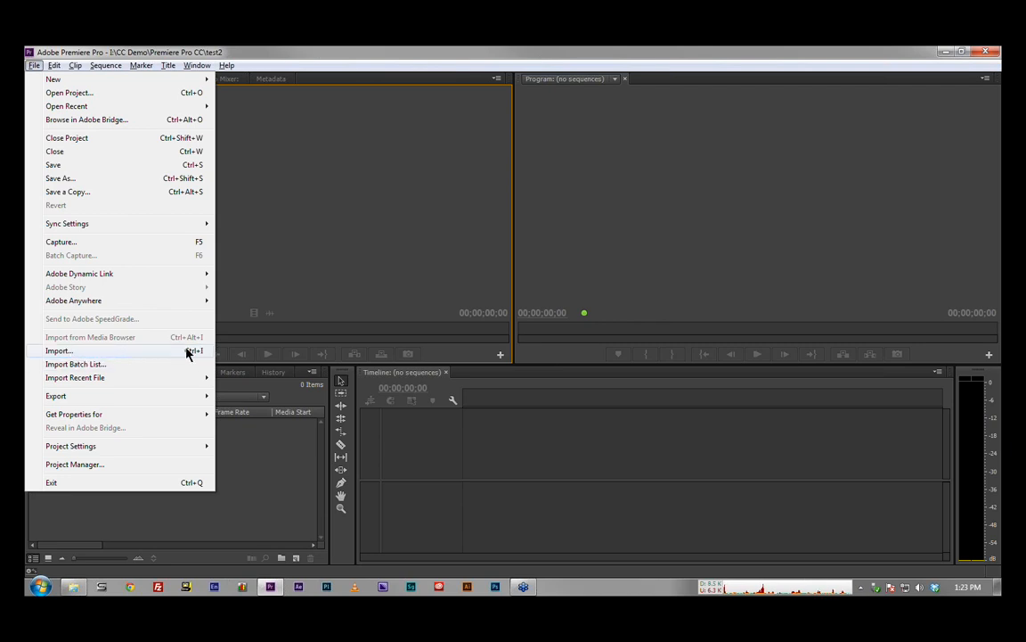
pyautogui.click(267, 289)
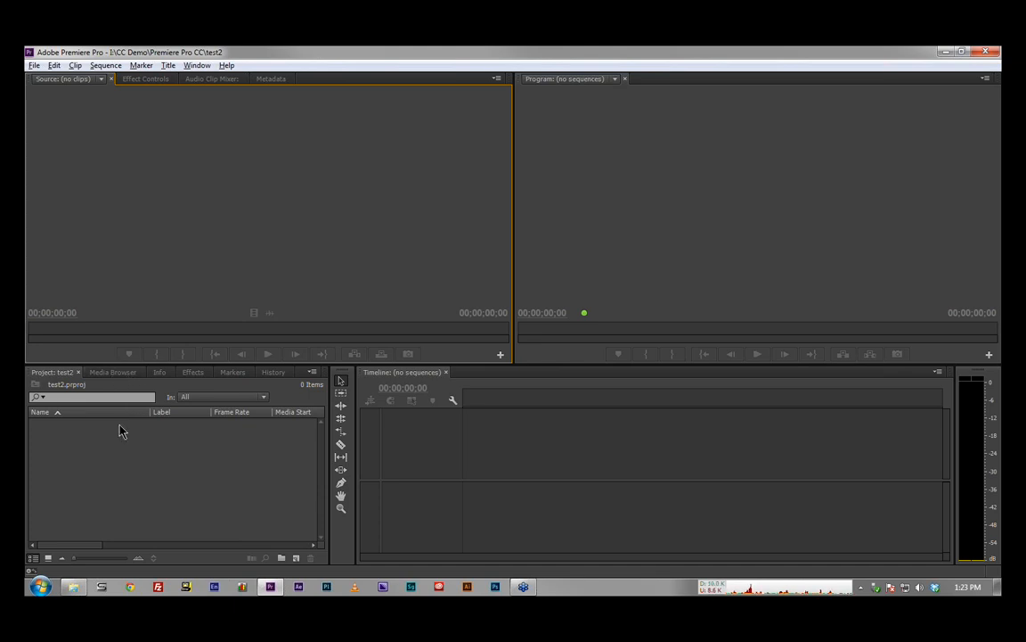
# Step: Import the eight clips MVI_1386 to MVI_1399 from the Canon 5D MKII Annapolis folder and check their thumbnails before returning to the list view
pyautogui.click(75, 588)
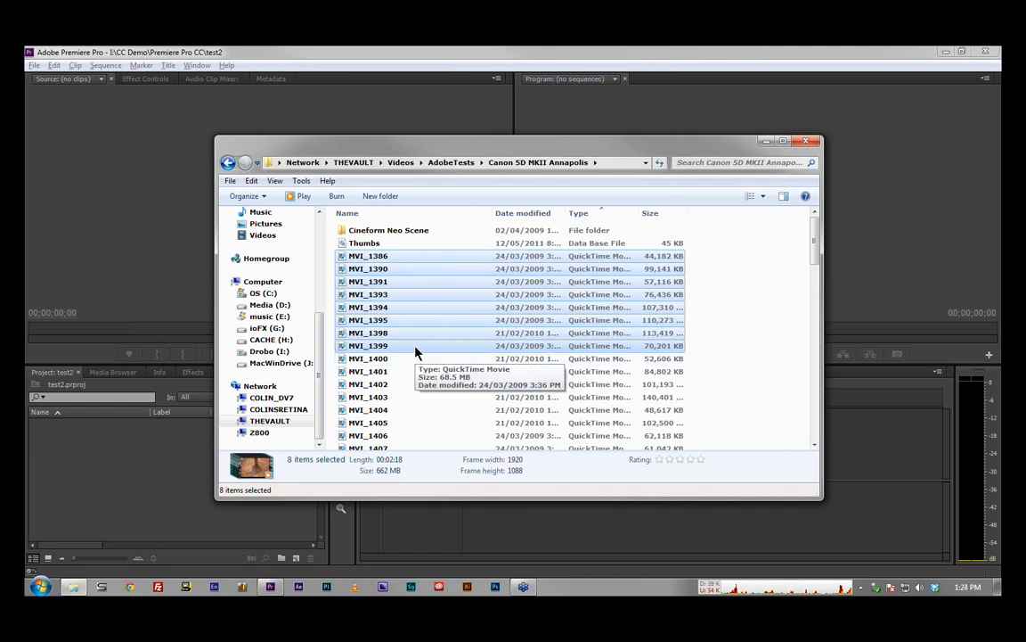
pyautogui.moveTo(410, 353); pyautogui.dragTo(172, 470)
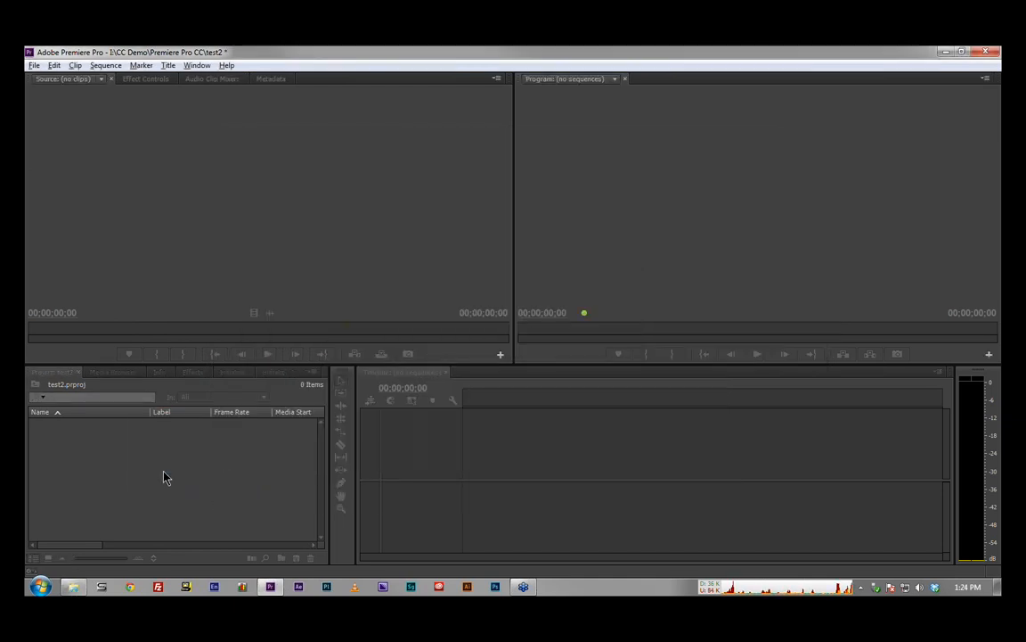
pyautogui.click(48, 558)
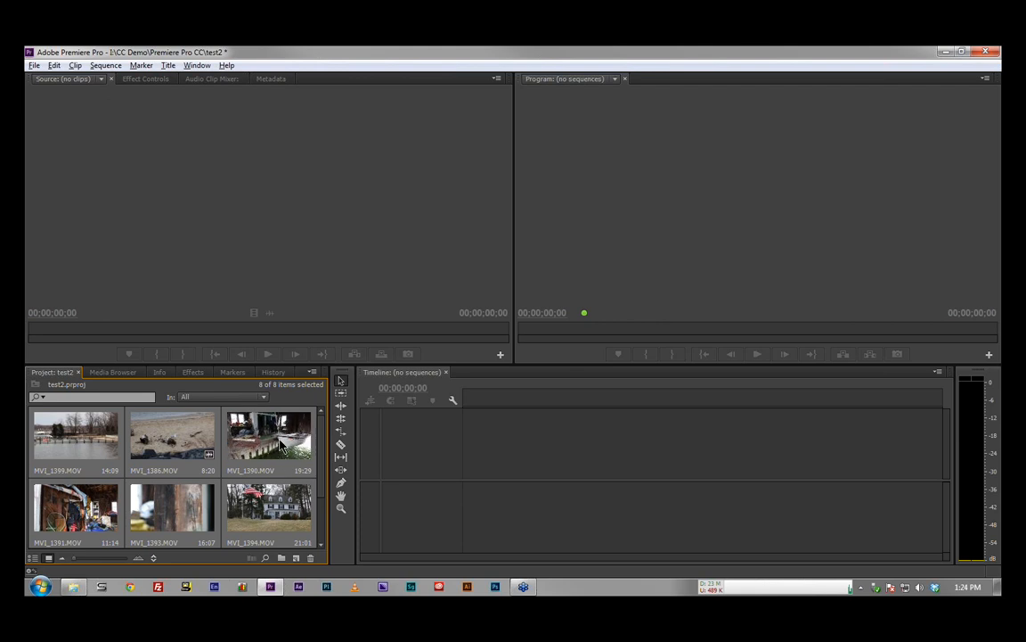
pyautogui.click(33, 558)
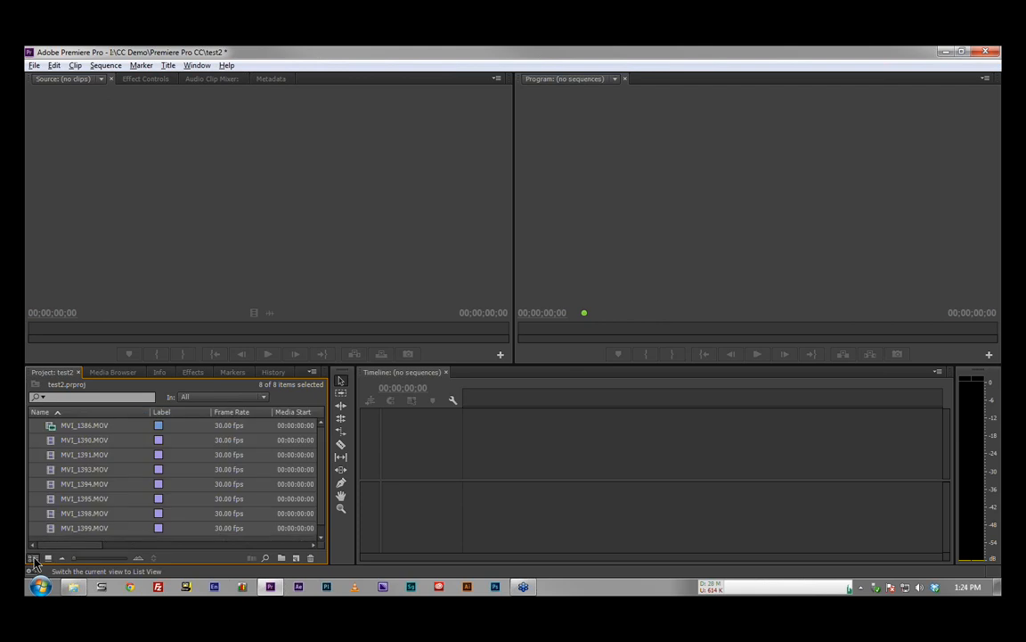
# Step: Create a new sequence from the MVI_1390.MOV clip and expand its Video 1 track to show the clip thumbnail
pyautogui.click(124, 443)
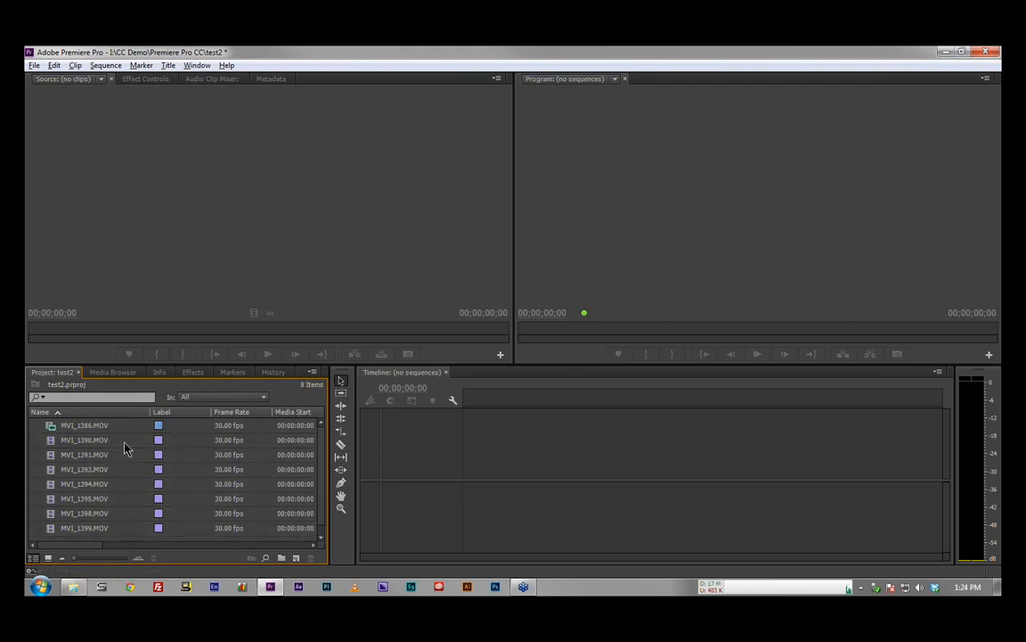
pyautogui.click(51, 443)
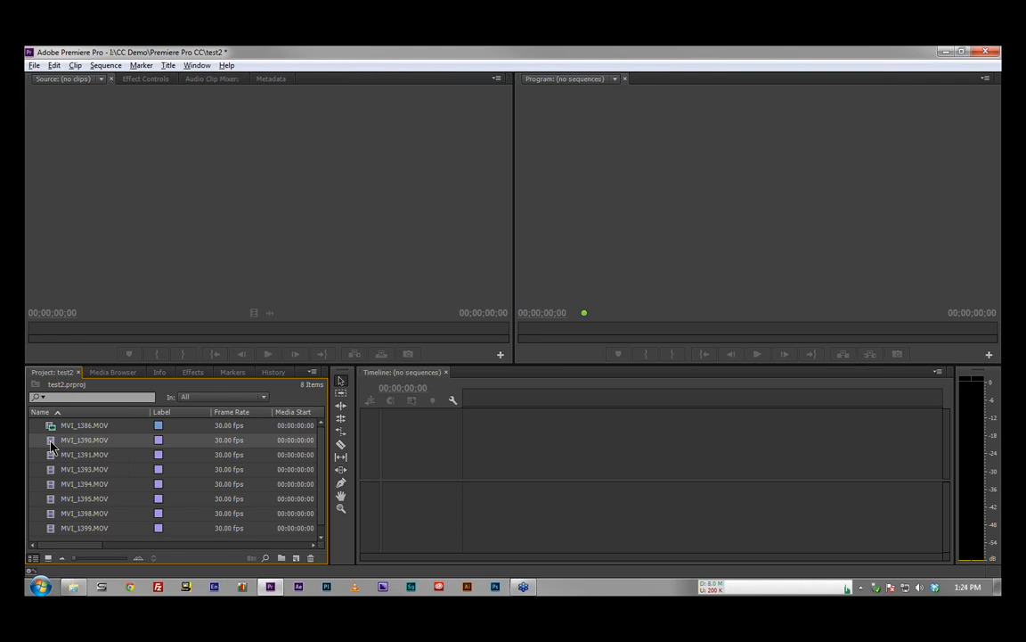
pyautogui.rightClick(50, 444)
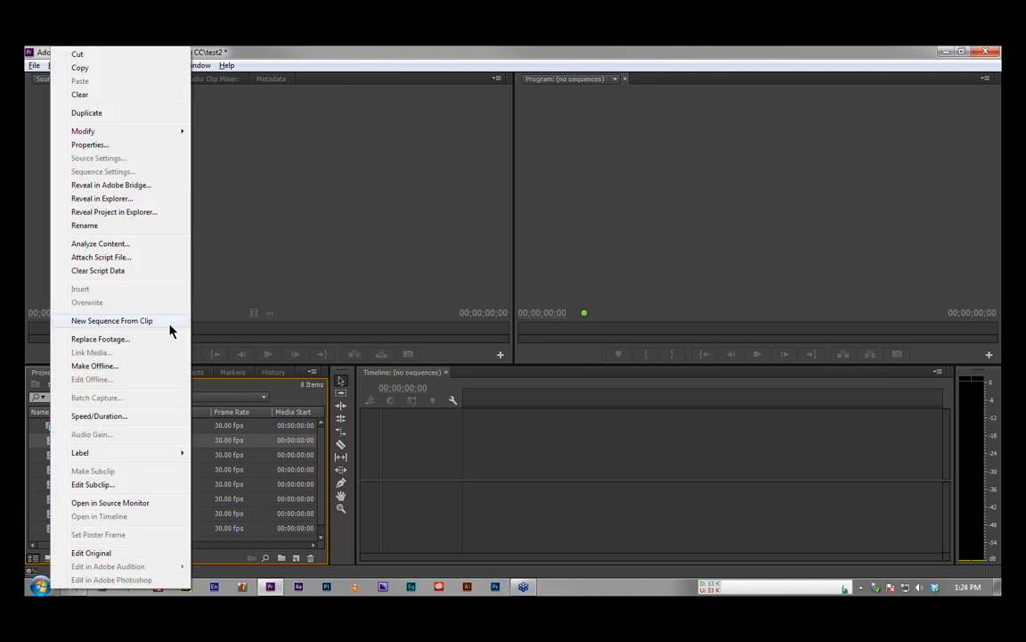
pyautogui.click(169, 323)
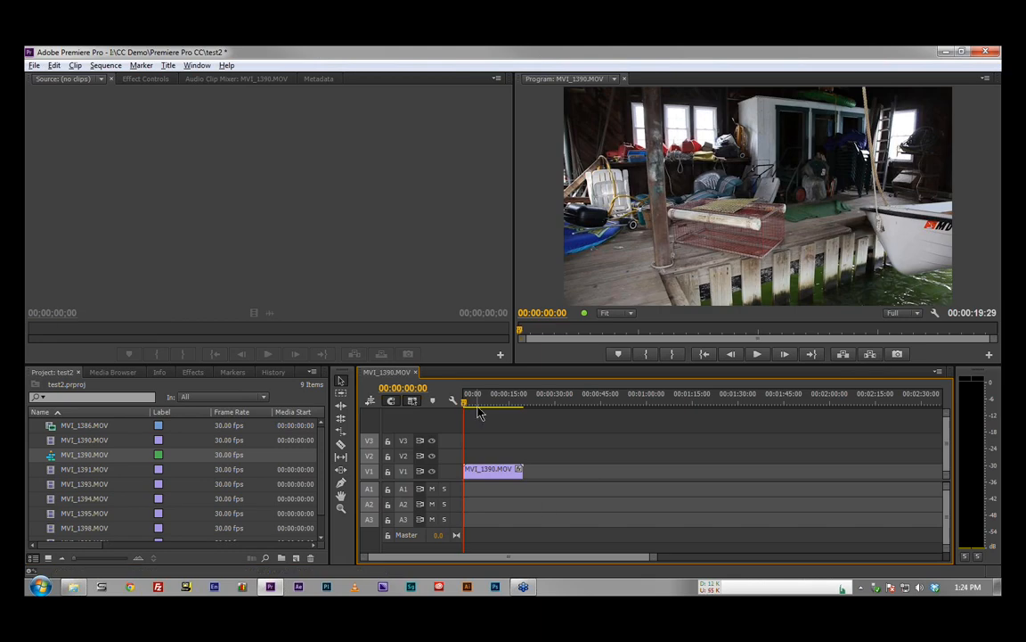
pyautogui.doubleClick(454, 475)
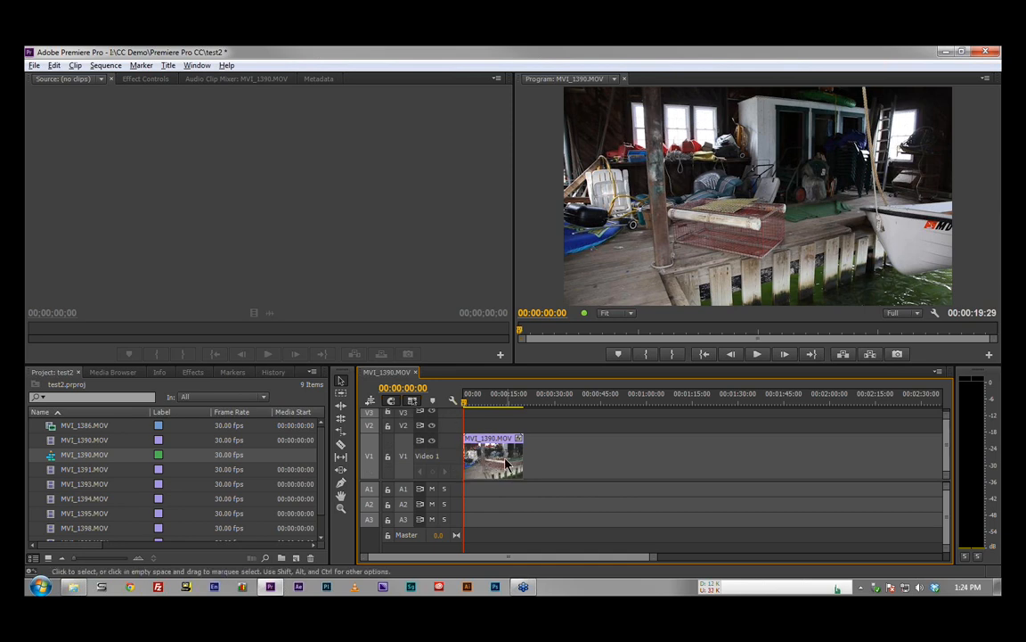
# Step: Leave the name of the MVI_1390.MOV sequence as it is and undo the creation of that sequence
pyautogui.click(71, 454)
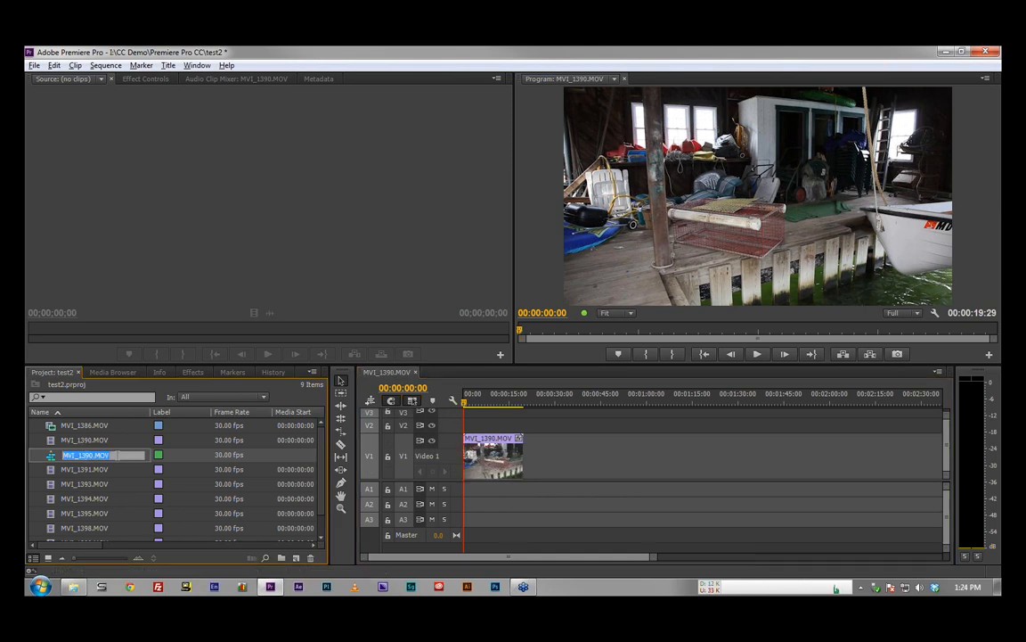
pyautogui.click(117, 455)
pyautogui.click(122, 481)
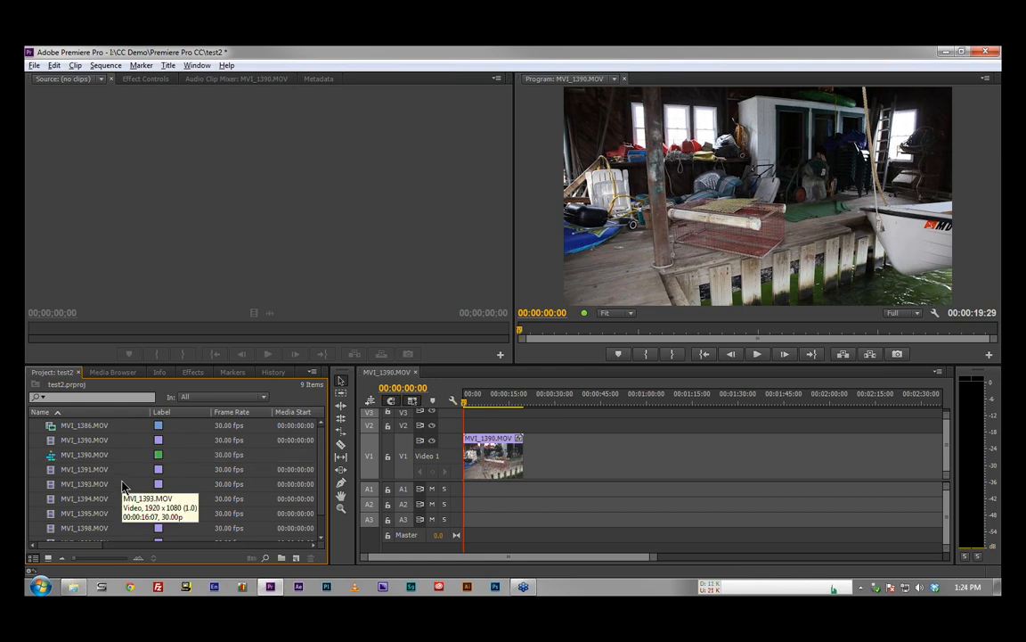
pyautogui.hotkey('ctrl', 'z')
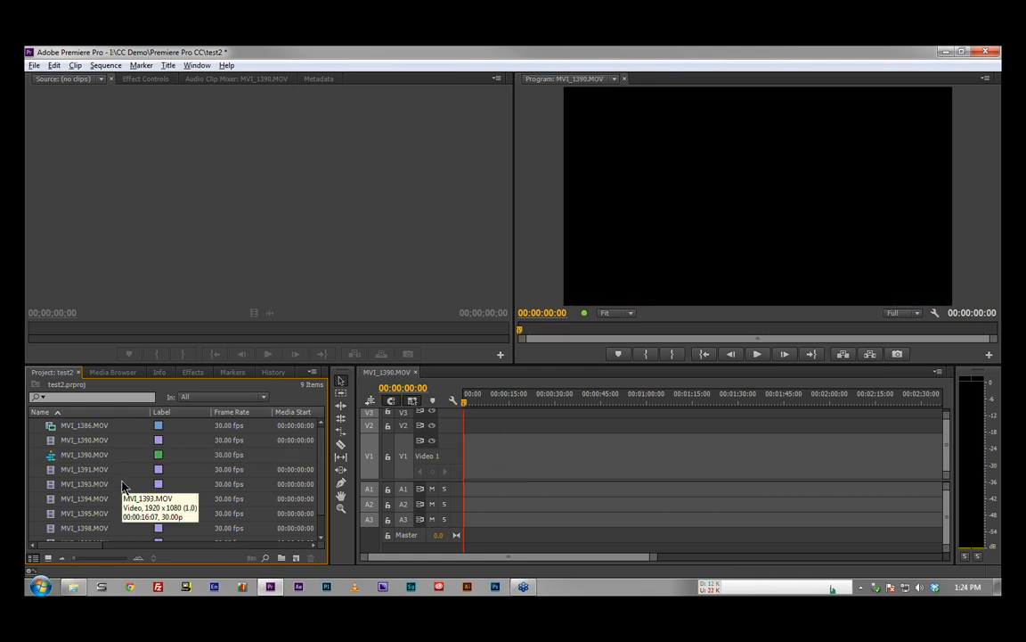
pyautogui.hotkey('ctrl', 'z')
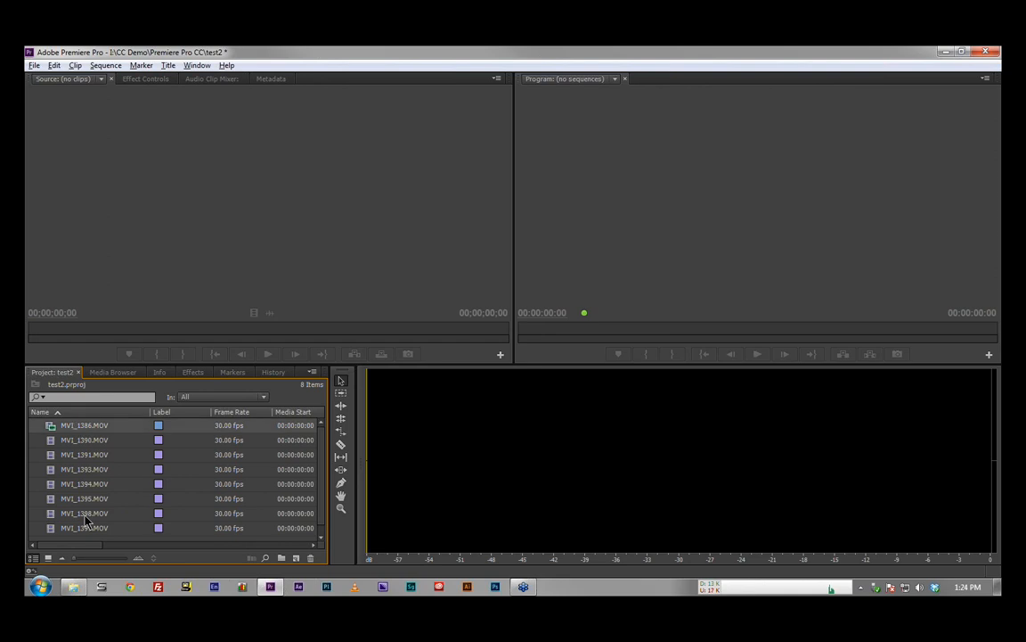
# Step: Create a new sequence from all eight imported clips and play back part of the MVI_1390.MOV clip in it
pyautogui.hotkey('ctrl', 'a')
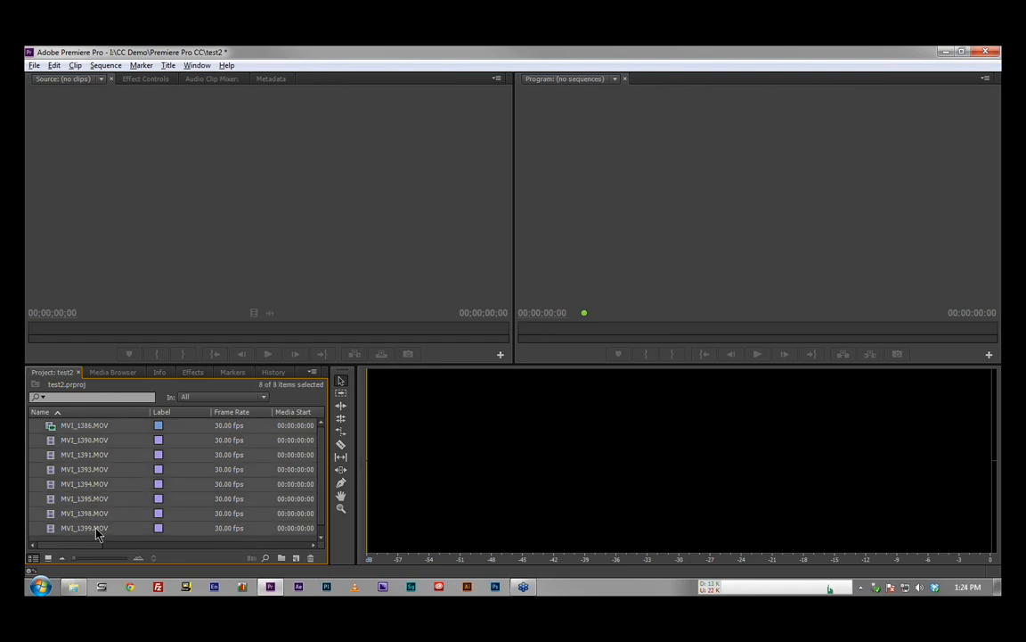
pyautogui.rightClick(108, 443)
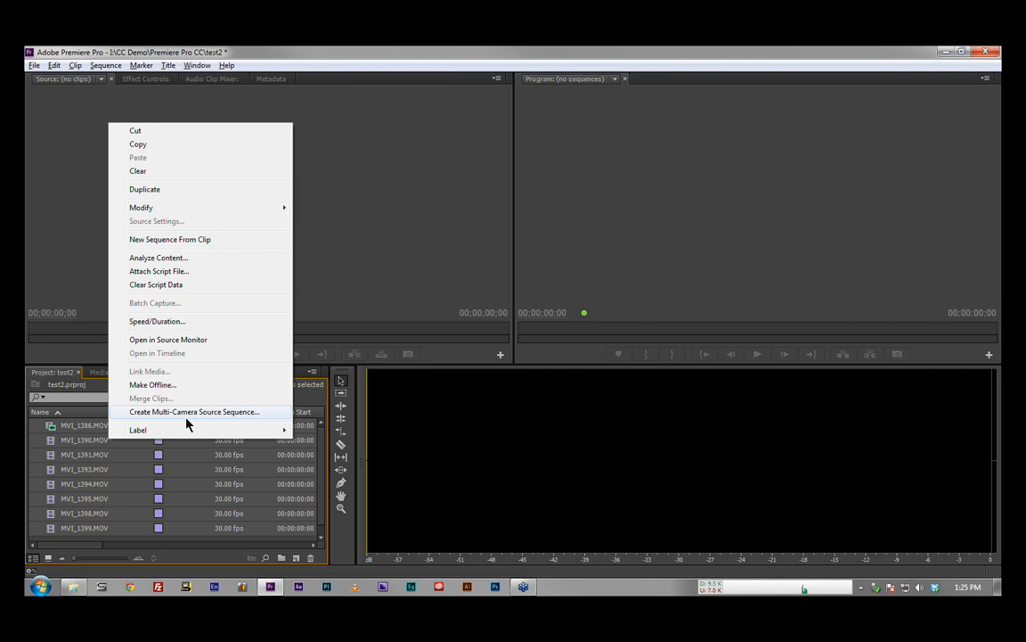
pyautogui.click(224, 239)
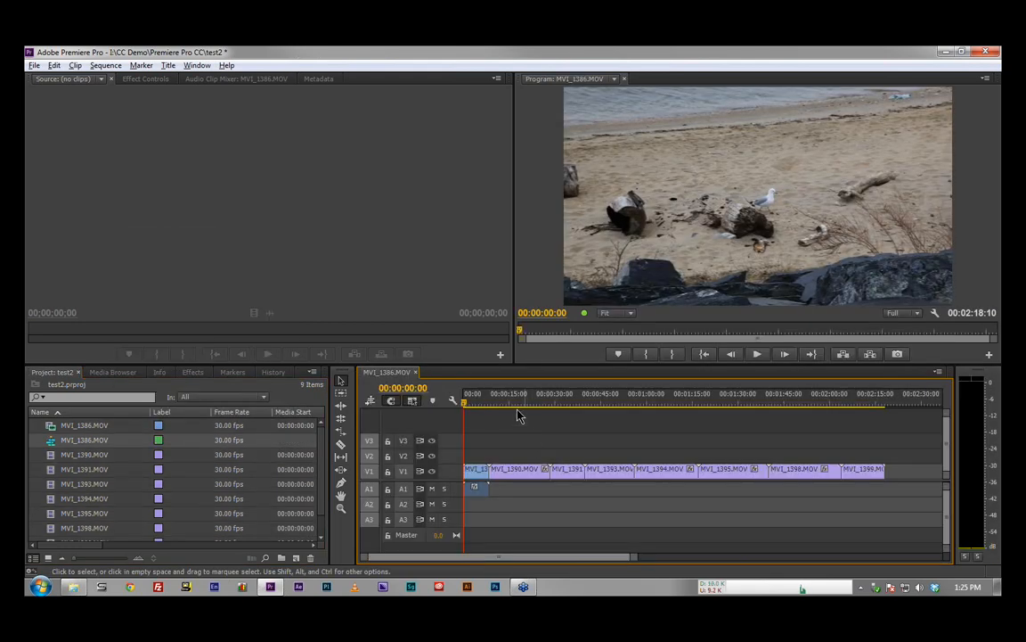
pyautogui.moveTo(485, 400); pyautogui.dragTo(499, 401)
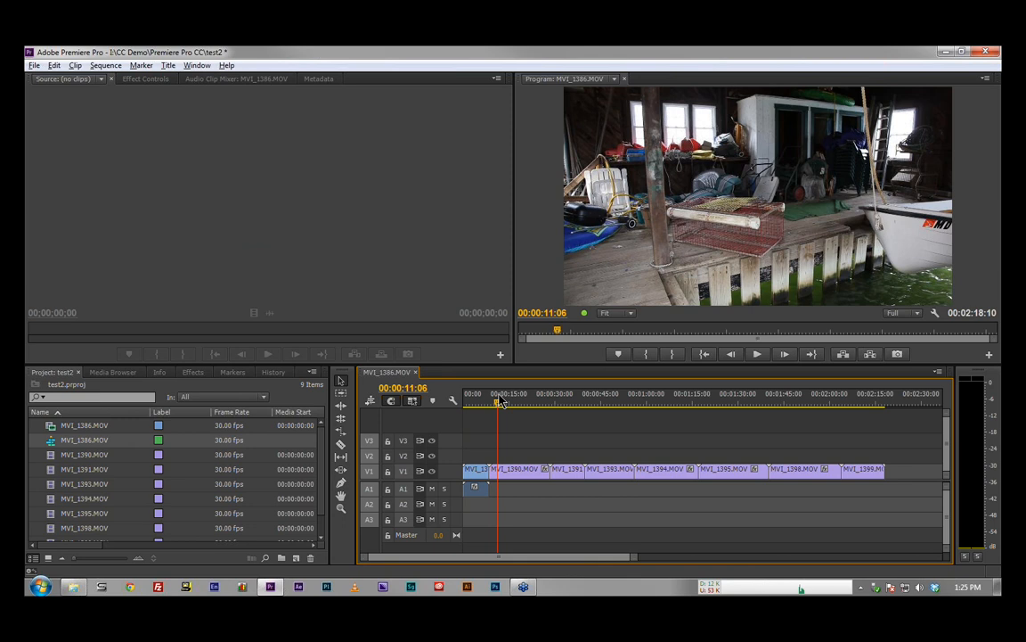
pyautogui.press('space')
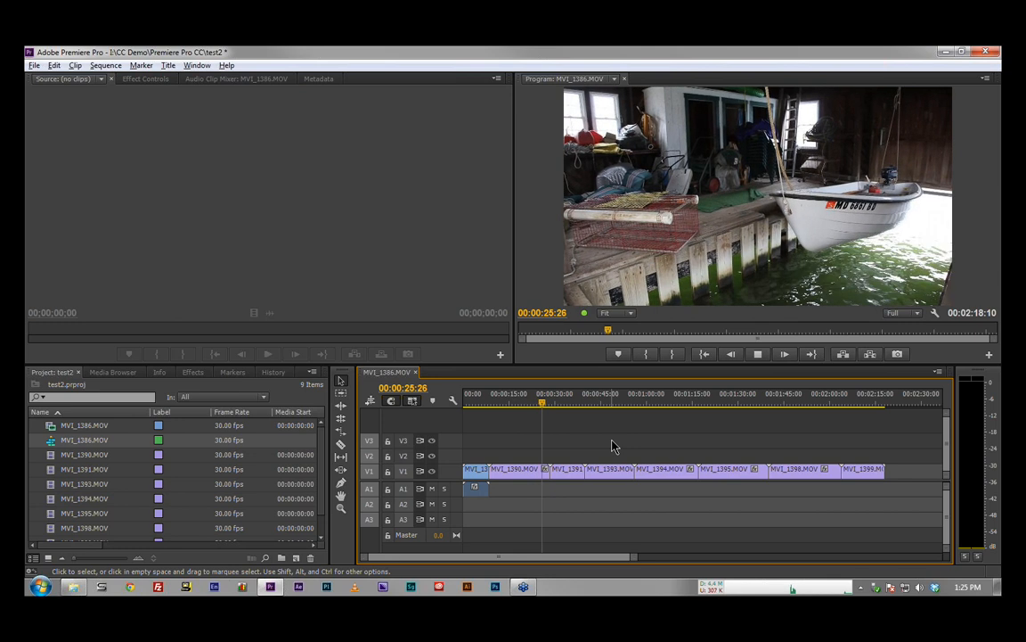
pyautogui.press('space')
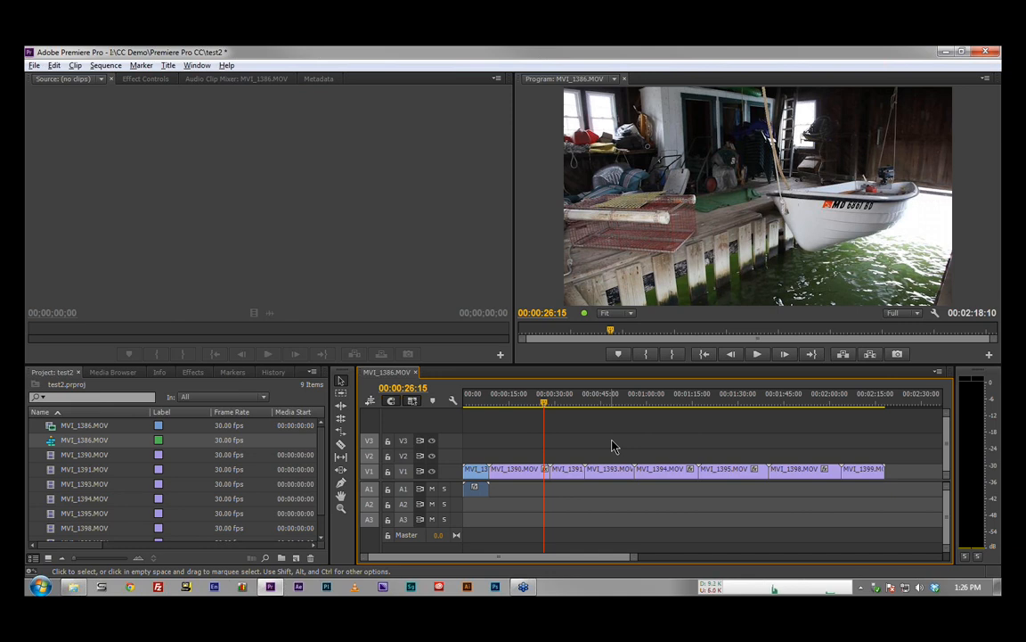
# Step: Examine the export formats available for the sequence, including Final Cut Pro XML, without exporting
pyautogui.click(33, 68)
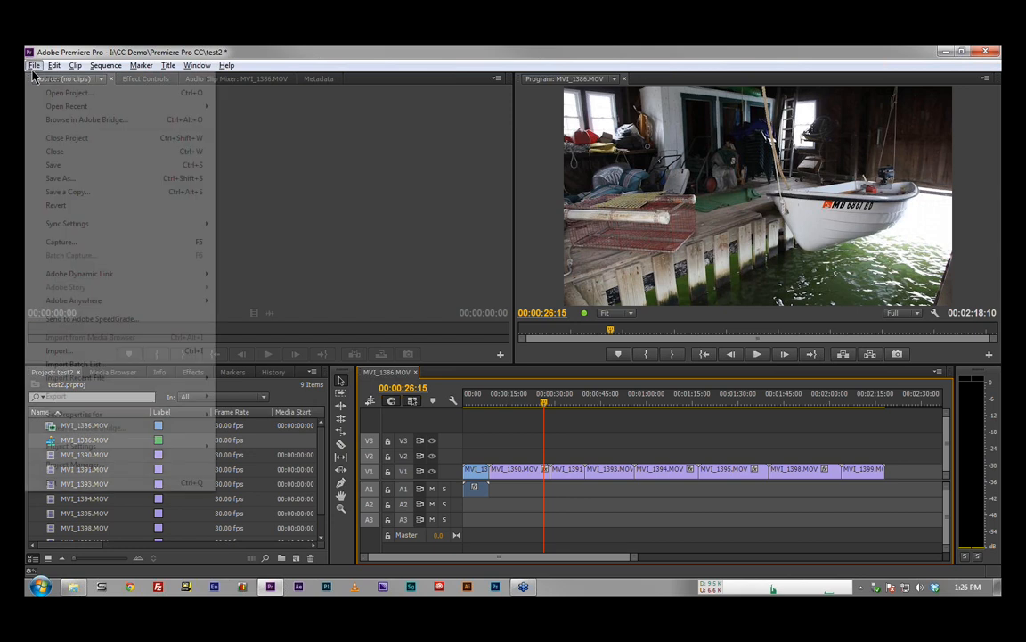
pyautogui.moveTo(107, 396)
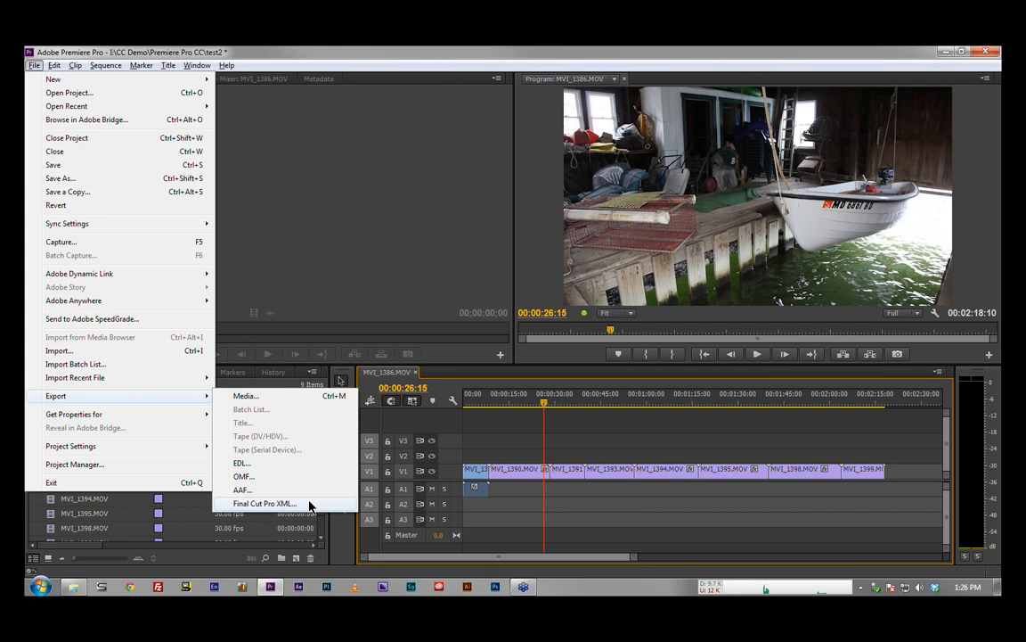
pyautogui.click(325, 313)
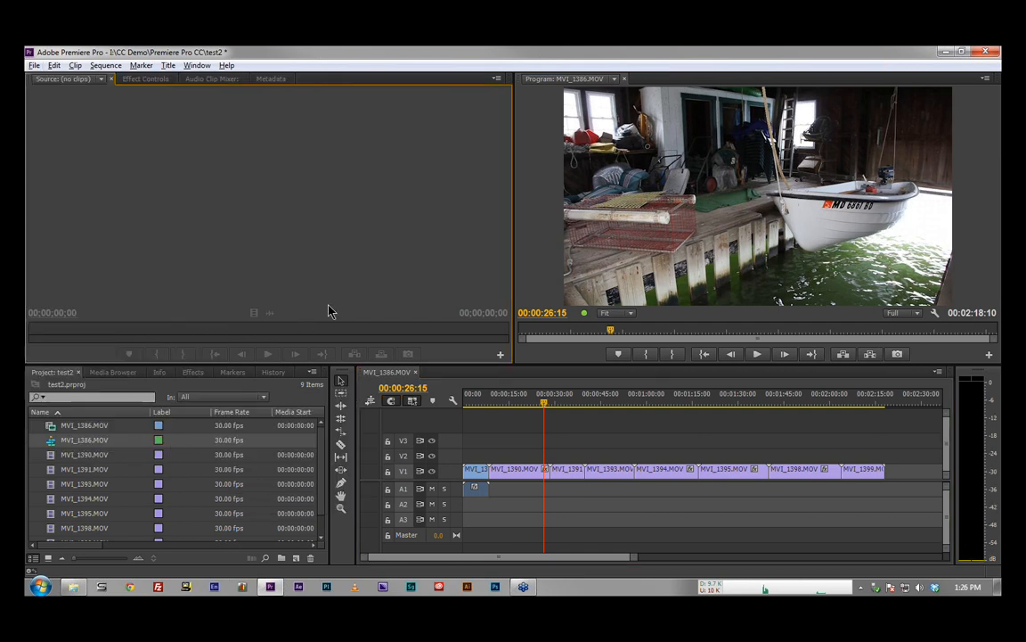
# Step: Delete all clips and the sequence from the test2 project
pyautogui.click(93, 426)
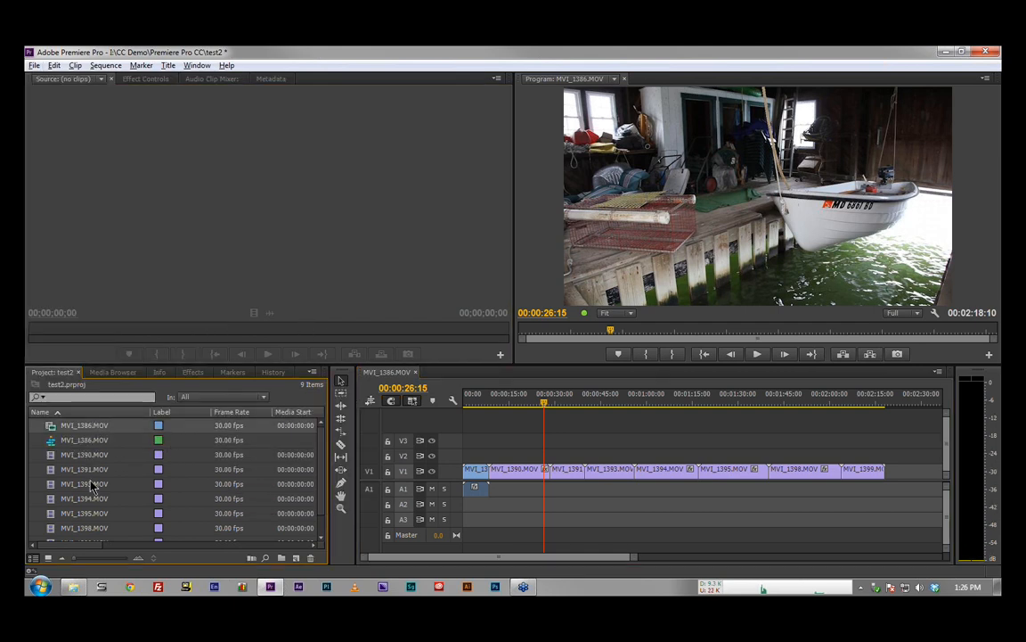
pyautogui.hotkey('ctrl', 'a')
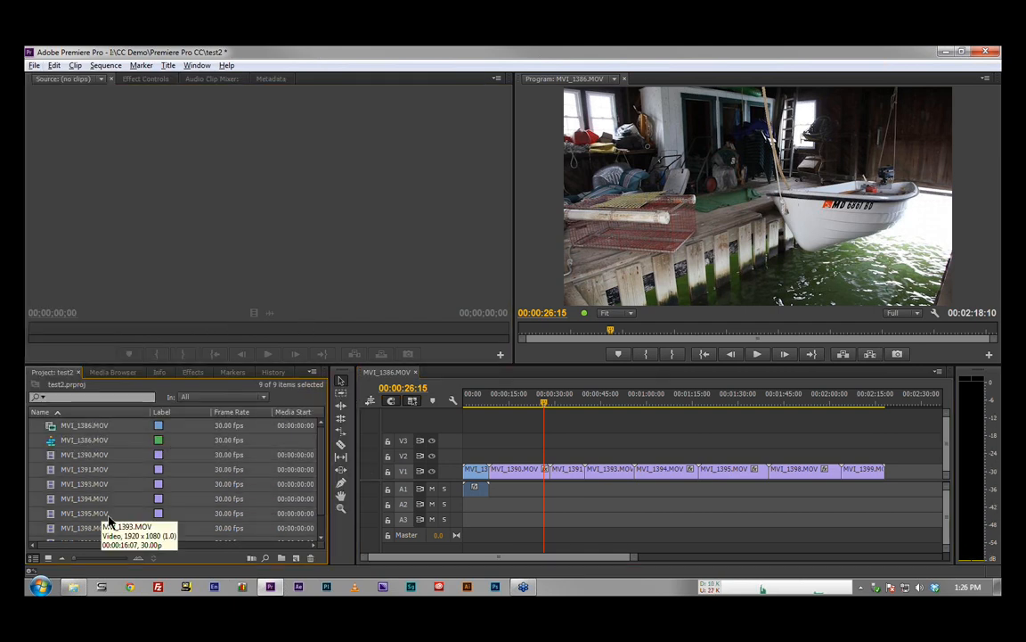
pyautogui.click(309, 560)
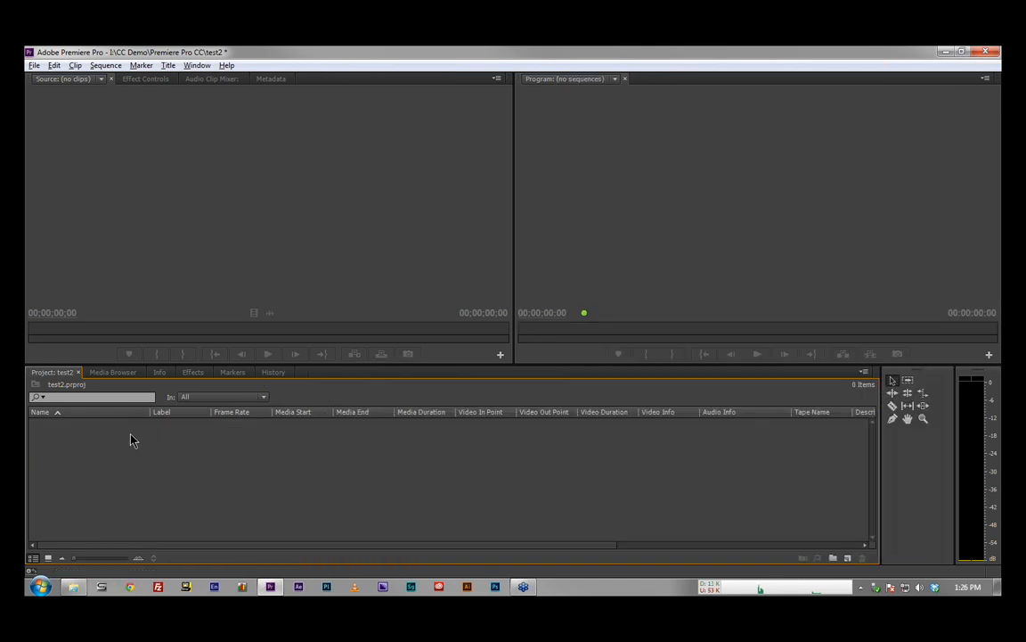
# Step: Reset the Editing workspace to its original layout
pyautogui.click(198, 71)
pyautogui.moveTo(252, 79)
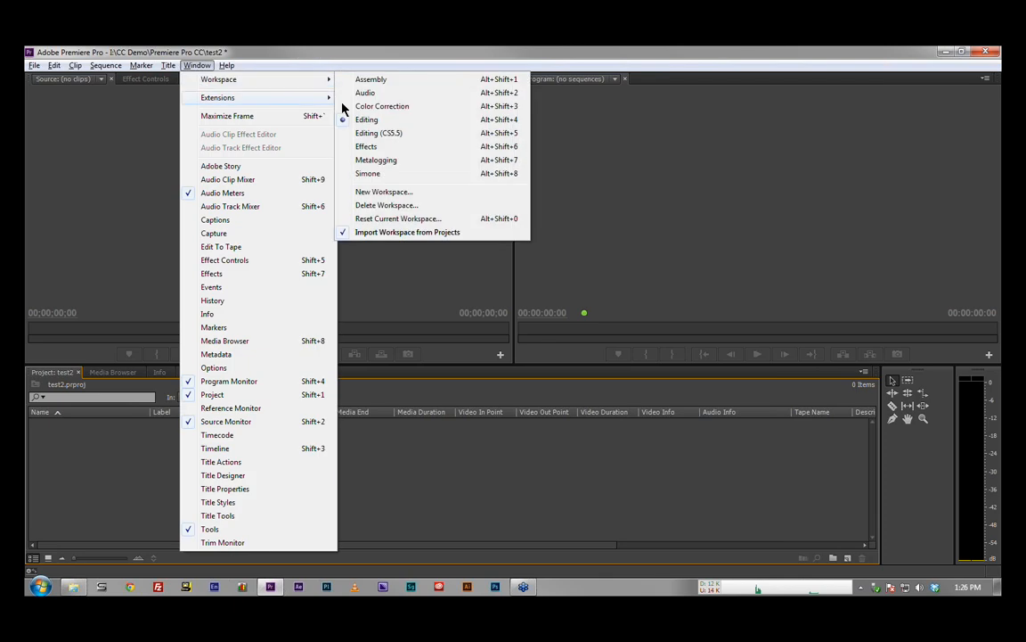
pyautogui.click(401, 218)
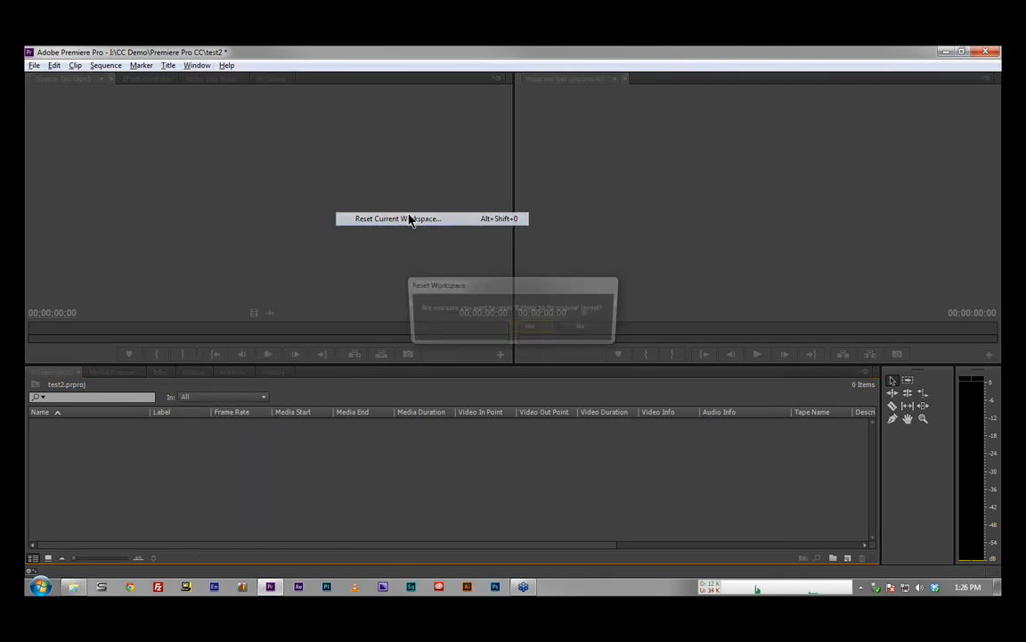
pyautogui.click(535, 329)
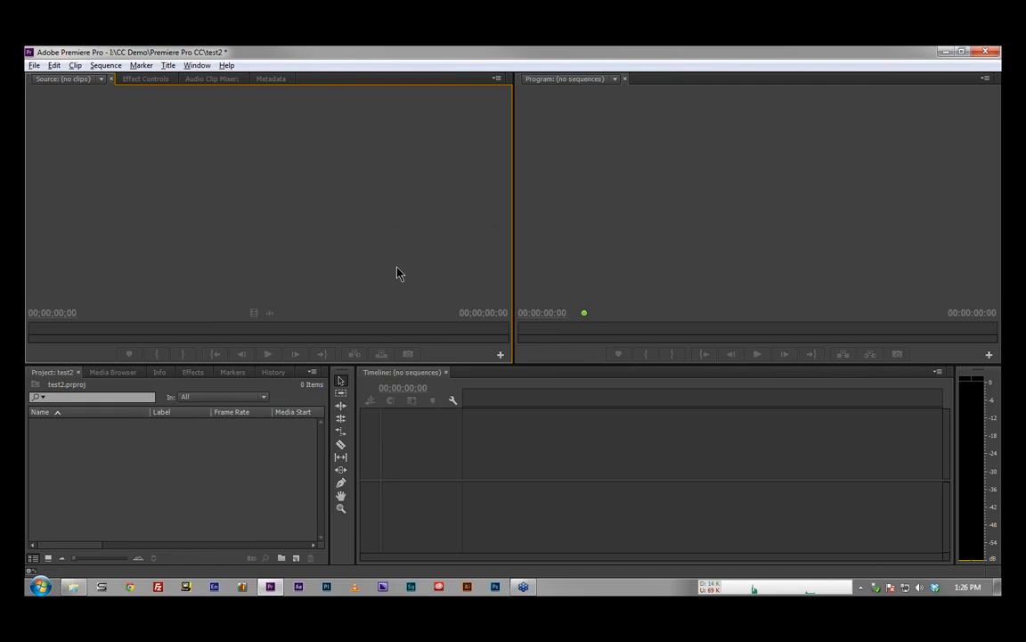
# Step: Browse the I: (Drobo) drive to the SpeedGrade Source folder inside CC Demo > SpeedGrade and show its clips
pyautogui.click(121, 374)
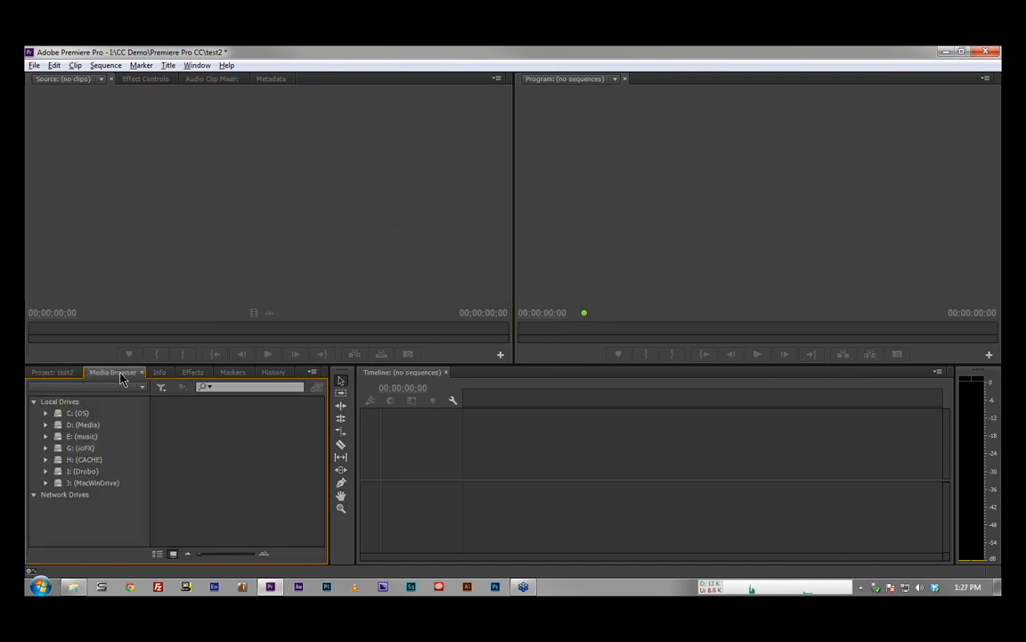
pyautogui.click(67, 374)
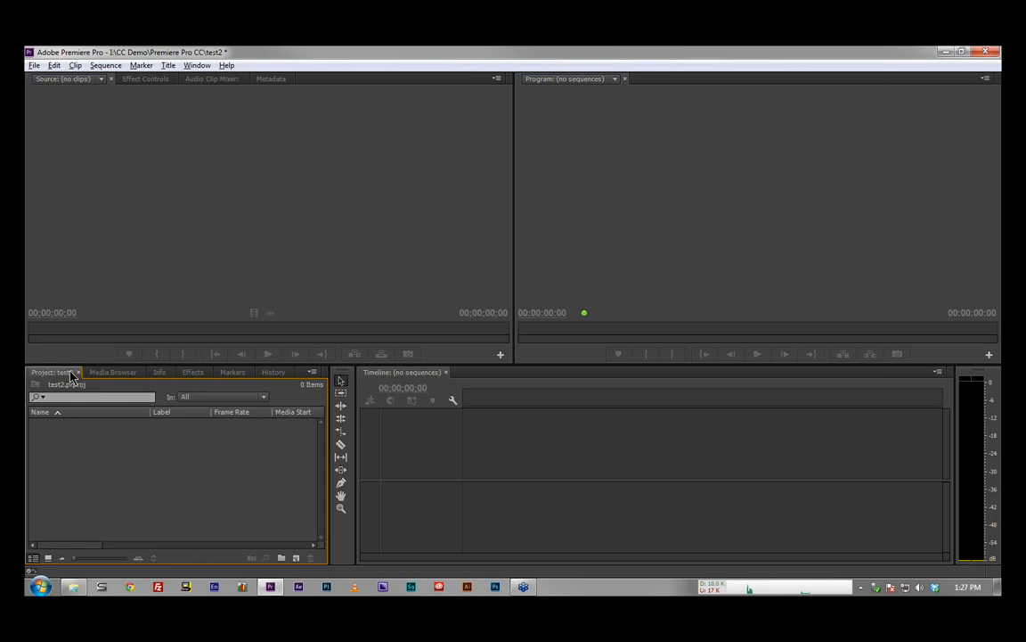
pyautogui.click(104, 374)
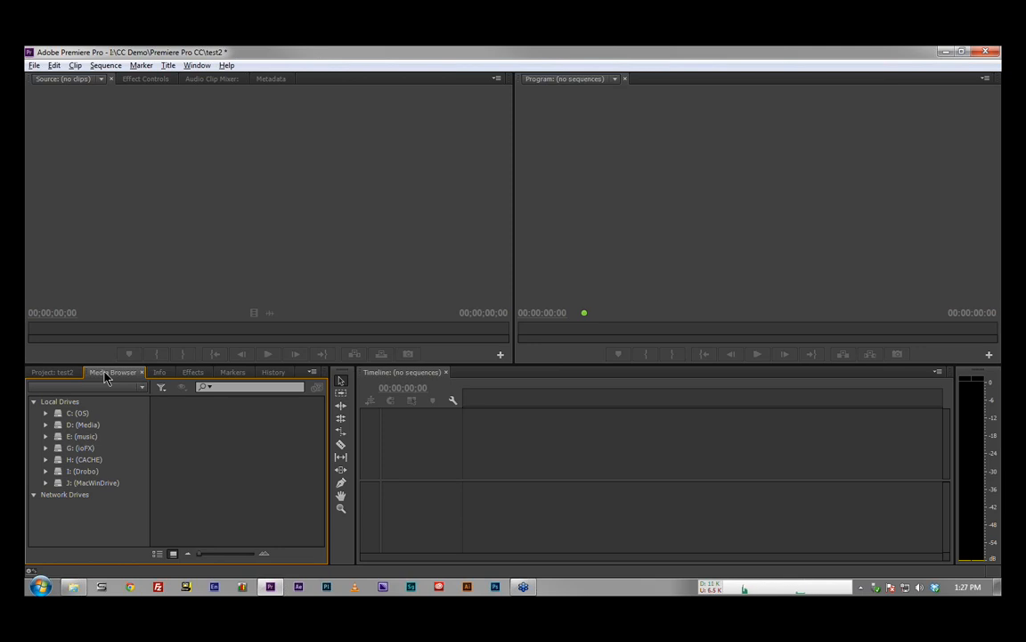
pyautogui.click(46, 470)
pyautogui.scroll(-2, 96, 459)
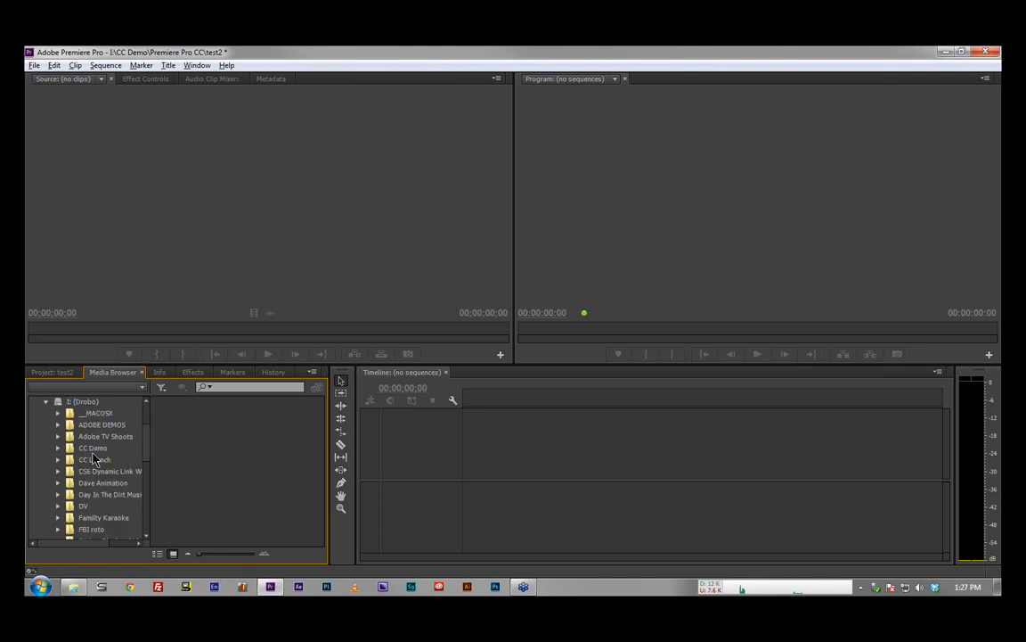
pyautogui.click(59, 448)
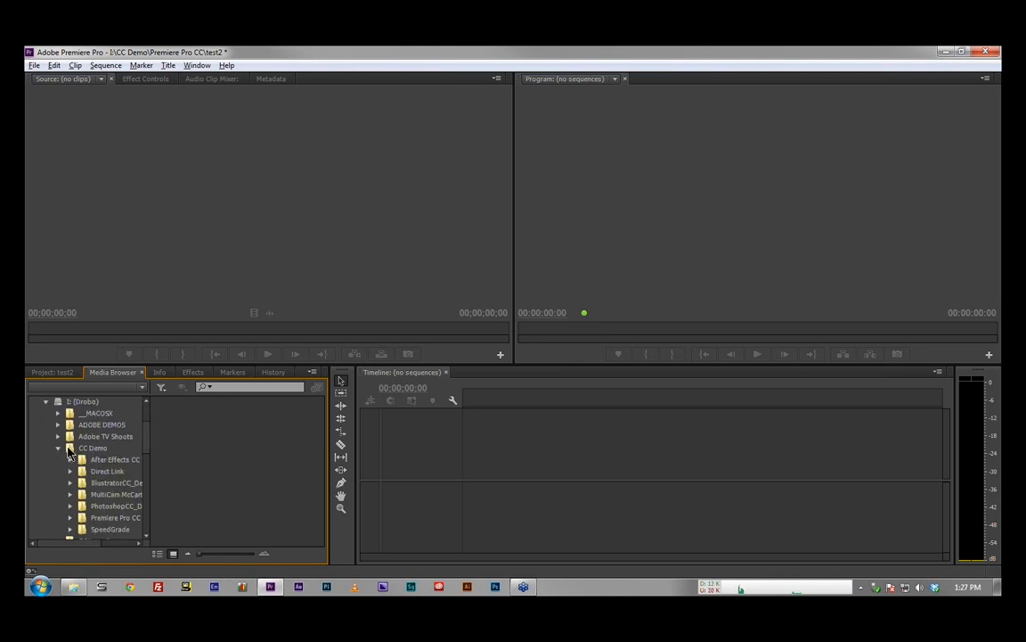
pyautogui.scroll(-1, 71, 481)
pyautogui.click(71, 494)
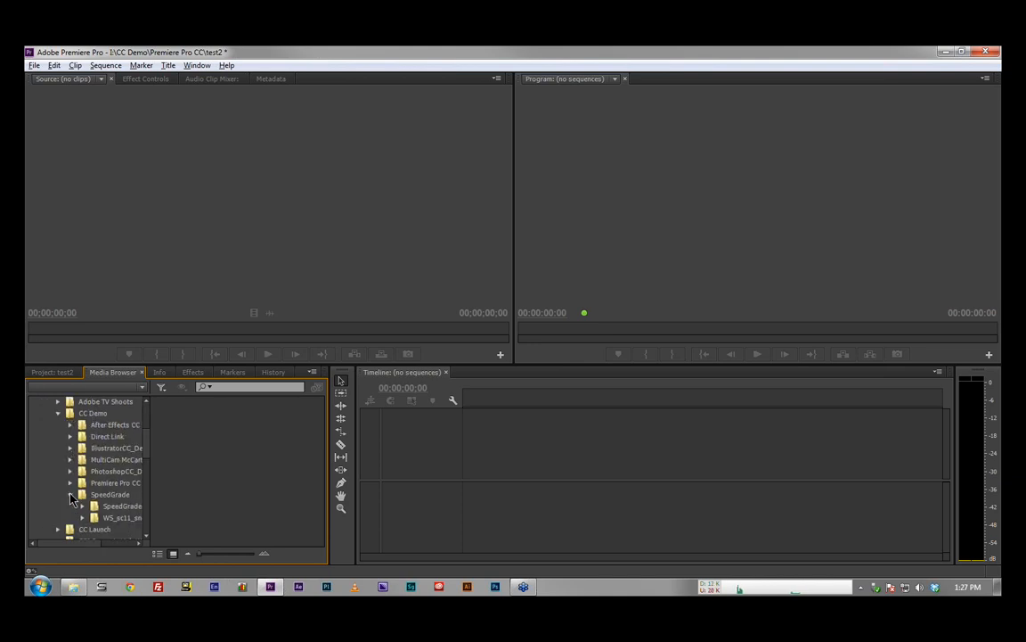
pyautogui.scroll(-1, 80, 485)
pyautogui.click(104, 472)
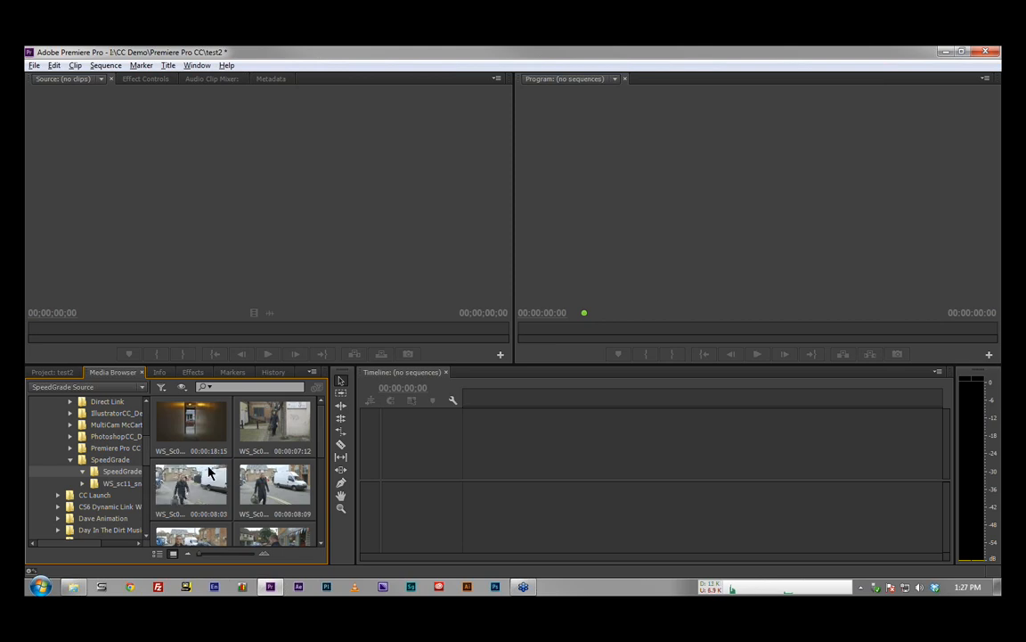
# Step: Maximize the view of the SpeedGrade Source clips and enlarge their thumbnails to a medium size
pyautogui.press('`')
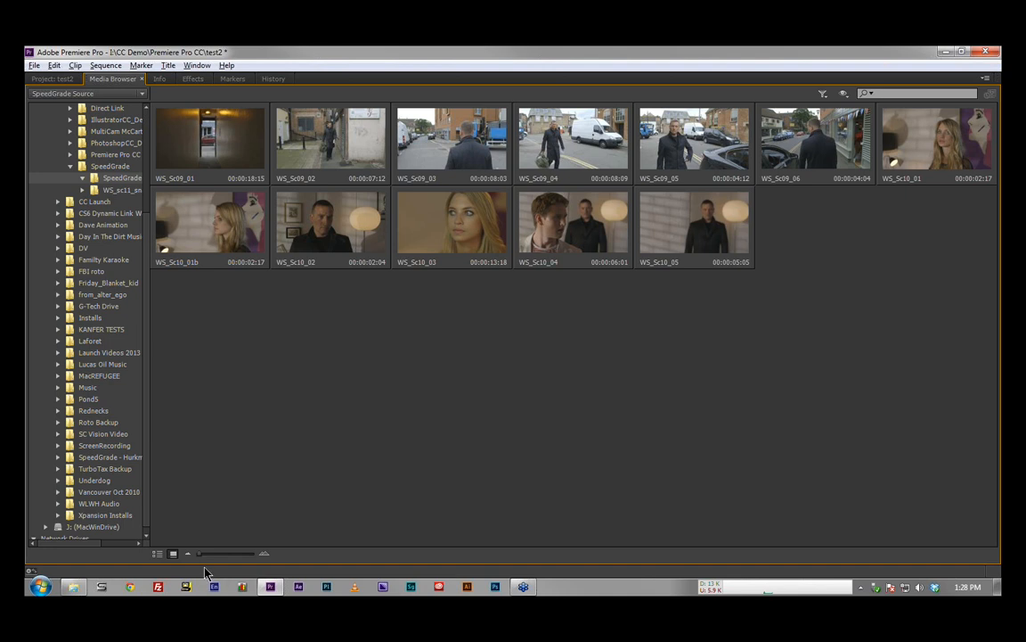
pyautogui.moveTo(201, 554); pyautogui.dragTo(252, 556)
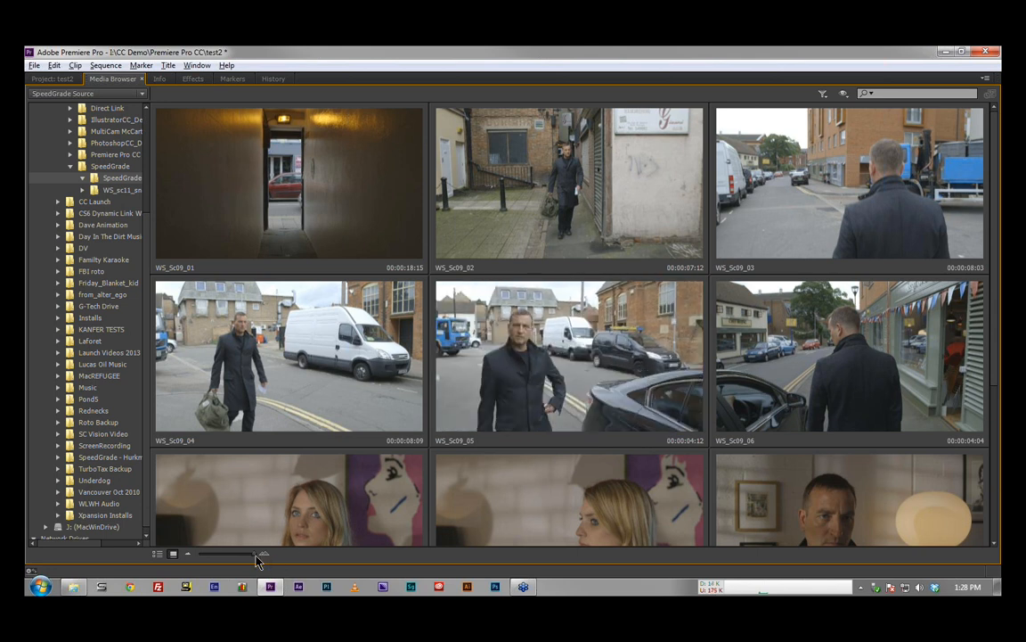
pyautogui.moveTo(255, 556); pyautogui.dragTo(232, 558)
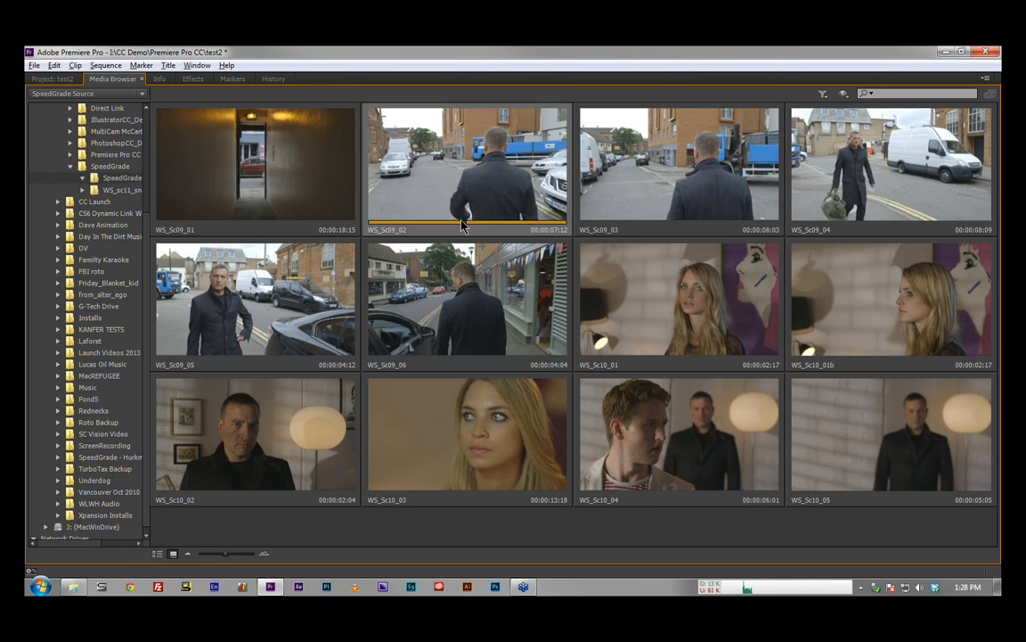
# Step: Preview the WS_Sc09_02 and WS_Sc09_06 clips by scrubbing through their thumbnails
pyautogui.click(417, 203)
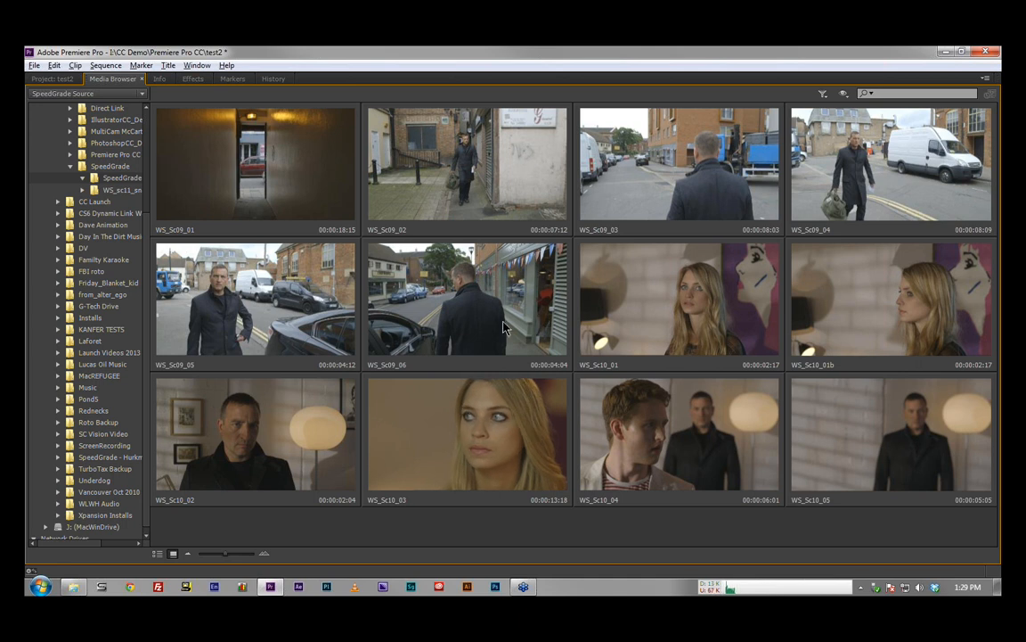
pyautogui.click(468, 355)
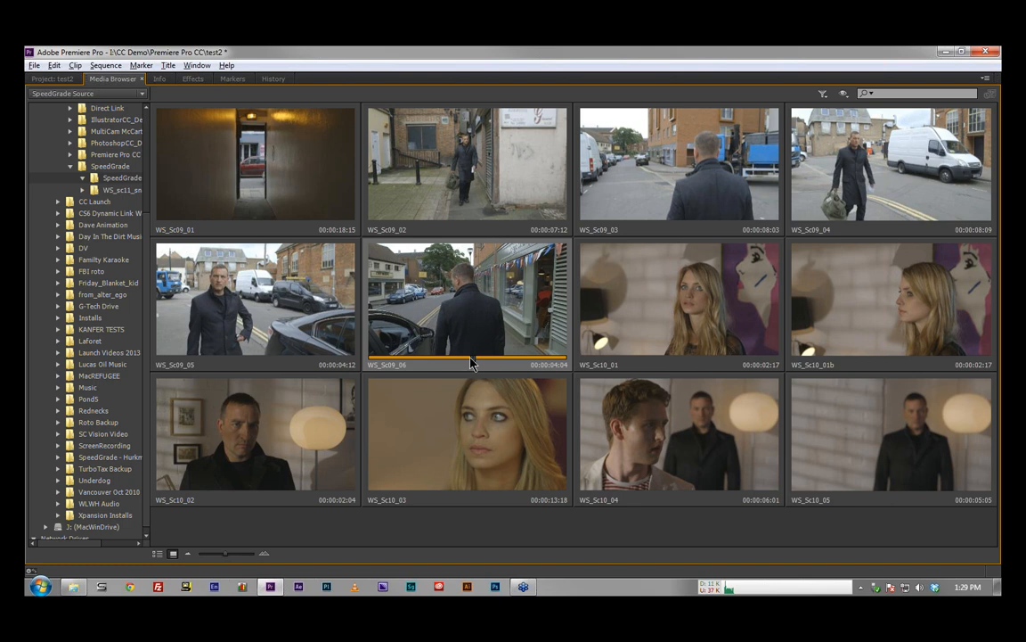
pyautogui.moveTo(521, 361); pyautogui.dragTo(460, 361)
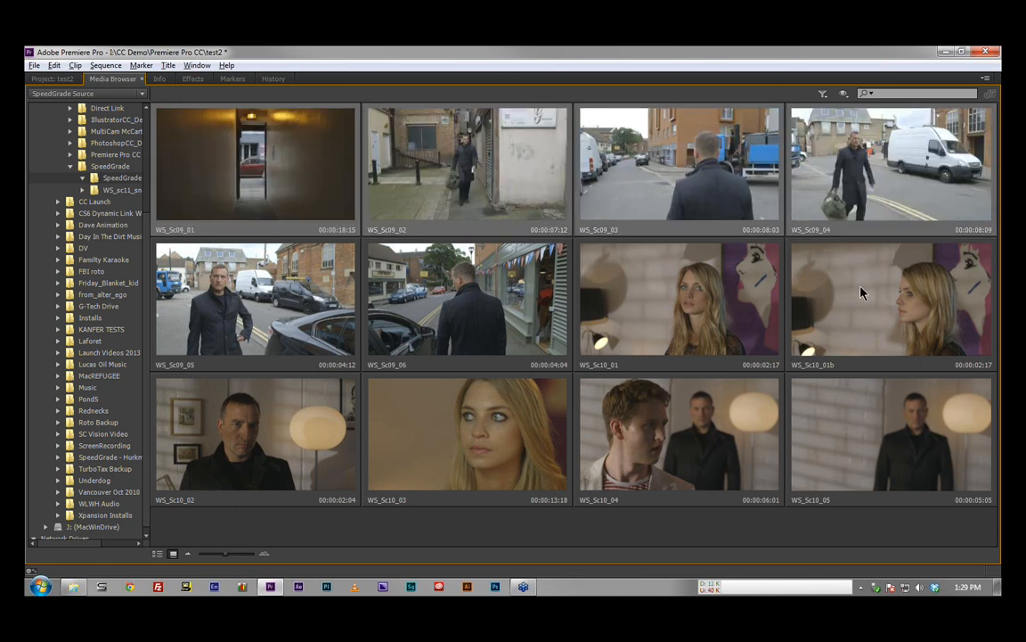
# Step: Import the selected SpeedGrade Source clips into the project and restore the normal workspace view
pyautogui.rightClick(434, 276)
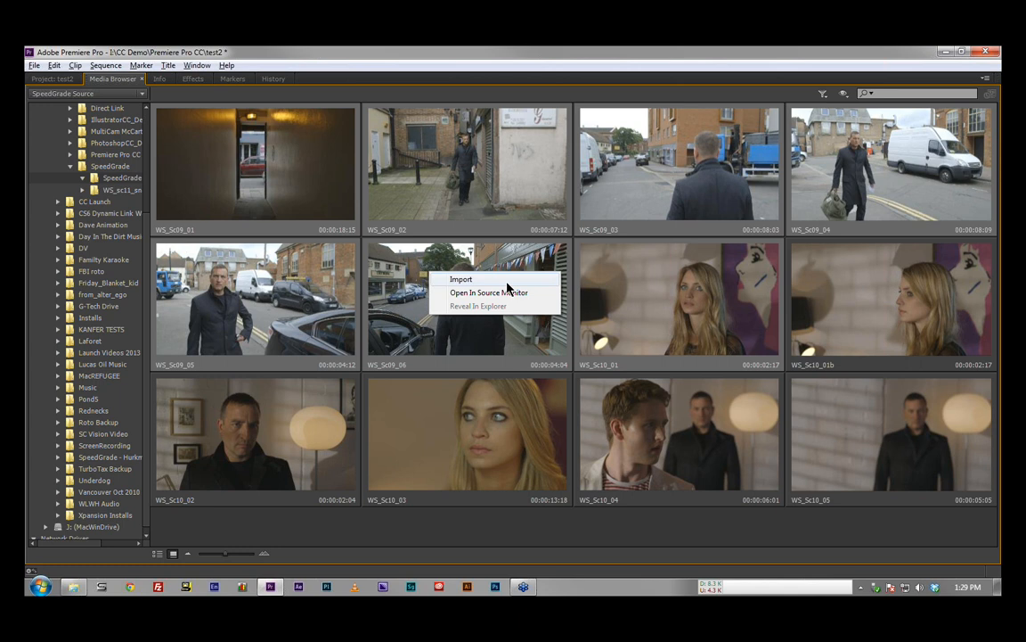
pyautogui.click(506, 281)
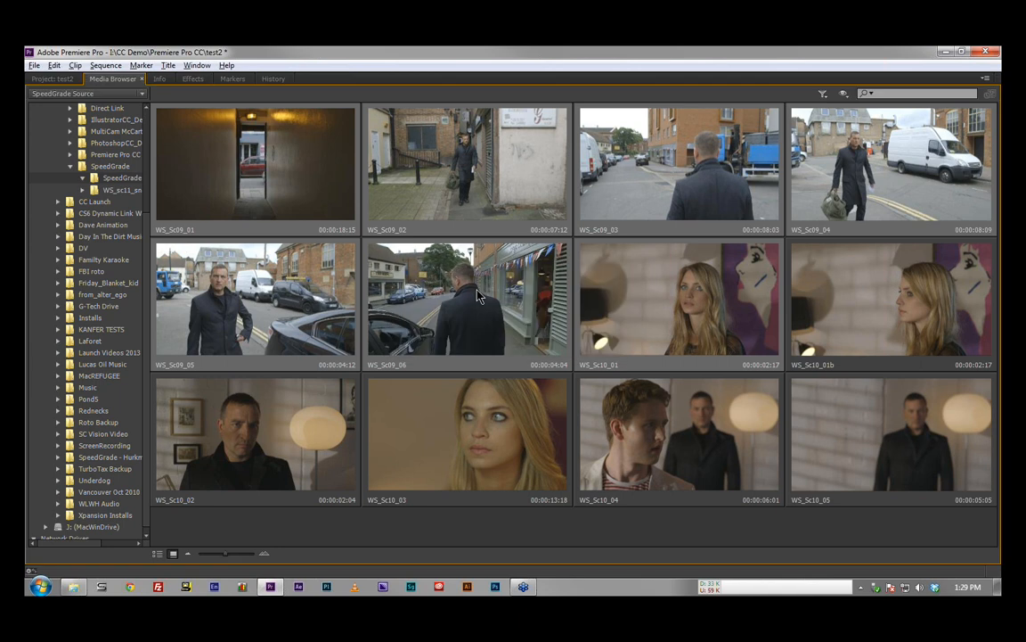
pyautogui.press('`')
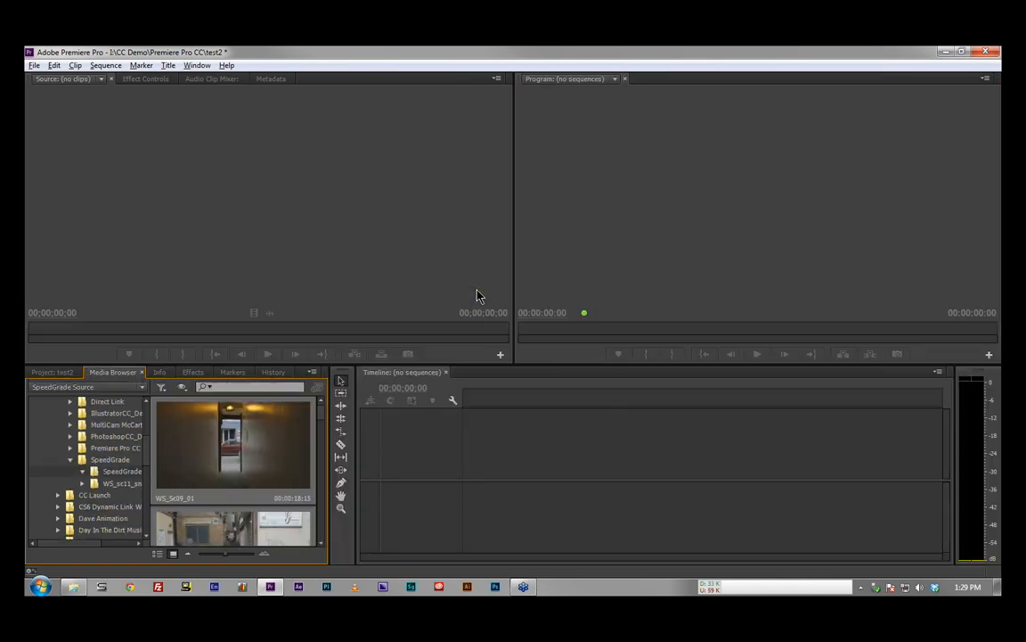
# Step: Show the seven imported project clips as thumbnails, create one new sequence from all of them, and scrub through it
pyautogui.click(66, 373)
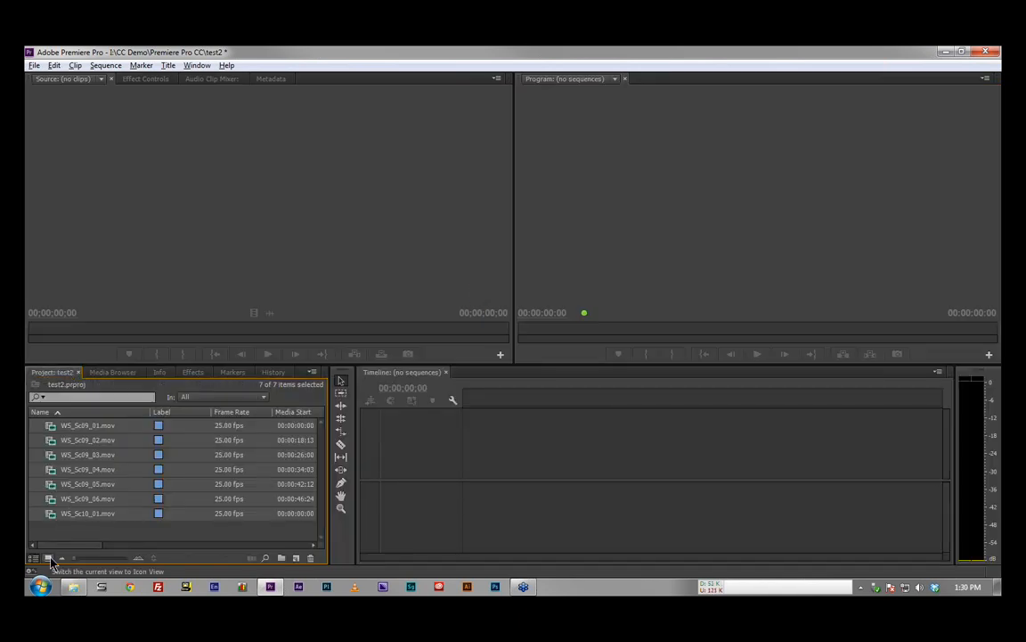
pyautogui.click(49, 558)
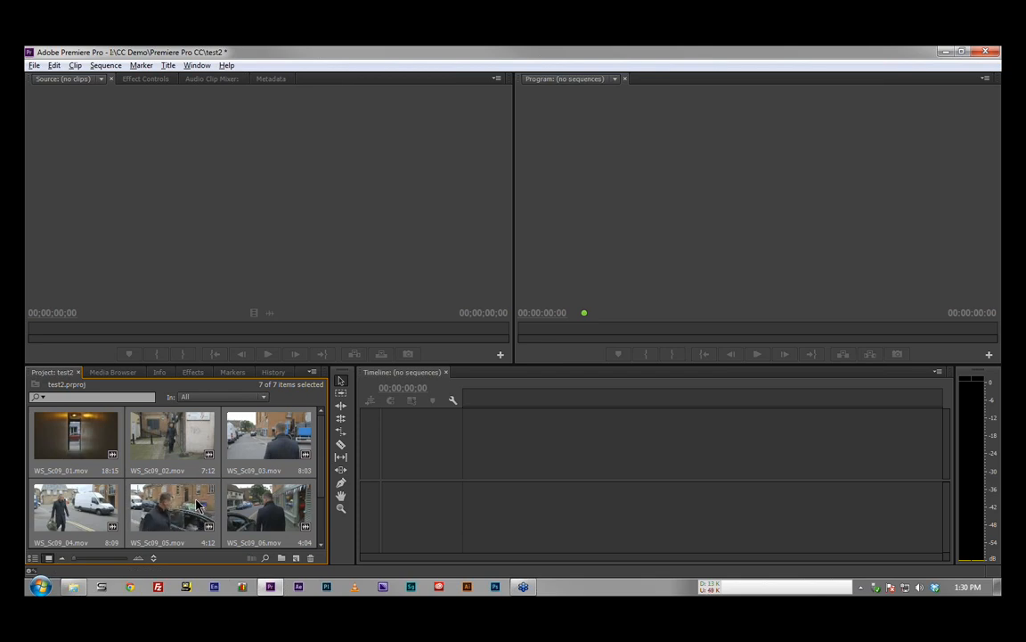
pyautogui.rightClick(170, 427)
pyautogui.click(254, 229)
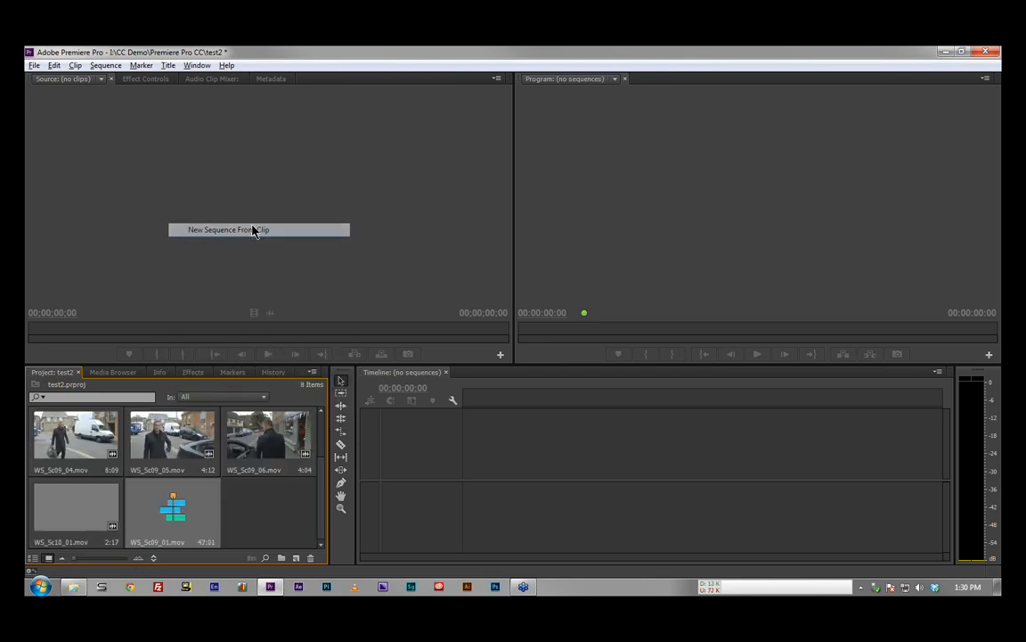
pyautogui.moveTo(497, 404); pyautogui.dragTo(536, 403)
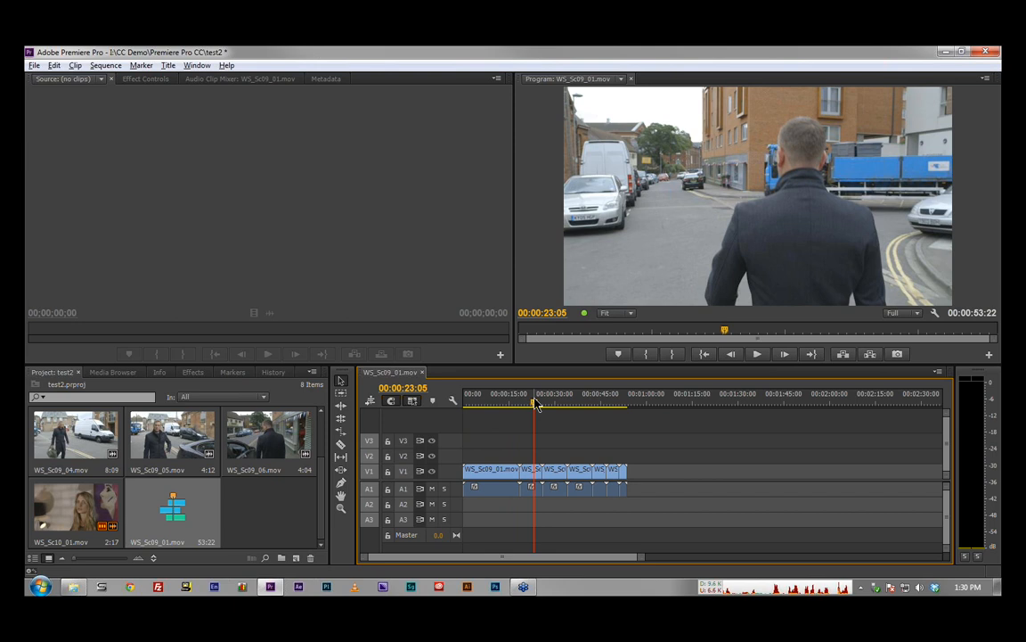
pyautogui.moveTo(535, 403); pyautogui.dragTo(543, 404)
# Step: Delete all clips from the WS_Sc09_01.mov sequence and clear the project selection
pyautogui.moveTo(687, 447); pyautogui.dragTo(455, 494)
pyautogui.press('Delete')
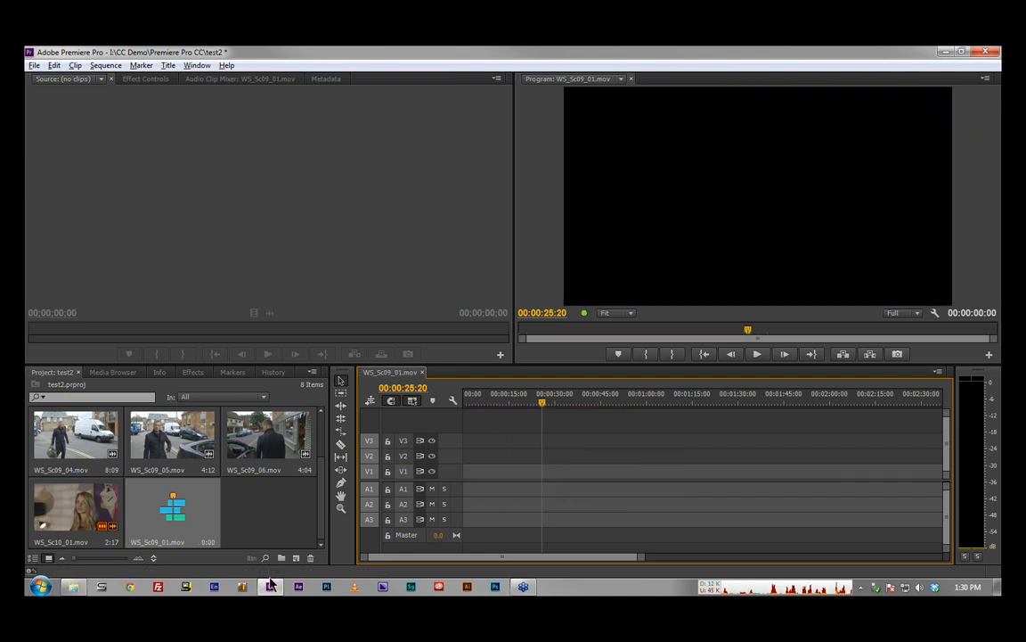
pyautogui.click(294, 515)
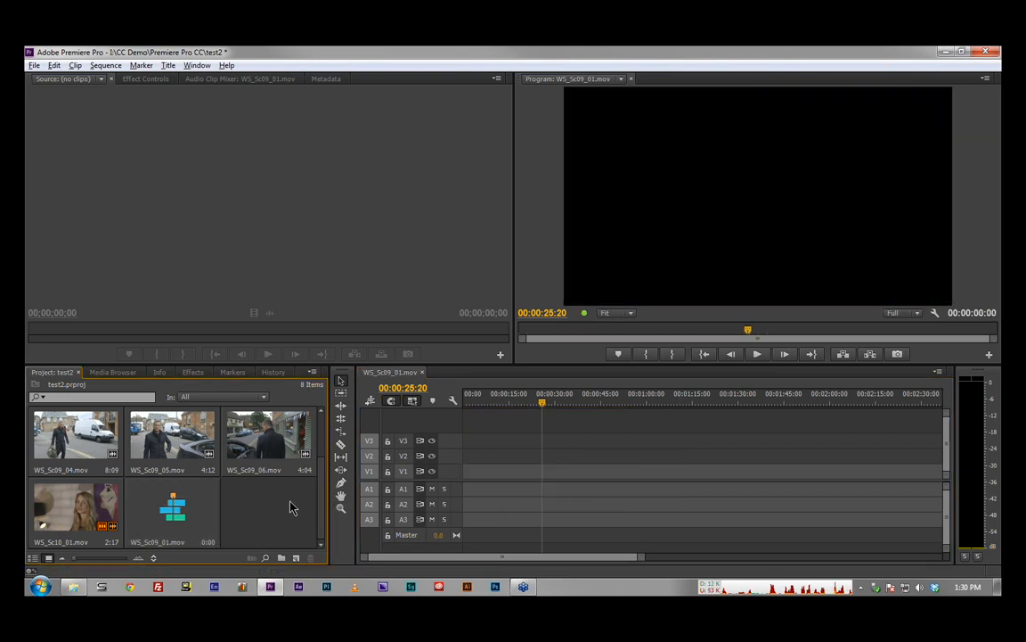
# Step: View the SpeedGrade Source folder with smaller clip thumbnails, and return to the project's contents
pyautogui.click(130, 374)
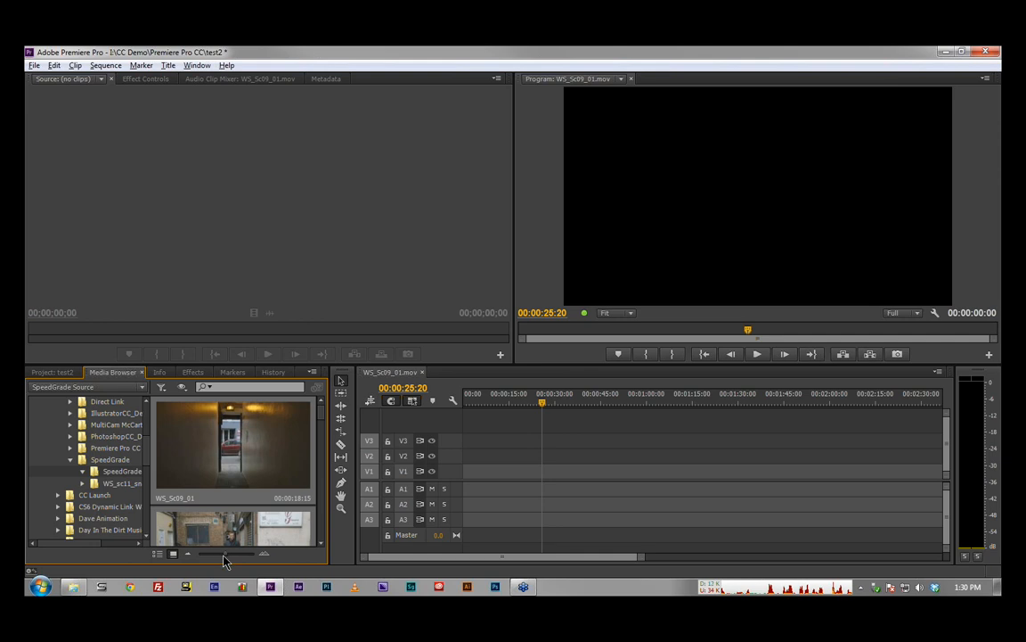
pyautogui.moveTo(223, 554); pyautogui.dragTo(203, 556)
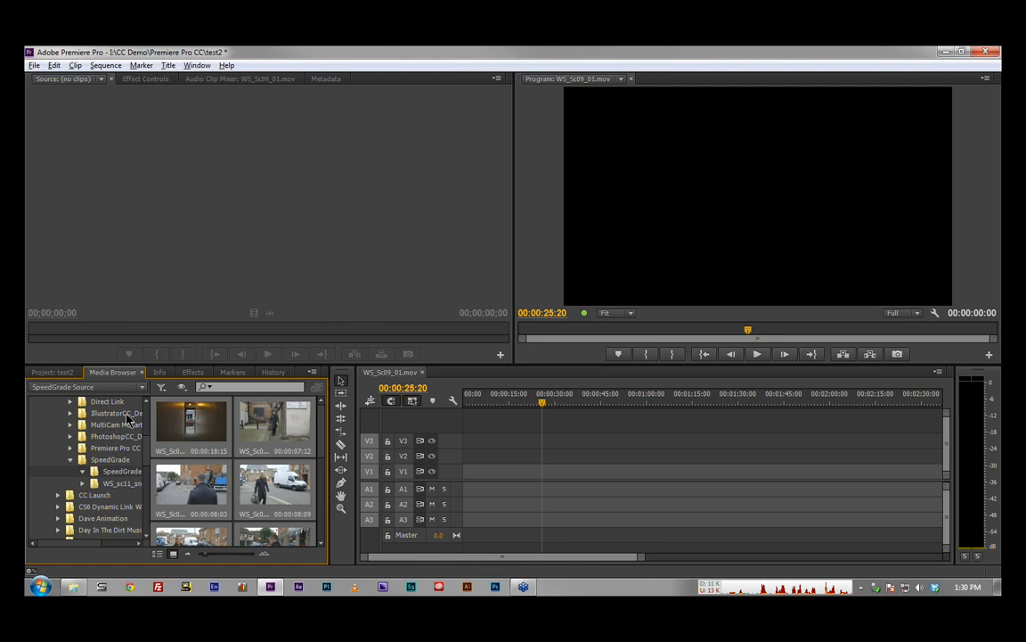
pyautogui.click(69, 376)
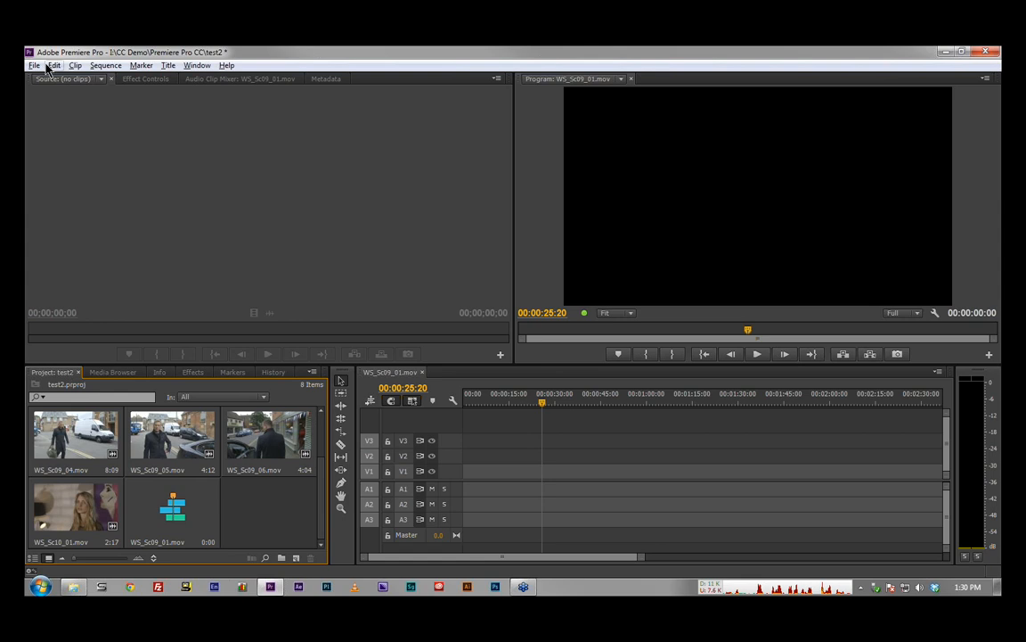
# Step: Close the test2 project without saving changes and open the Premiere Pro Demo v3.11 project
pyautogui.click(33, 65)
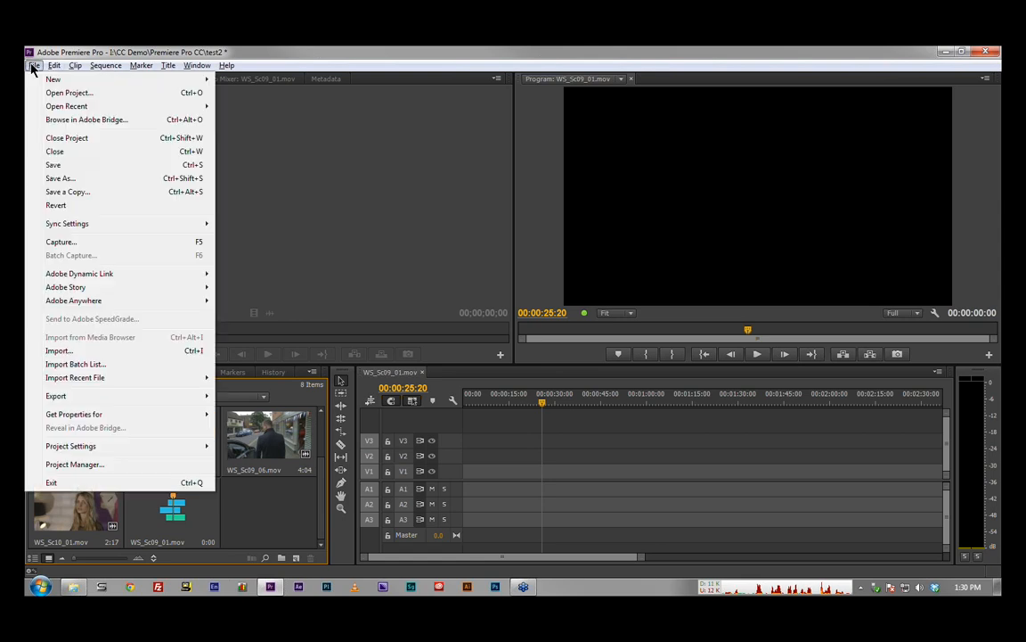
pyautogui.click(81, 139)
pyautogui.click(512, 329)
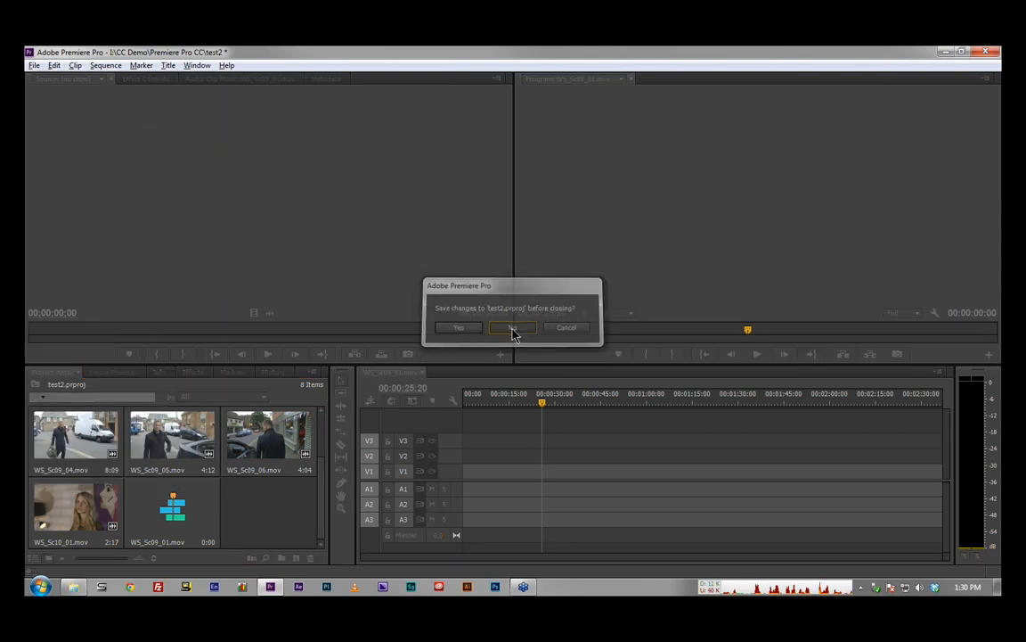
pyautogui.click(430, 361)
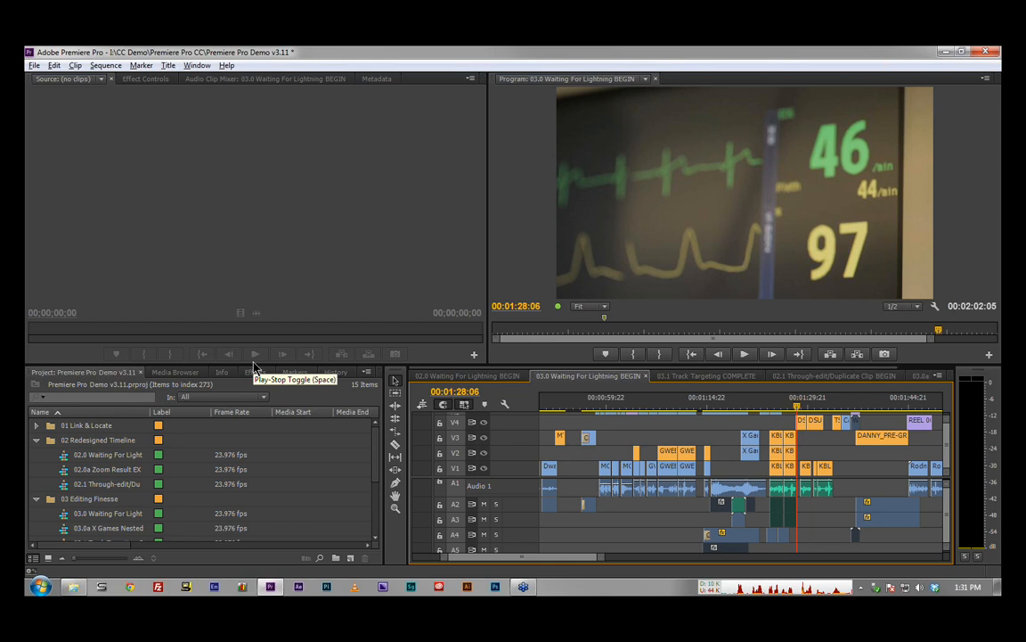
# Step: Collapse the other open bins, open the 01 Link & Locate sequence from its bin, and scrub back to 00:00:11:14
pyautogui.click(36, 441)
pyautogui.click(36, 454)
pyautogui.click(36, 426)
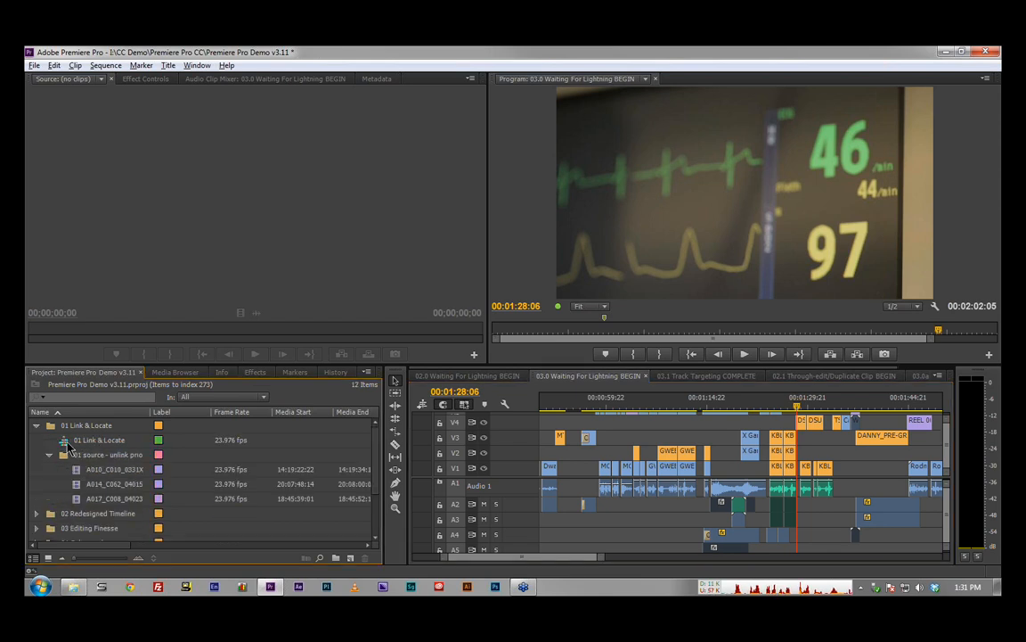
pyautogui.doubleClick(63, 443)
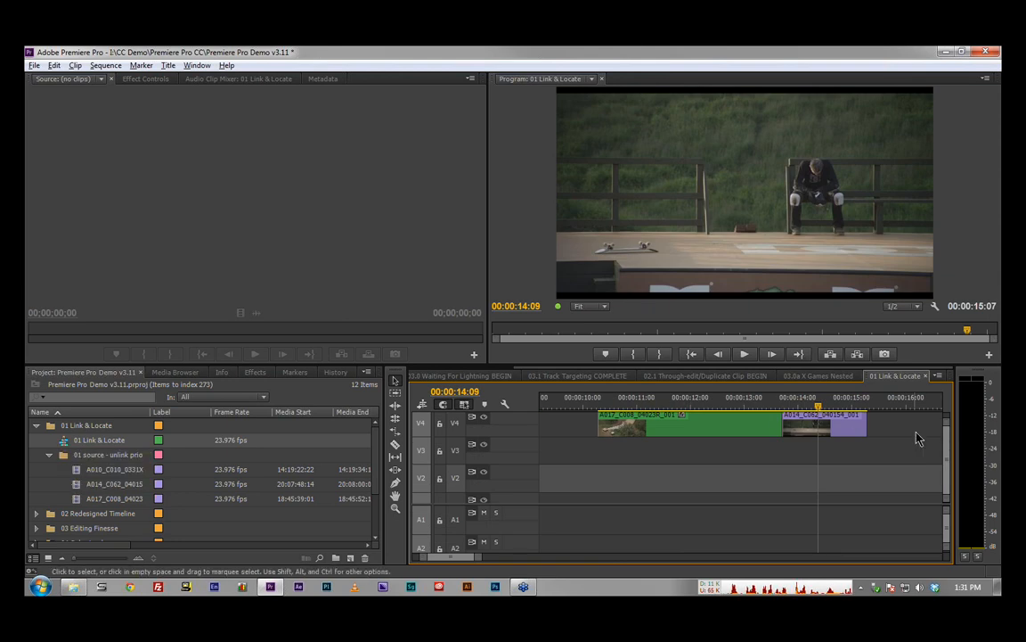
pyautogui.moveTo(946, 427); pyautogui.dragTo(946, 417)
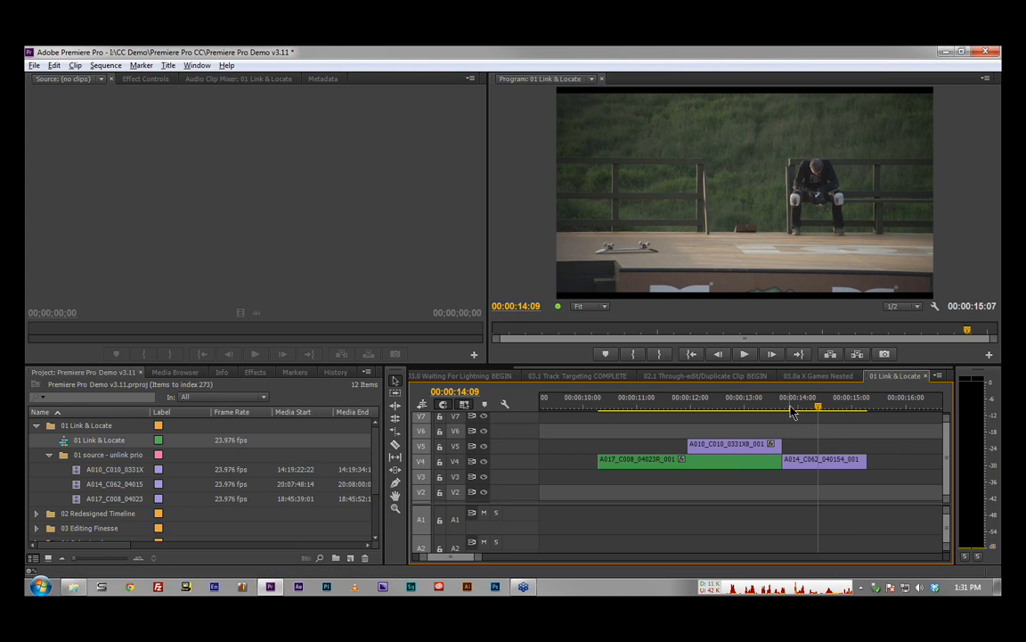
pyautogui.moveTo(793, 408); pyautogui.dragTo(669, 410)
# Step: Make the three source clips in the 01 source bin offline, keeping their media files on disk, and check the sequence
pyautogui.moveTo(69, 475); pyautogui.dragTo(77, 501)
pyautogui.rightClick(77, 501)
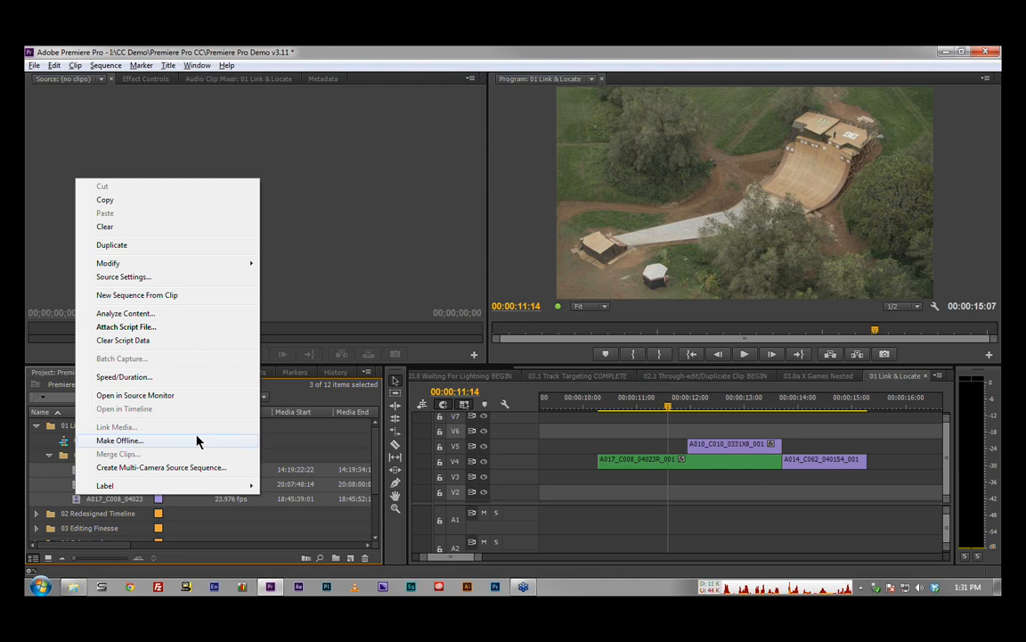
pyautogui.click(197, 442)
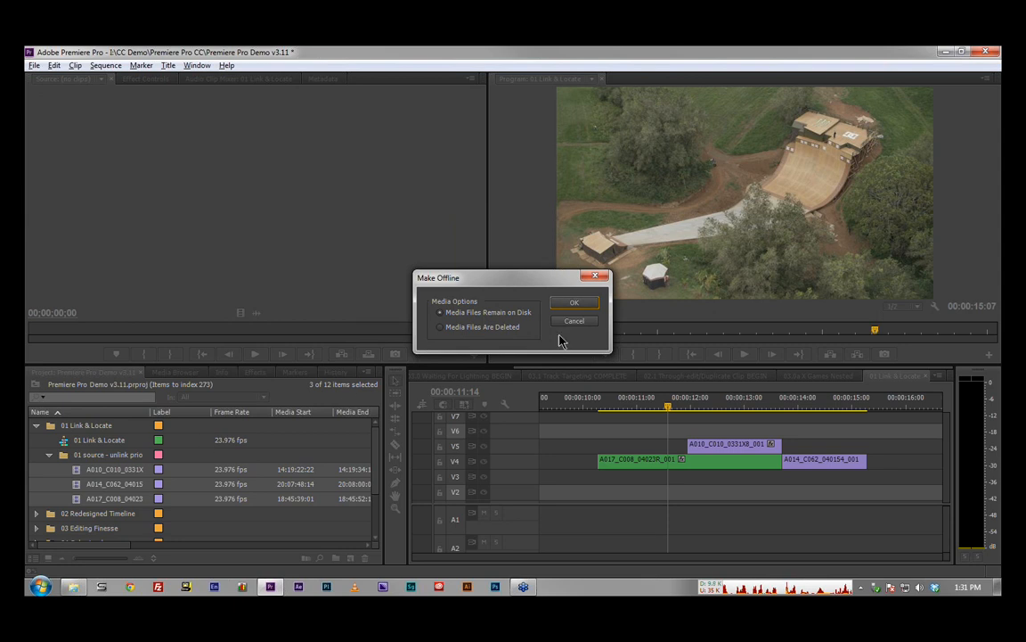
pyautogui.click(576, 304)
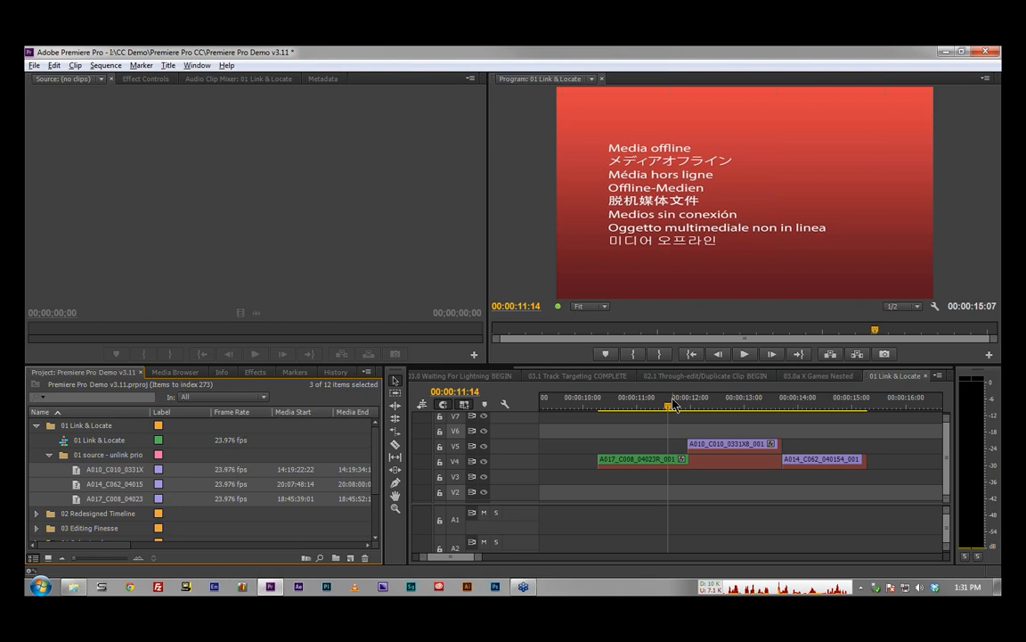
pyautogui.moveTo(674, 405)
pyautogui.mouseDown()
pyautogui.moveTo(728, 405)
pyautogui.moveTo(657, 406)
pyautogui.mouseUp()
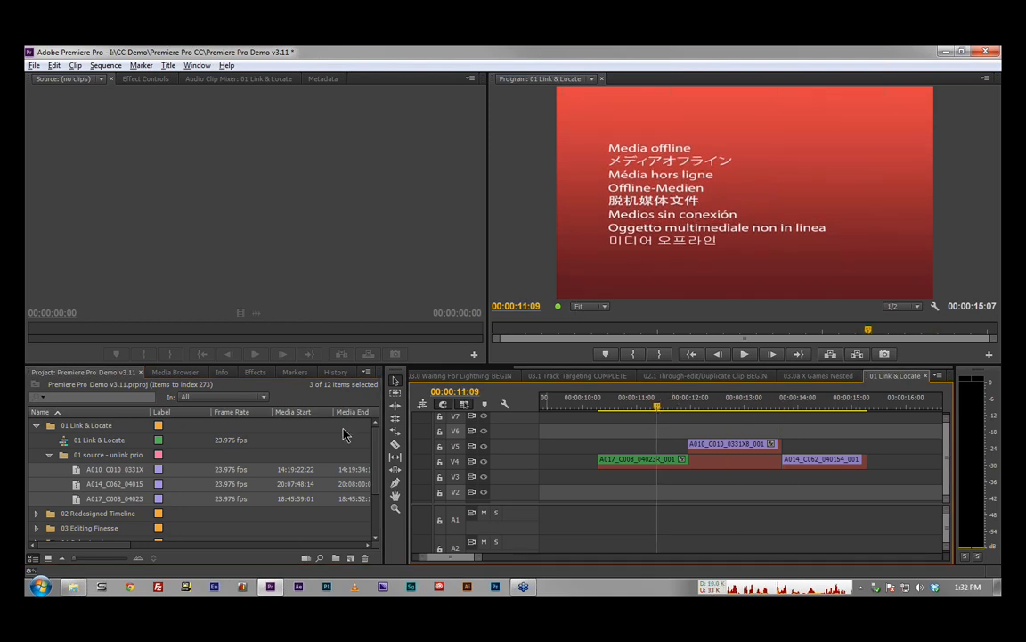
# Step: Start Link Media for the three offline source clips and turn off matching by file extension
pyautogui.rightClick(78, 473)
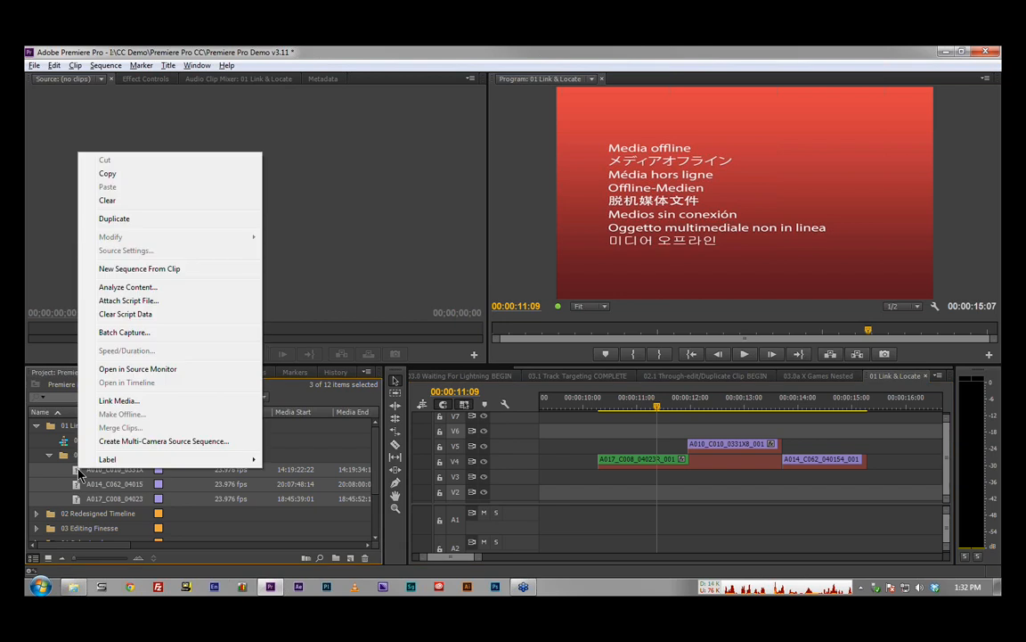
pyautogui.click(178, 406)
pyautogui.moveTo(579, 328); pyautogui.dragTo(203, 159)
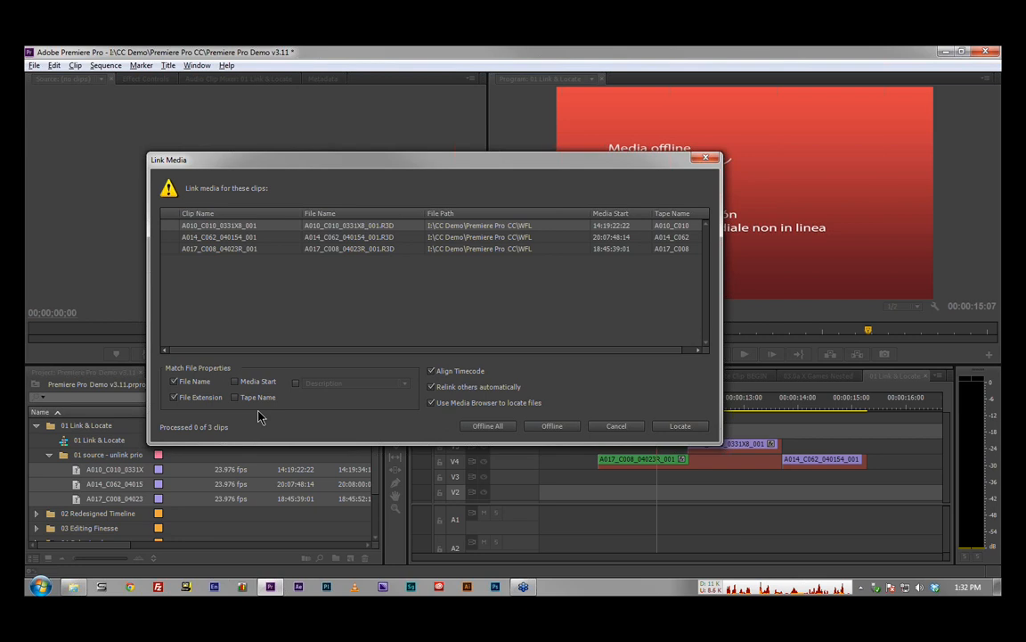
pyautogui.click(176, 399)
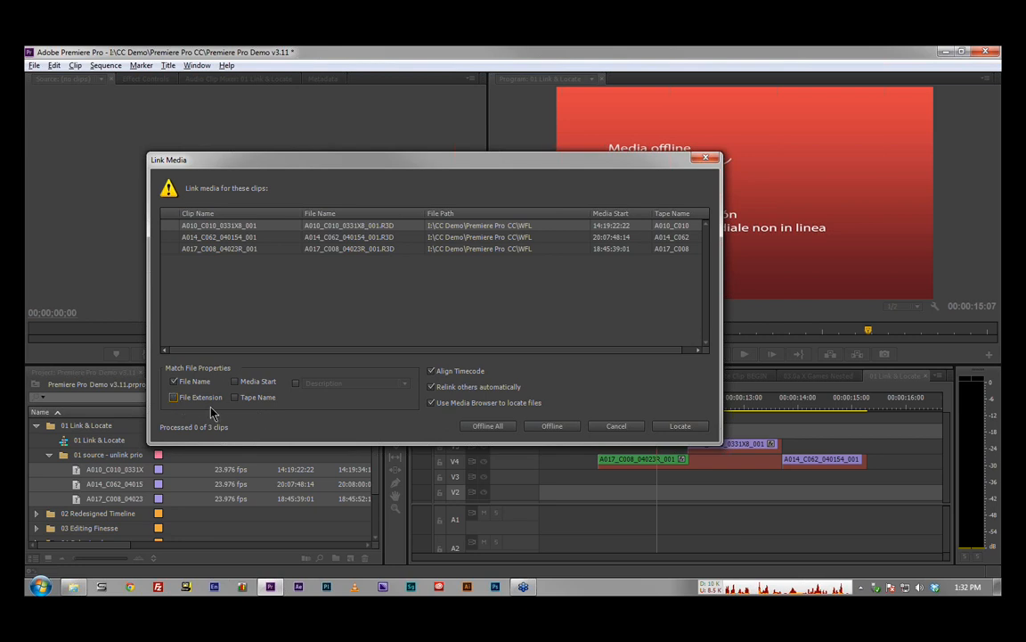
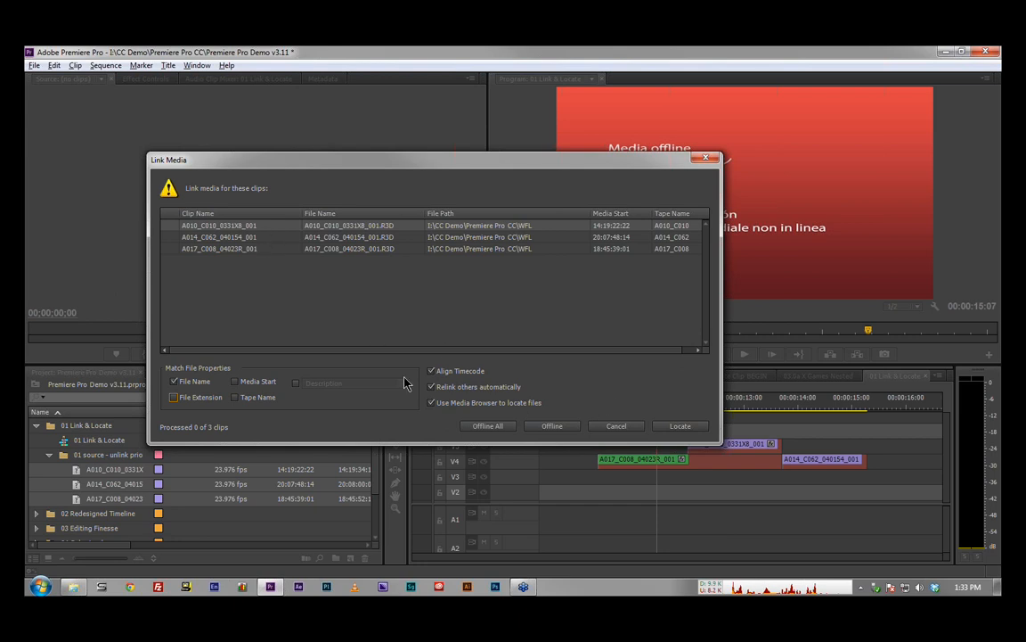
# Step: Relink the three offline clips by locating A010_C010_0331X8_001.R3D in the WFL folder, and scrub the sequence back to 00:00:10:23
pyautogui.click(683, 427)
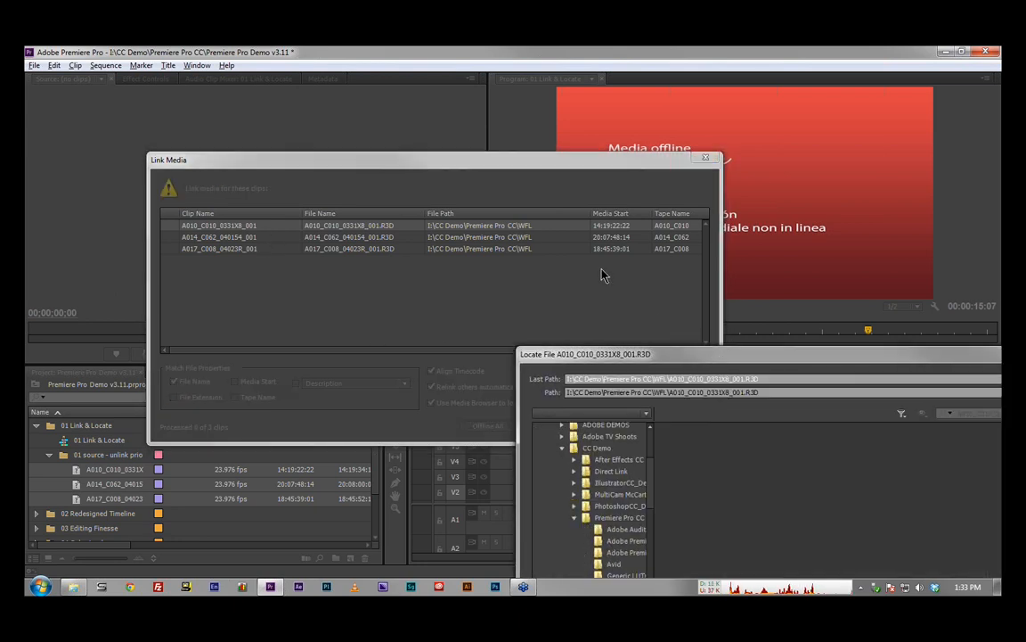
pyautogui.moveTo(715, 354); pyautogui.dragTo(383, 126)
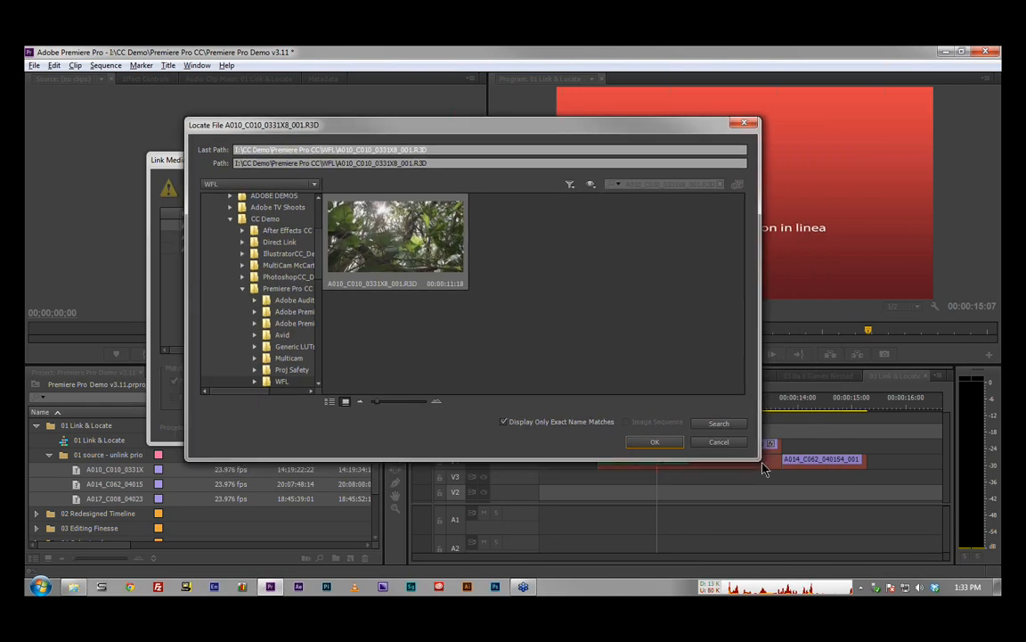
pyautogui.moveTo(760, 460); pyautogui.dragTo(841, 526)
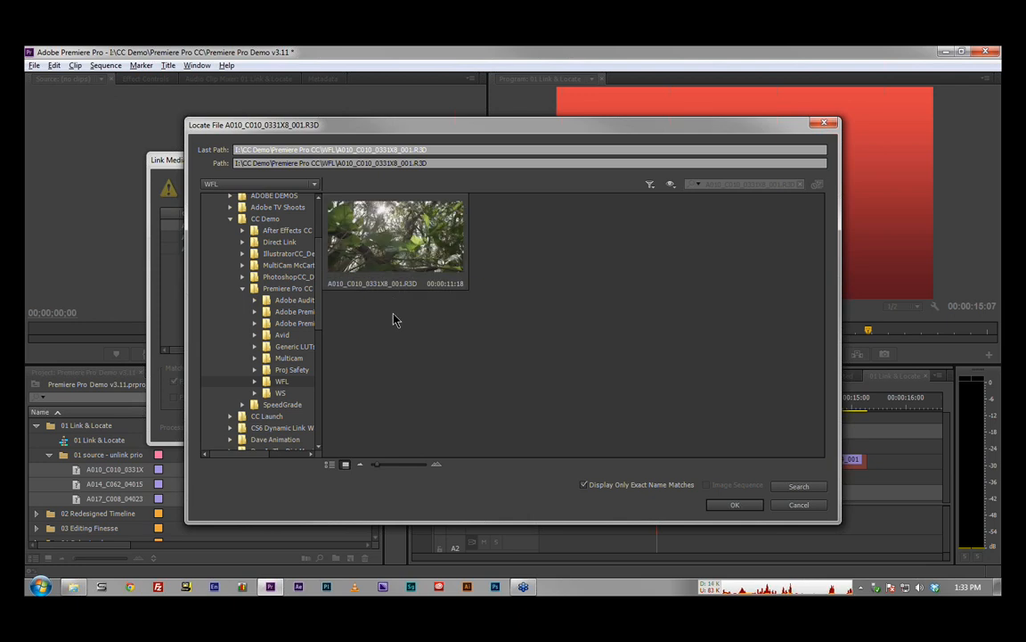
pyautogui.click(584, 487)
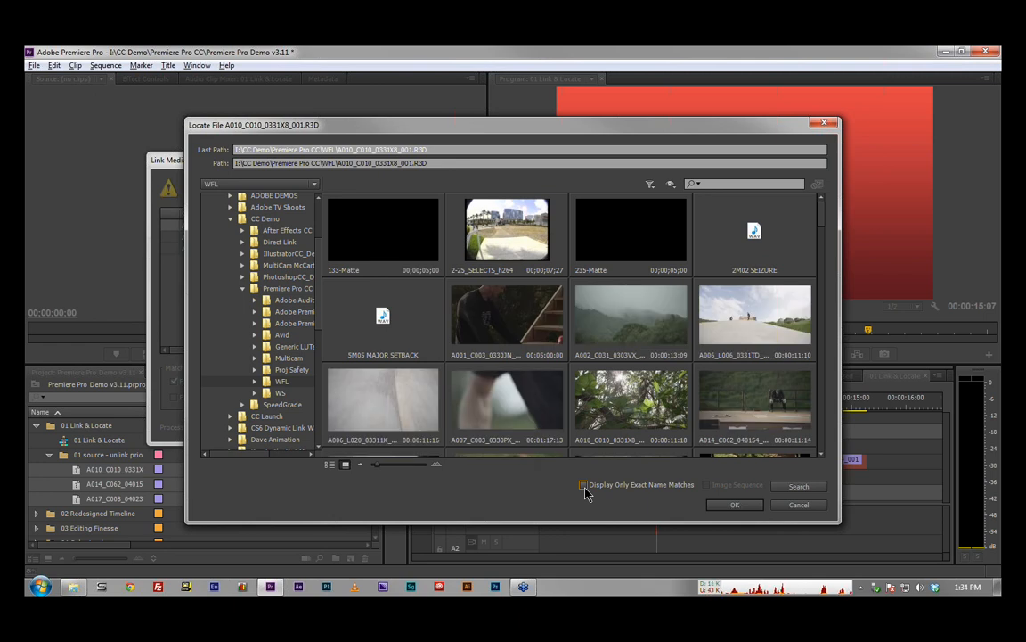
pyautogui.click(584, 486)
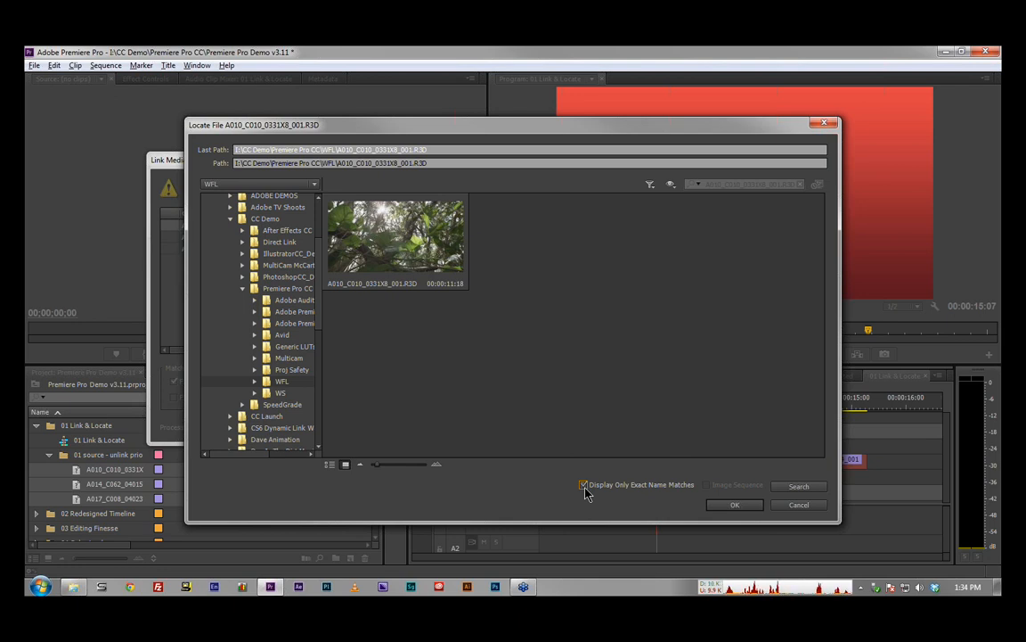
pyautogui.click(744, 508)
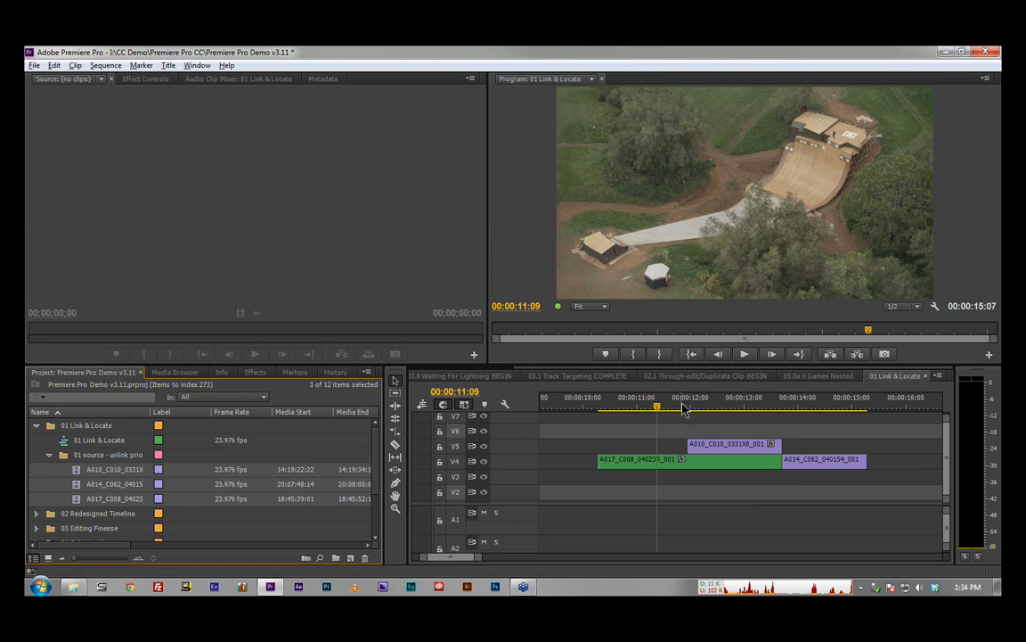
pyautogui.moveTo(684, 408); pyautogui.dragTo(634, 410)
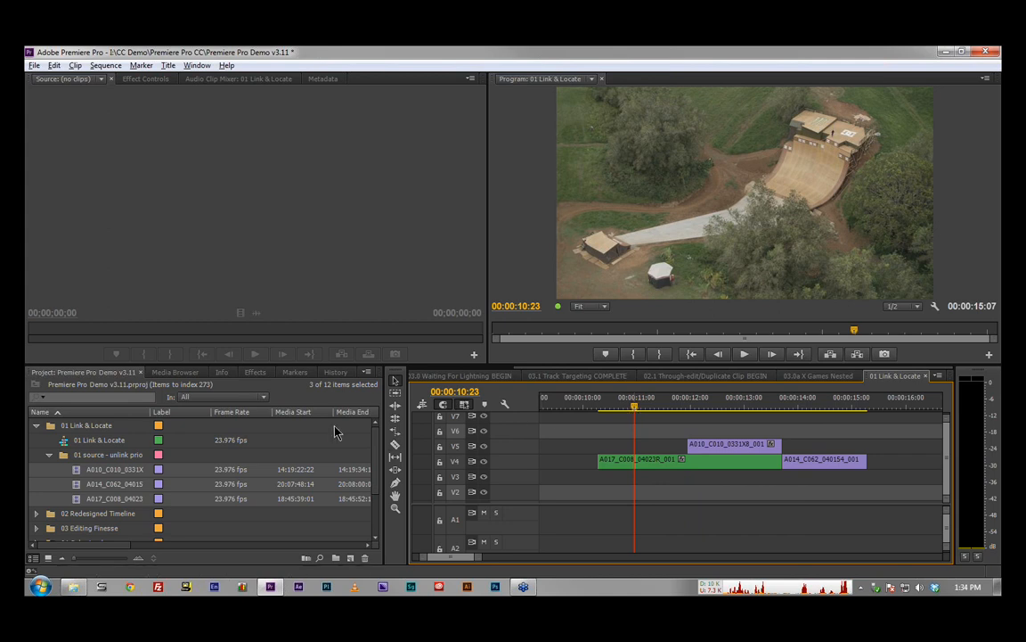
# Step: Browse the I: (Drobo) drive in the Media Browser to CC Demo > Premiere Pro CC, and enlarge the view until full folder names fit
pyautogui.click(178, 373)
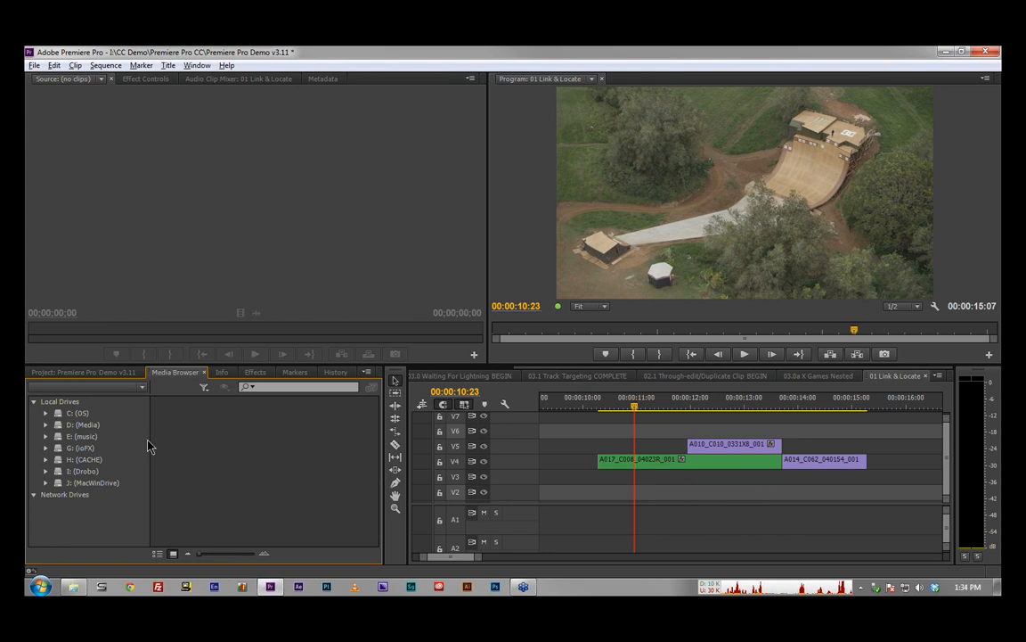
pyautogui.click(45, 470)
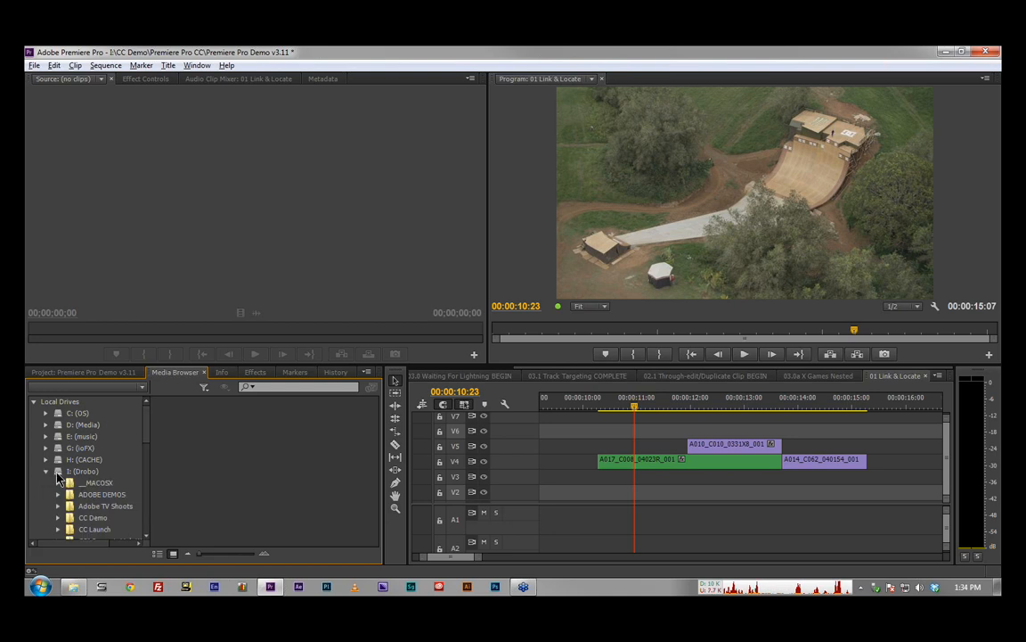
pyautogui.scroll(-1, 57, 479)
pyautogui.scroll(-1, 57, 479)
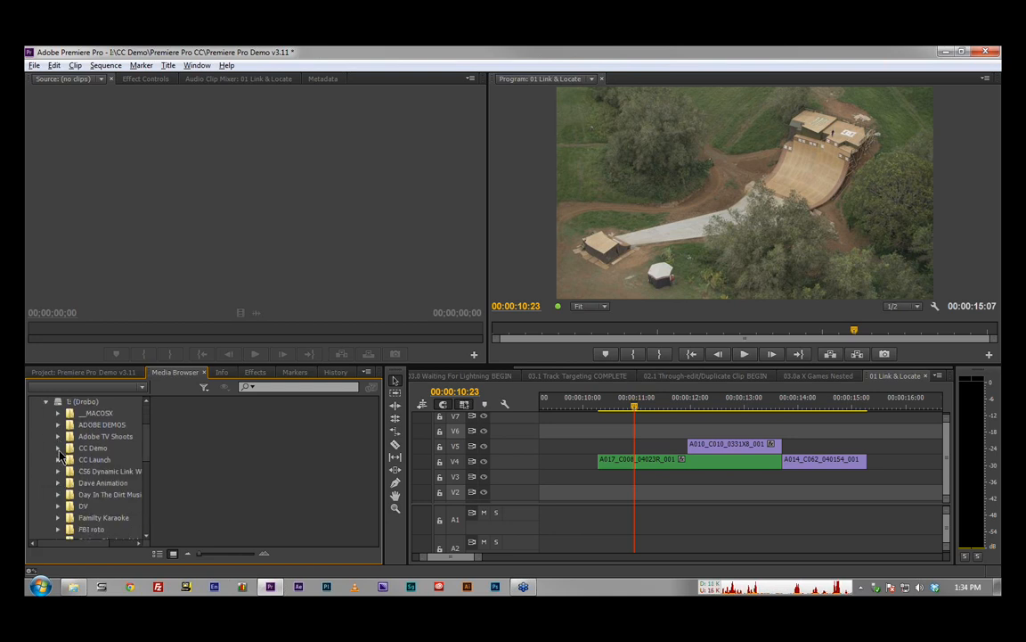
pyautogui.click(58, 448)
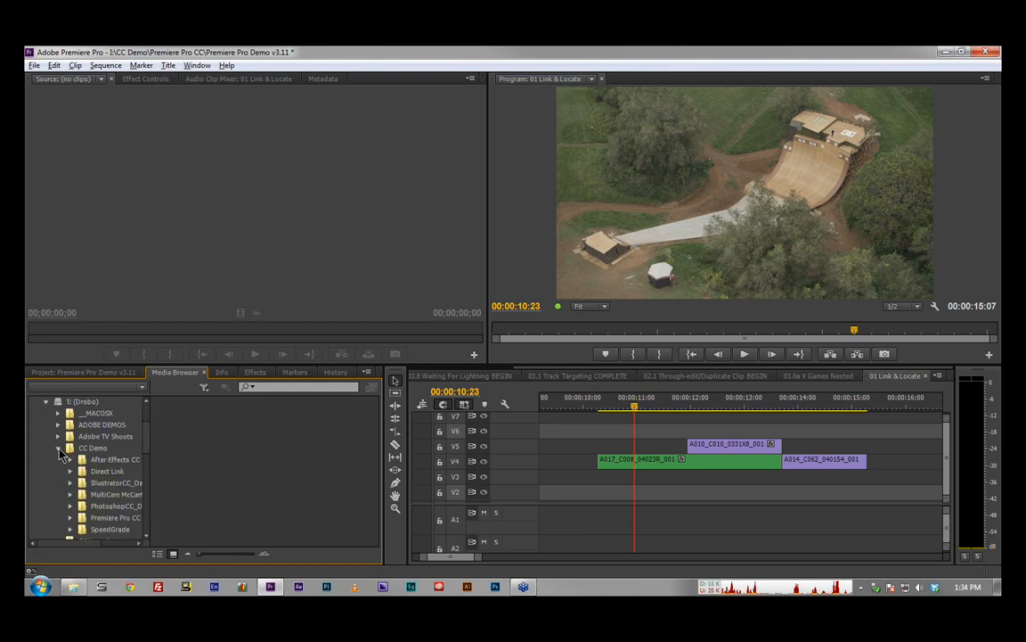
pyautogui.click(70, 518)
pyautogui.scroll(-1, 80, 499)
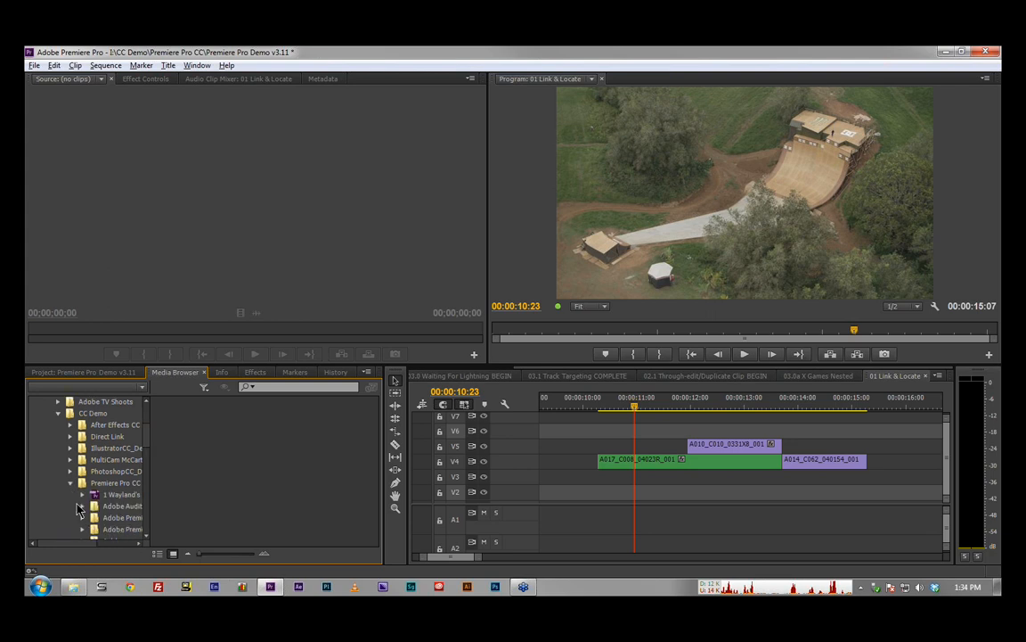
pyautogui.press('`')
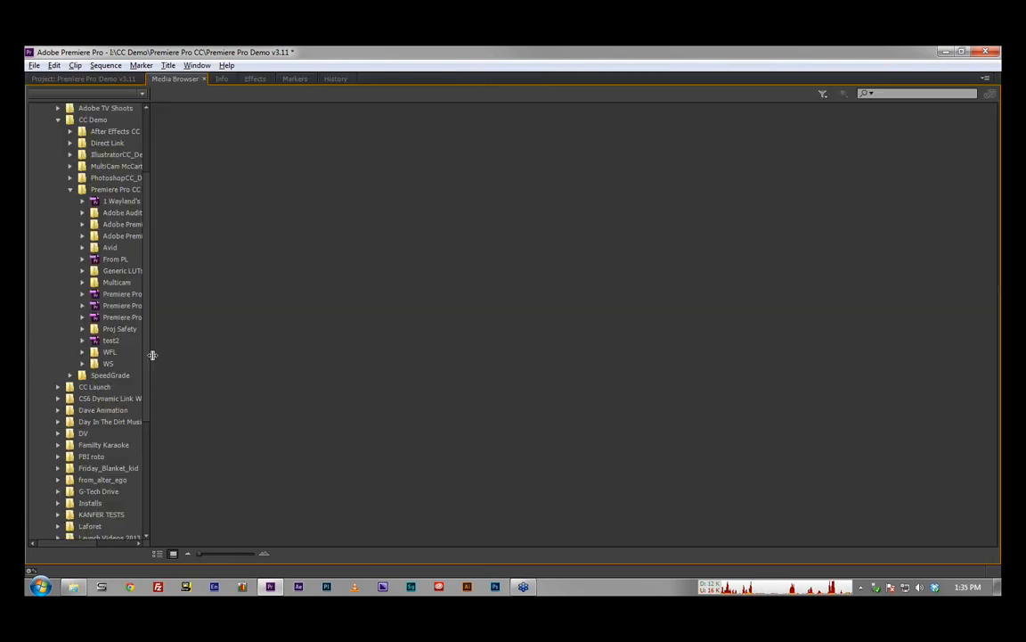
pyautogui.moveTo(154, 354); pyautogui.dragTo(228, 346)
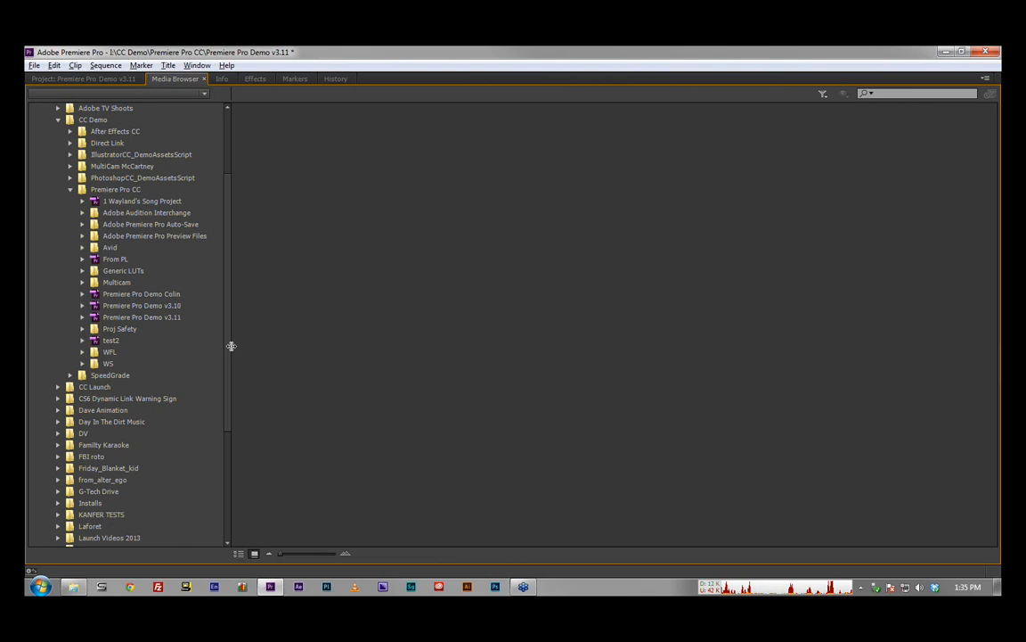
# Step: Browse inside 1 Wayland's Song Project to its Wayland's Song source bin and view the SFX and Converted contents
pyautogui.click(112, 204)
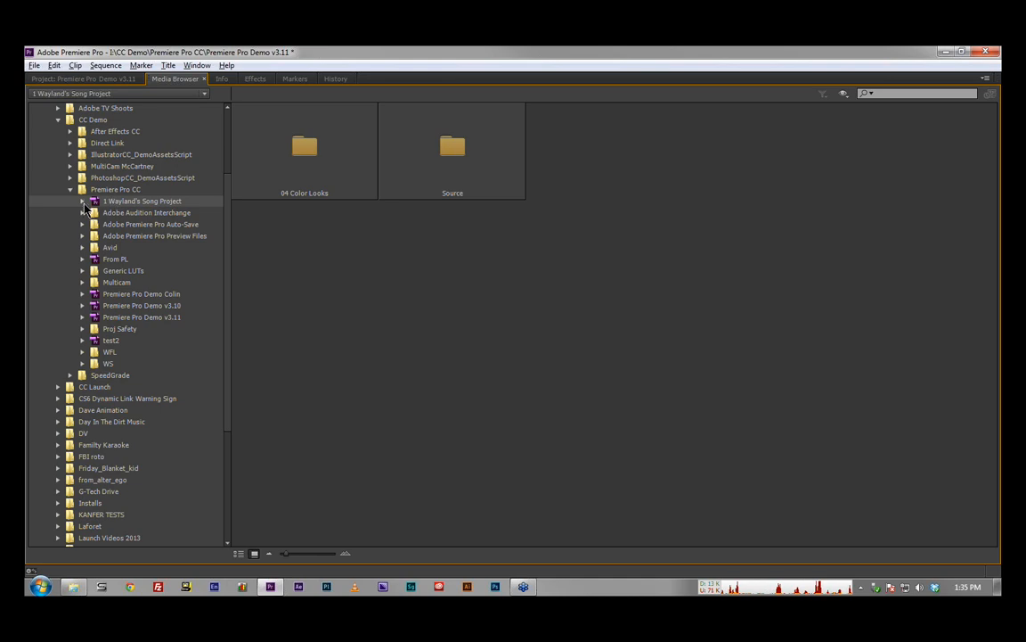
pyautogui.click(83, 201)
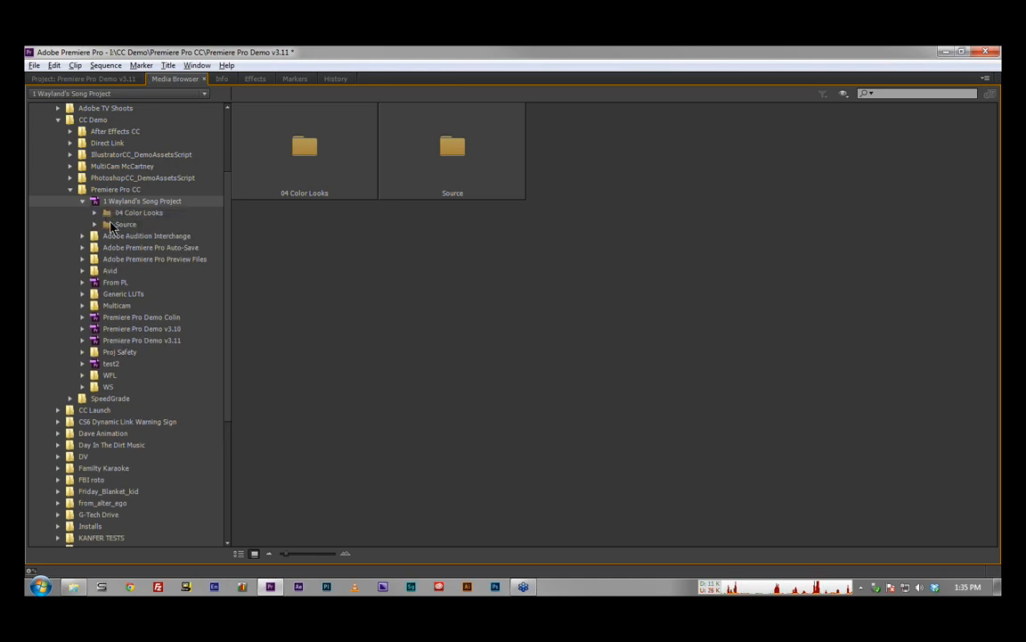
pyautogui.click(112, 225)
pyautogui.click(95, 225)
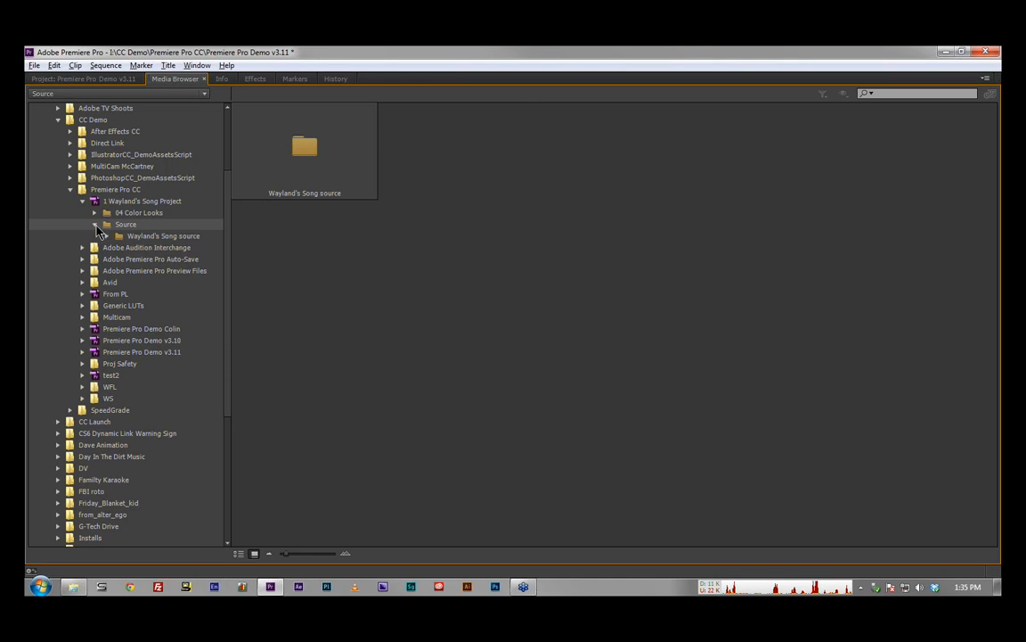
pyautogui.click(107, 236)
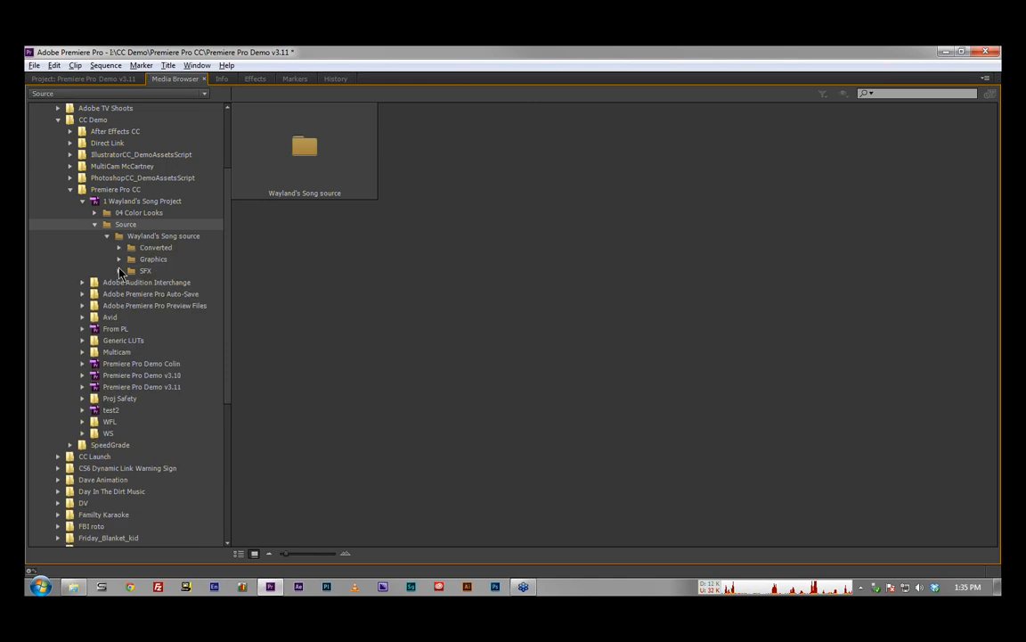
pyautogui.click(129, 271)
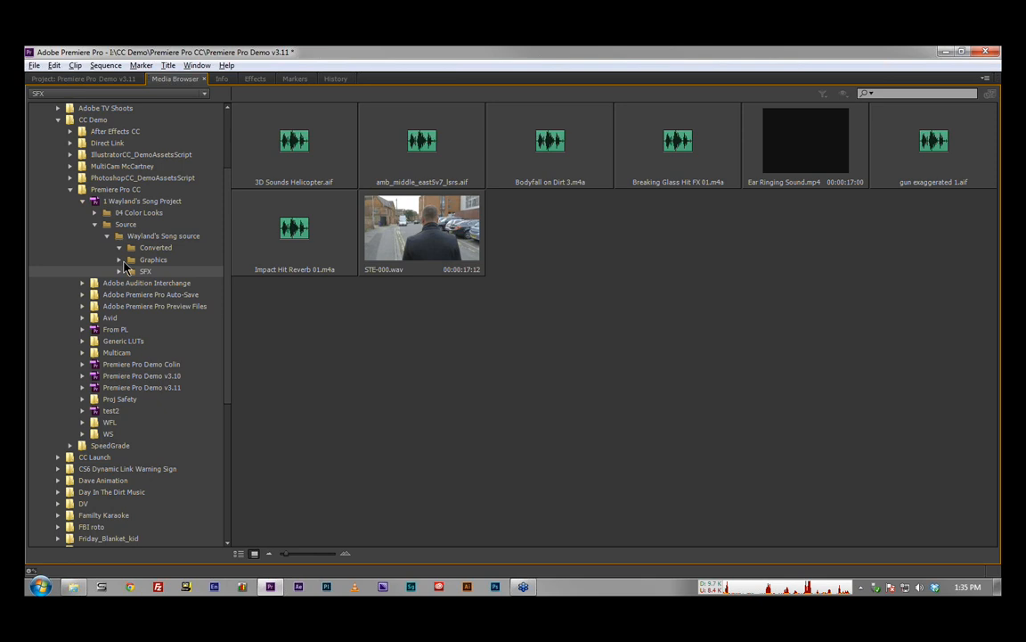
pyautogui.click(119, 247)
pyautogui.click(131, 249)
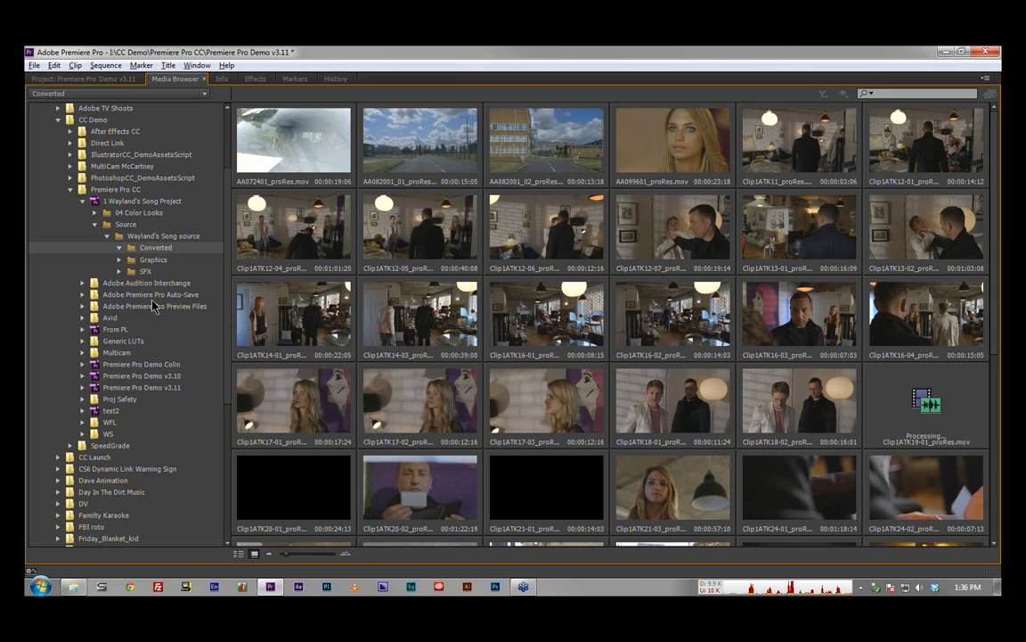
# Step: Display the WS folder, restore the Media Browser to its normal size, and return to the project's bins
pyautogui.click(125, 436)
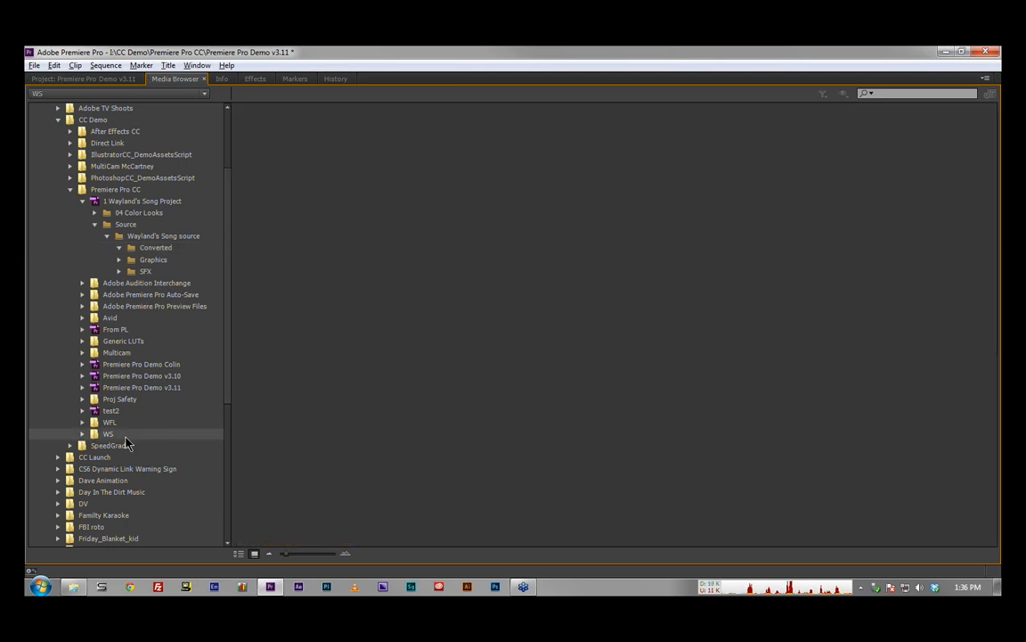
pyautogui.press('`')
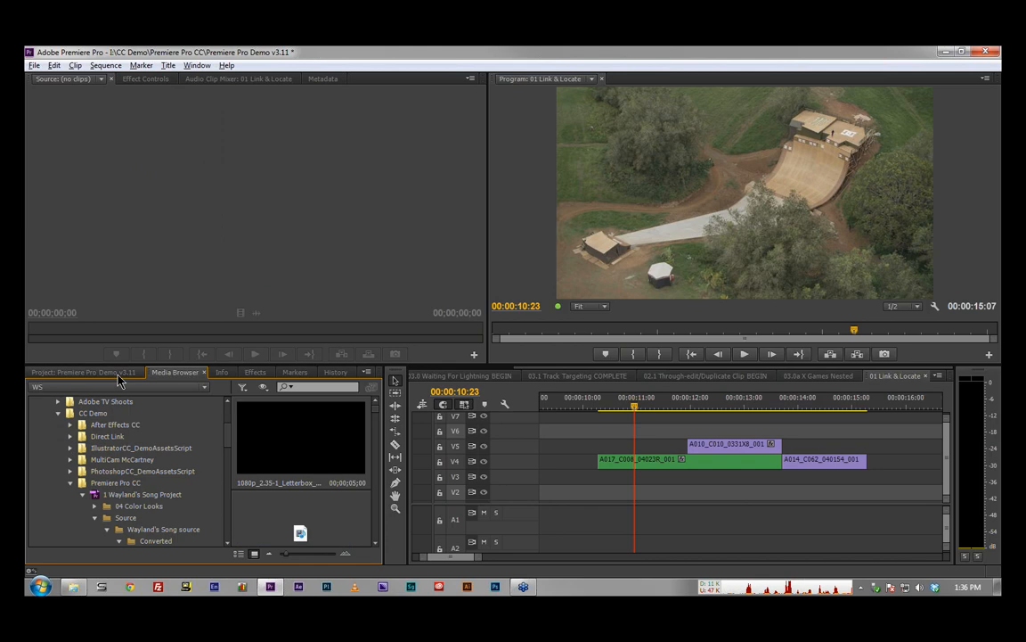
pyautogui.click(120, 374)
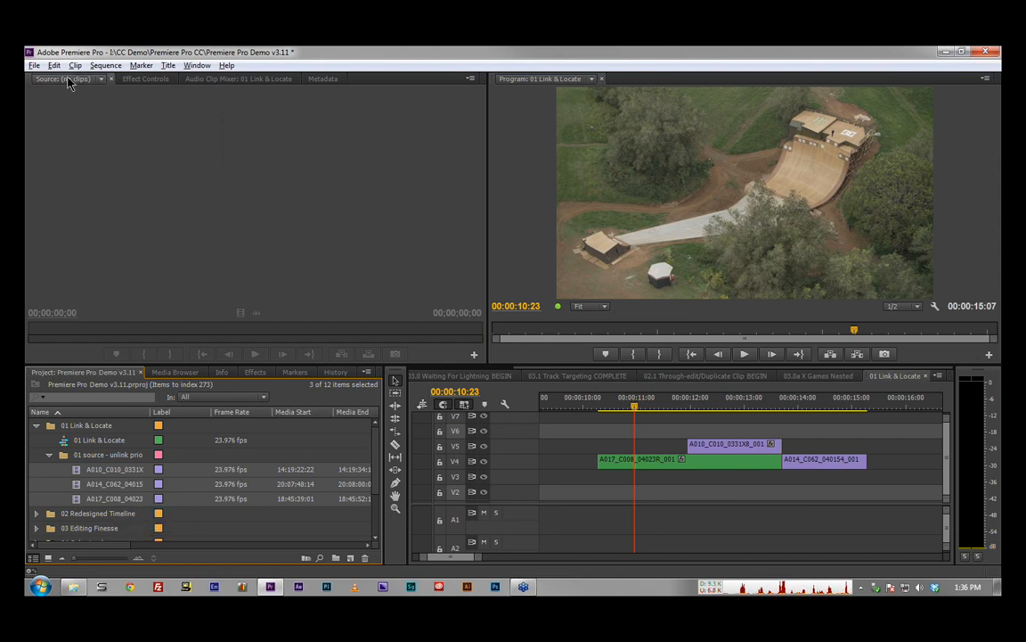
# Step: In the Project Manager, exclude 04 Speedgrade WS Select 2 shot insert and both 04 Looks and LUTs sequences, and calculate the resulting project size
pyautogui.click(35, 66)
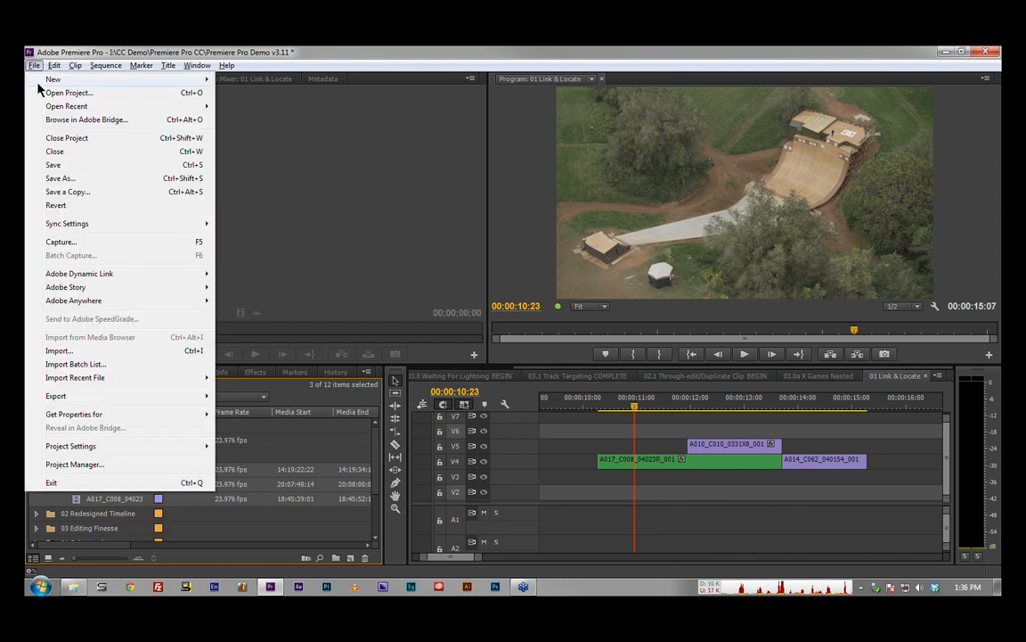
pyautogui.click(138, 473)
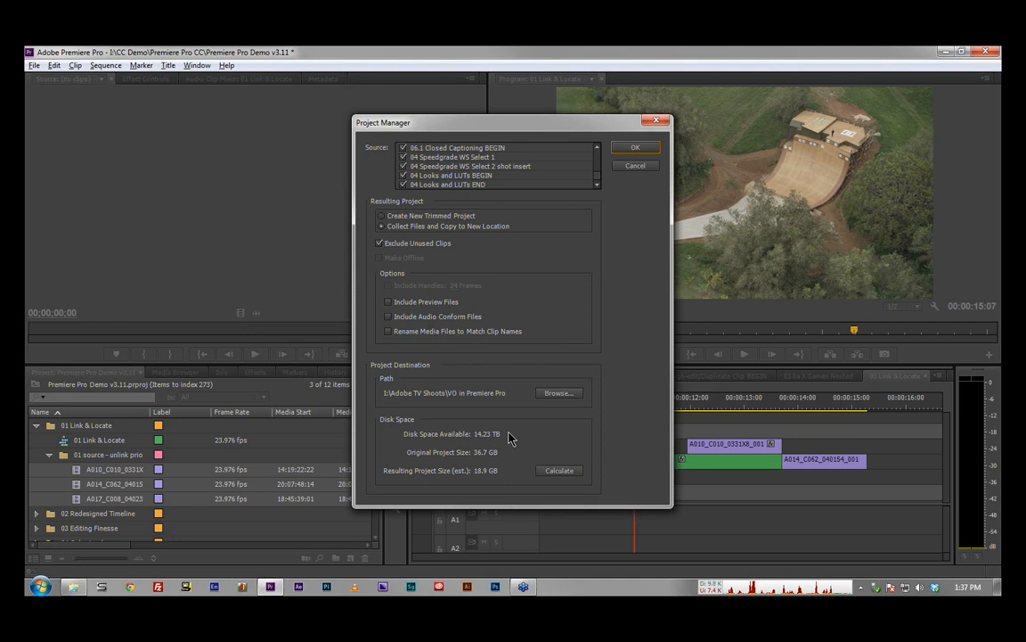
pyautogui.click(404, 166)
pyautogui.click(403, 176)
pyautogui.click(403, 185)
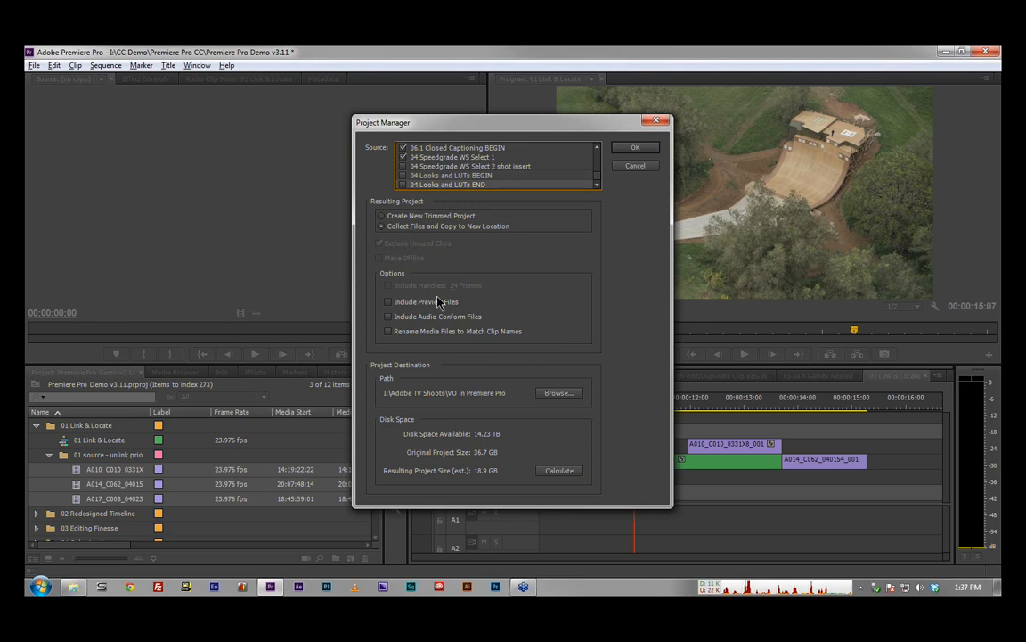
pyautogui.click(561, 470)
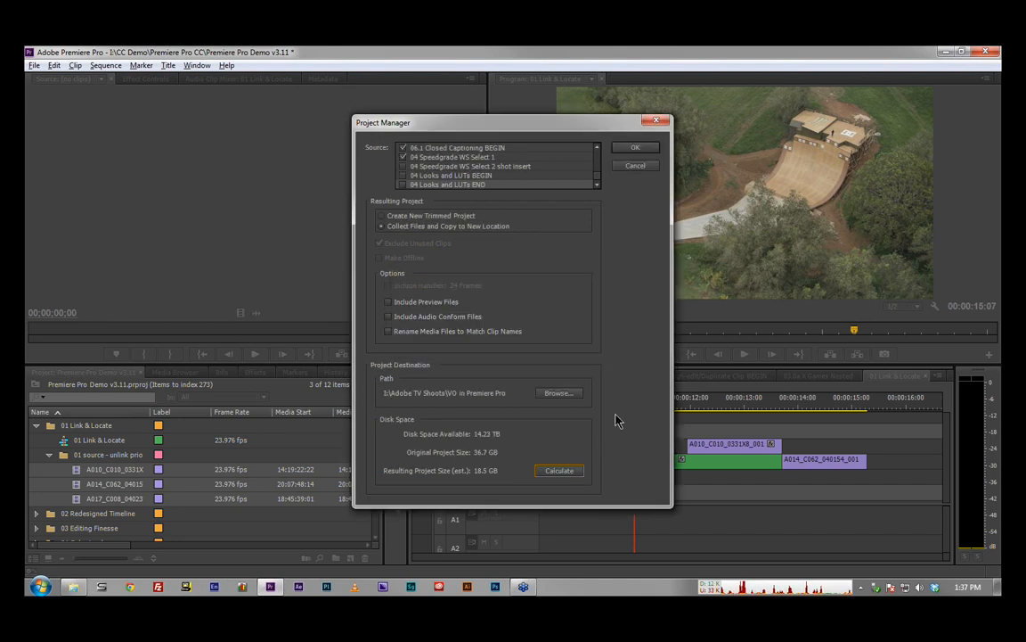
# Step: Switch the resulting project to Create New Trimmed Project, recalculate its size, and cancel the Project Manager
pyautogui.click(383, 216)
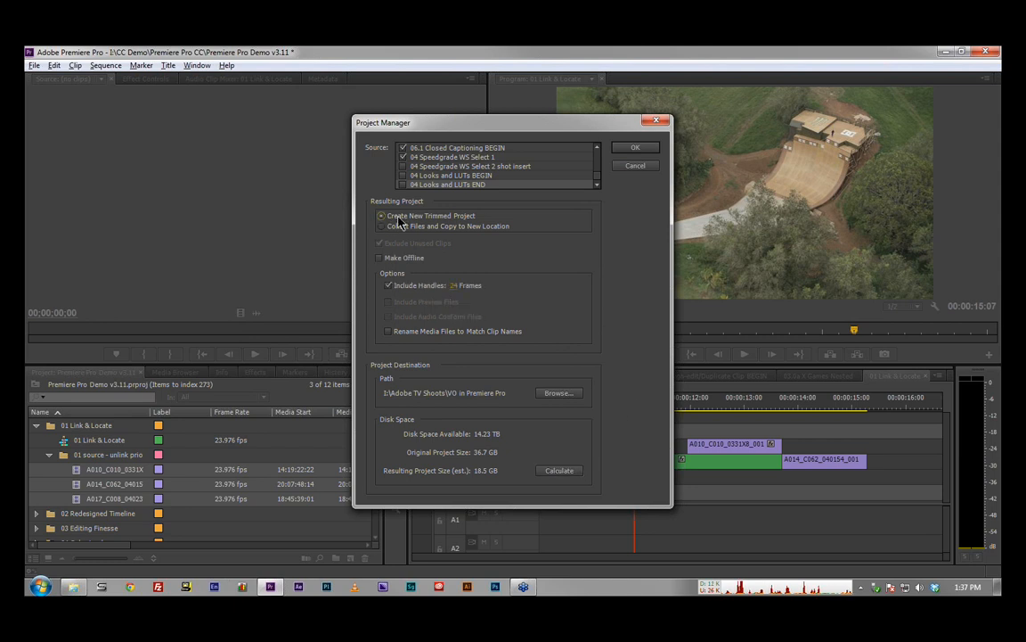
pyautogui.click(564, 471)
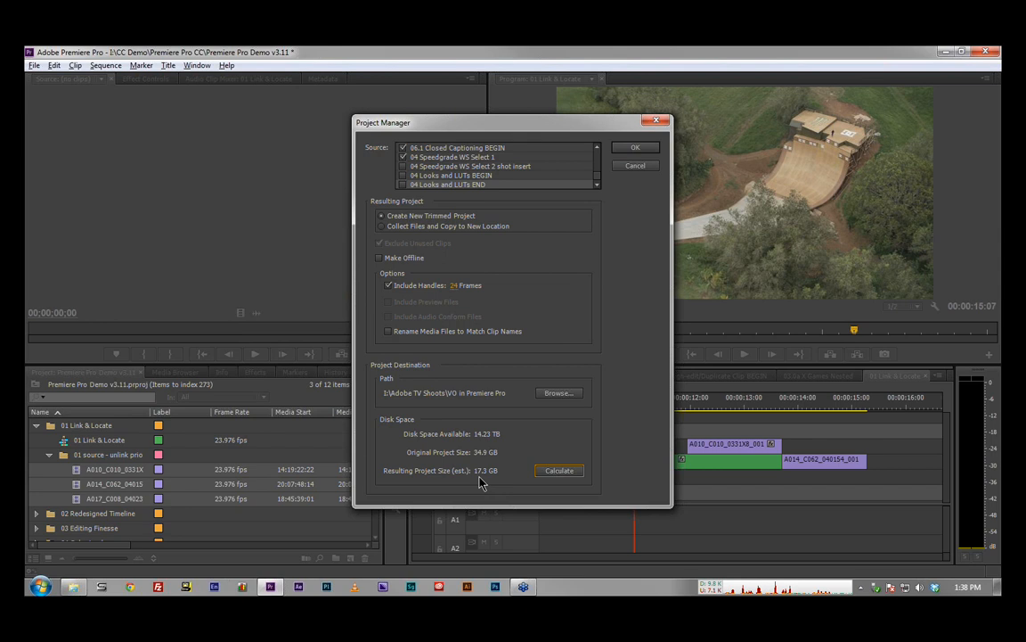
pyautogui.click(635, 168)
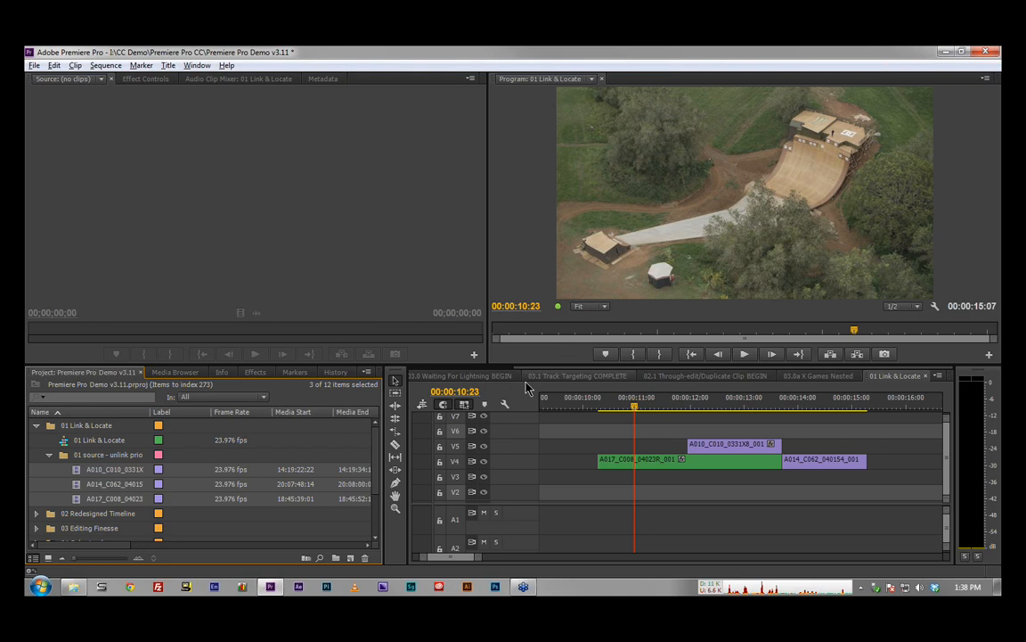
# Step: Review the Media Browser's file type filters without changing the selection, and maximize the Media Browser
pyautogui.click(192, 371)
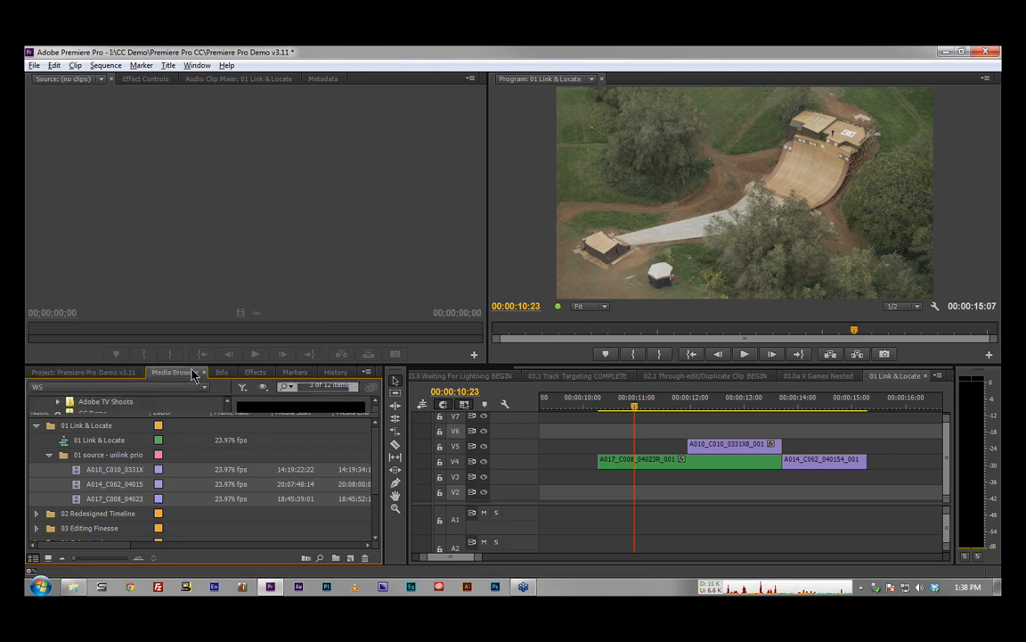
pyautogui.click(242, 389)
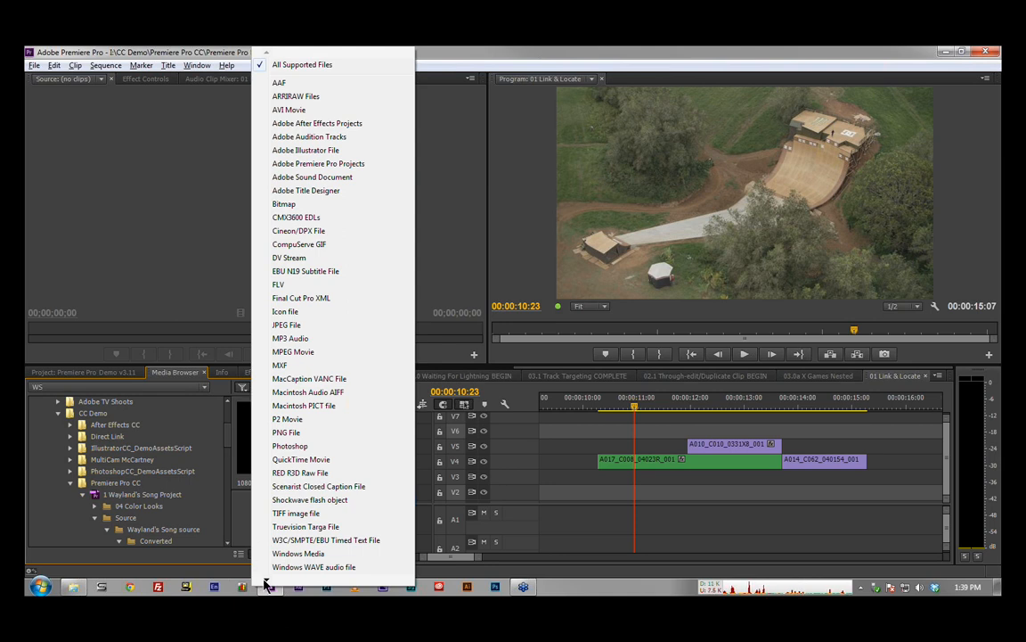
pyautogui.moveTo(265, 581)
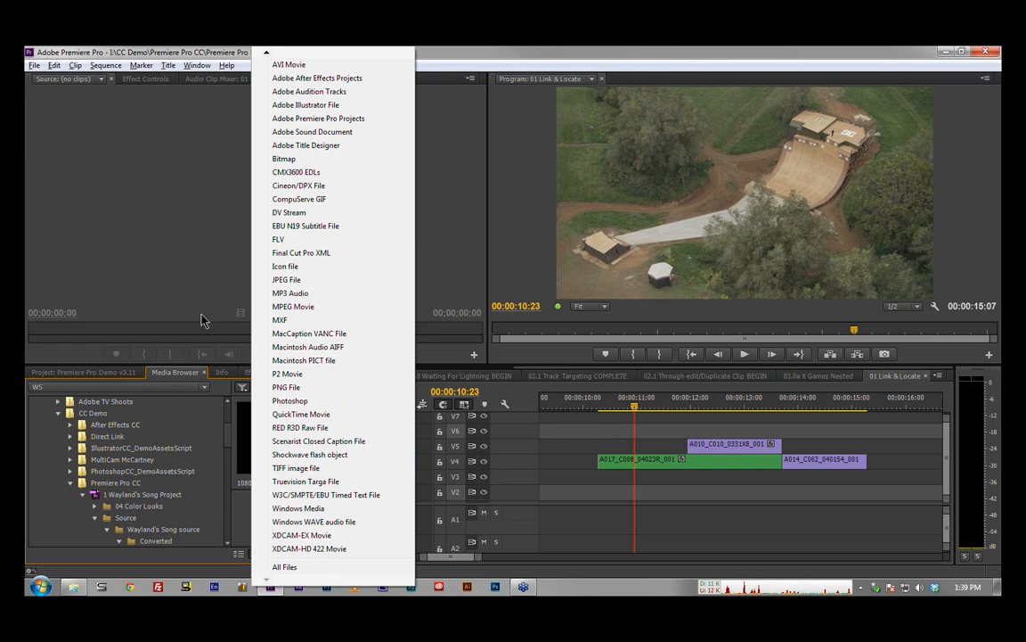
pyautogui.click(186, 261)
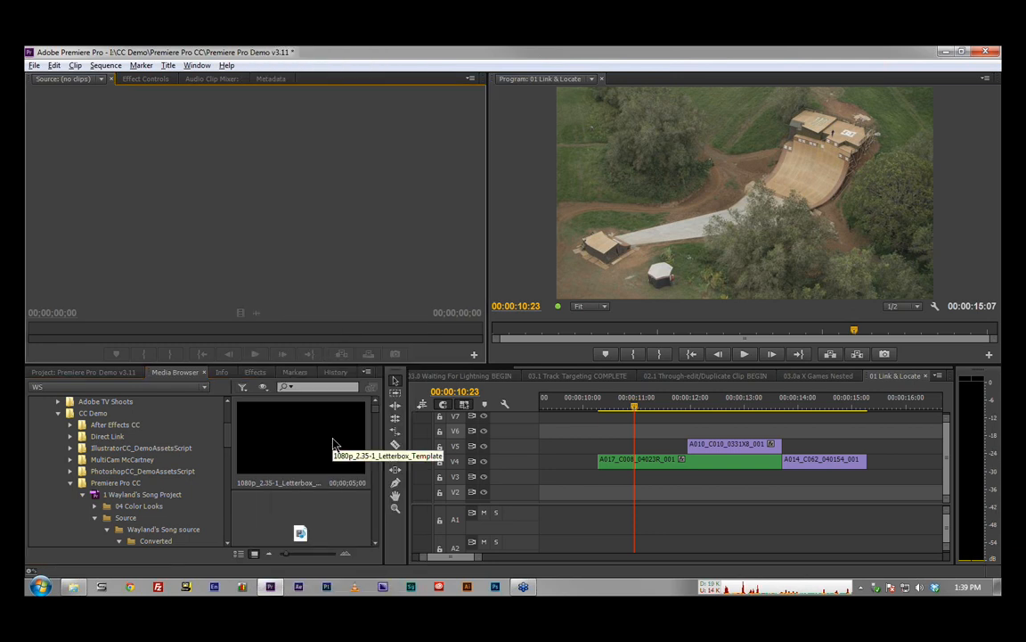
pyautogui.press('`')
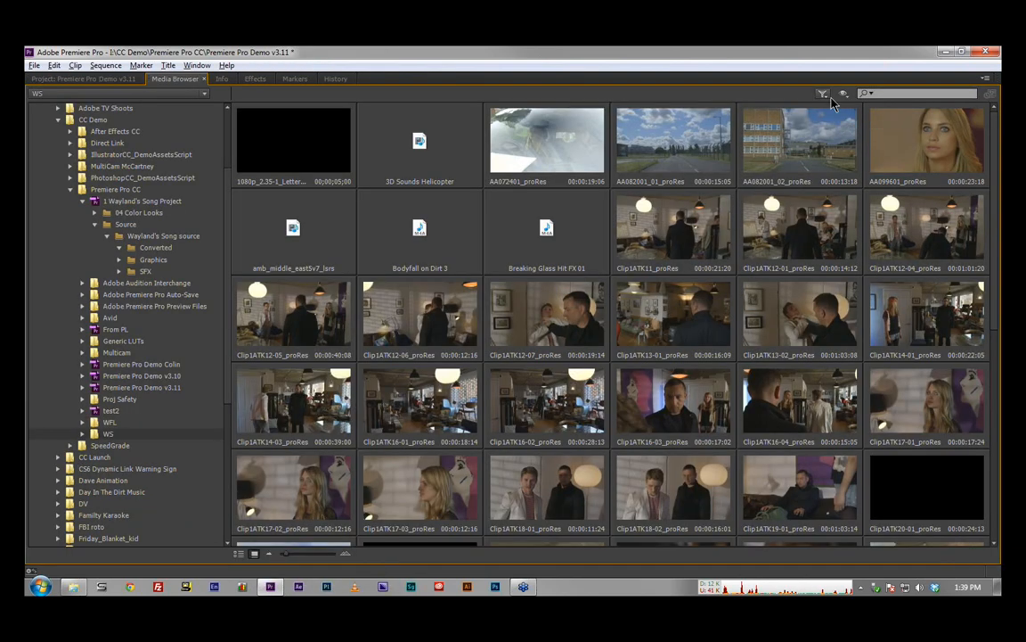
# Step: Review the Media Browser's supported file types and directory viewers without changing either selection
pyautogui.click(824, 95)
pyautogui.click(725, 87)
pyautogui.click(844, 94)
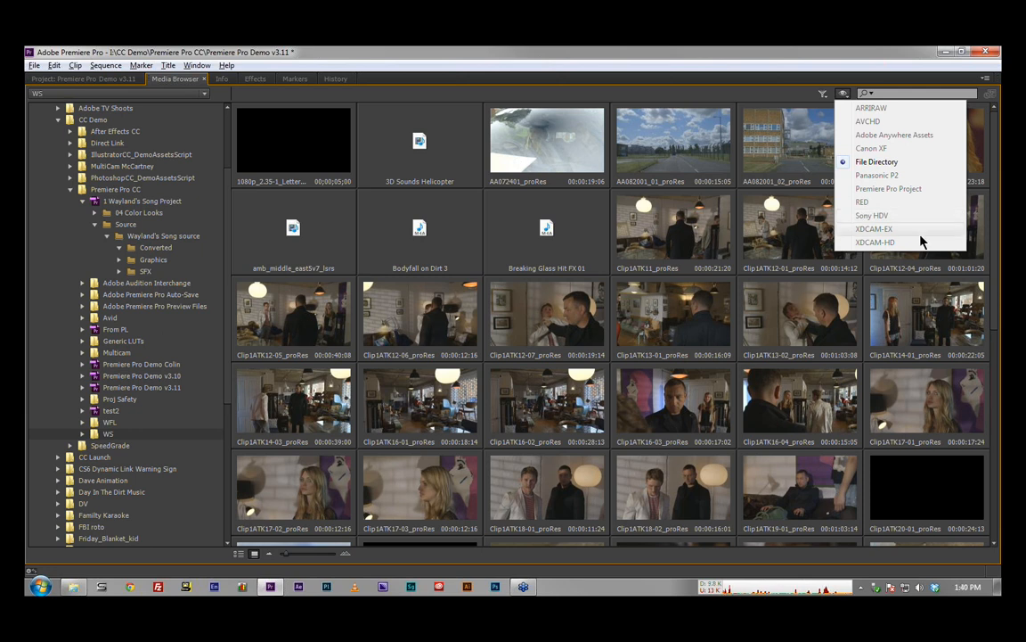
pyautogui.click(805, 95)
pyautogui.click(825, 95)
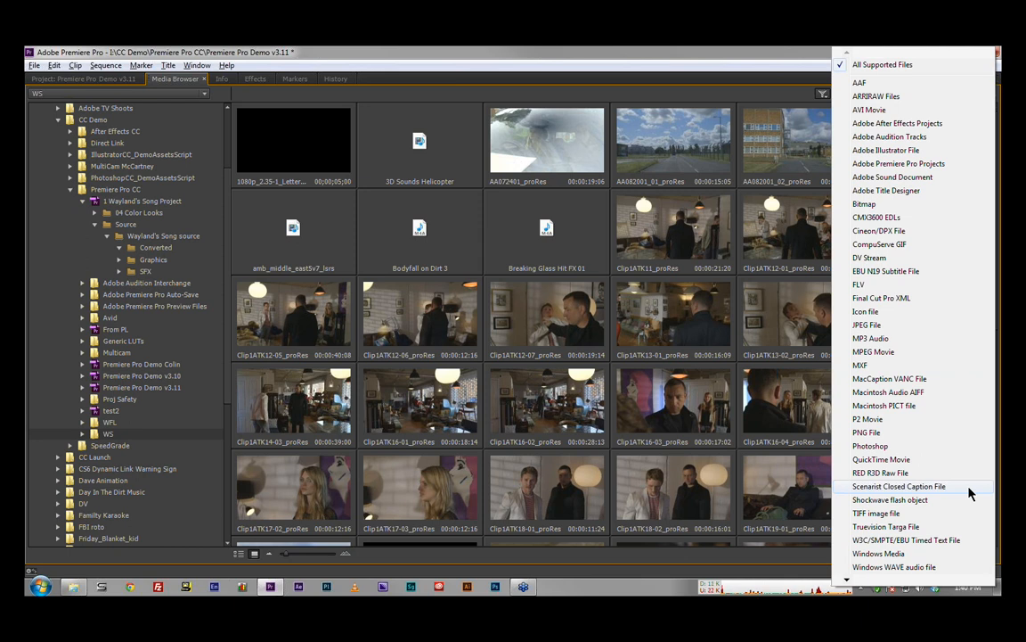
pyautogui.click(749, 69)
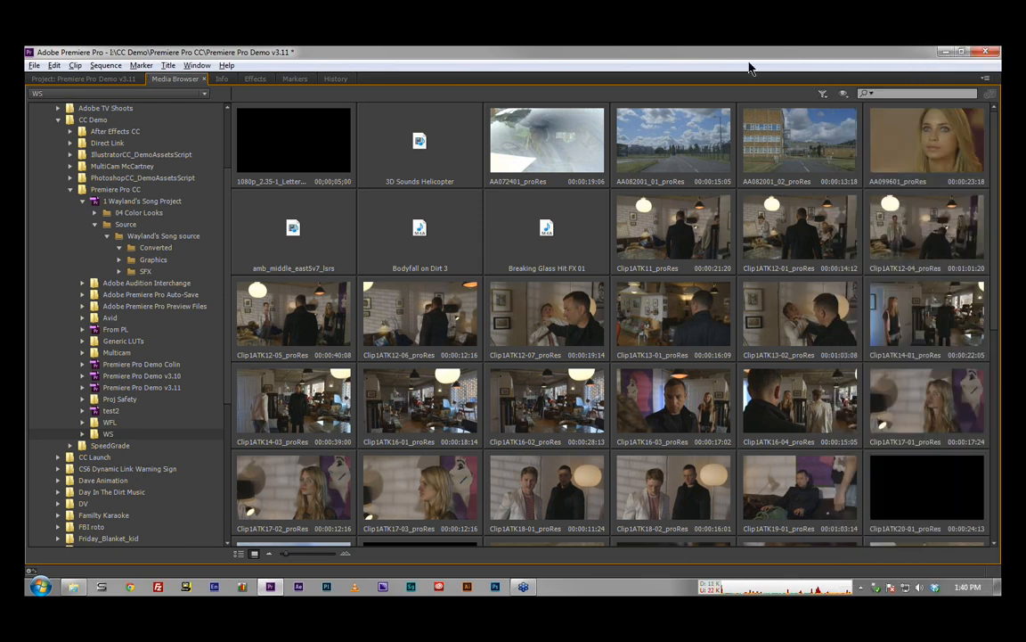
# Step: Restore the Media Browser to its normal size and return to the project's bins
pyautogui.press('`')
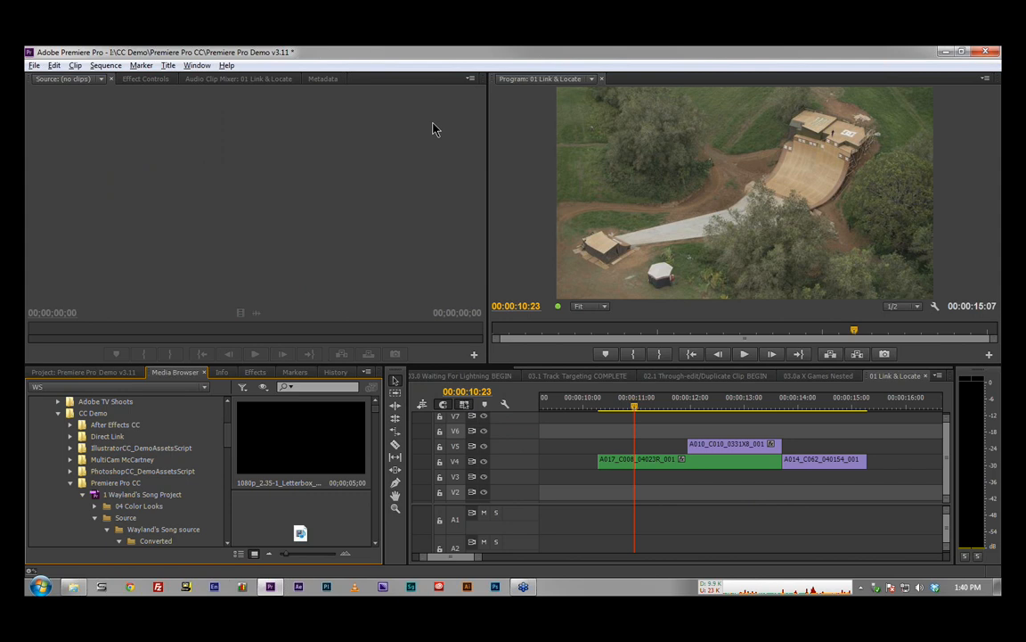
pyautogui.click(106, 372)
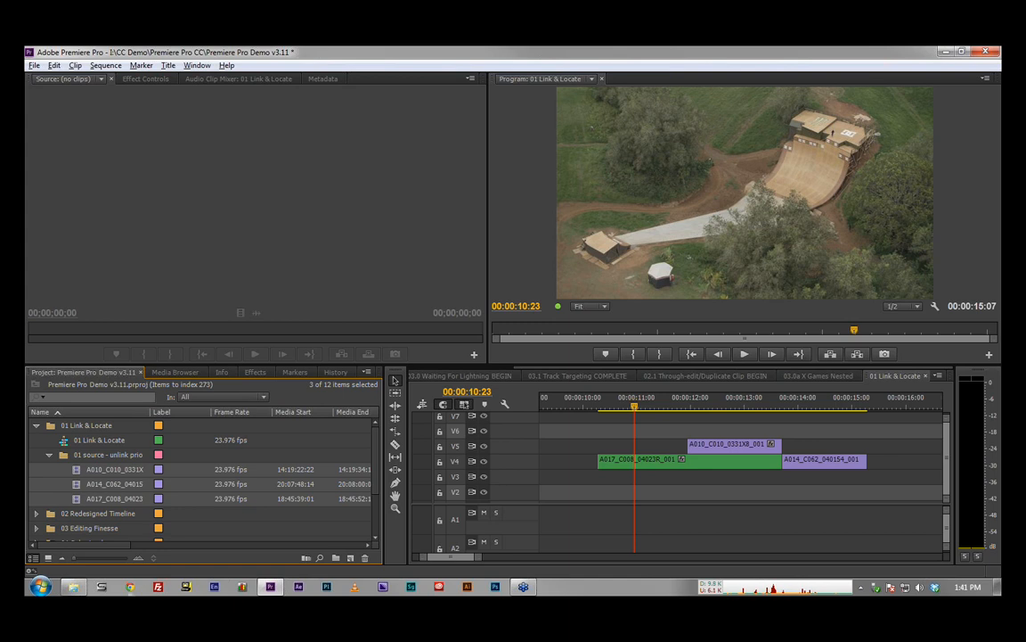
pyautogui.click(131, 588)
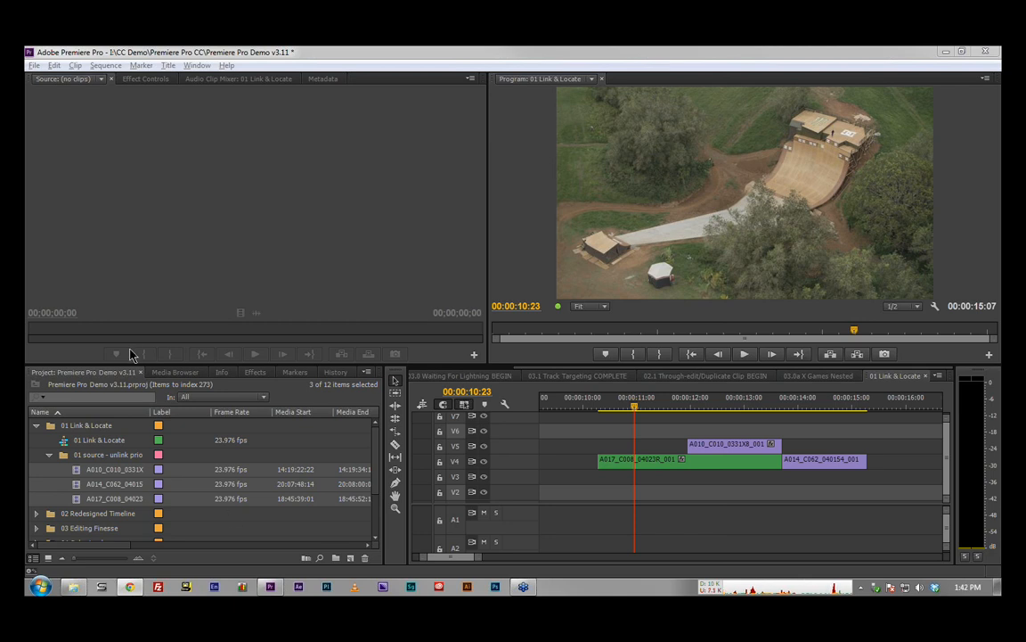
# Step: In the Media Browser, browse 1 Wayland's Song Project and view the contents of its SFX and Source bins
pyautogui.click(182, 375)
pyautogui.click(183, 375)
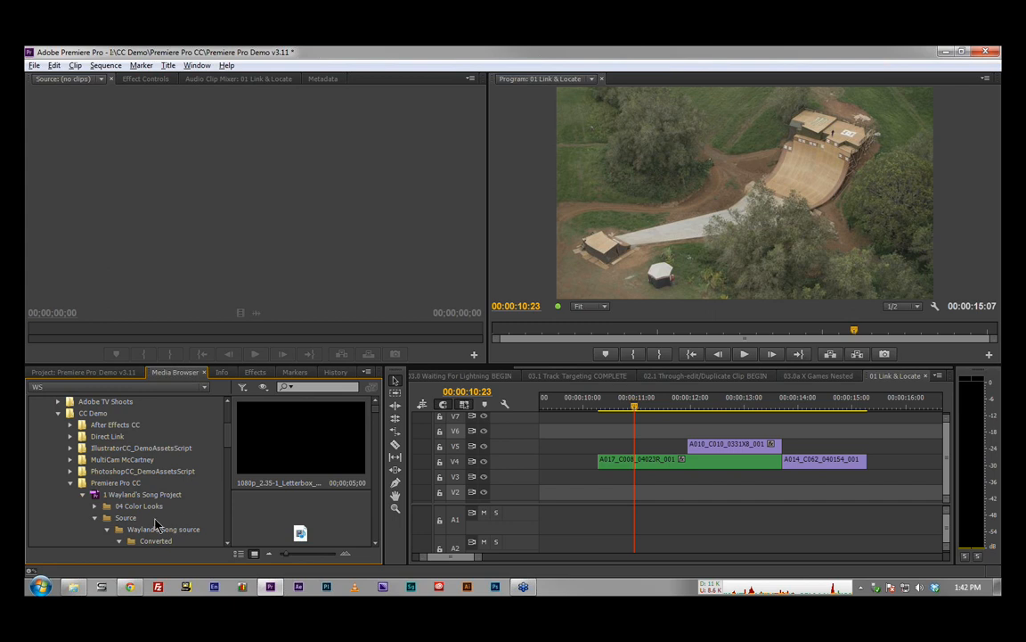
pyautogui.scroll(-1, 153, 526)
pyautogui.scroll(-4, 153, 525)
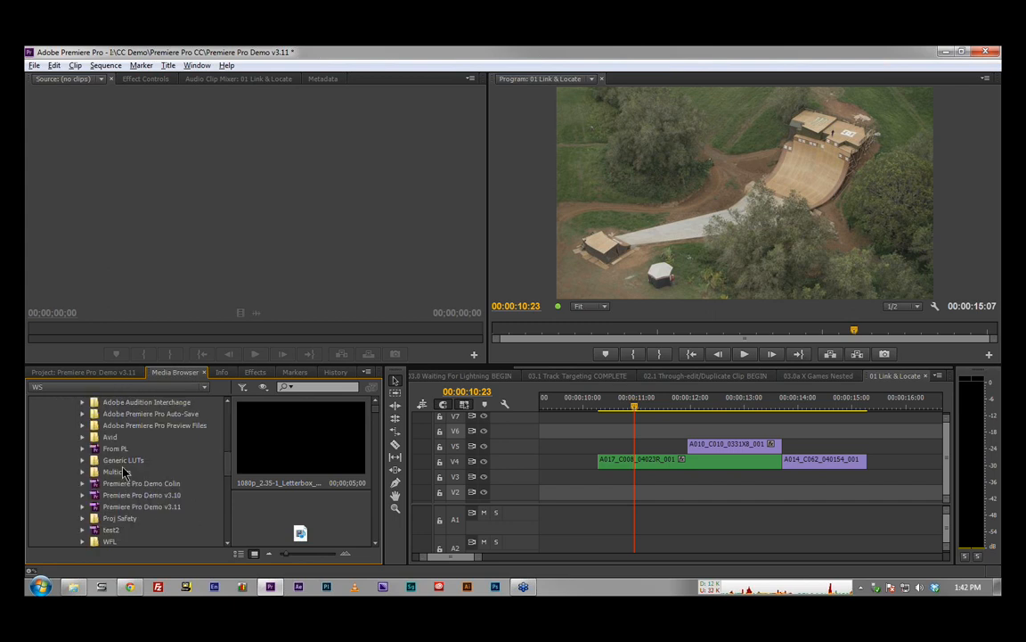
pyautogui.scroll(2, 118, 466)
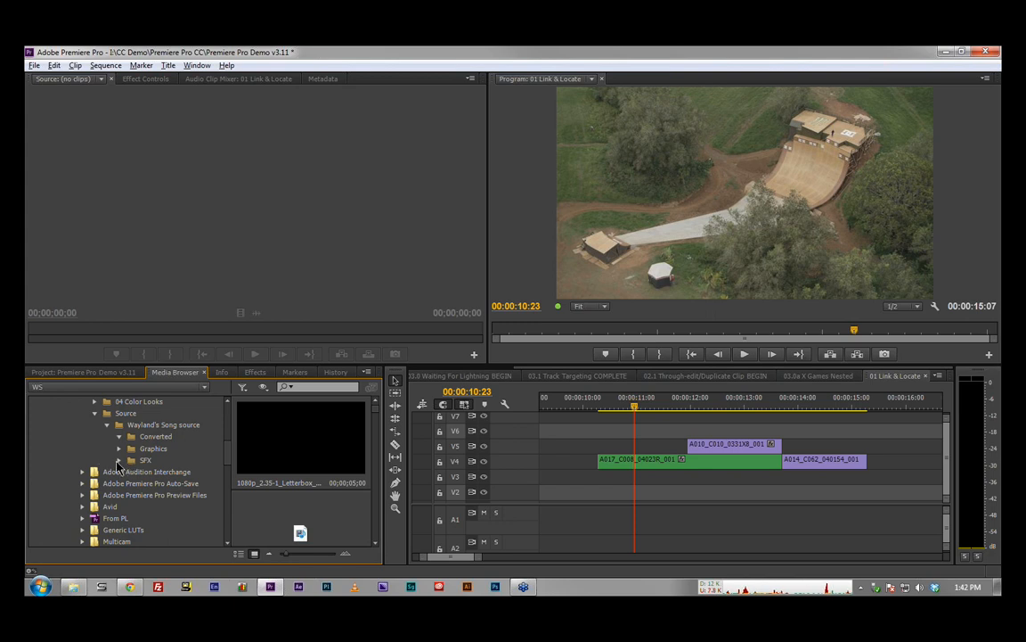
pyautogui.doubleClick(130, 462)
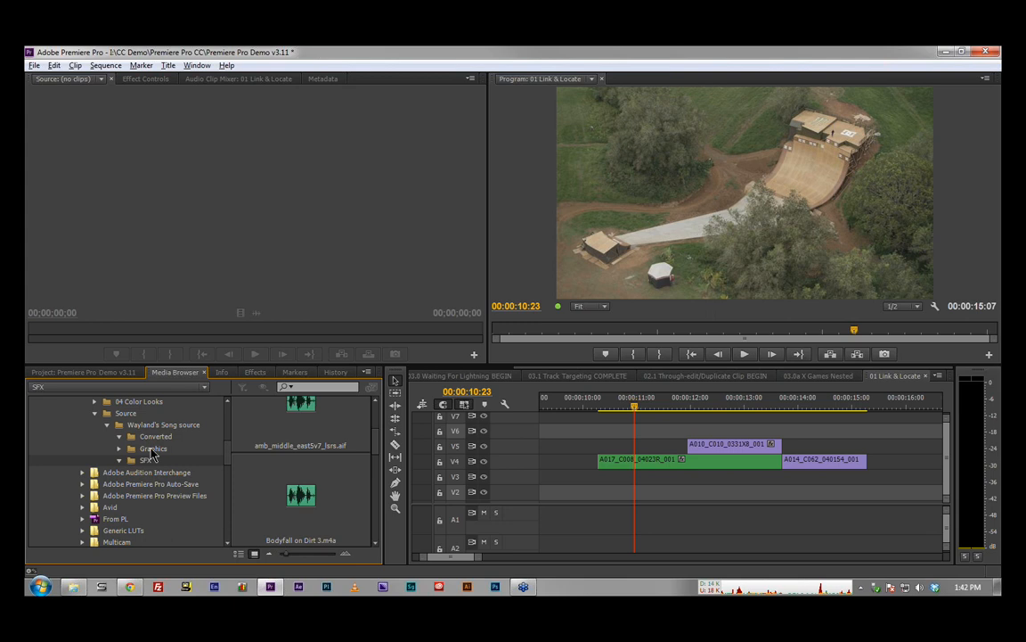
pyautogui.click(106, 414)
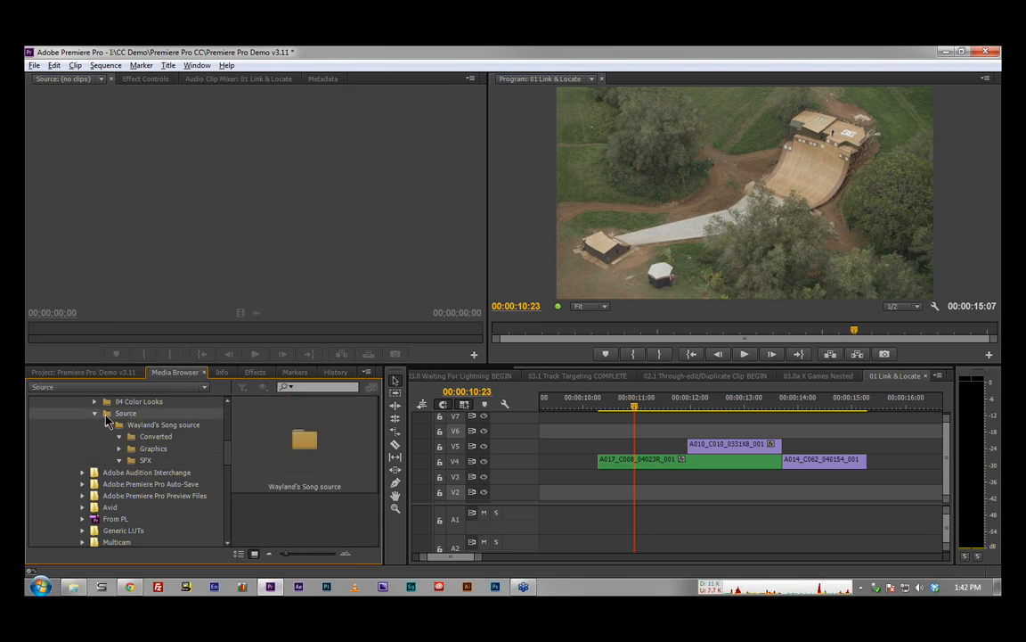
# Step: Import amb_middle_east5v7_lsrs.aif and Bodyfall on Dirt 3.m4a from the SFX bin, and return to the project's bins
pyautogui.hotkey('alt', 'Tab')
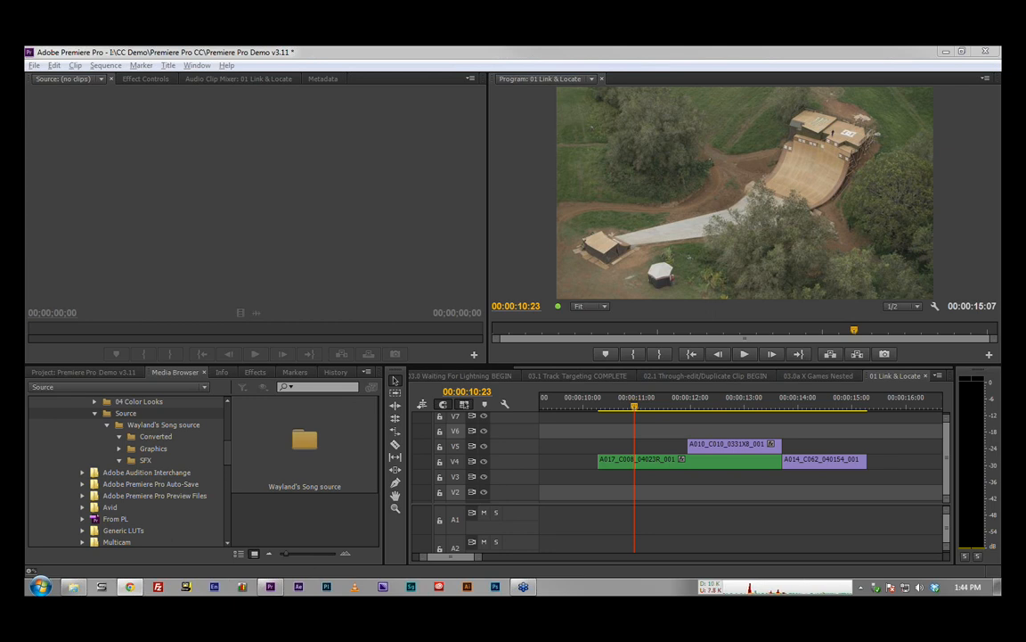
pyautogui.click(131, 461)
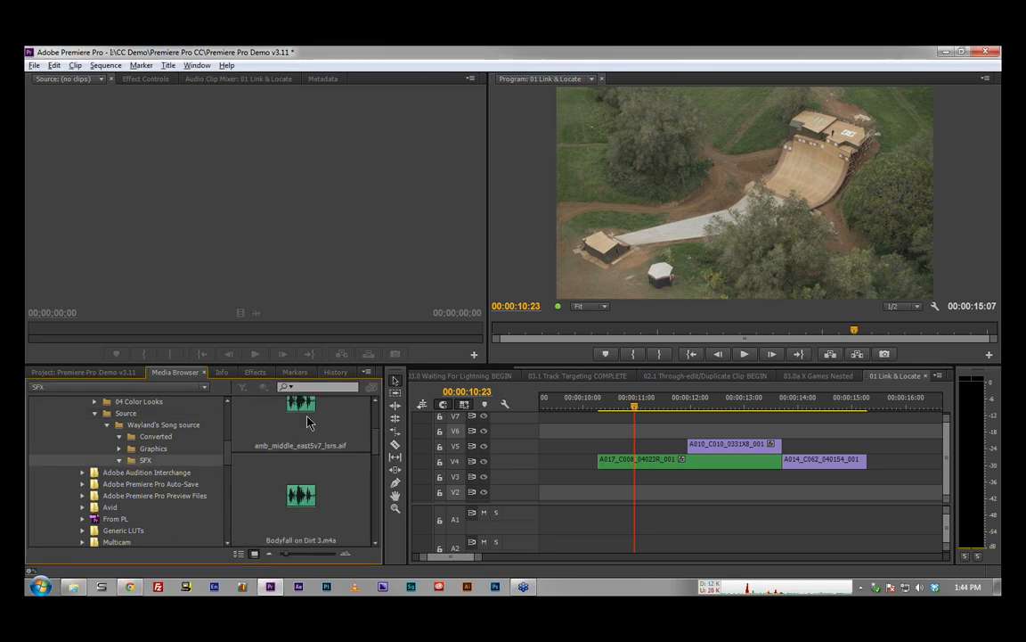
pyautogui.rightClick(303, 501)
pyautogui.click(308, 505)
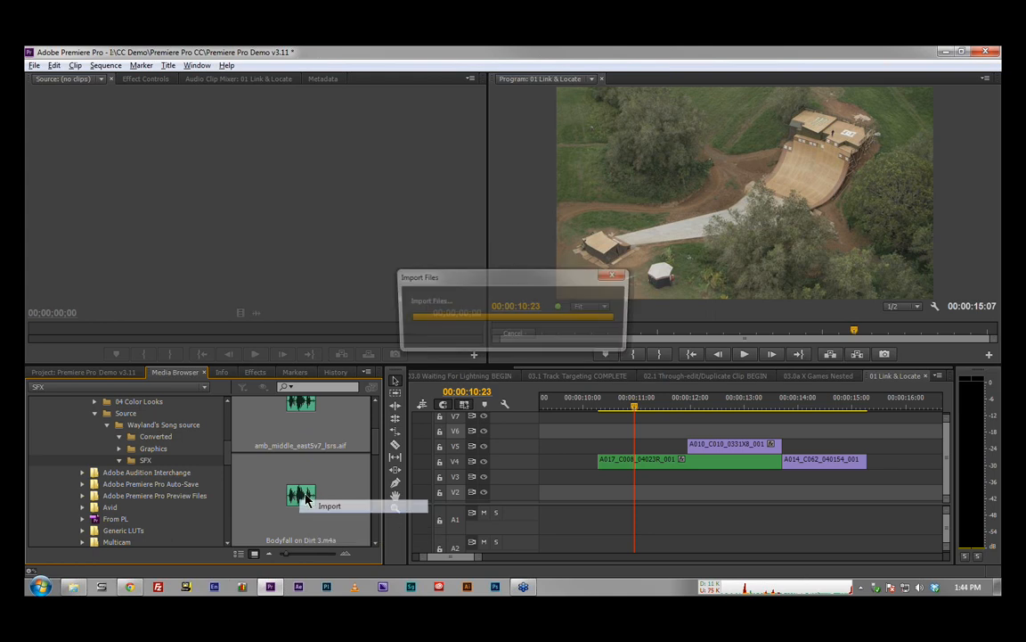
pyautogui.click(91, 372)
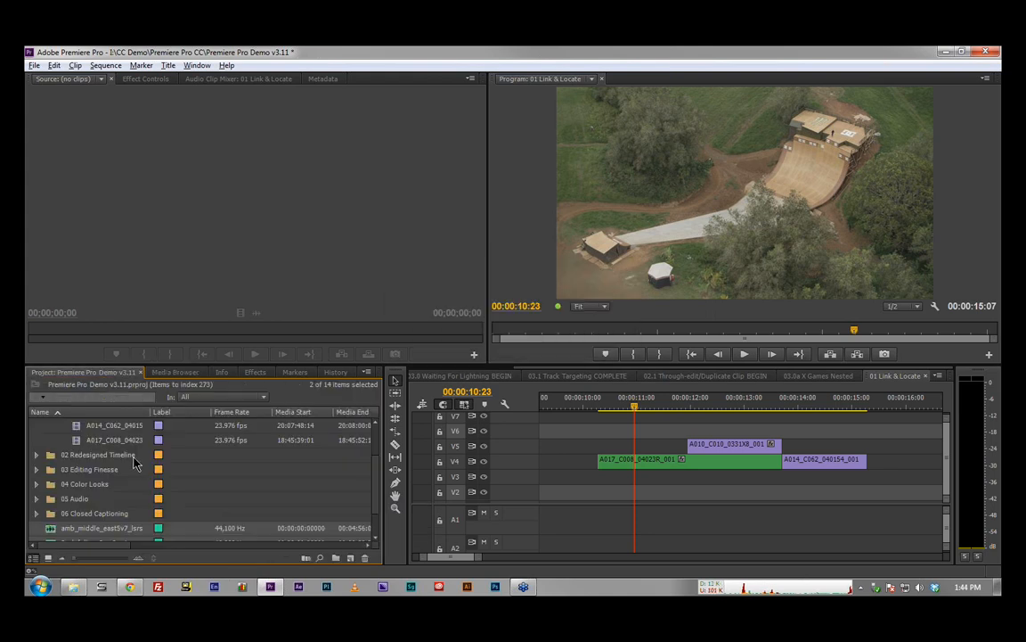
# Step: Locate and select the two imported audio clips, review the commands available for them, and clear the selection
pyautogui.scroll(-2, 134, 460)
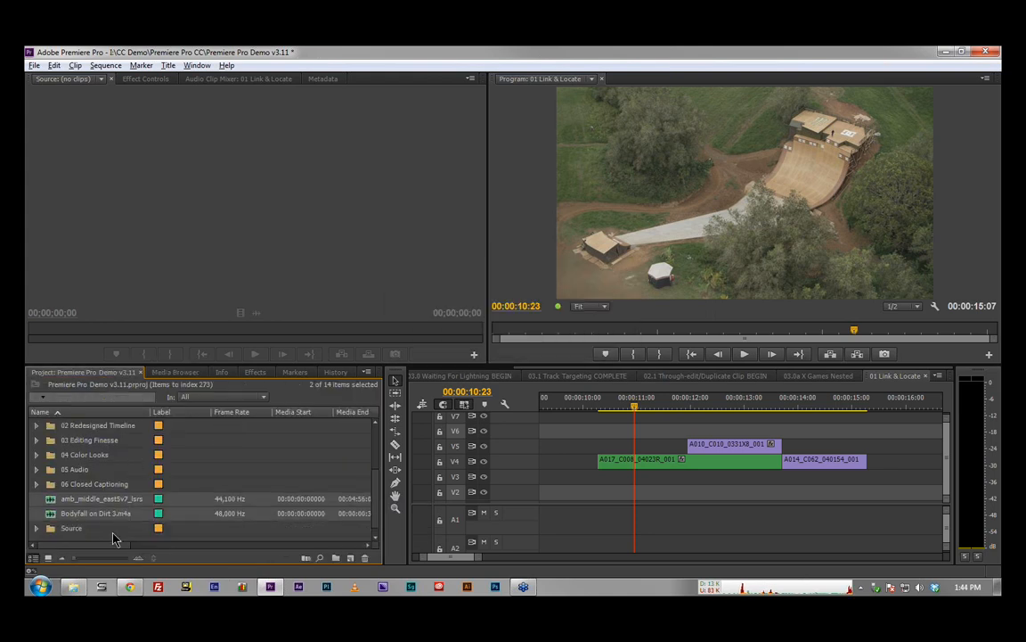
pyautogui.click(114, 539)
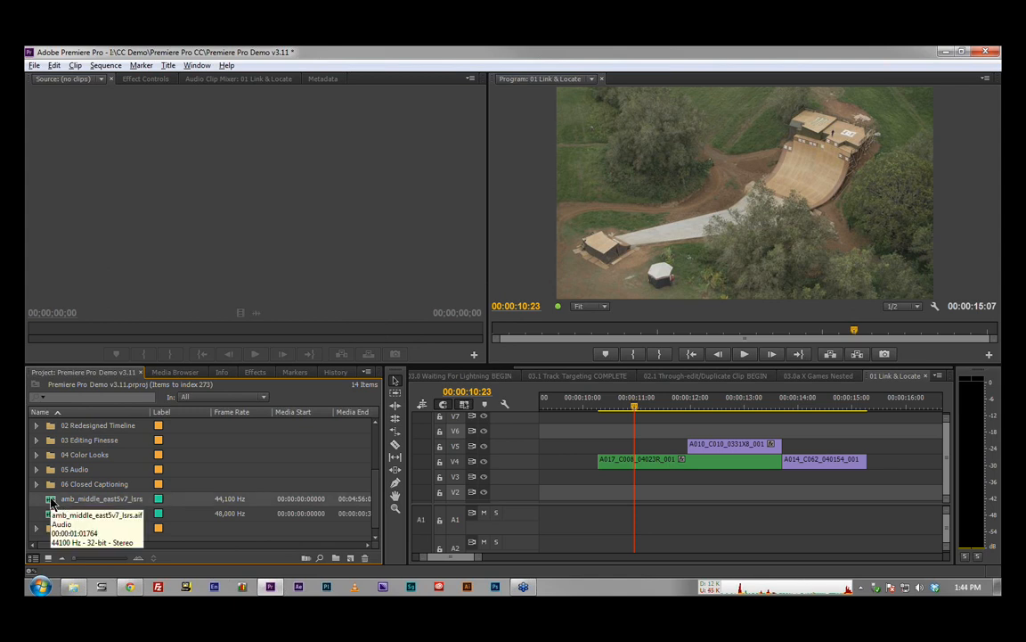
pyautogui.keyDown('shift'); pyautogui.click(53, 512); pyautogui.keyUp('shift')
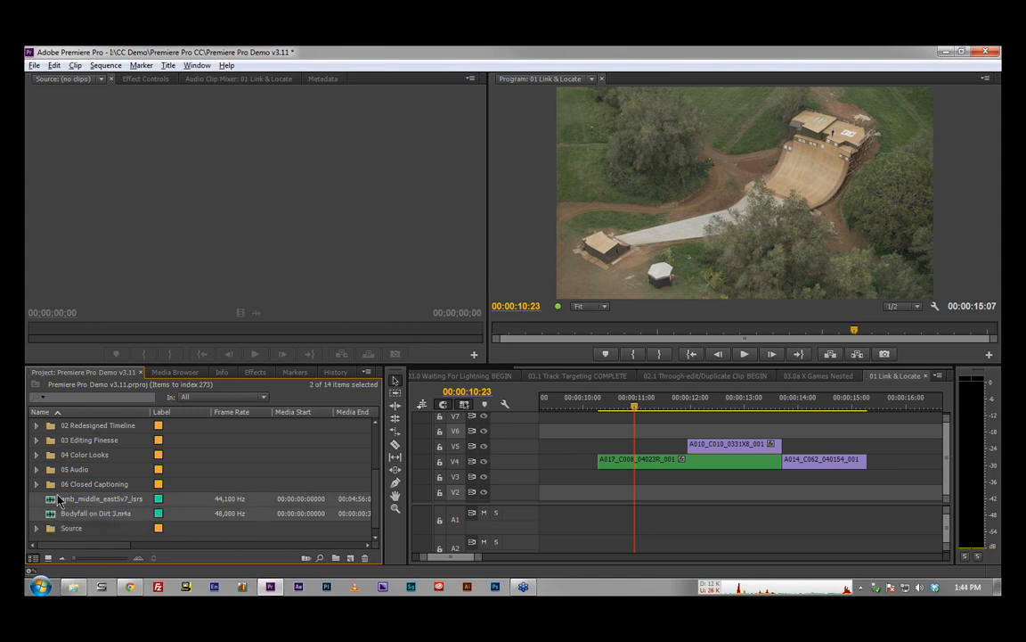
pyautogui.rightClick(56, 500)
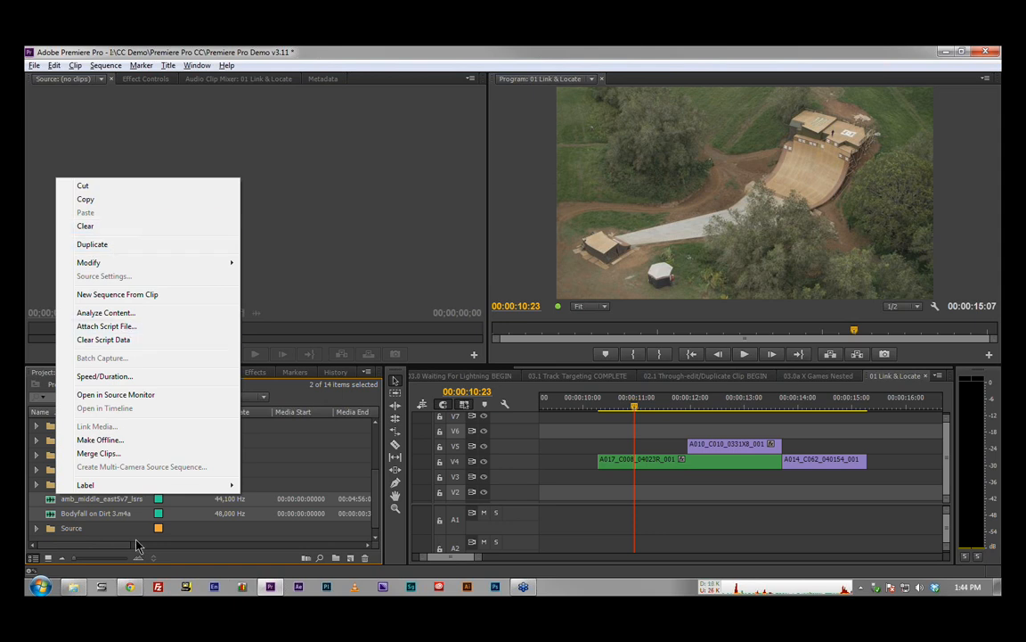
pyautogui.click(111, 533)
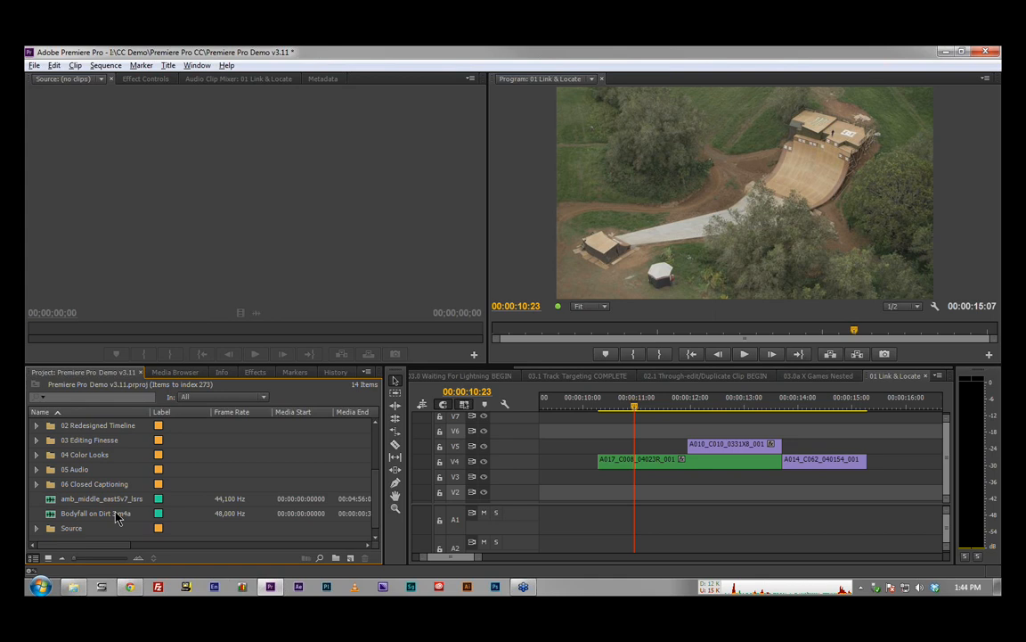
# Step: Start a new sequence and remove tracks Audio 2, Audio 3 and Audio 4 from its track setup
pyautogui.click(350, 558)
pyautogui.click(390, 410)
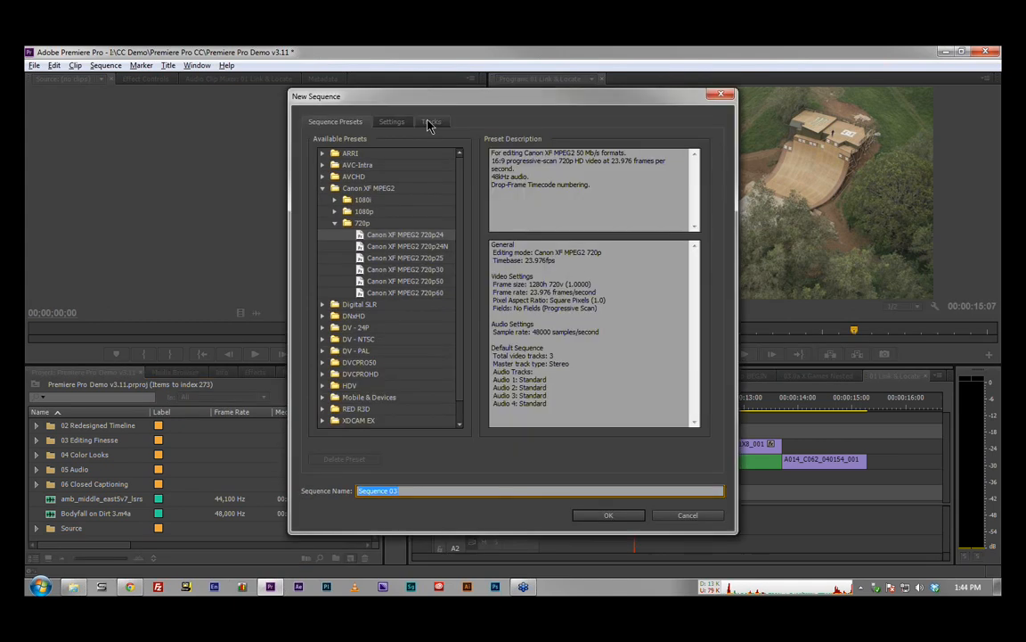
pyautogui.click(430, 123)
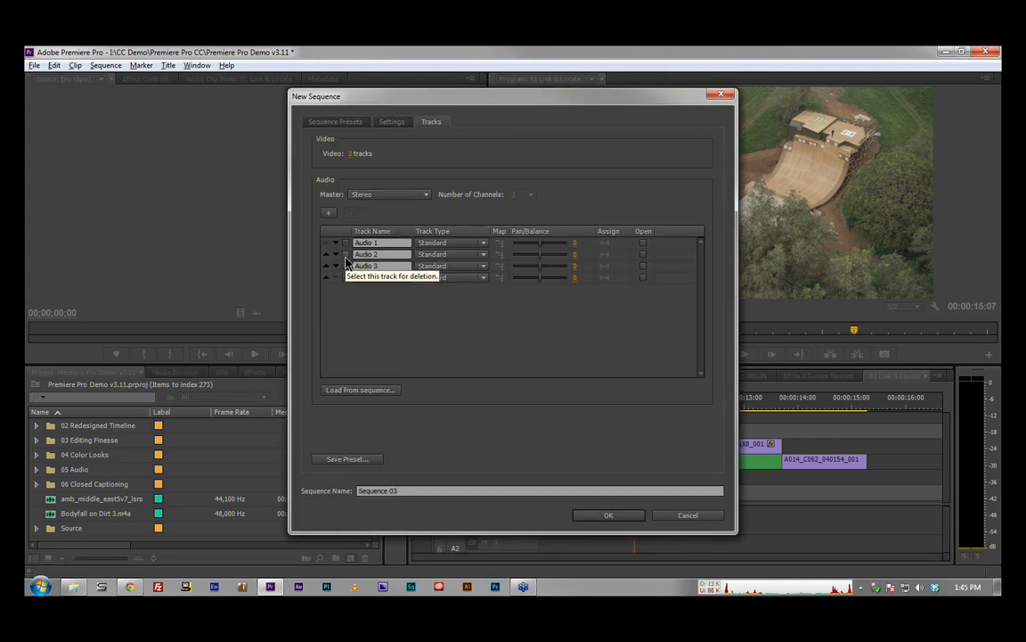
pyautogui.click(346, 254)
pyautogui.click(346, 265)
pyautogui.click(346, 277)
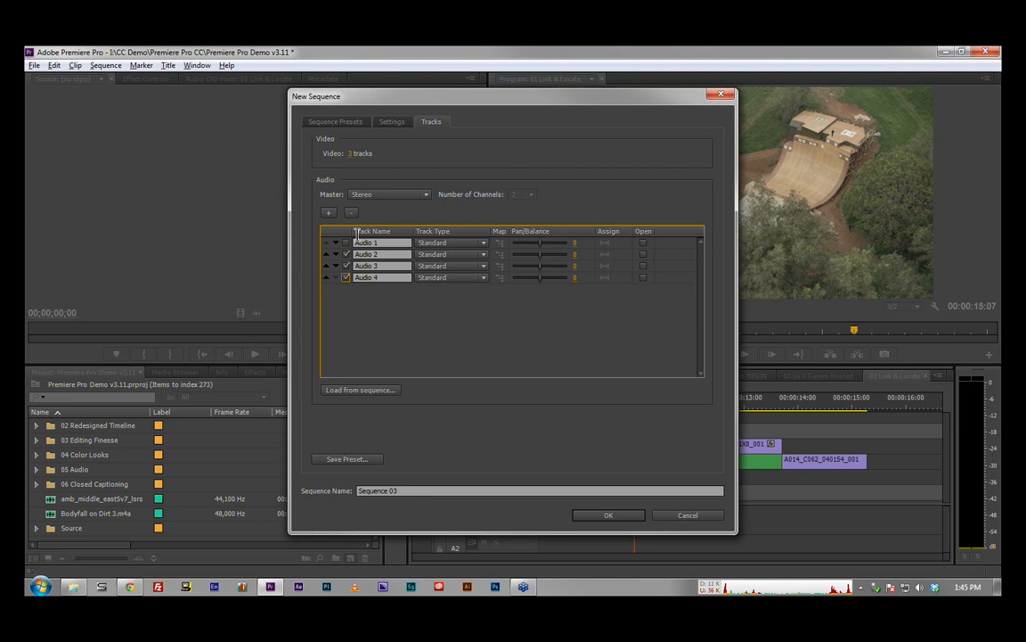
pyautogui.click(351, 212)
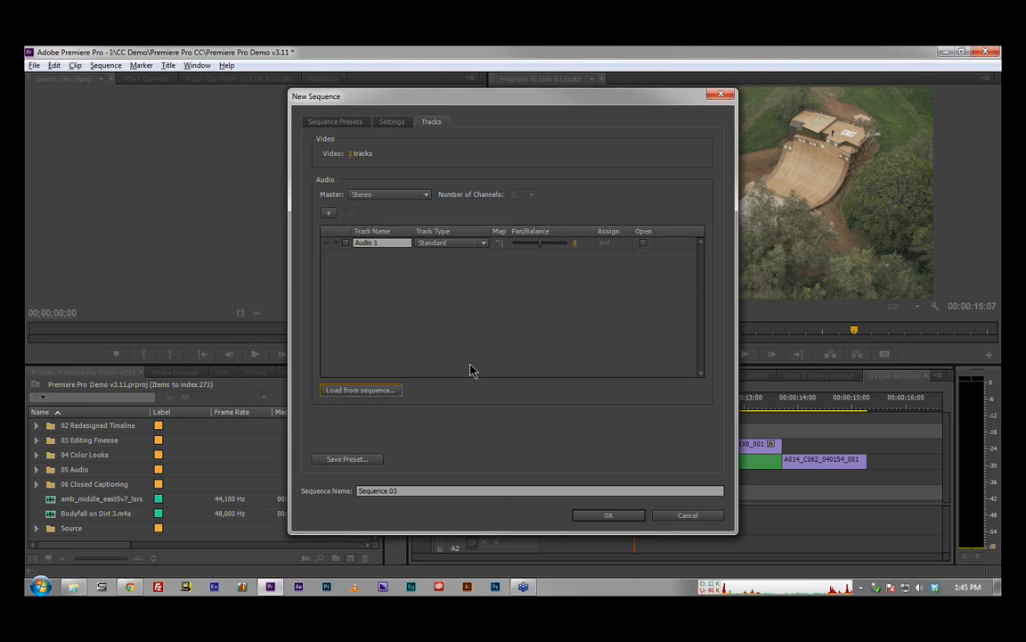
# Step: Set the new sequence's number of video tracks to 1 and create the sequence
pyautogui.click(349, 153)
pyautogui.write('1')
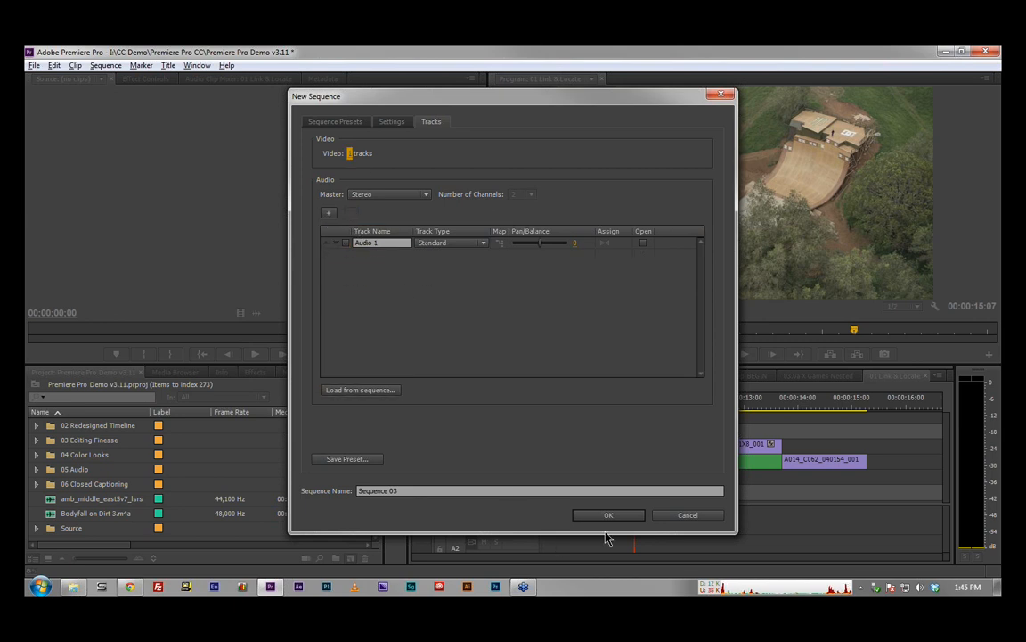
pyautogui.click(616, 520)
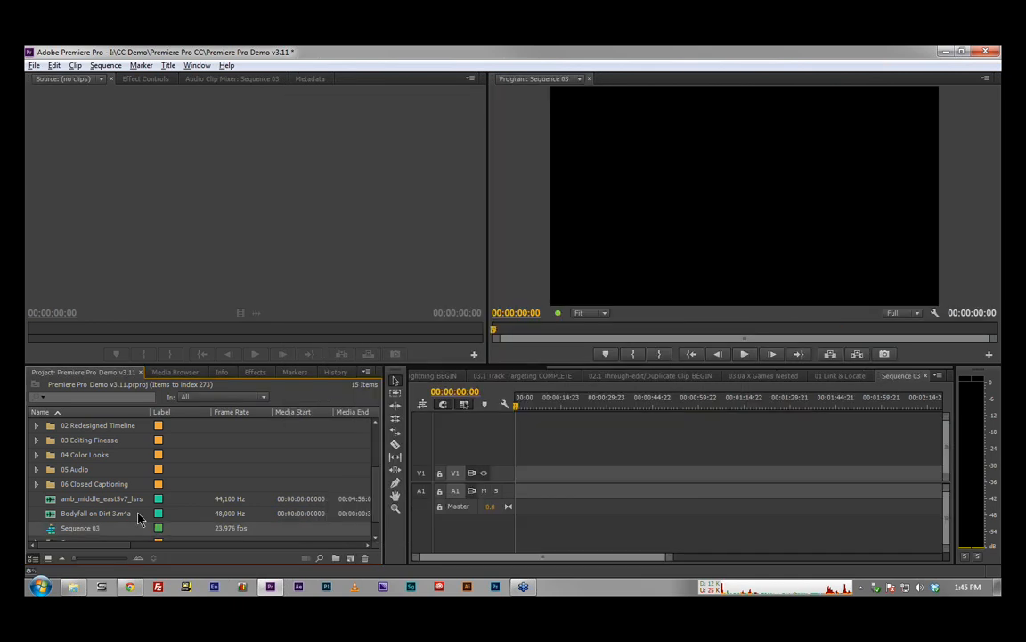
# Step: Try amb_middle_east5v7_lsrs on track A1 of the new sequence, expand the track's height, and delete the clip
pyautogui.moveTo(101, 502); pyautogui.dragTo(494, 496)
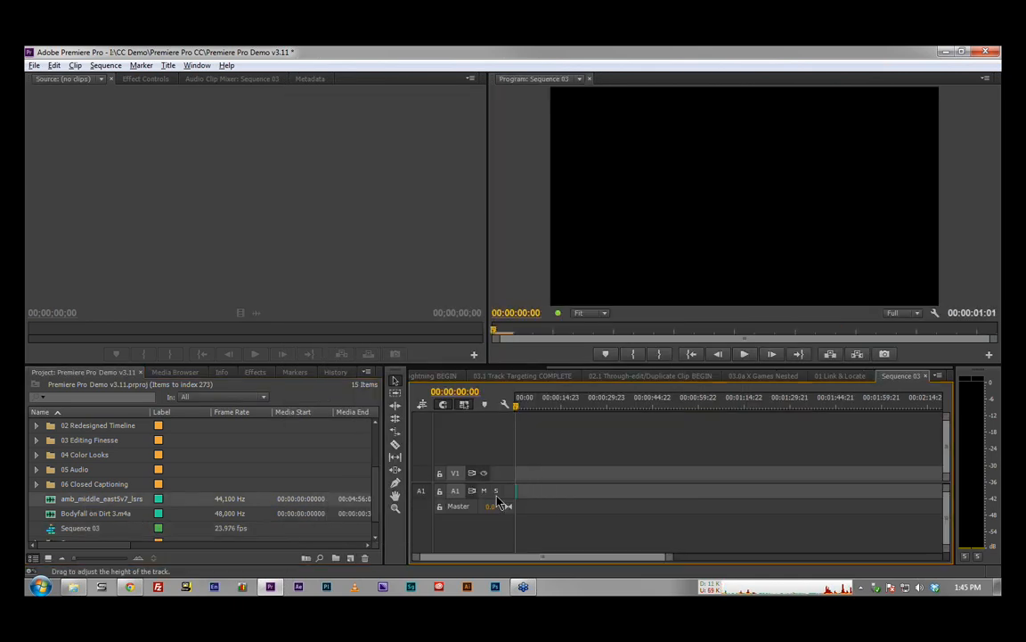
pyautogui.doubleClick(495, 497)
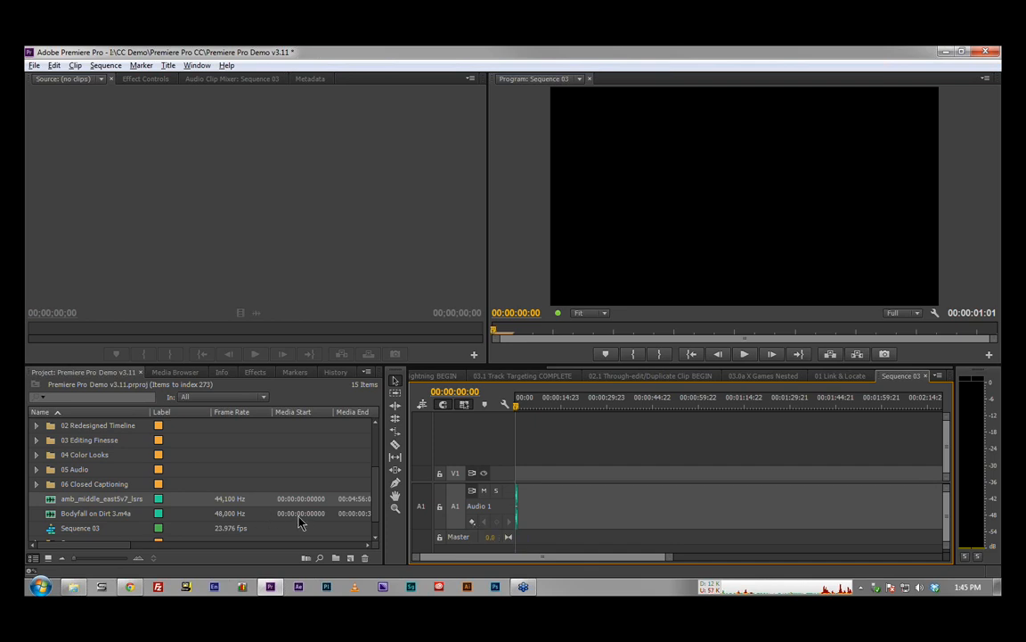
pyautogui.moveTo(534, 507); pyautogui.dragTo(500, 515)
pyautogui.press('Delete')
# Step: Expand the 05 Audio bin and its Multicam SOURCE bin to show the source clips
pyautogui.scroll(-1, 56, 442)
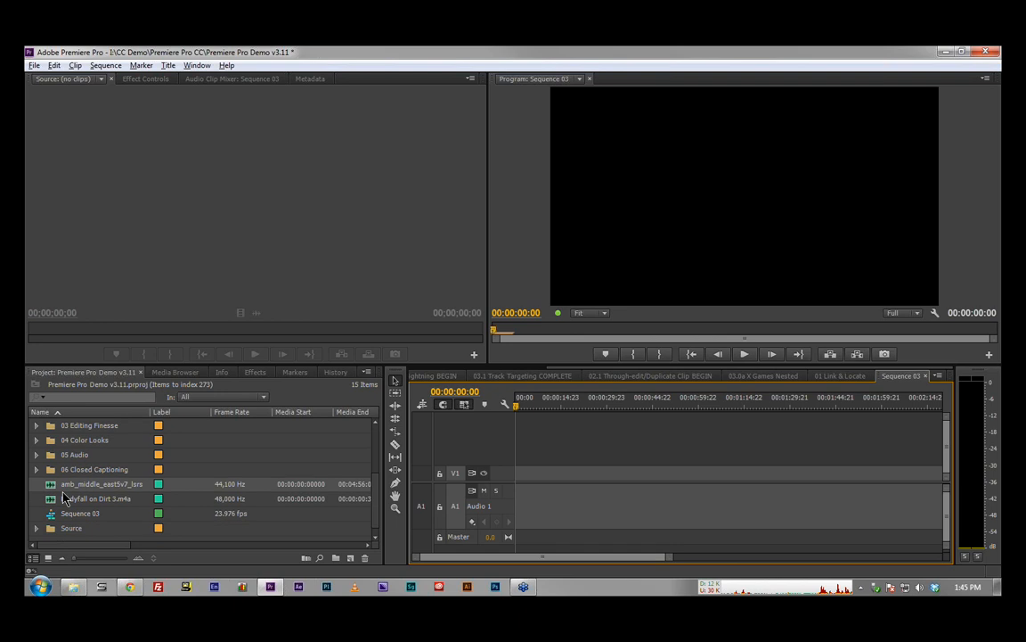
pyautogui.click(37, 455)
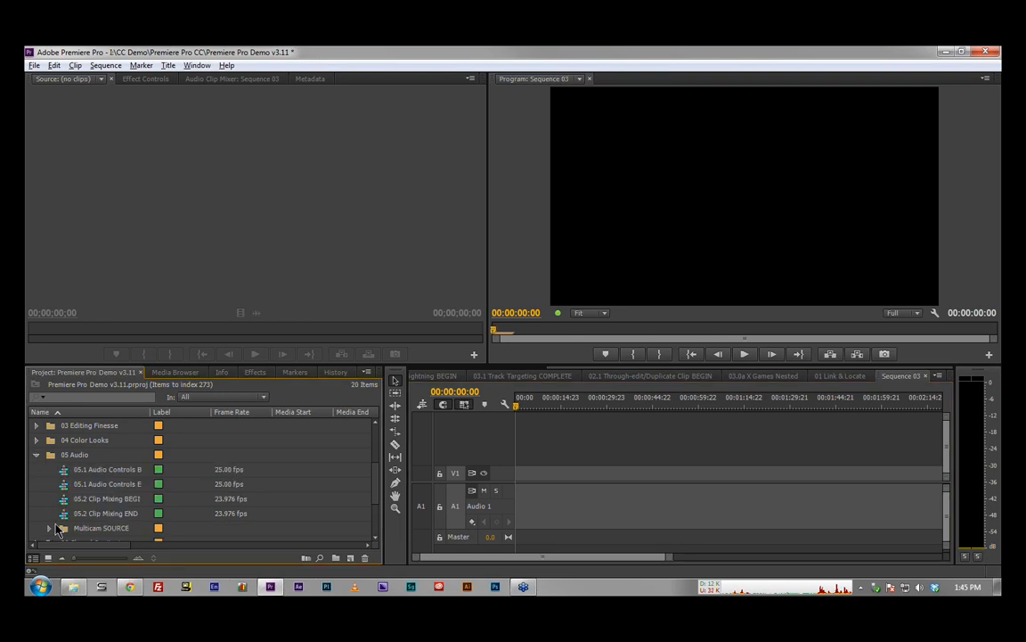
pyautogui.click(50, 527)
pyautogui.scroll(-6, 51, 531)
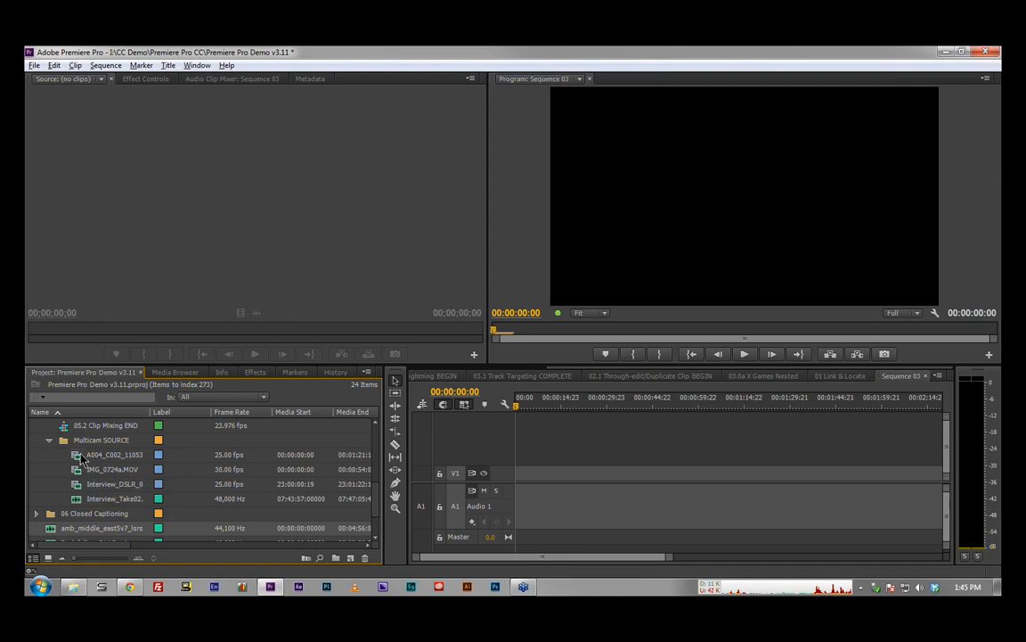
# Step: Set the A004_C002_11053 source clip's audio channel format to Mono
pyautogui.click(78, 454)
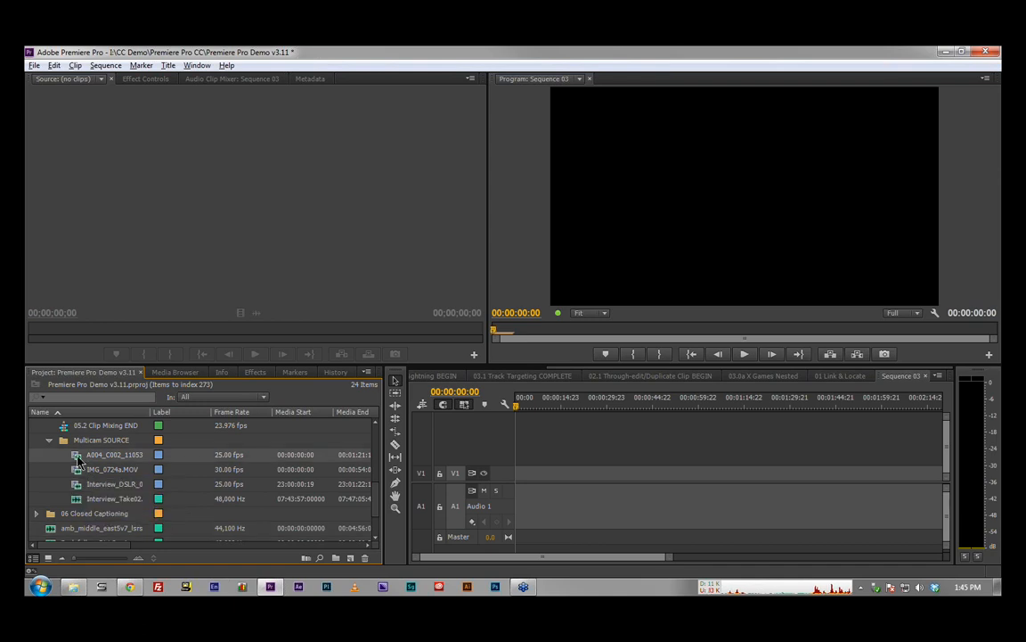
pyautogui.rightClick(78, 458)
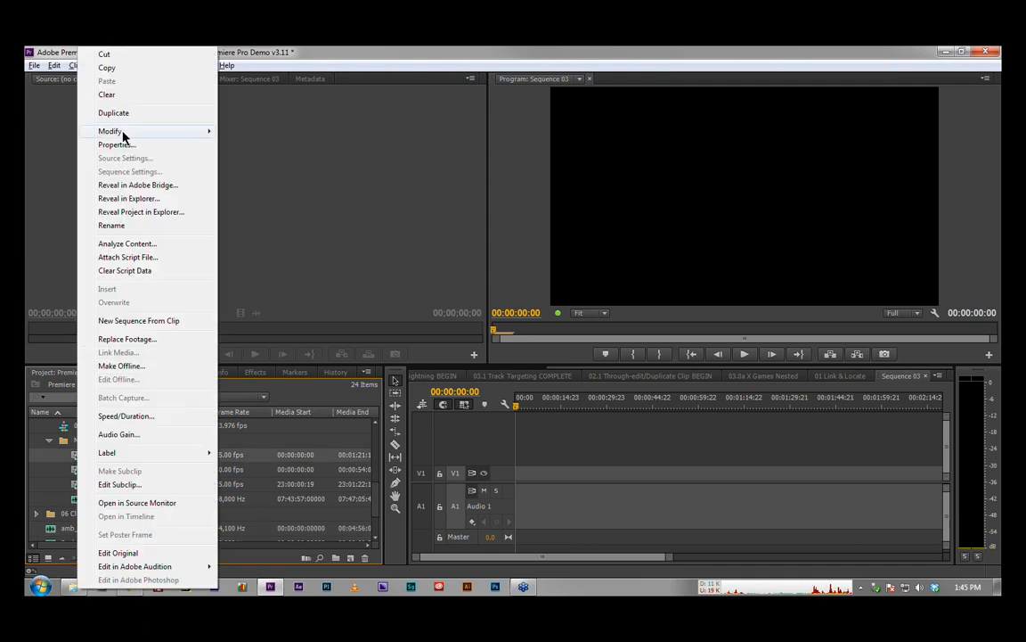
pyautogui.moveTo(124, 133)
pyautogui.click(261, 132)
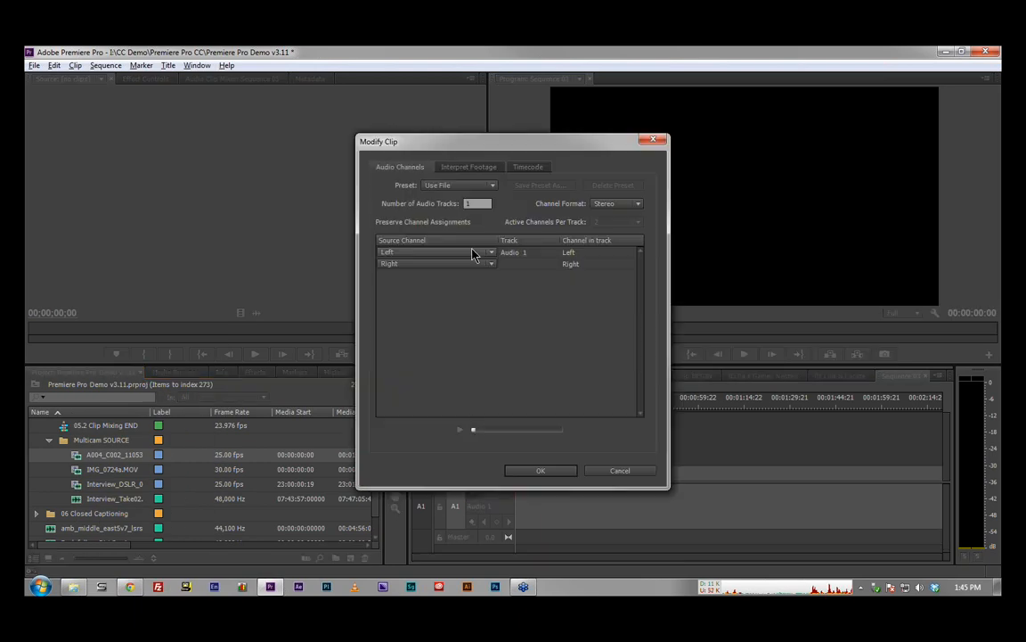
pyautogui.click(613, 203)
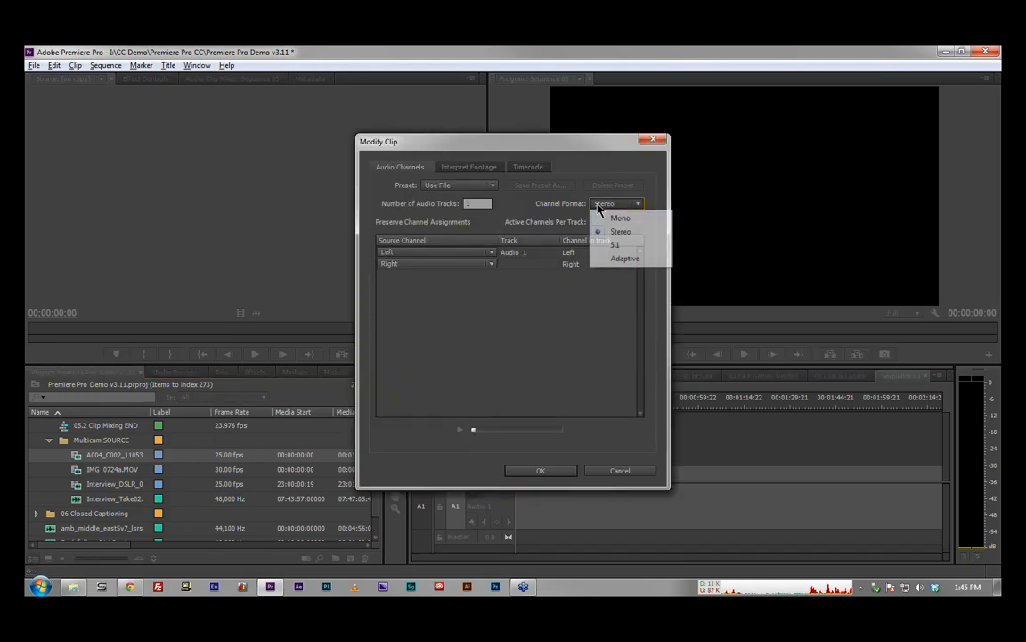
pyautogui.click(610, 217)
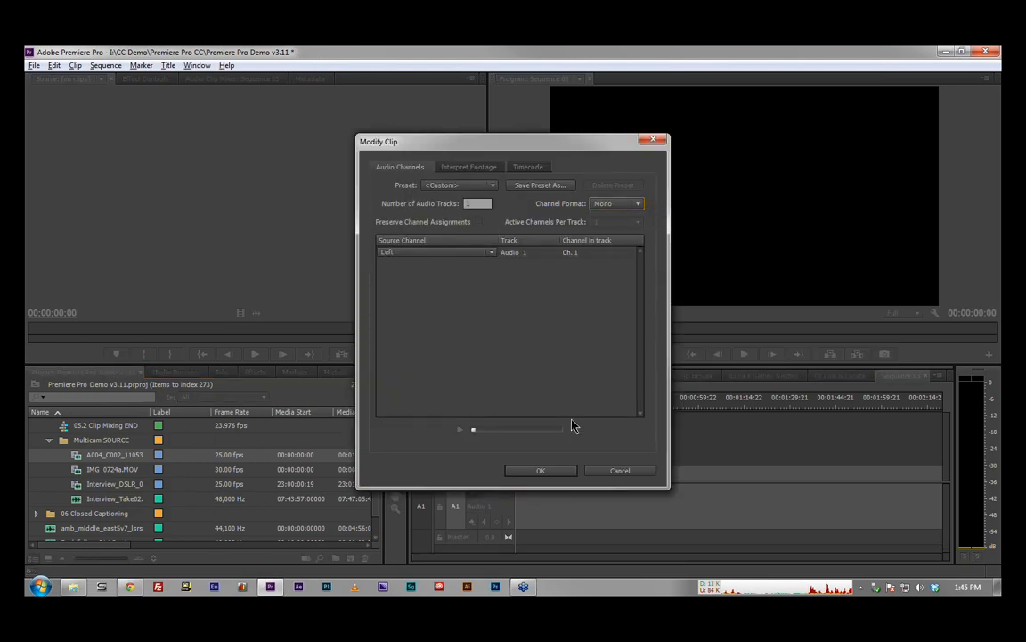
pyautogui.click(541, 471)
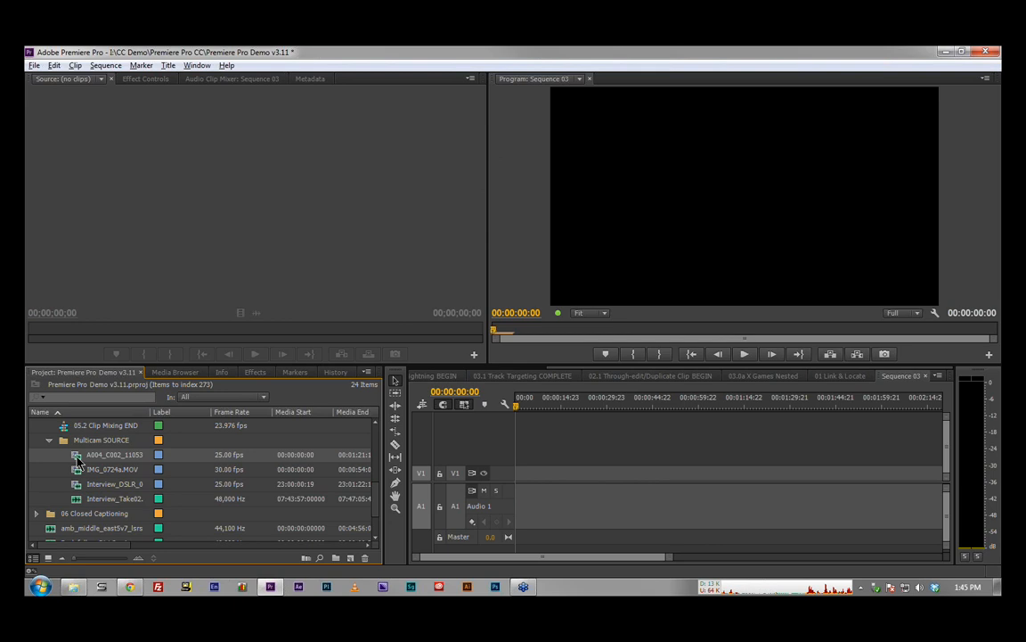
# Step: Open the A004_C002_11053 clip as an audio waveform in the Source Monitor and place its audio at the start of track A1
pyautogui.doubleClick(78, 459)
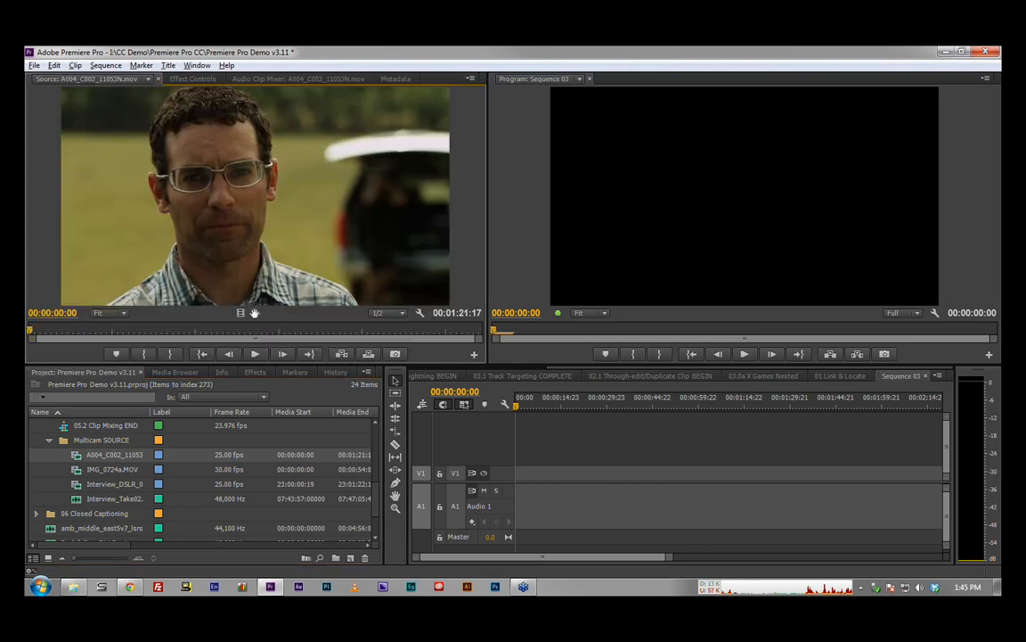
pyautogui.click(256, 313)
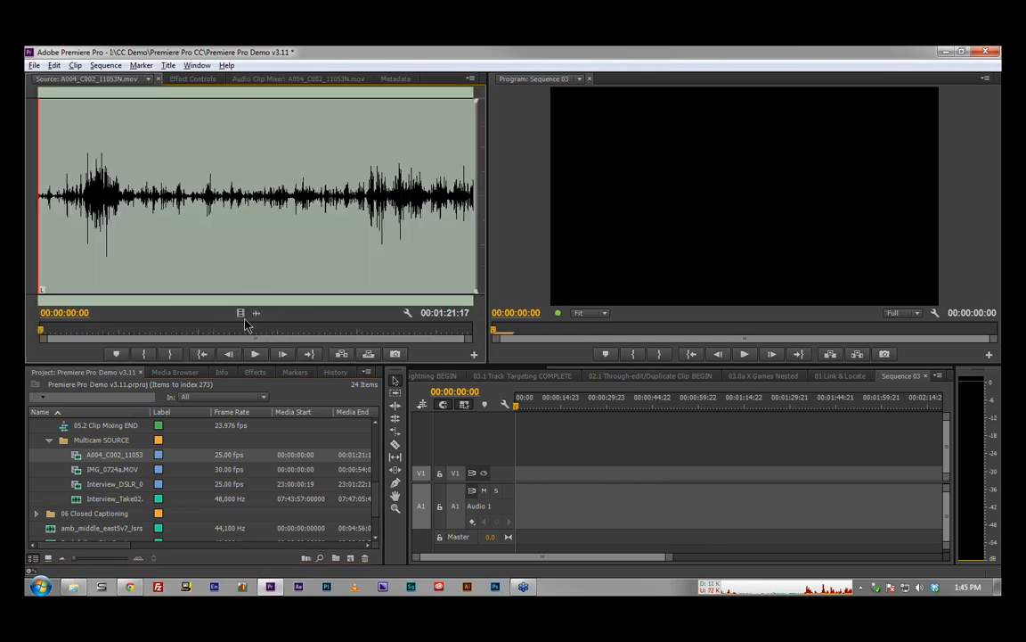
pyautogui.moveTo(530, 492); pyautogui.dragTo(514, 496)
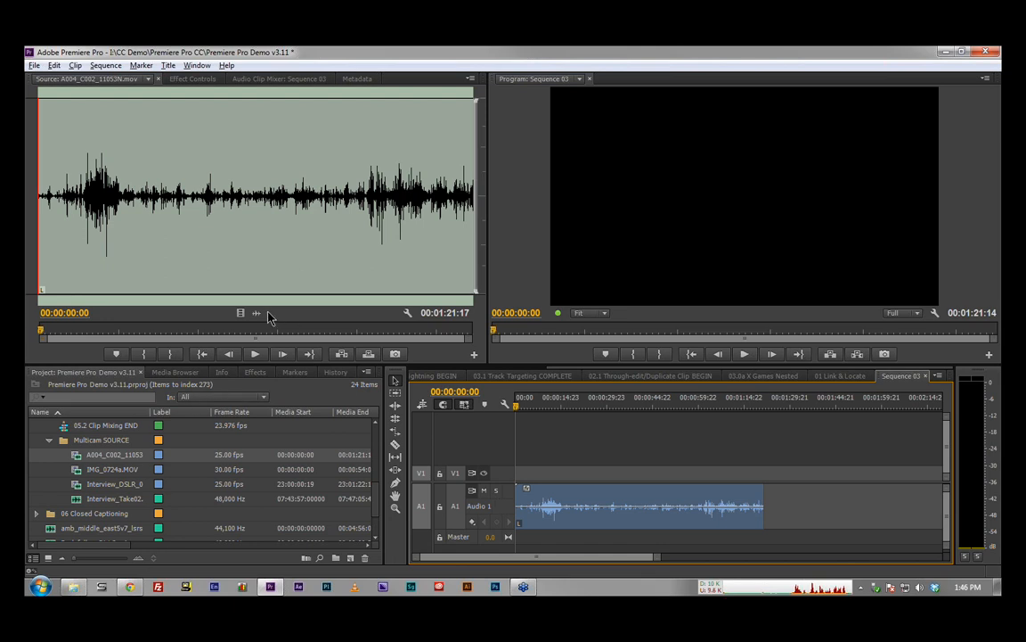
pyautogui.rightClick(586, 490)
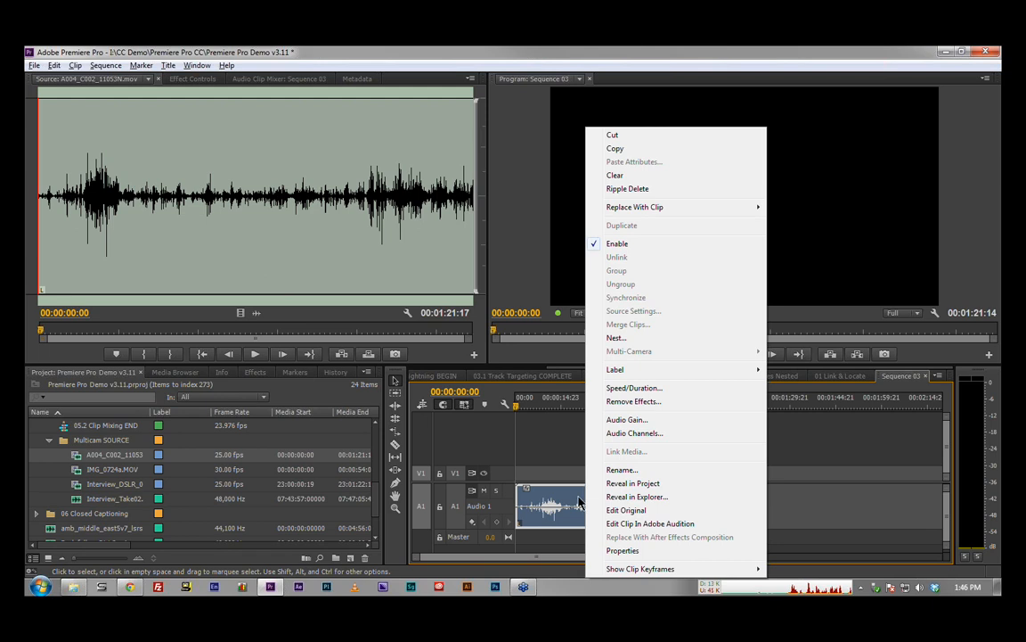
pyautogui.click(571, 500)
pyautogui.rightClick(571, 501)
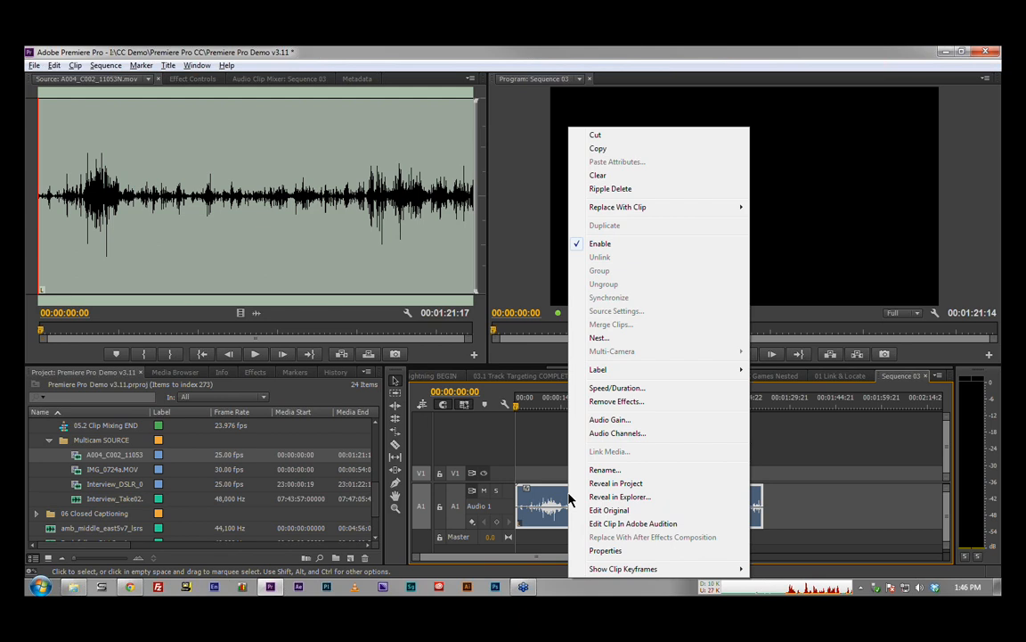
pyautogui.click(547, 480)
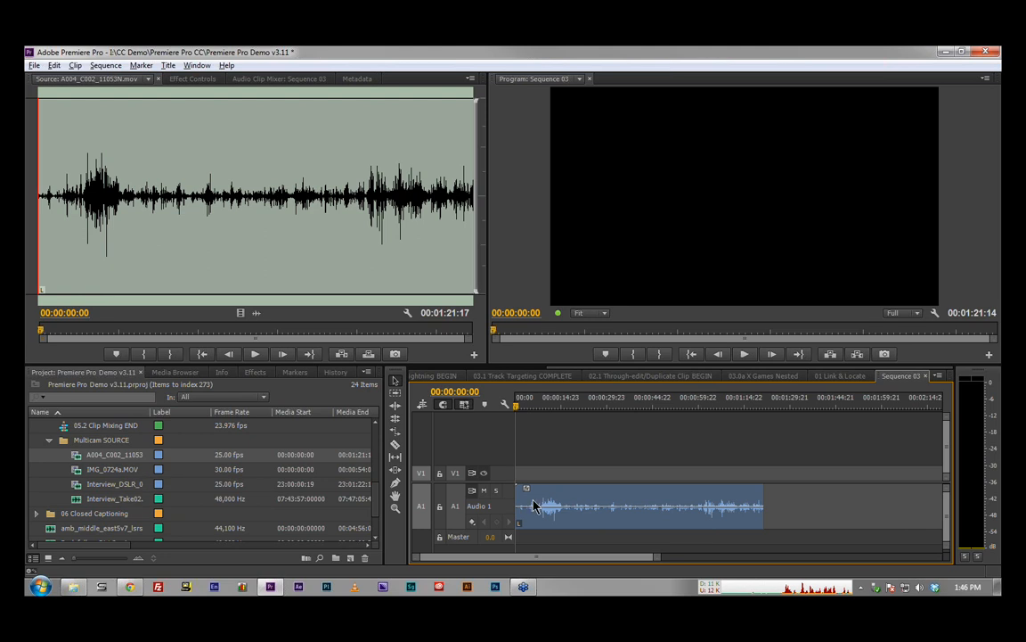
pyautogui.click(571, 500)
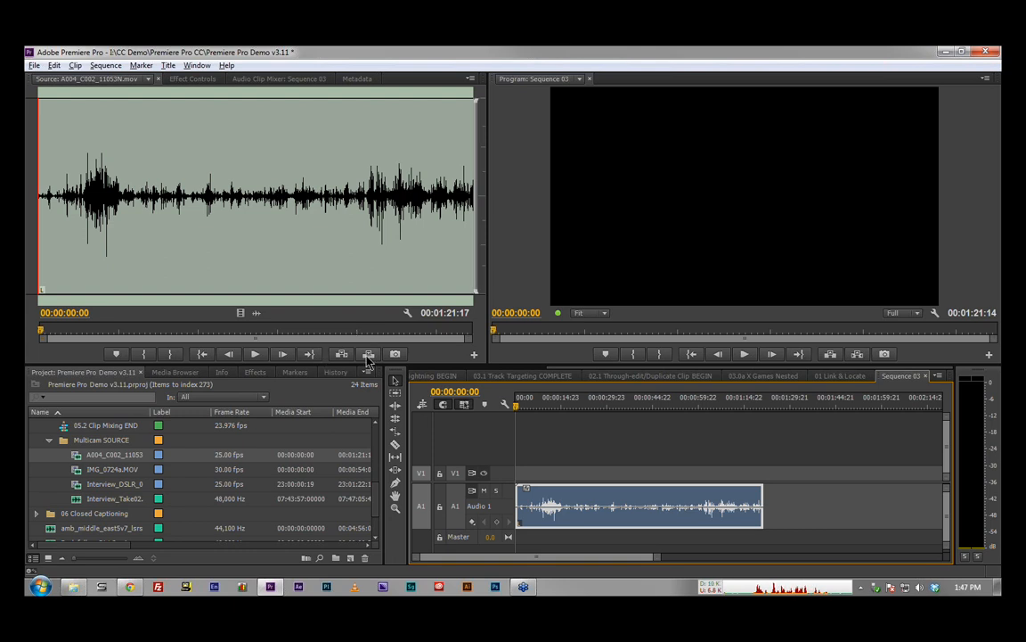
# Step: Switch to Adobe Prelude, open the recent project test, and start an ingest
pyautogui.click(327, 588)
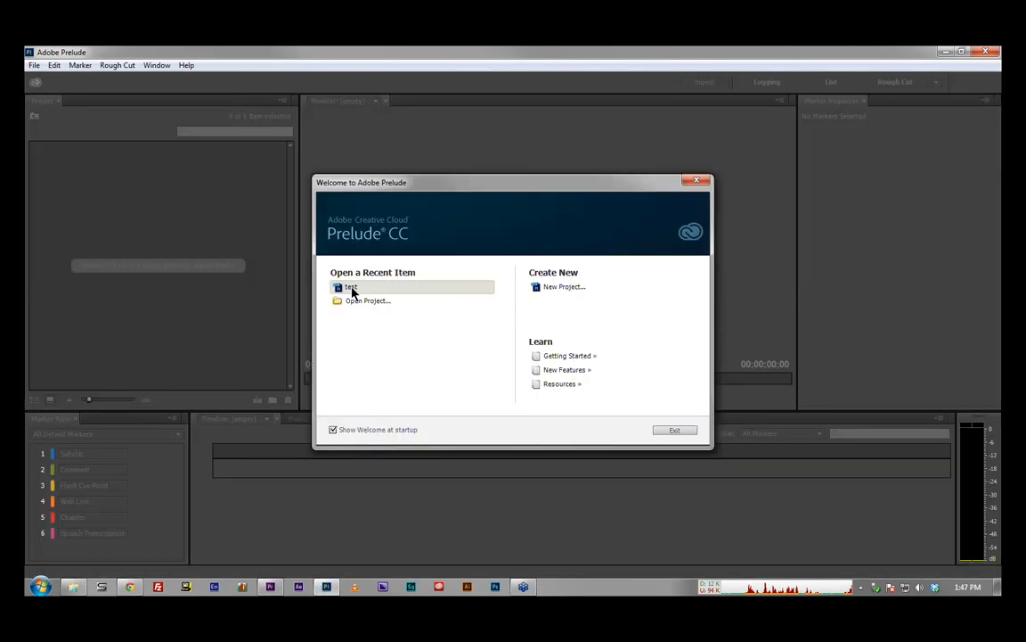
pyautogui.click(349, 287)
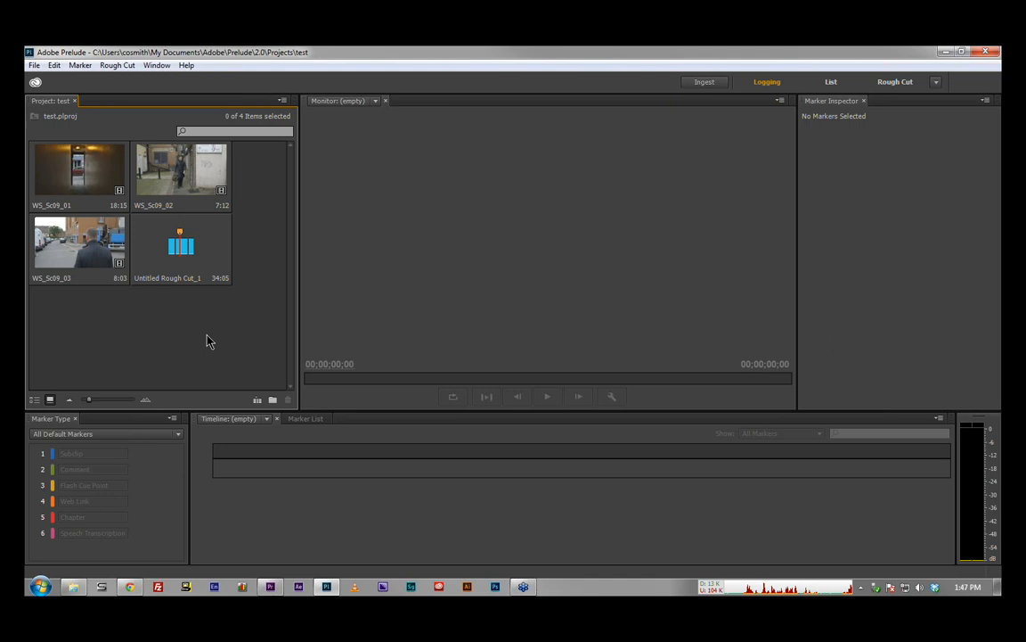
pyautogui.click(705, 84)
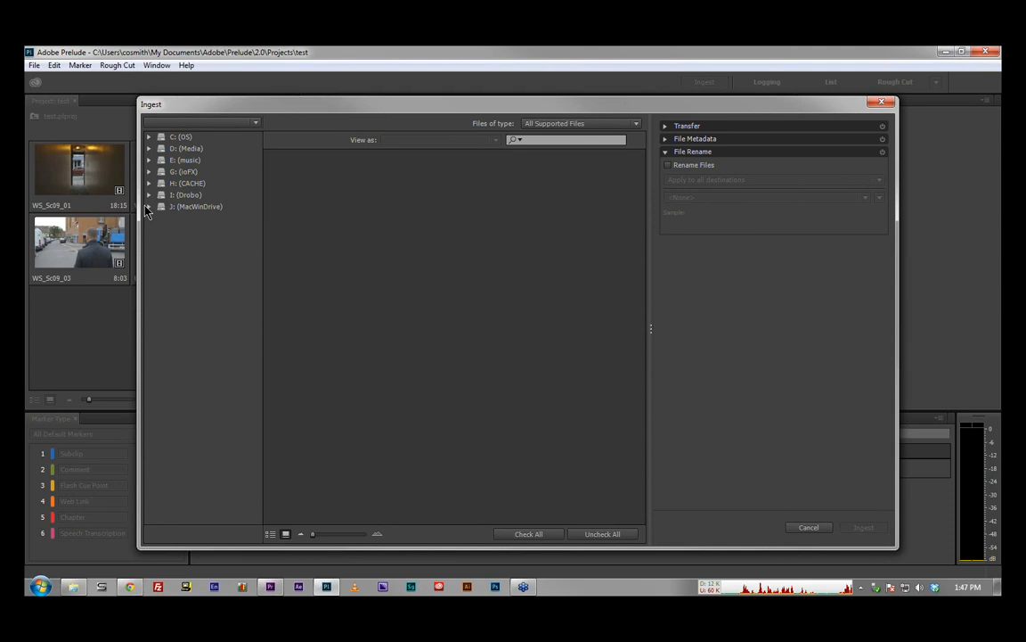
# Step: Browse the folders of the J: (MacWinDrive) and D: (Media) drives for ingest, and close the Ingest window
pyautogui.click(149, 207)
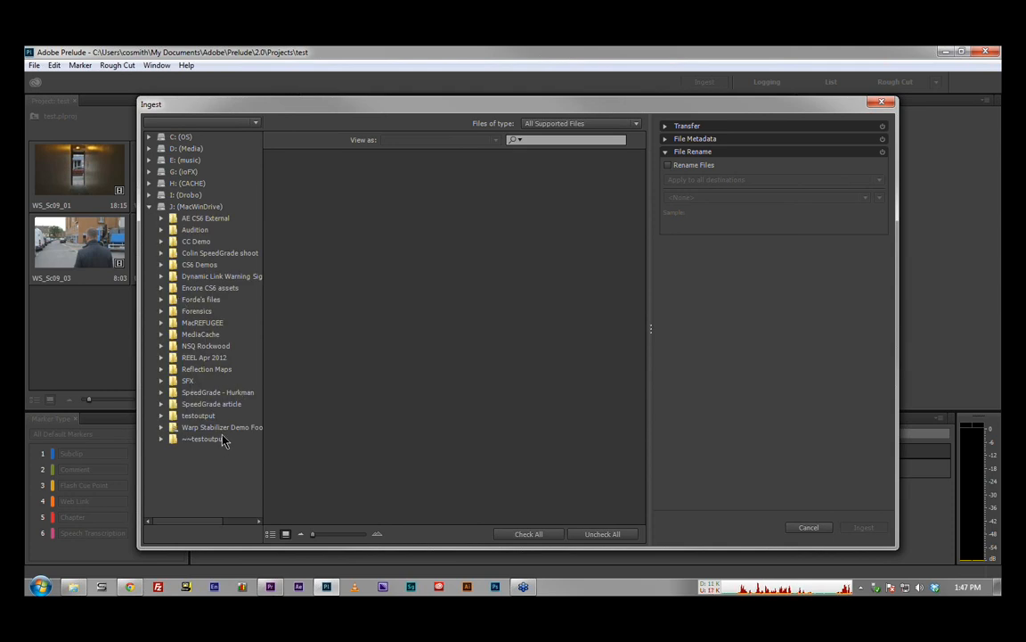
pyautogui.click(151, 149)
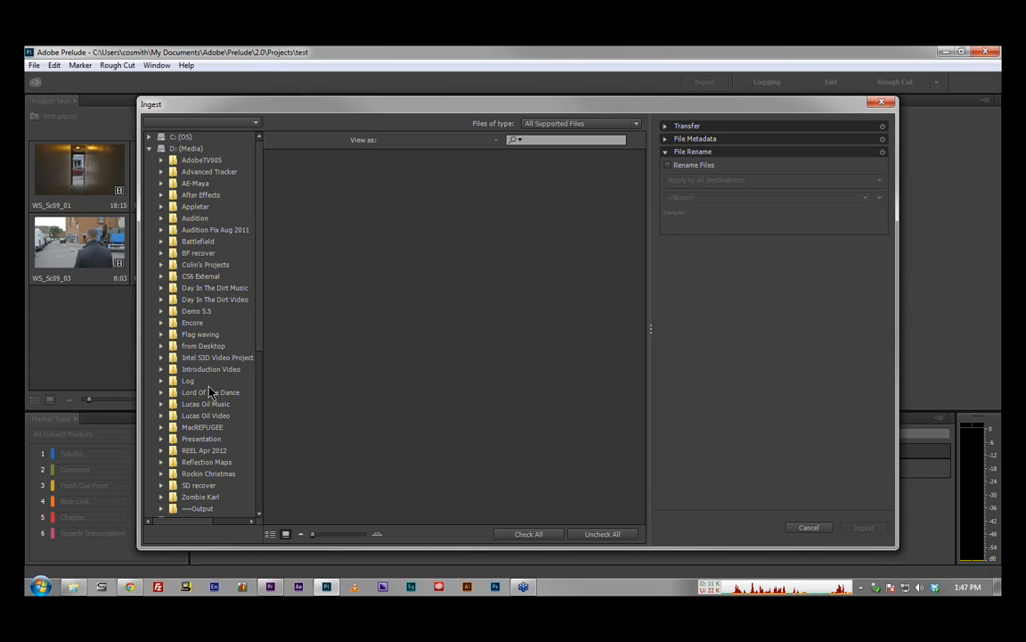
pyautogui.scroll(-2, 210, 392)
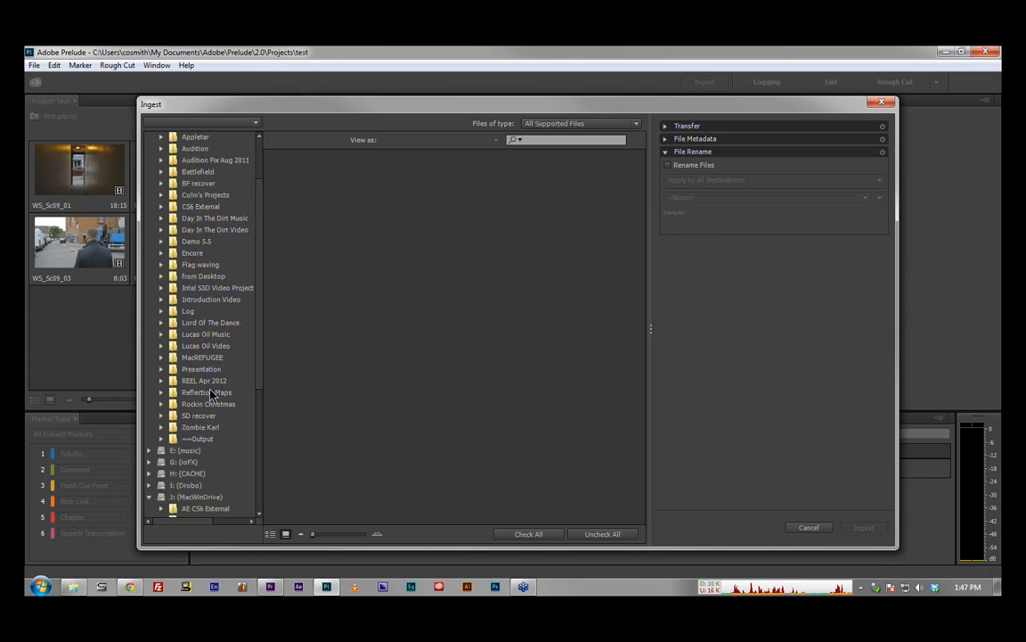
pyautogui.scroll(2, 210, 393)
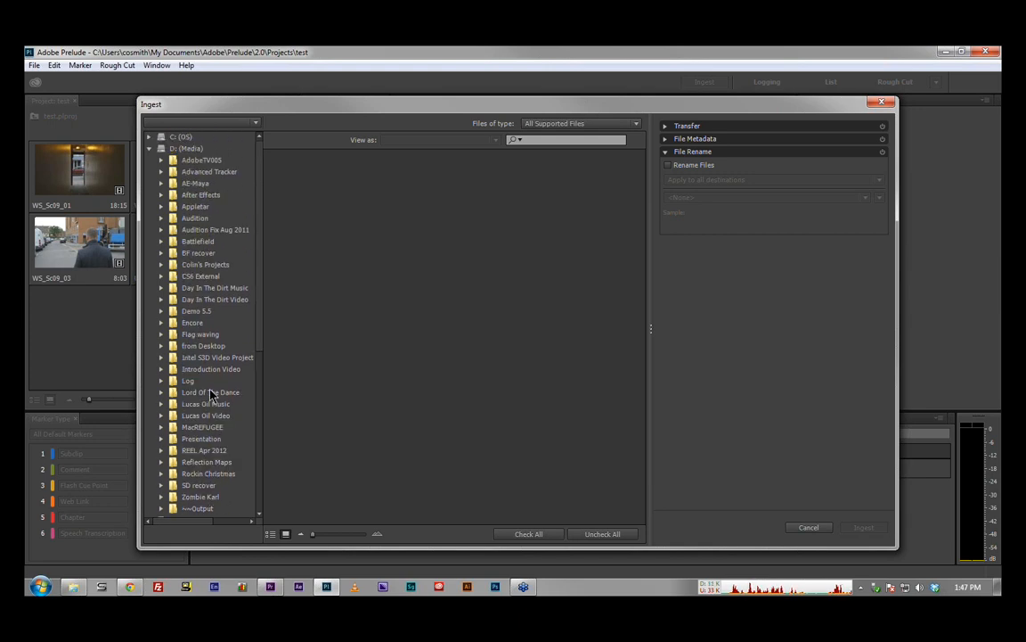
pyautogui.click(149, 148)
pyautogui.click(149, 206)
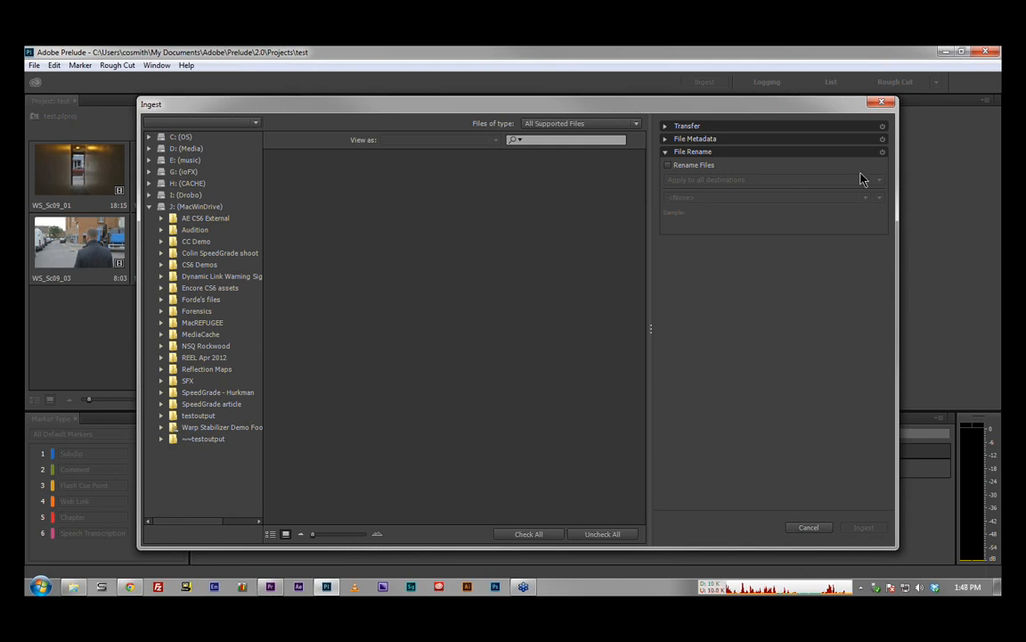
pyautogui.click(882, 103)
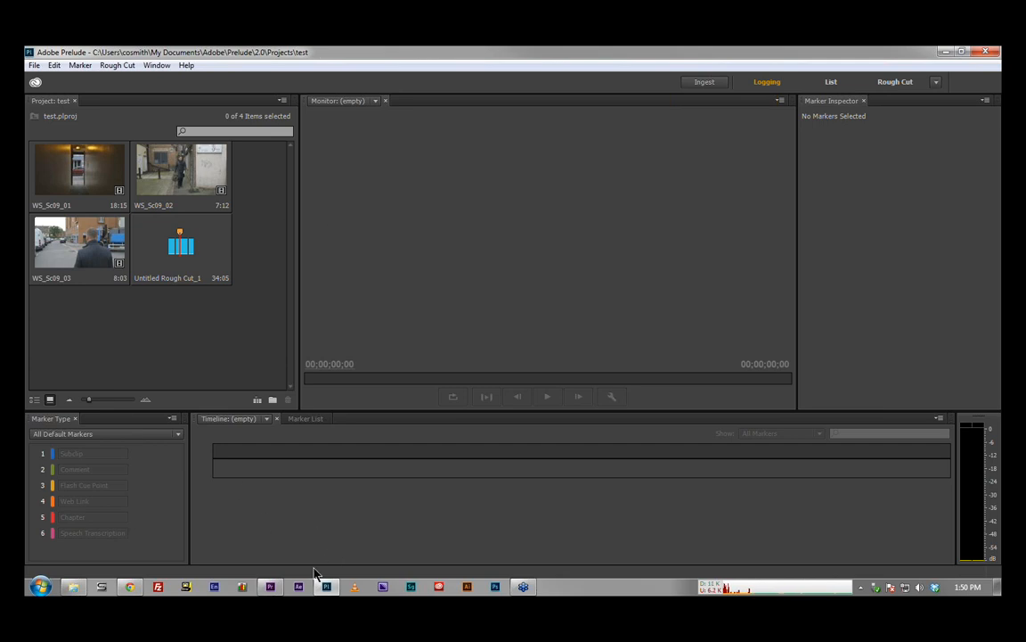
# Step: Switch to Premiere Pro and add one video track after Video 1 and one Adaptive audio track after Audio 1
pyautogui.click(270, 587)
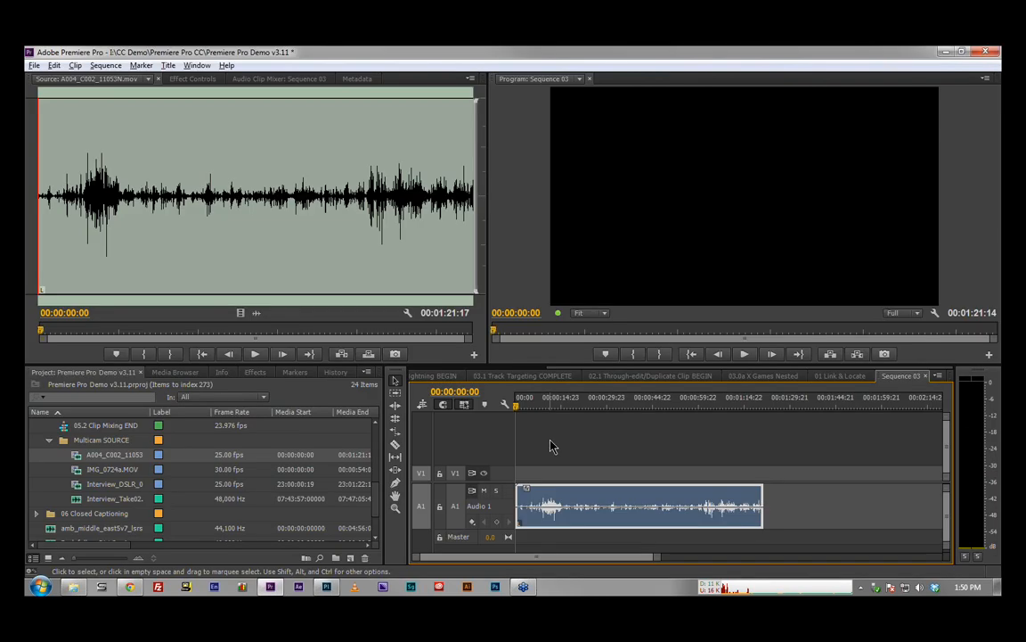
pyautogui.rightClick(514, 505)
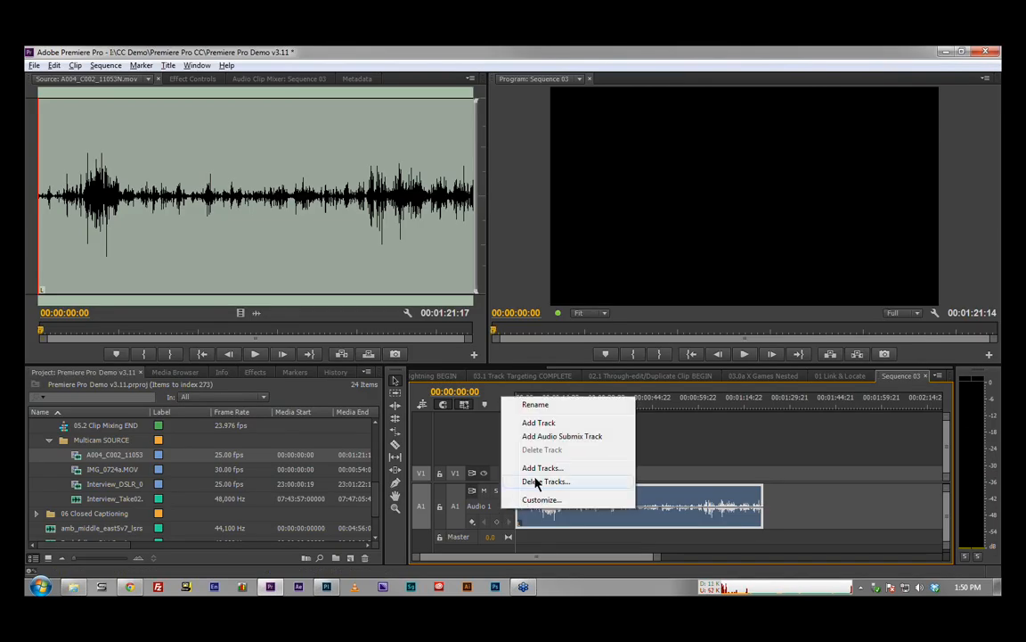
pyautogui.click(536, 469)
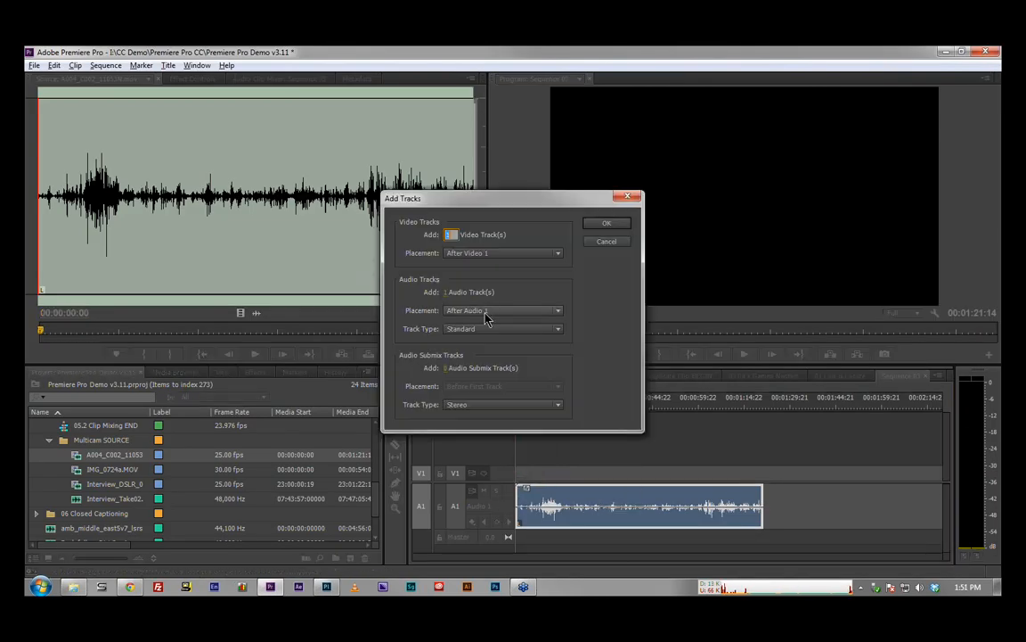
pyautogui.click(487, 310)
pyautogui.click(487, 310)
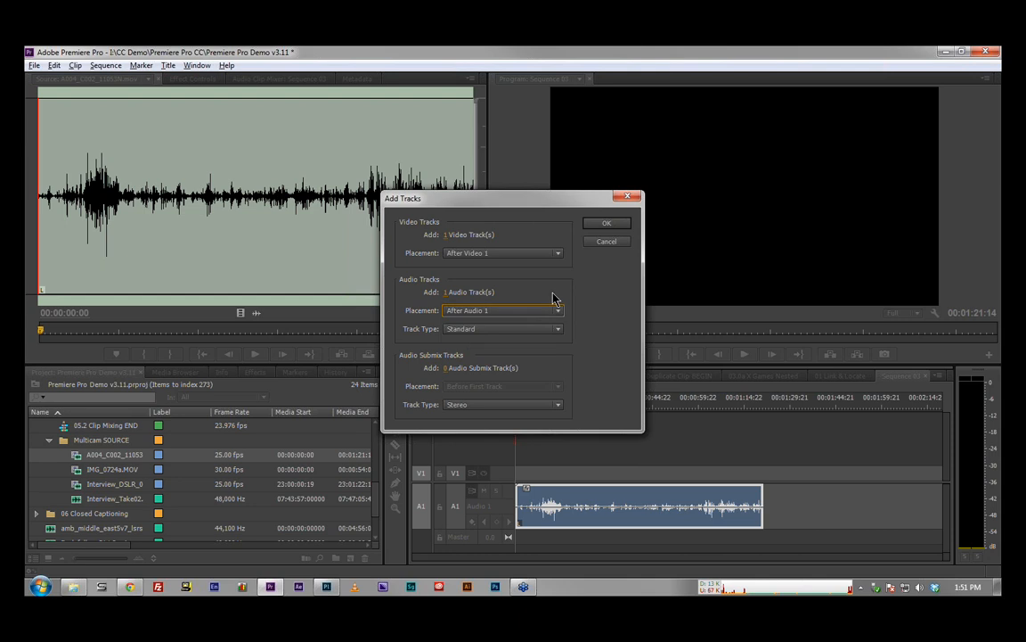
pyautogui.click(532, 330)
pyautogui.click(511, 370)
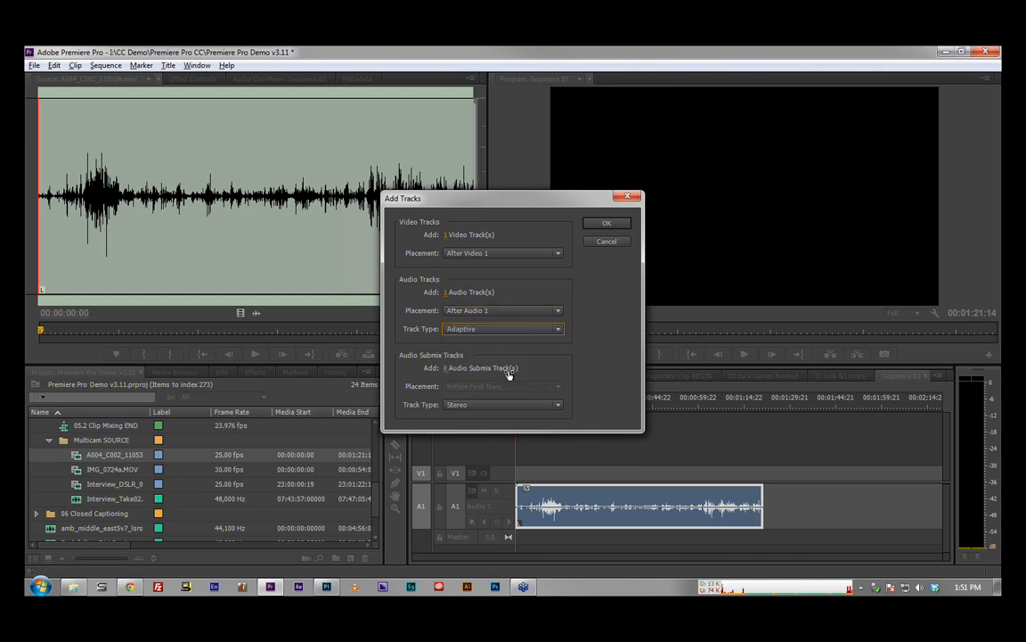
pyautogui.click(603, 226)
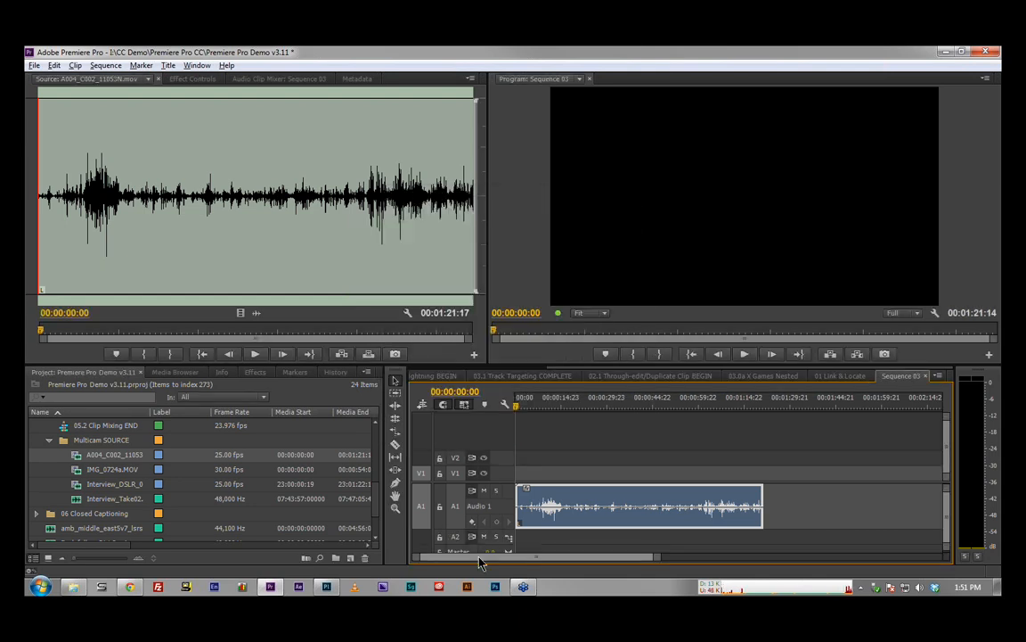
# Step: Expand the Audio 2 track and examine its channel output mapping, including the output choices for Input 1
pyautogui.doubleClick(511, 521)
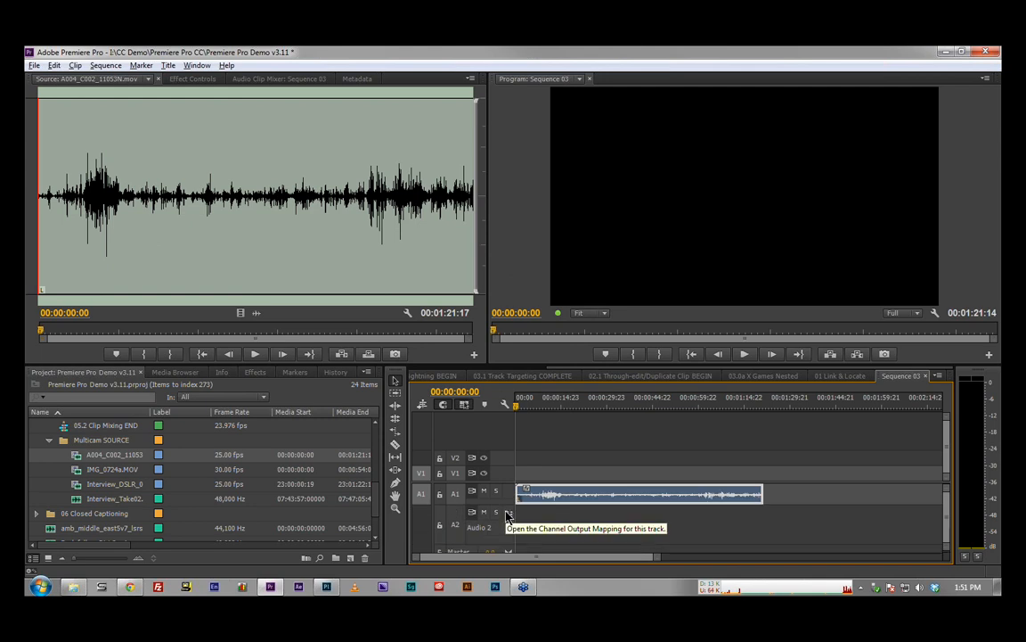
pyautogui.doubleClick(512, 522)
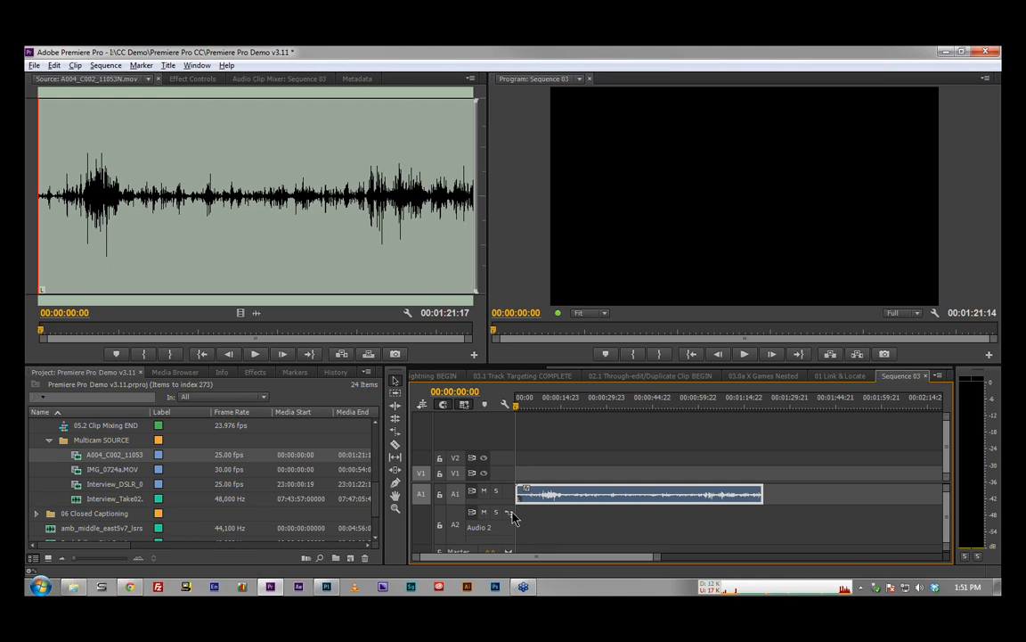
pyautogui.click(513, 516)
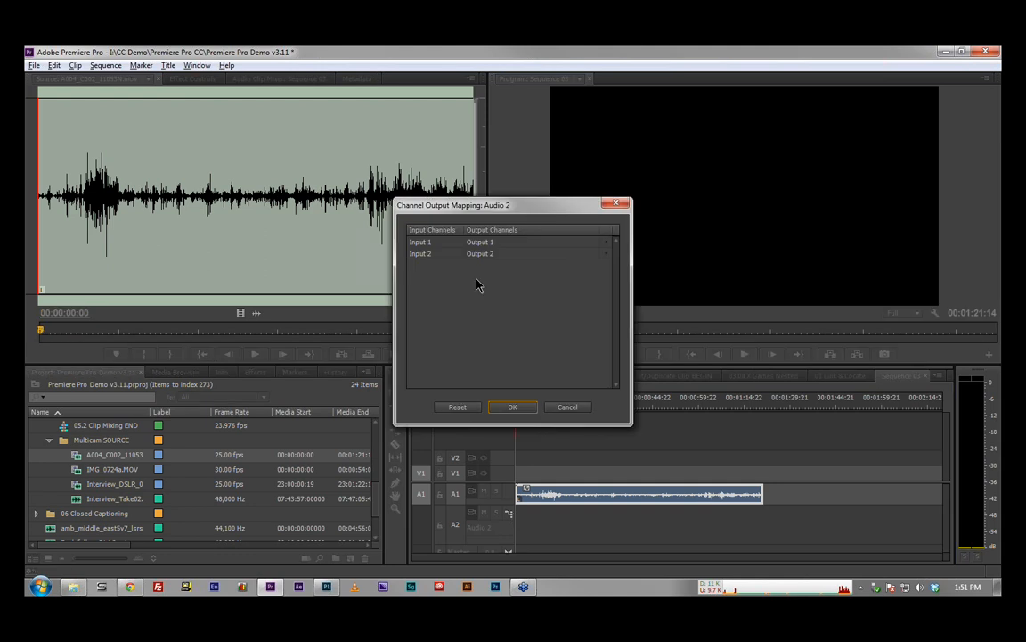
pyautogui.click(605, 242)
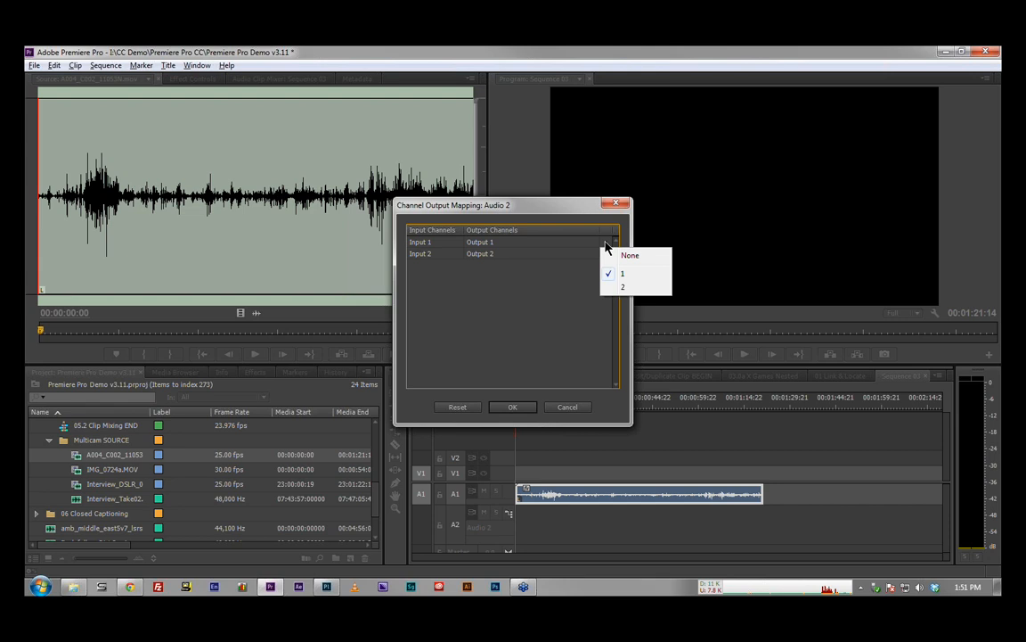
pyautogui.click(524, 410)
pyautogui.click(523, 411)
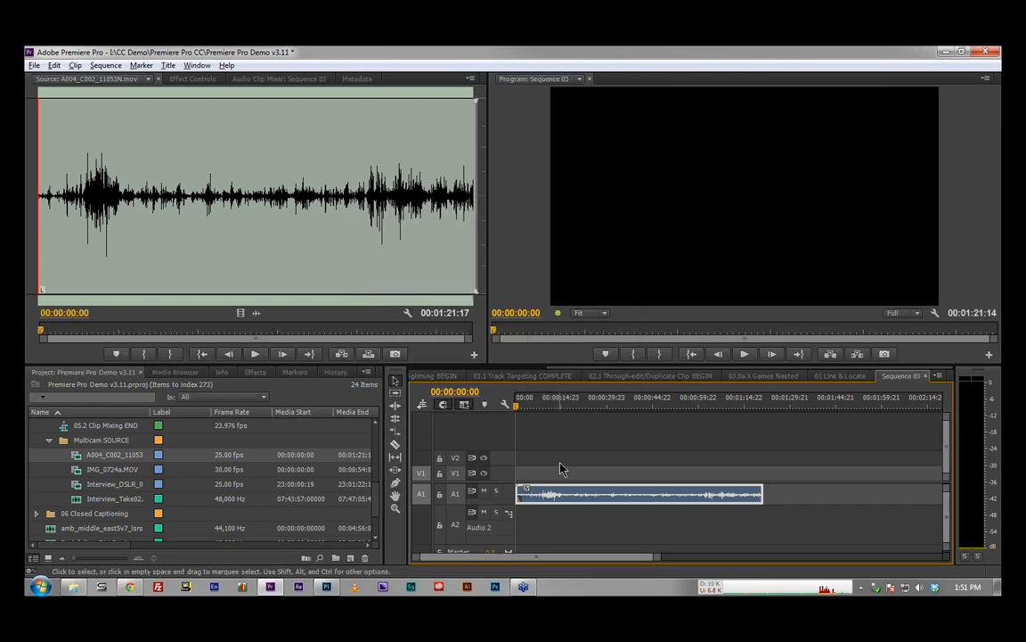
# Step: Move the audio clip from A1 to A2 and place IMG_0724a.MOV directly after it on tracks V2 and A2
pyautogui.moveTo(545, 498); pyautogui.dragTo(543, 522)
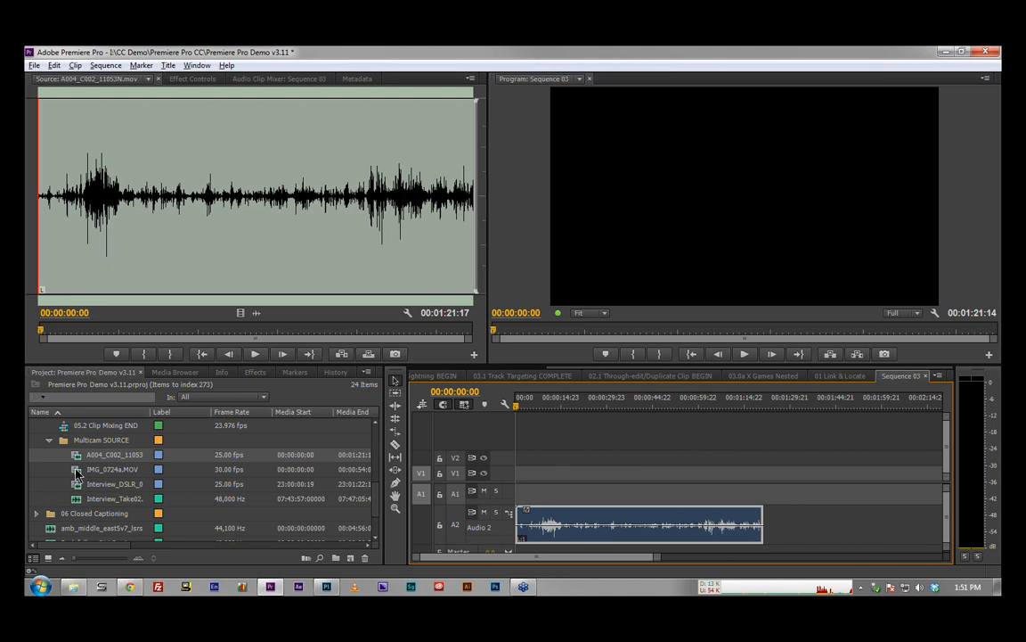
pyautogui.moveTo(76, 473); pyautogui.dragTo(773, 521)
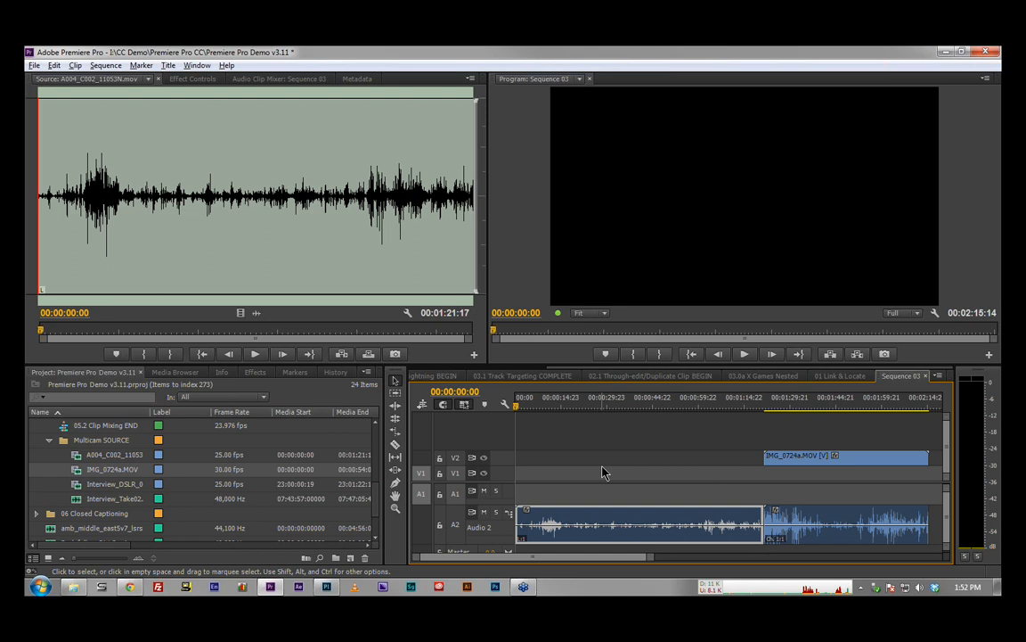
# Step: Examine the playback resolution options of the Program Monitor
pyautogui.click(919, 313)
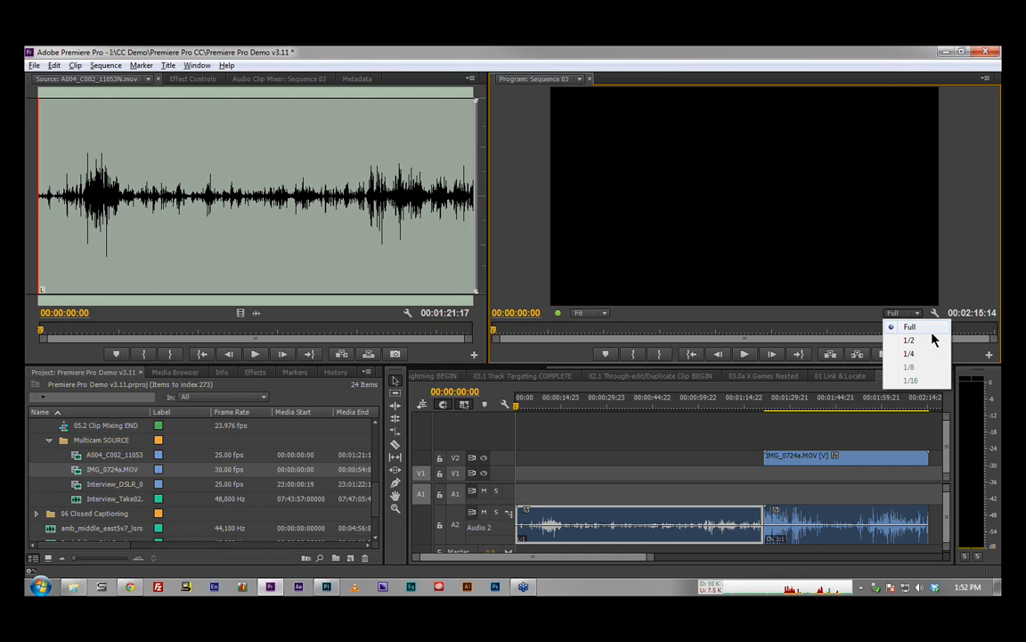
pyautogui.click(852, 319)
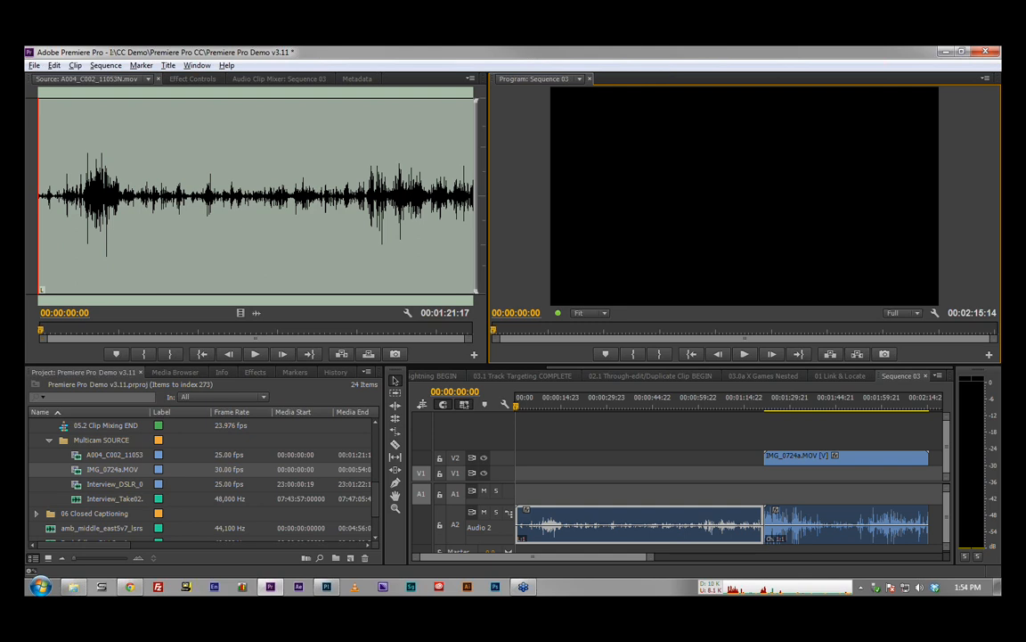
pyautogui.click(248, 77)
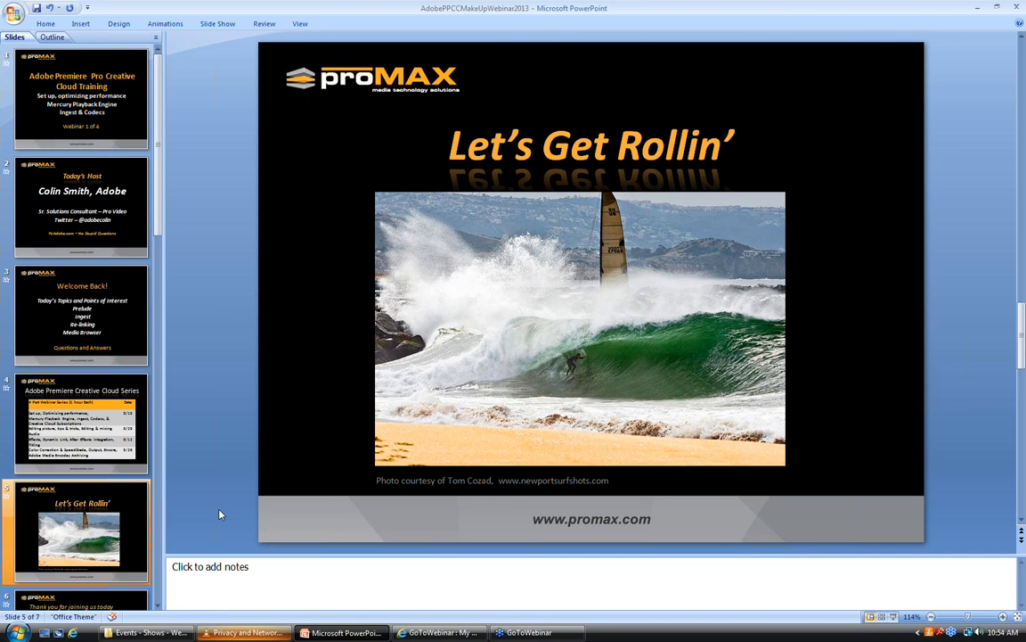
pyautogui.scroll(-1, 220, 514)
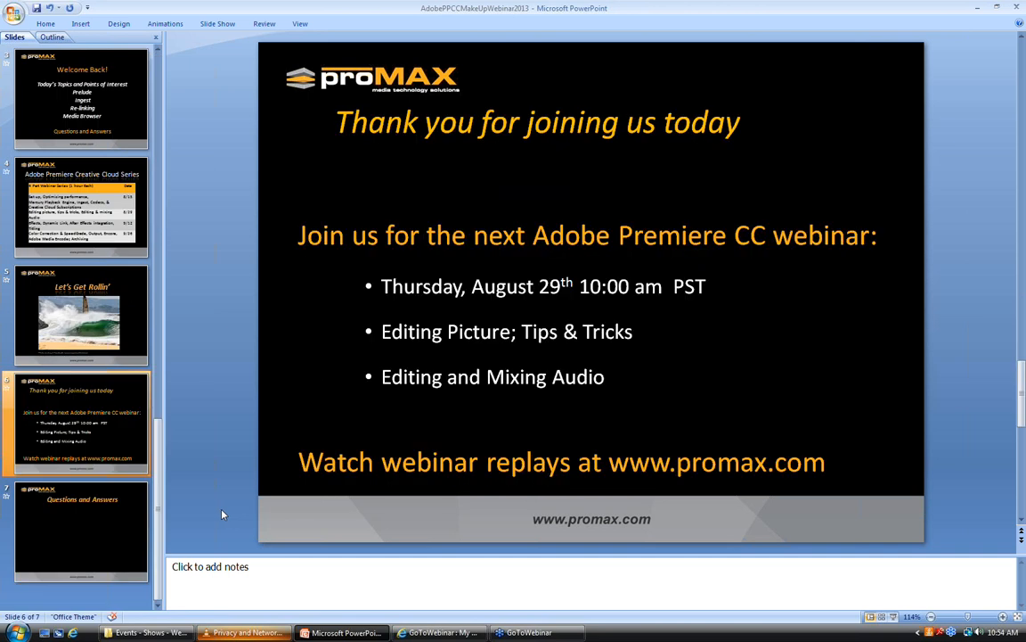